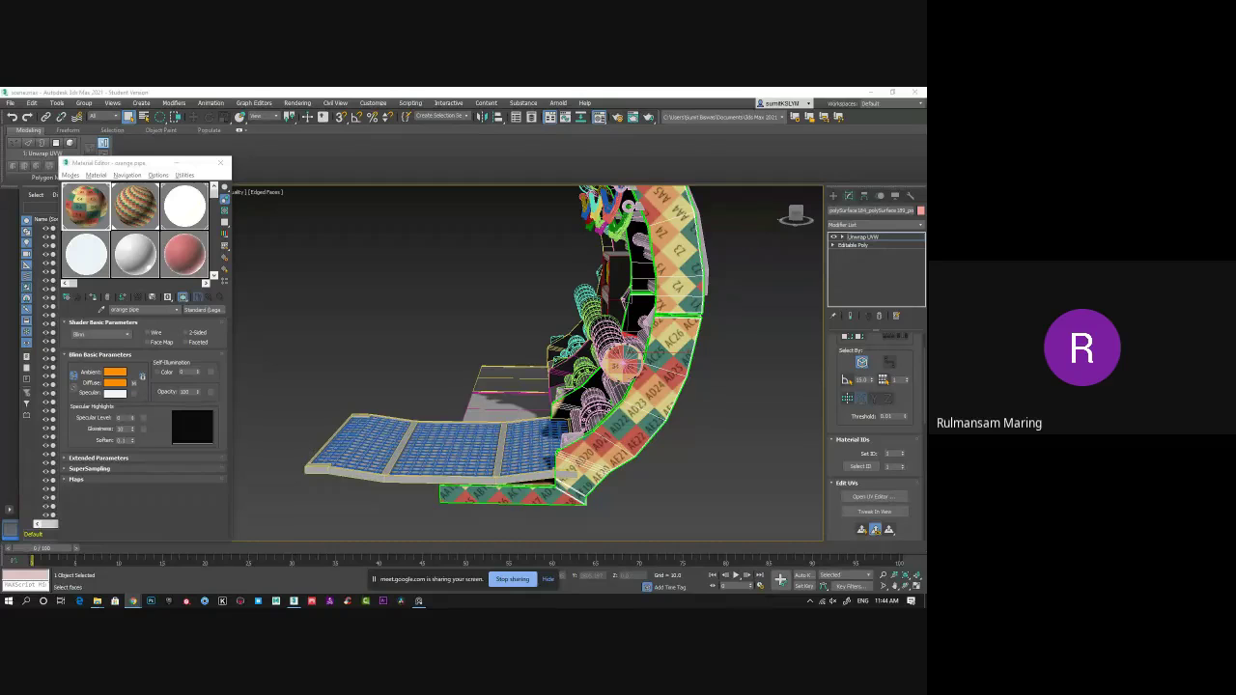
Rename the orange pipe material as orange pipe_1k.
double_click(465, 433)
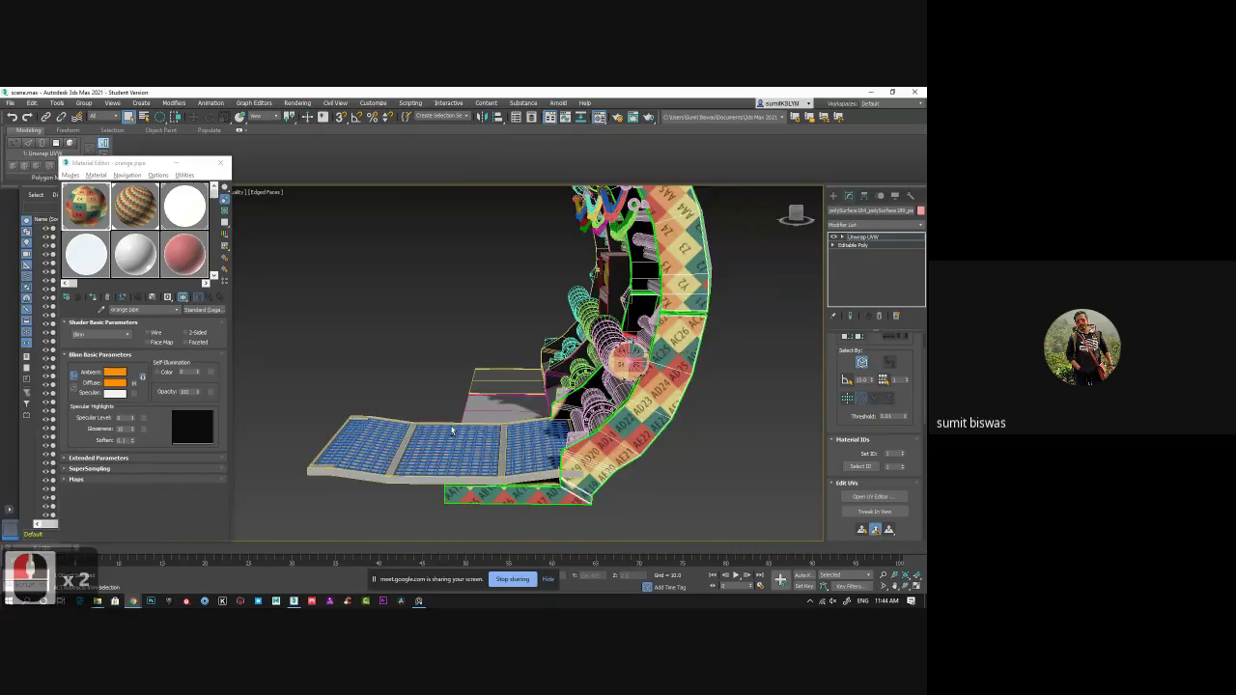
middle_click_drag(453, 431, 592, 419, "alt")
middle_click_drag(406, 367, 328, 367, "alt")
left_click(671, 319)
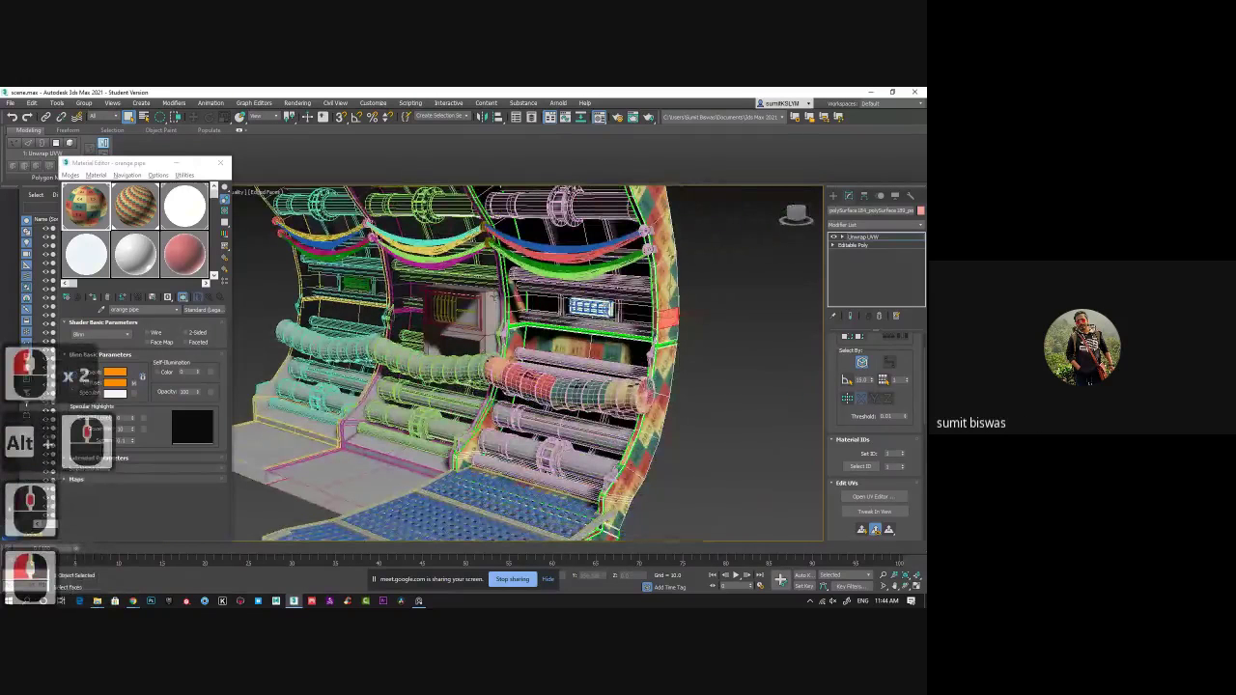
left_click(154, 218)
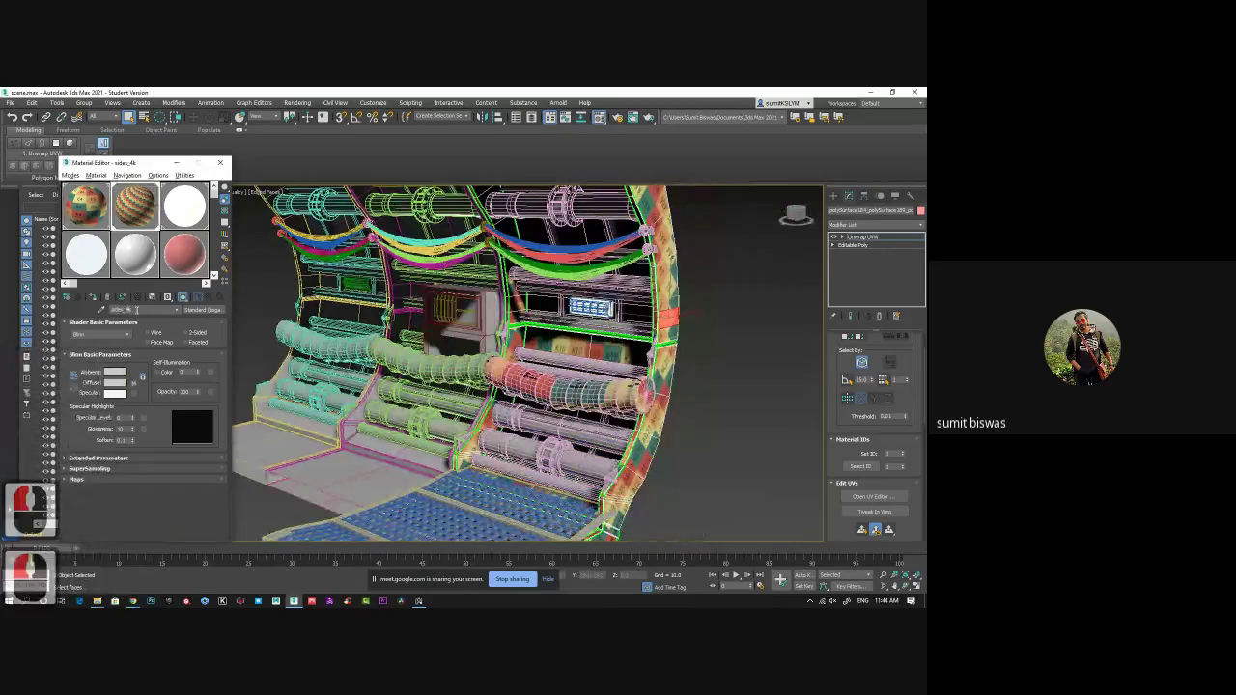
left_click(94, 207)
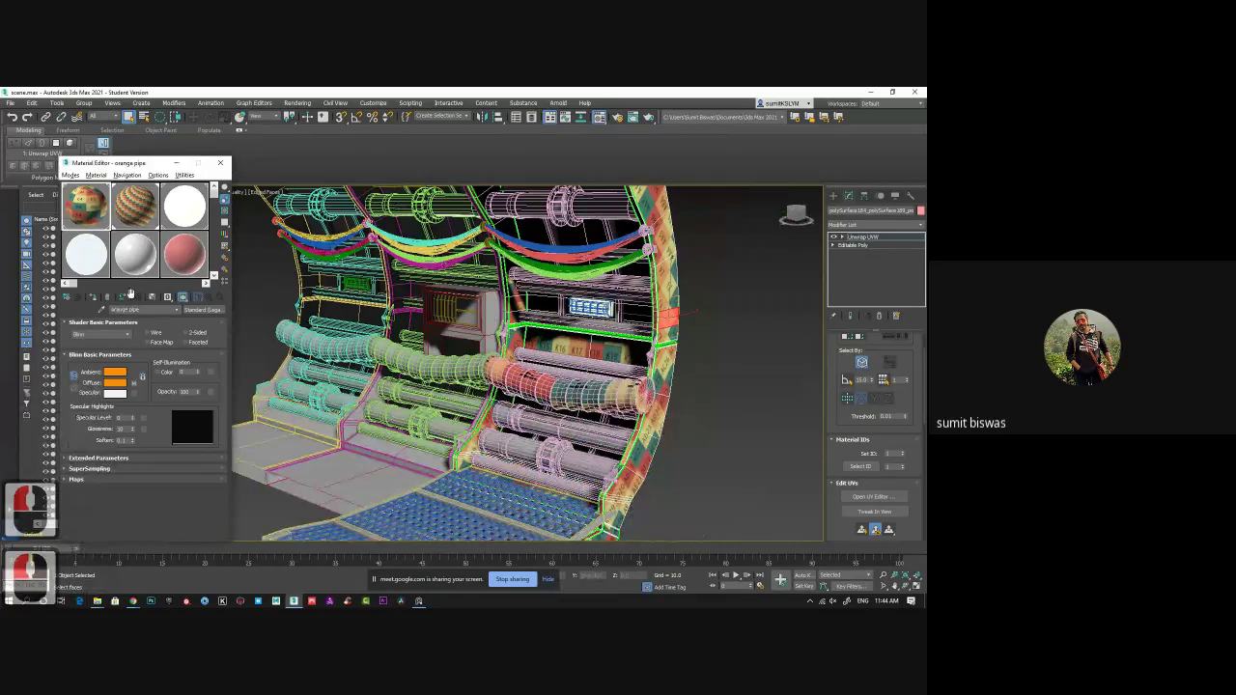
left_click(150, 311)
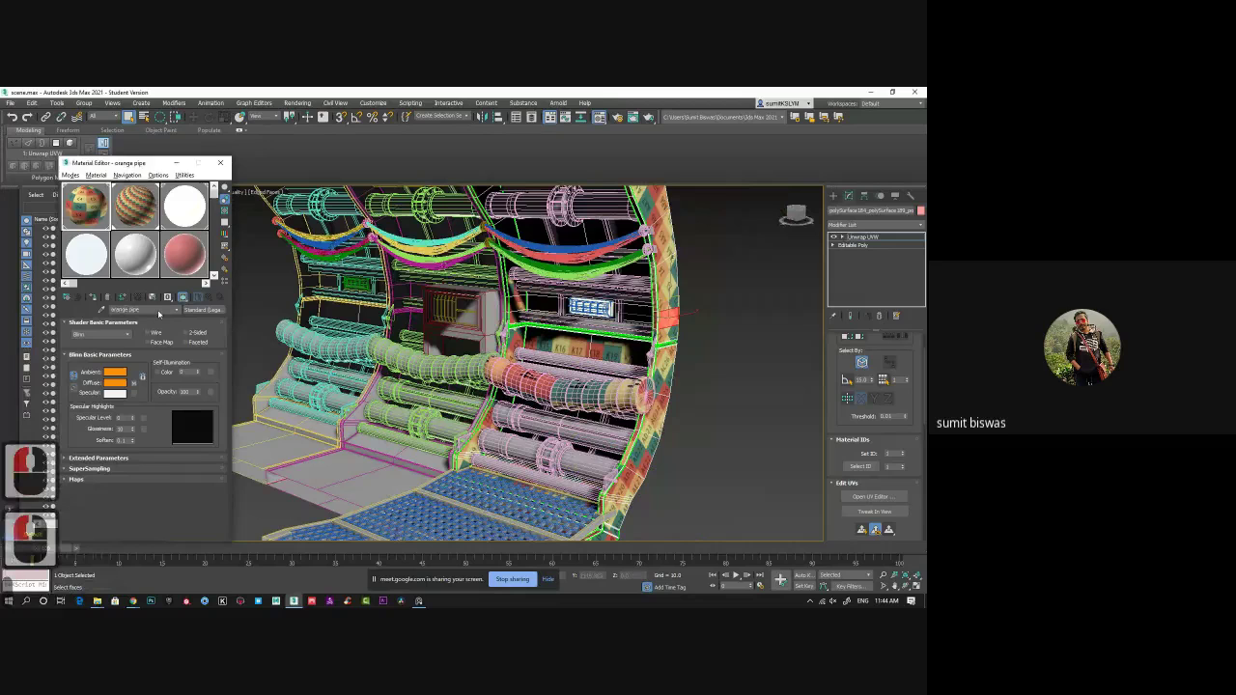
key("BackSpace")
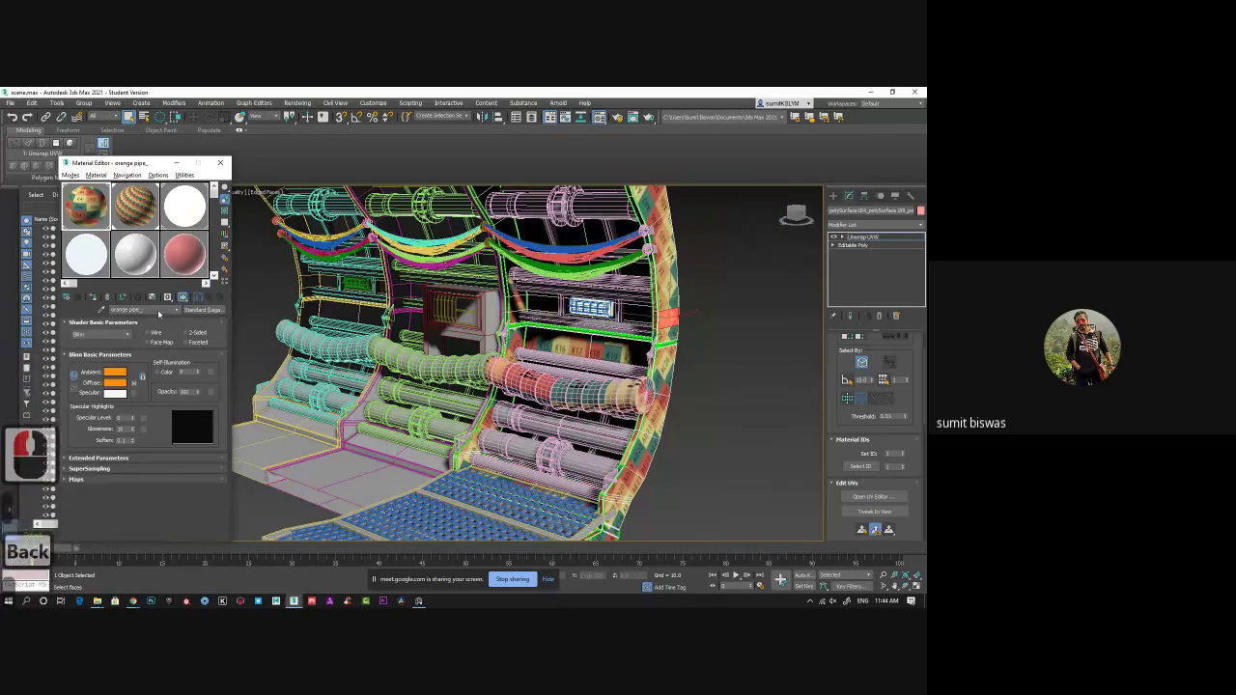
key("Return")
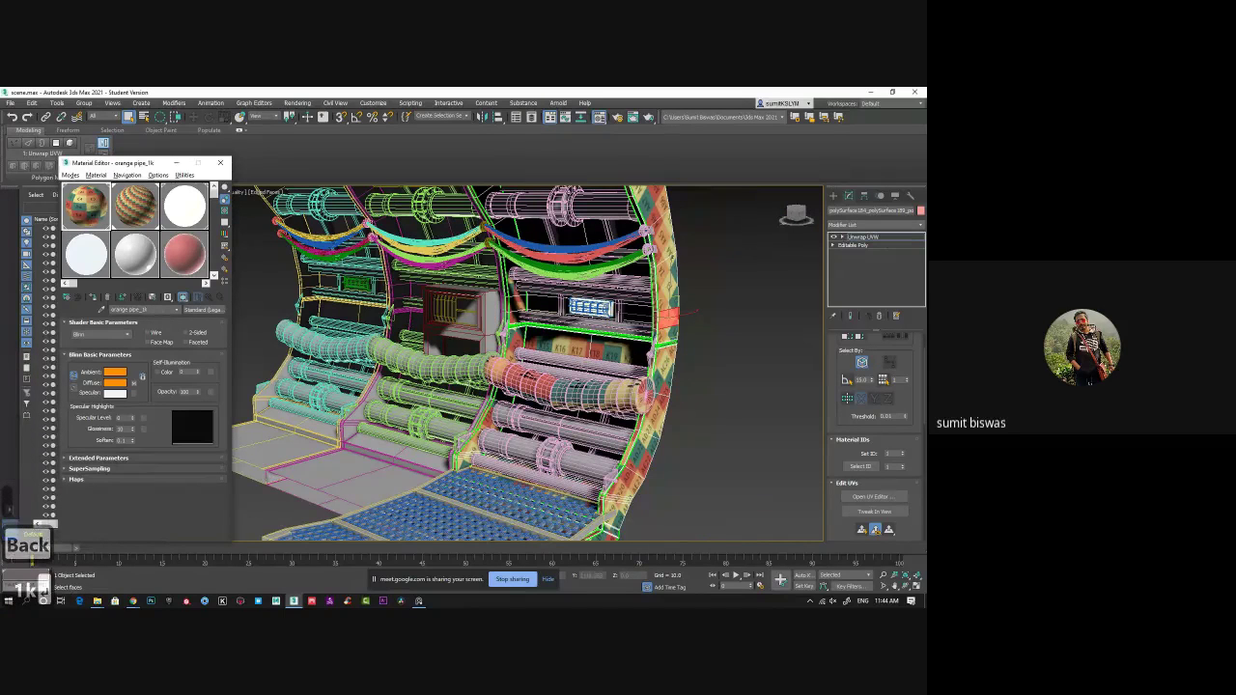
Collapse the Unwrap UVW modifier on the curved side frame and select the corrugated pipe.
key("alt")
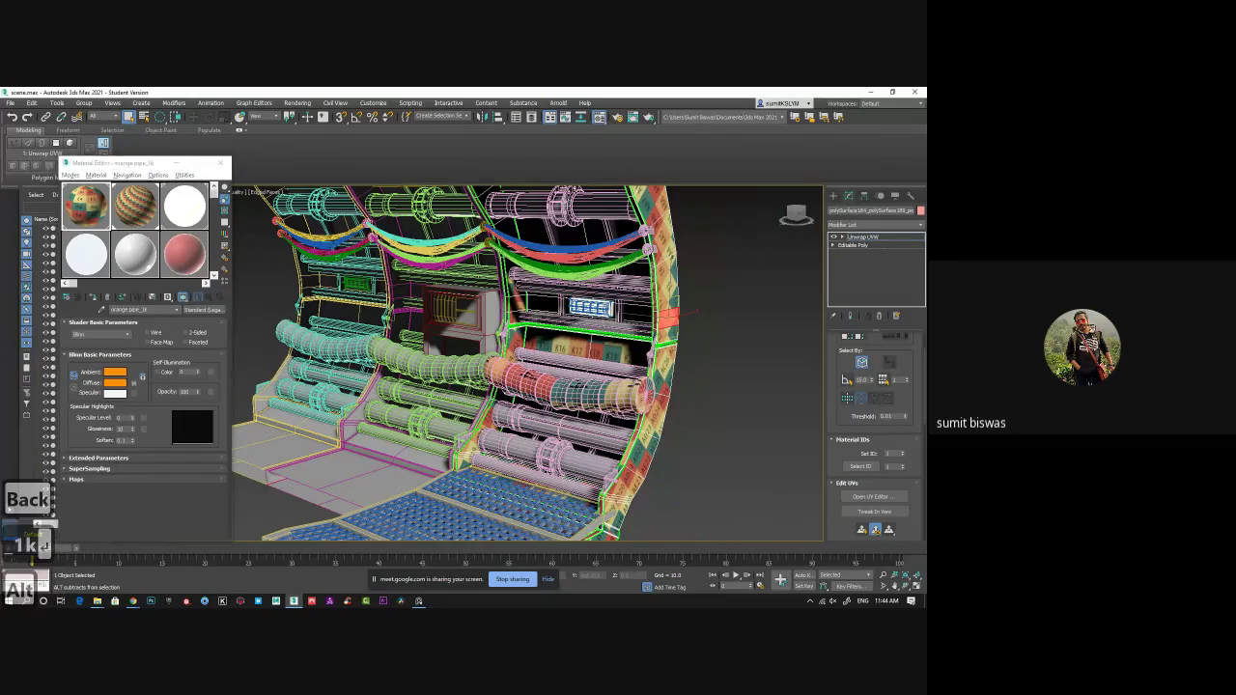
middle_click_drag(527, 363, 735, 353, "alt")
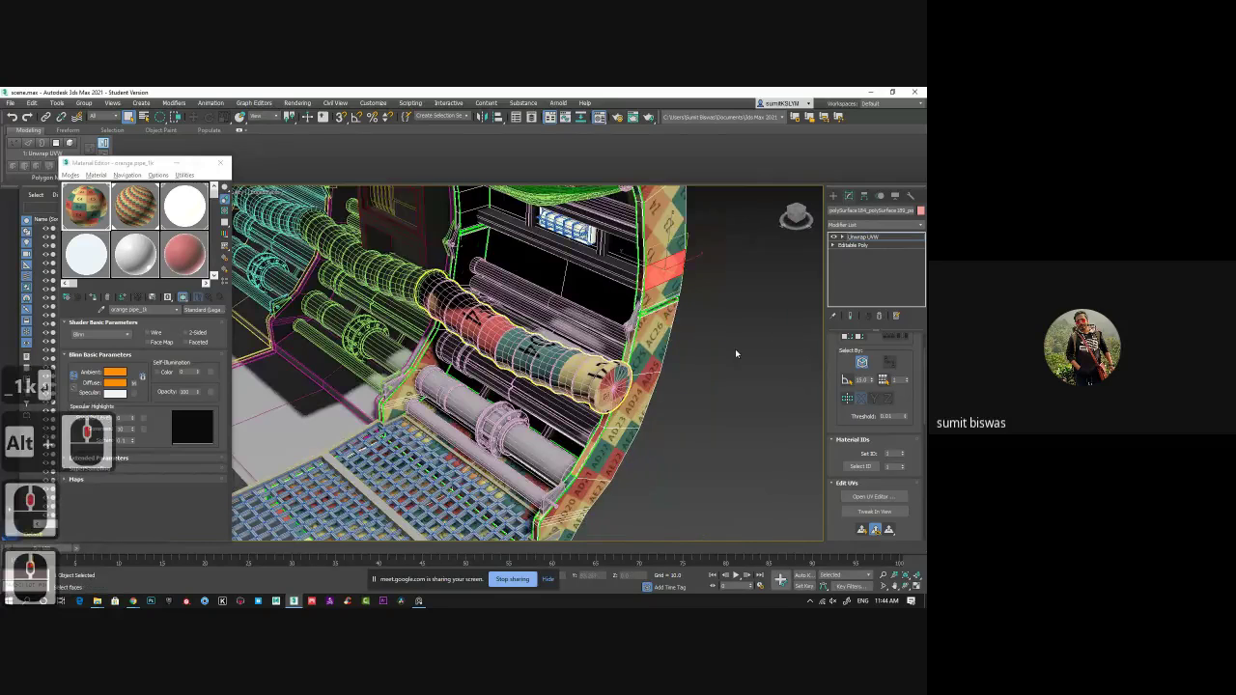
right_click(862, 237)
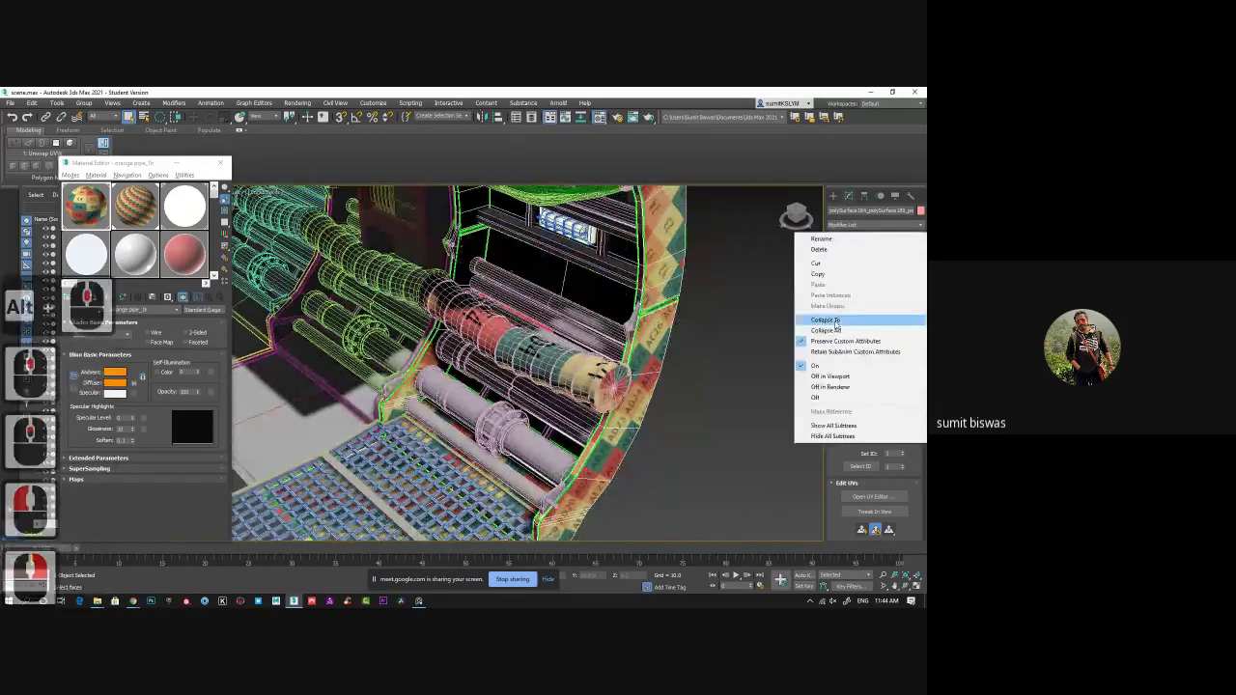
left_click(854, 321)
left_click(541, 374)
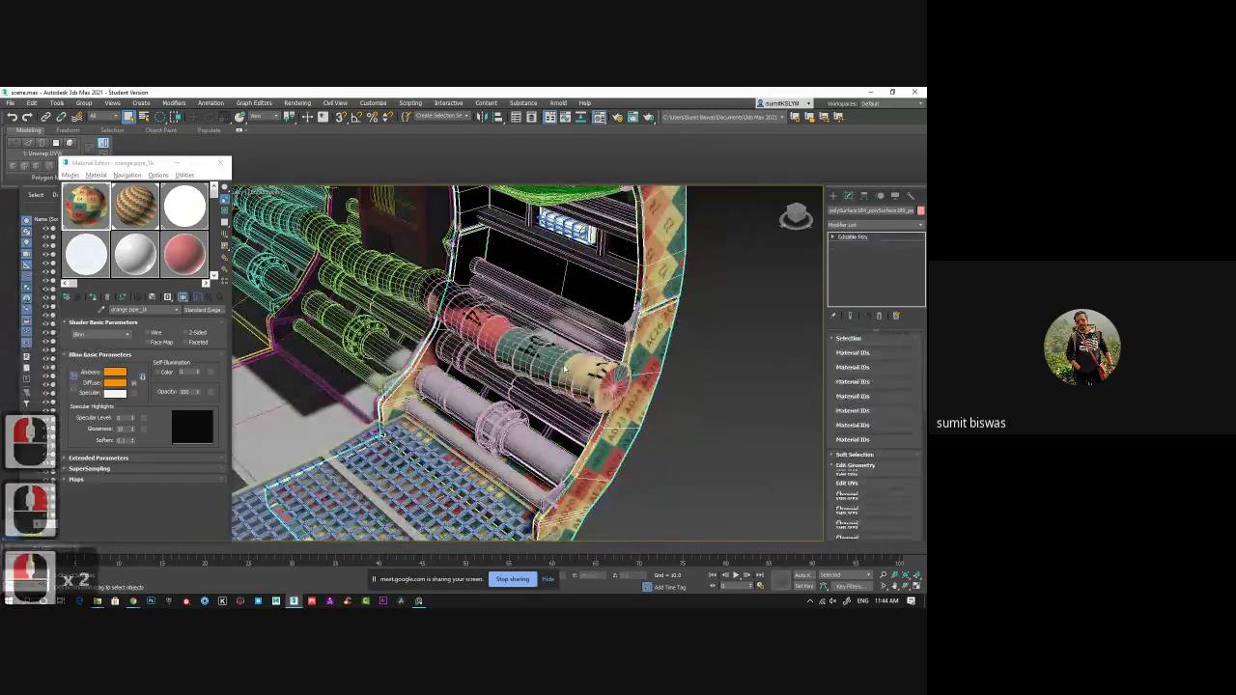
left_click(874, 224)
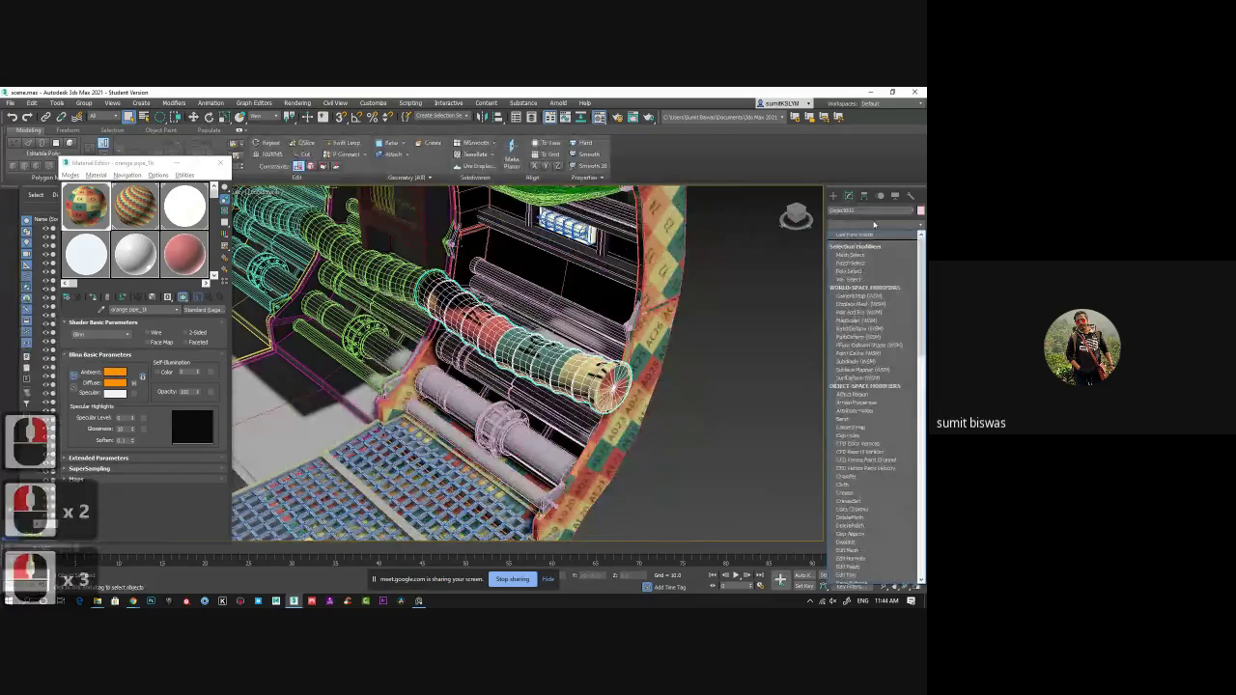
type("uv")
key("Return")
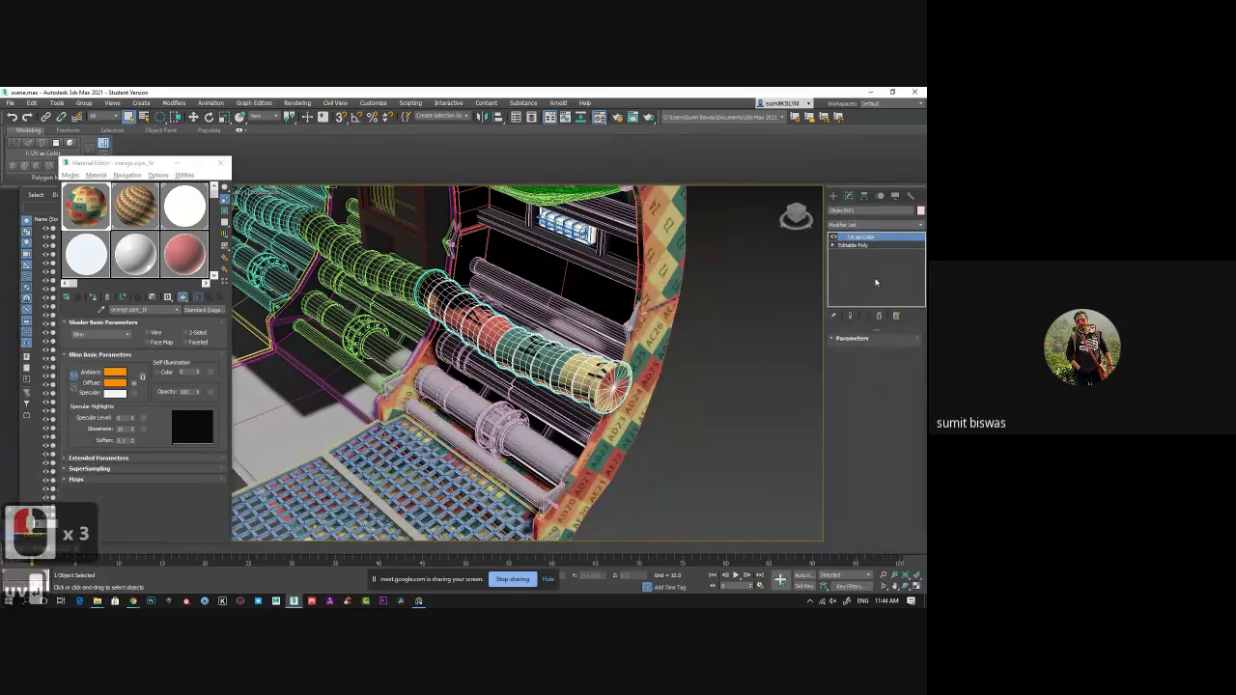
left_click(853, 245)
Add an Unwrap UVW modifier to the corrugated pipe and open its UV editor.
left_click(869, 225)
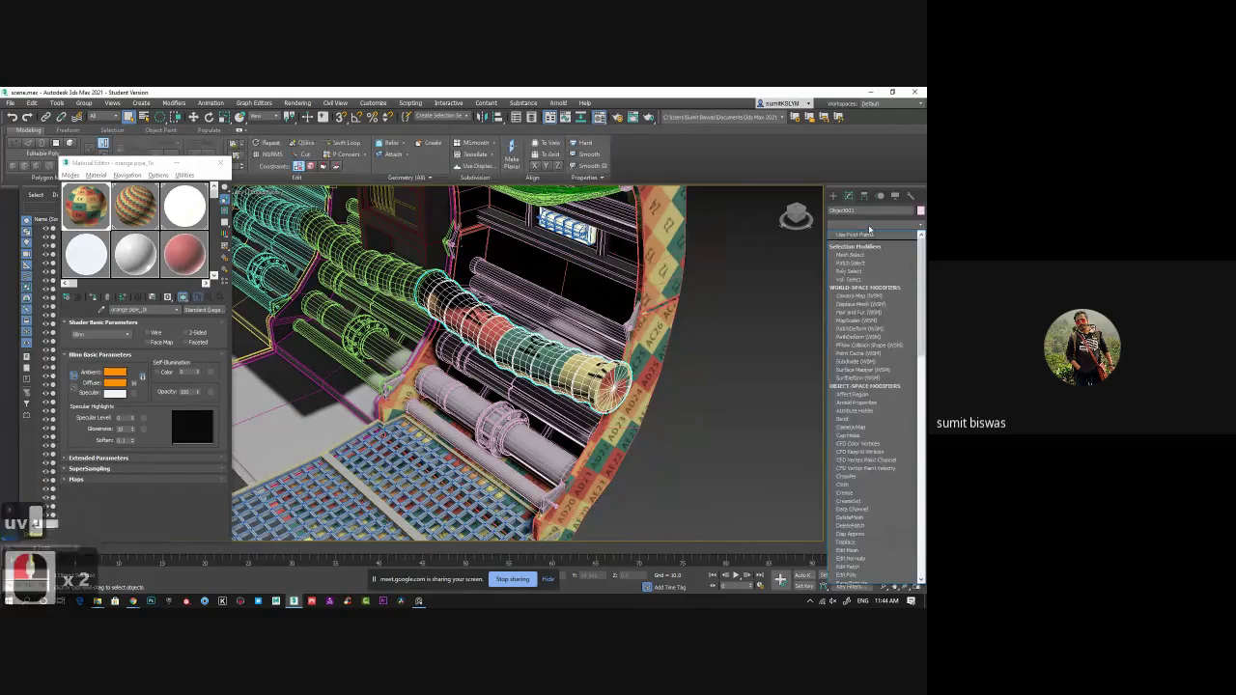
type("u")
key("Return")
left_click(869, 497)
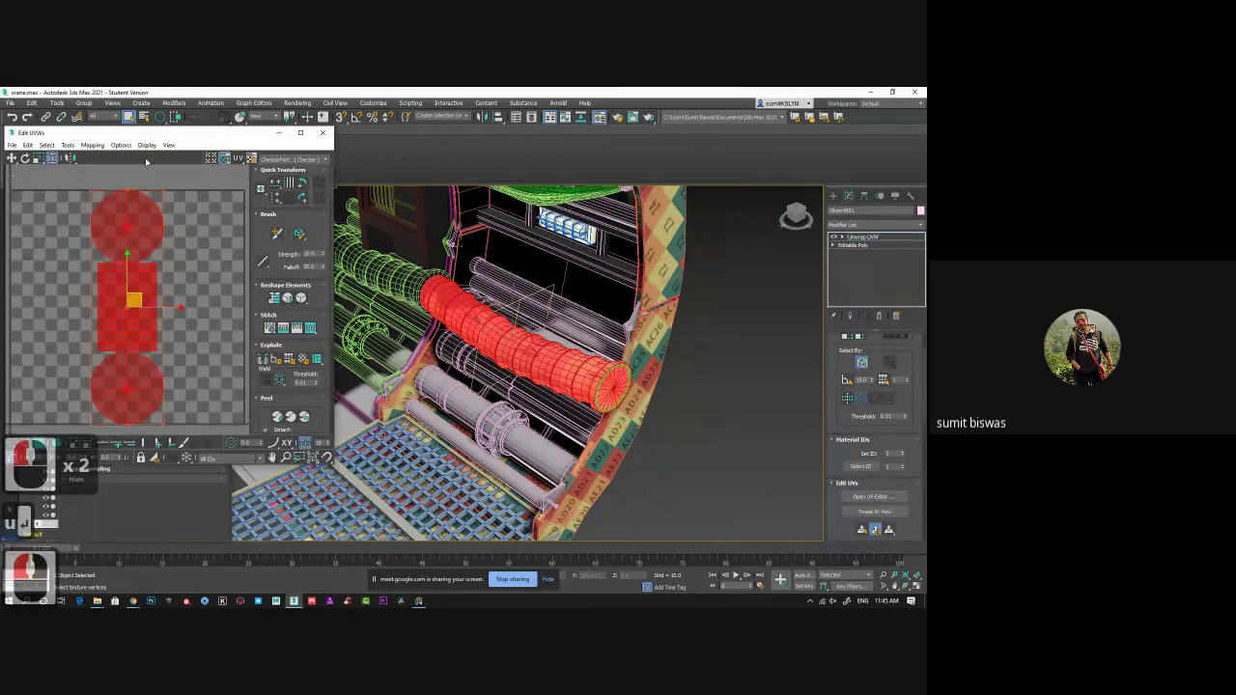
Try Flatten Mapping on all of the pipe's UV faces.
left_click(120, 145)
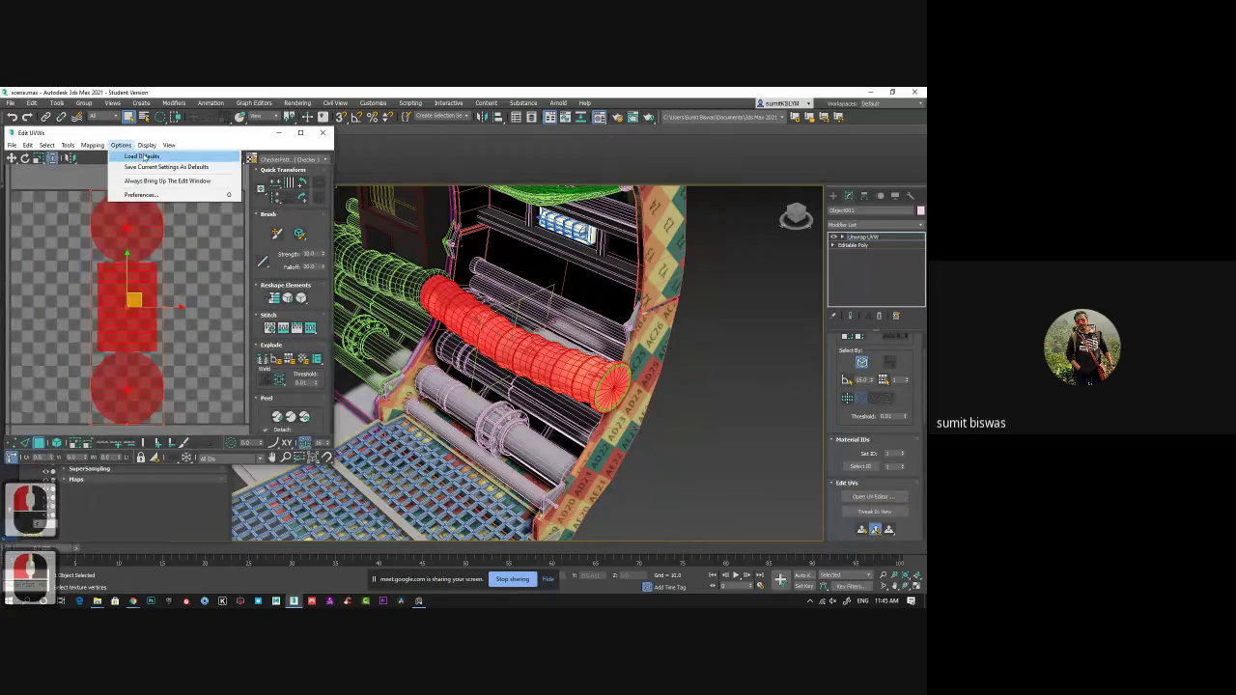
left_click(111, 156)
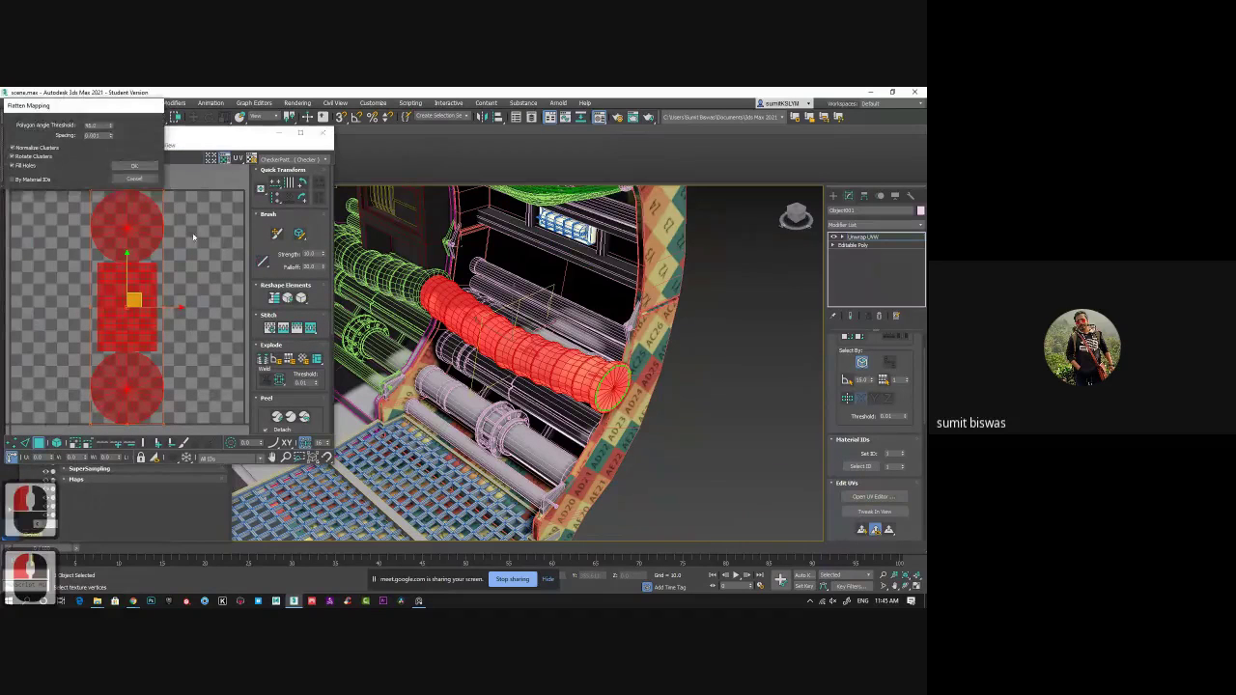
left_click(135, 166)
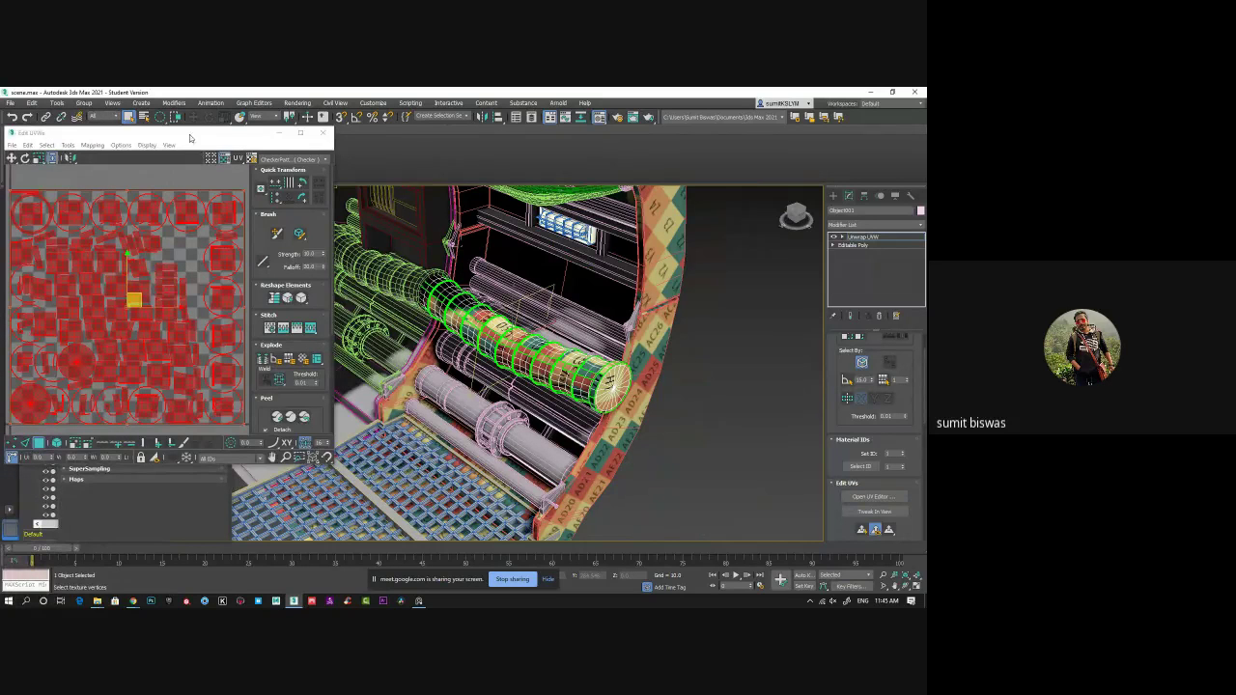
left_click_drag(185, 134, 324, 170)
left_click(410, 180)
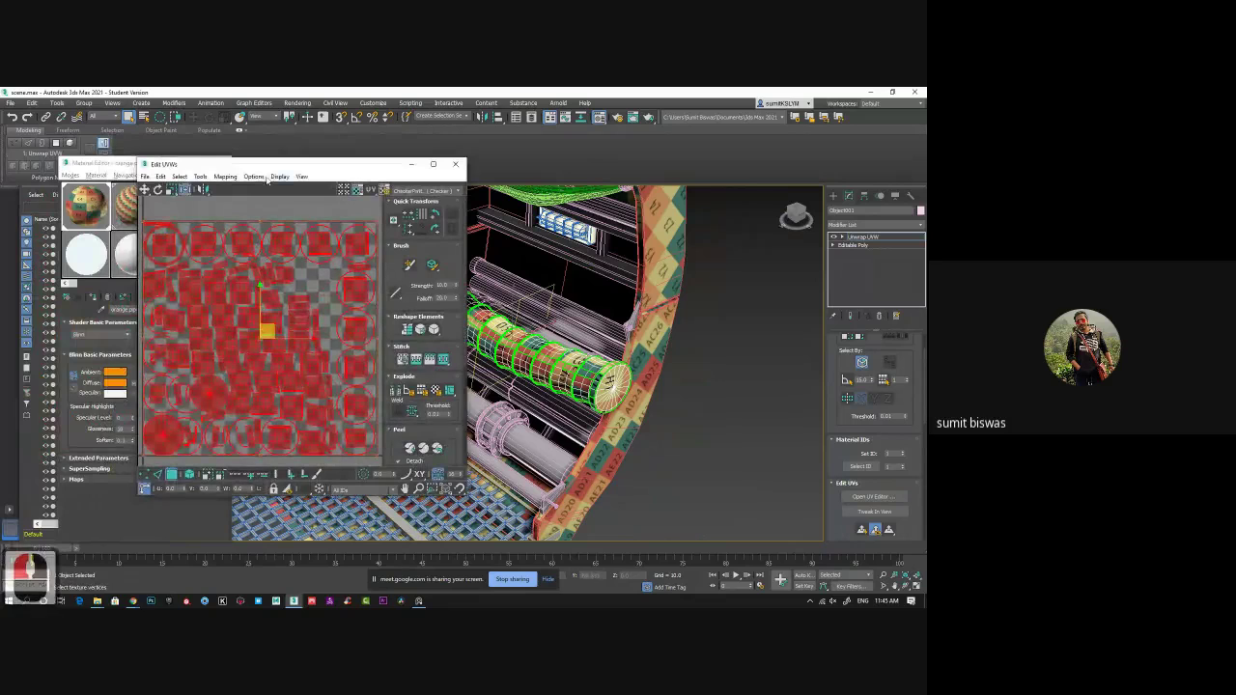
Try Normal Mapping with the Back/Front option on the pipe's UVs.
left_click(253, 177)
left_click(239, 201)
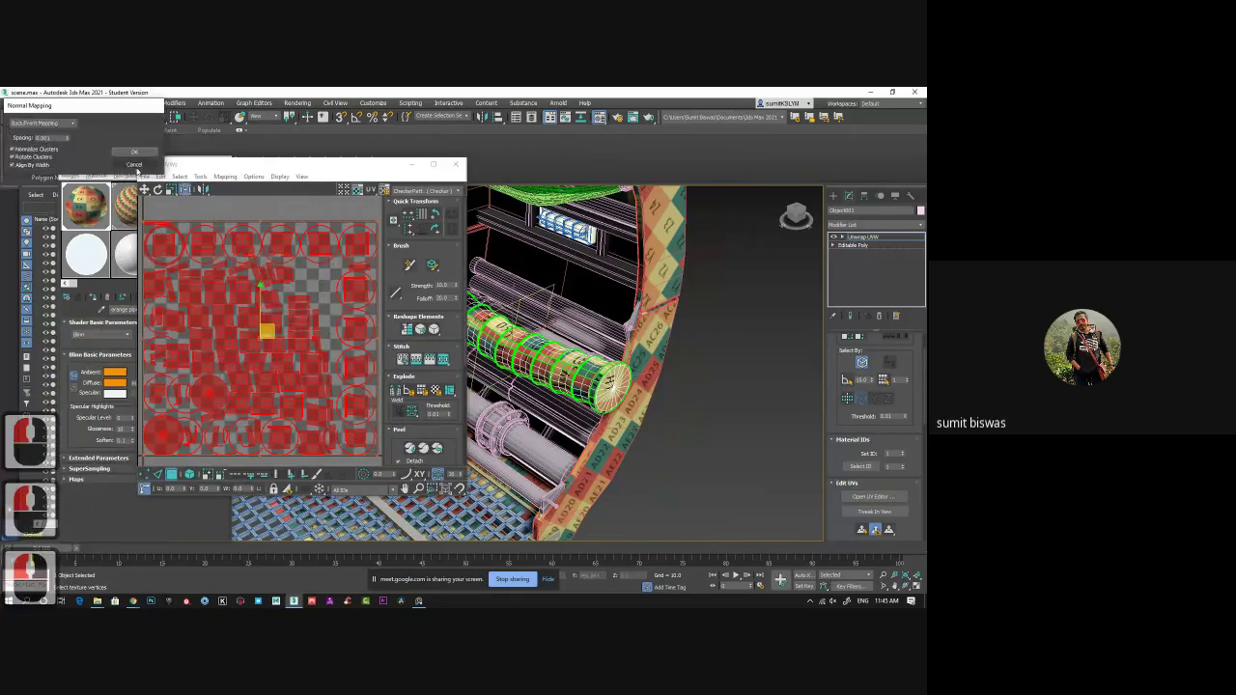
left_click(134, 152)
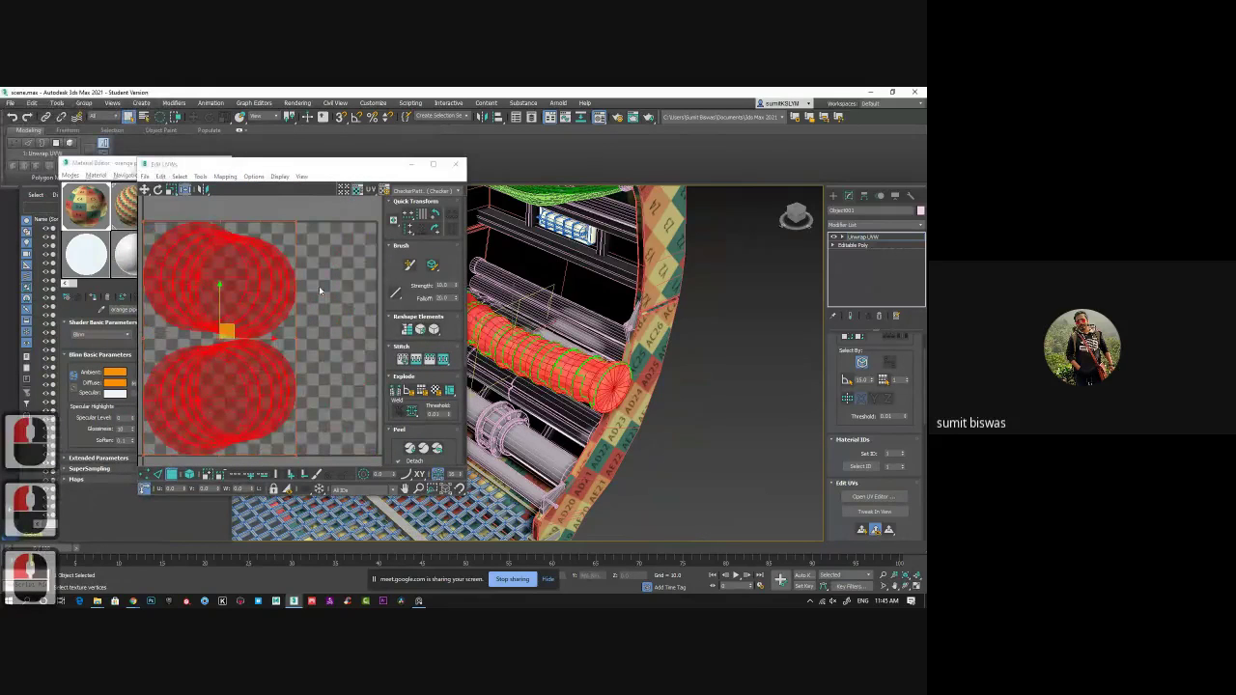
Apply Normal Mapping to the pipe's UVs with the Left/Right Mapping option.
left_click(254, 177)
mouse_move(225, 176)
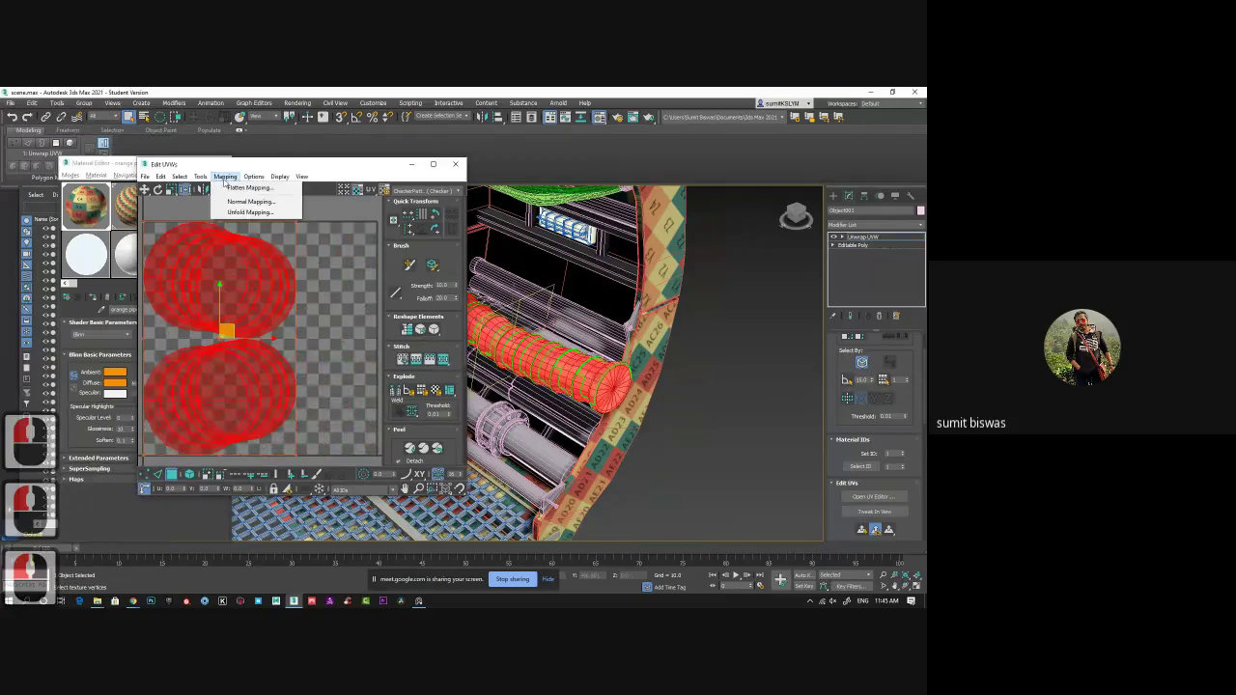
left_click(236, 201)
left_click(43, 123)
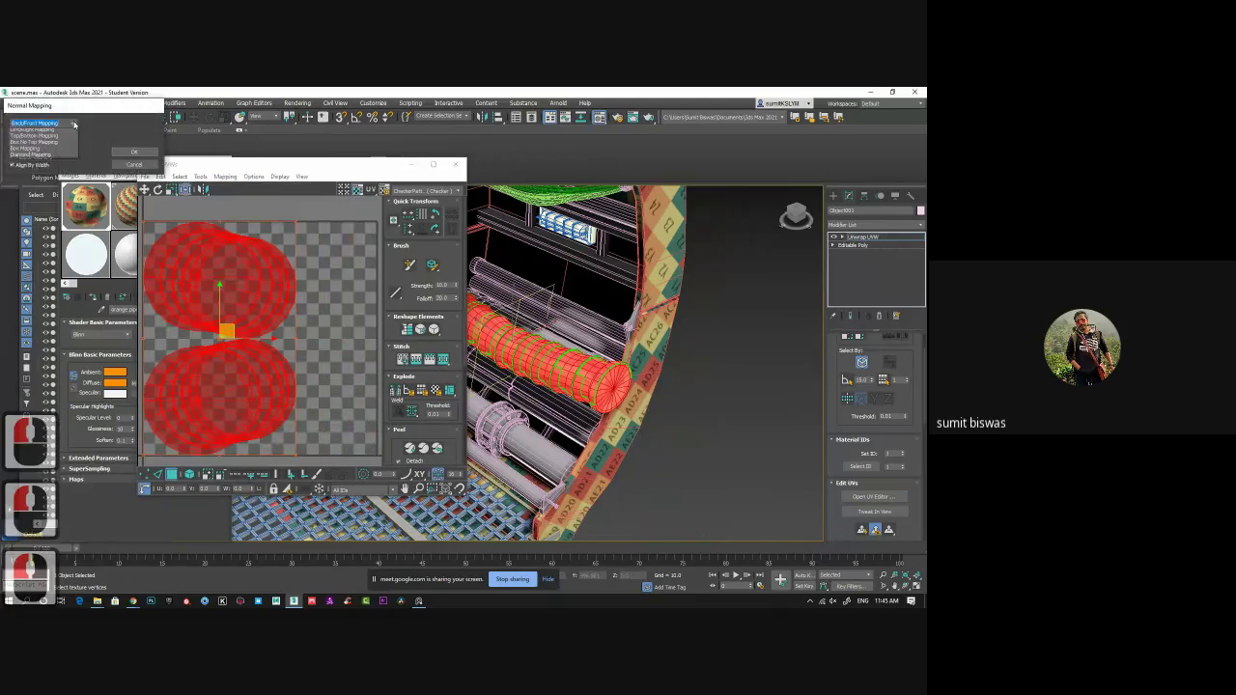
left_click(55, 138)
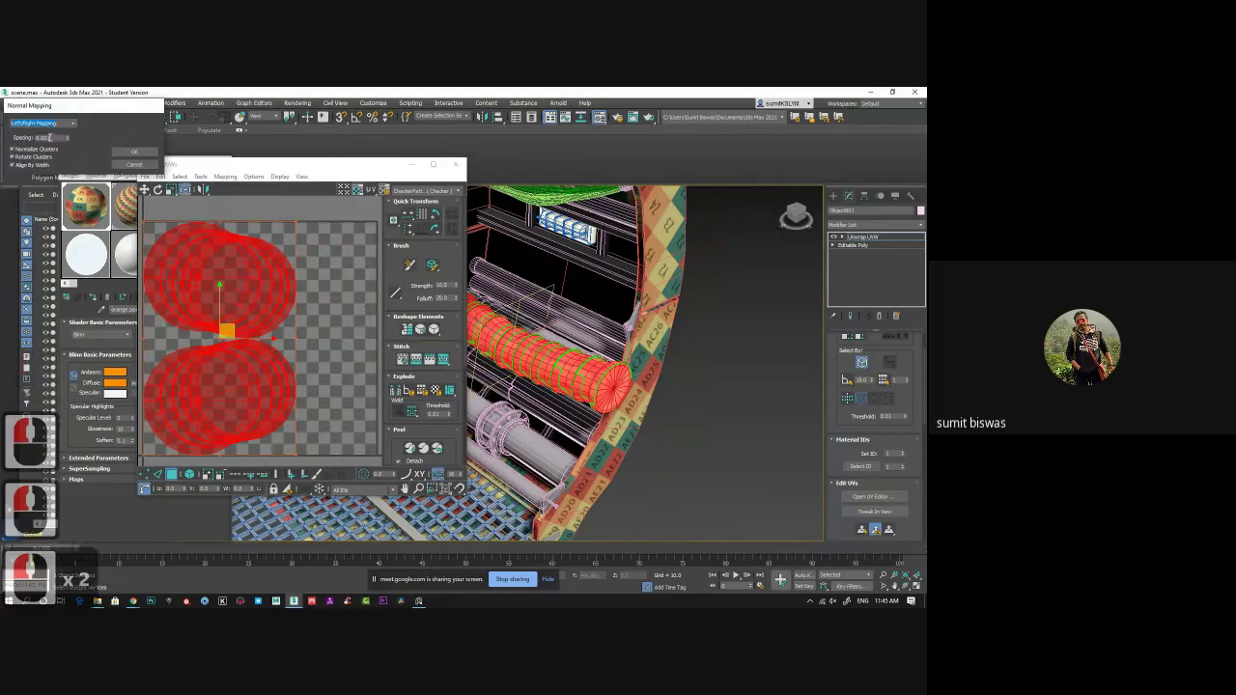
left_click(134, 152)
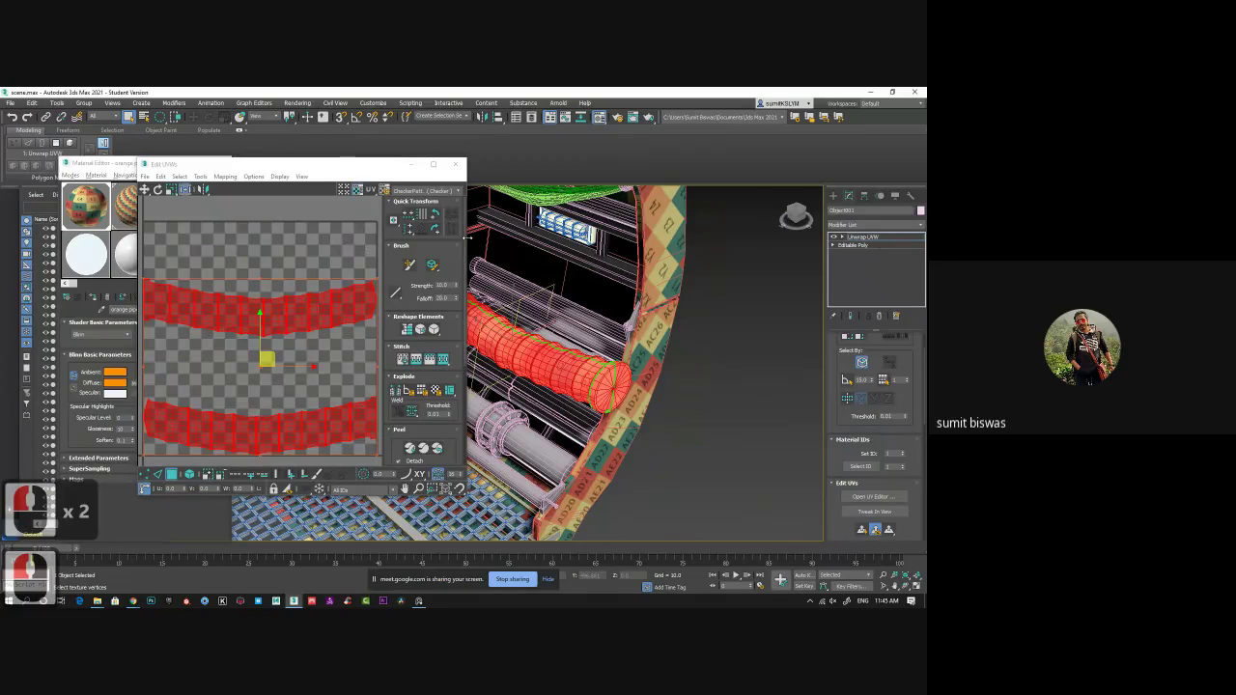
Relax the pipe's UV shells with Relax By Polygon Angles.
right_click(283, 318)
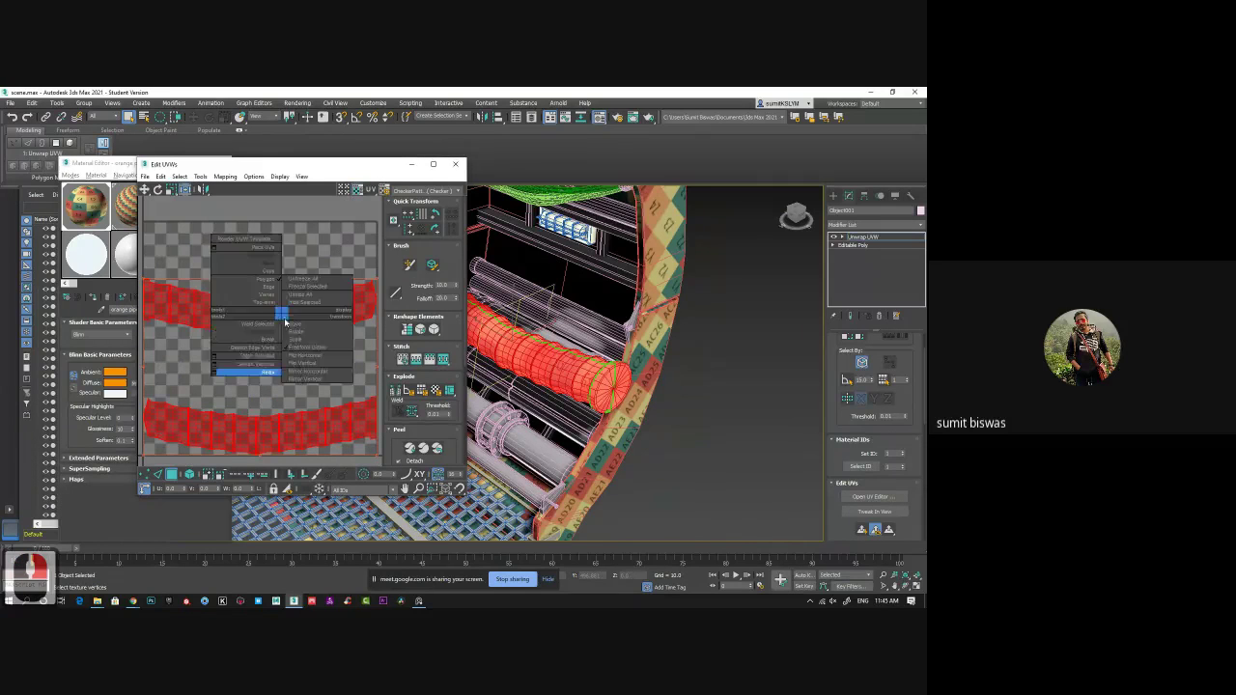
left_click(257, 365)
left_click(629, 222)
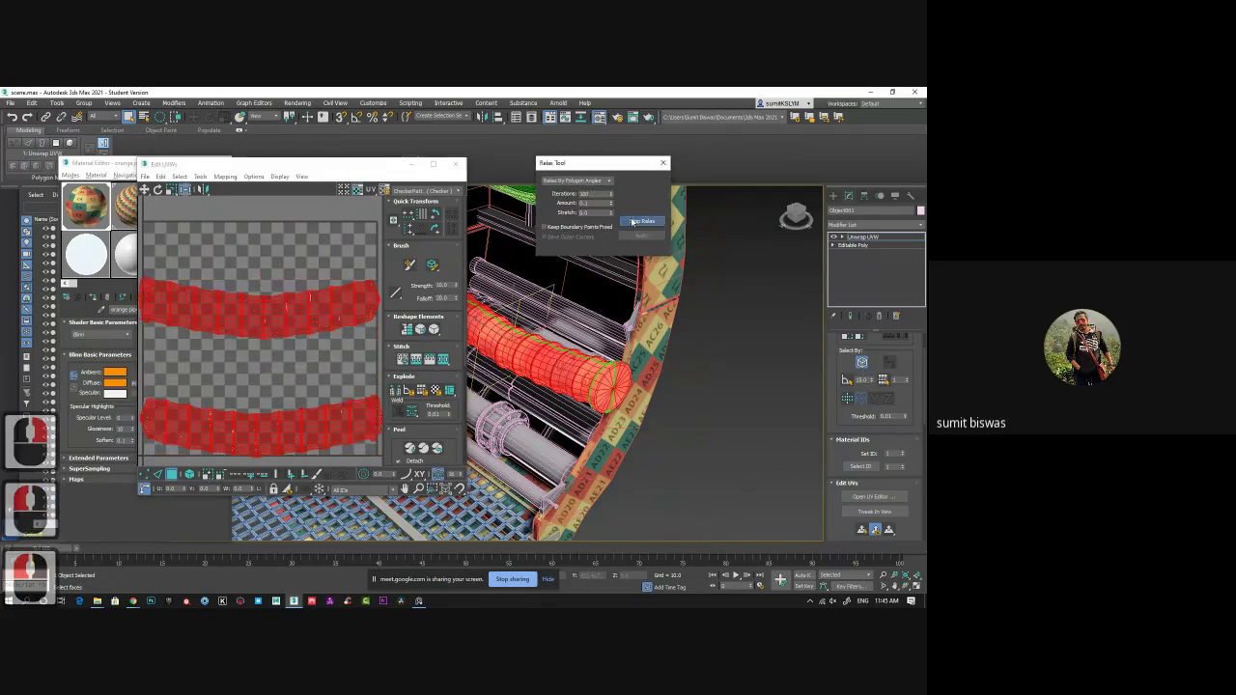
left_click(632, 222)
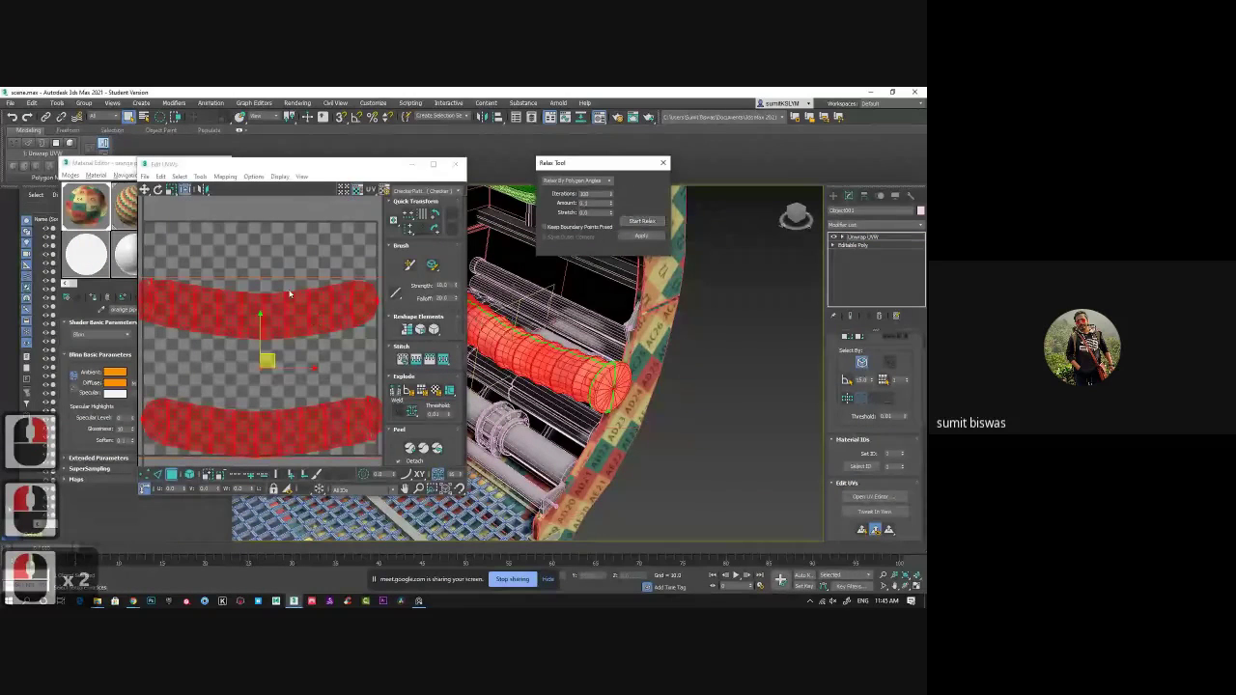
Close the UV editor and save the scene.
left_click(455, 172)
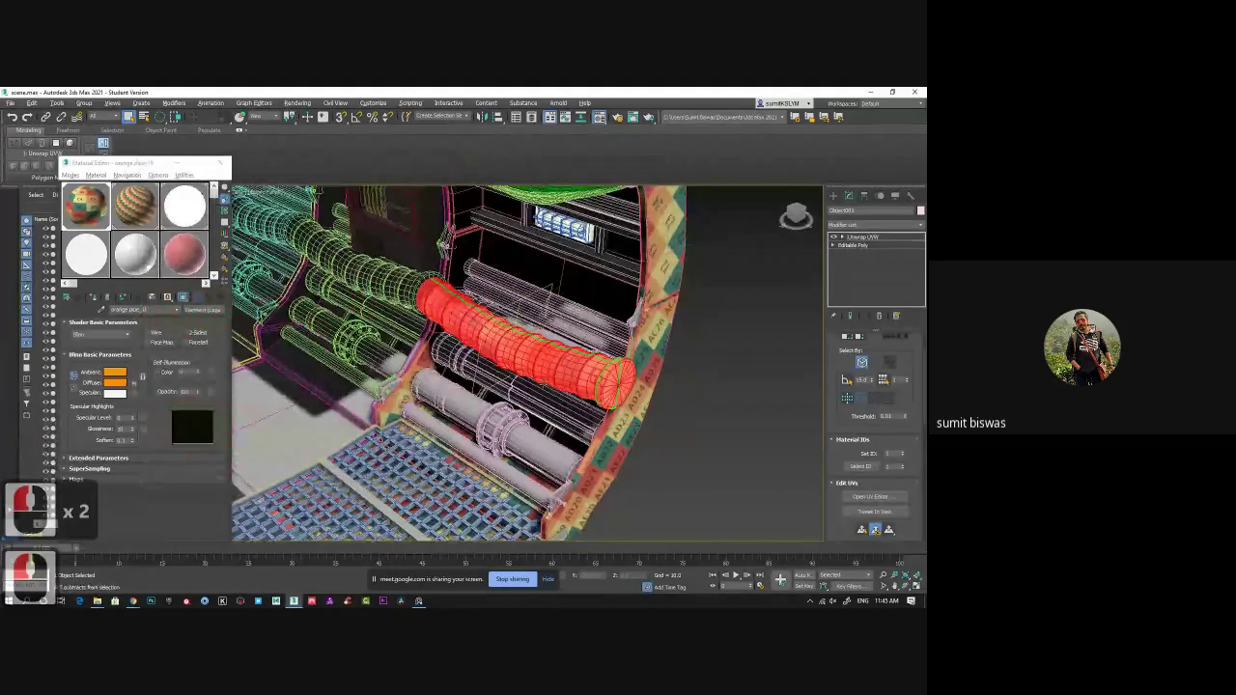
middle_click(533, 368, "alt")
key("ctrl+s")
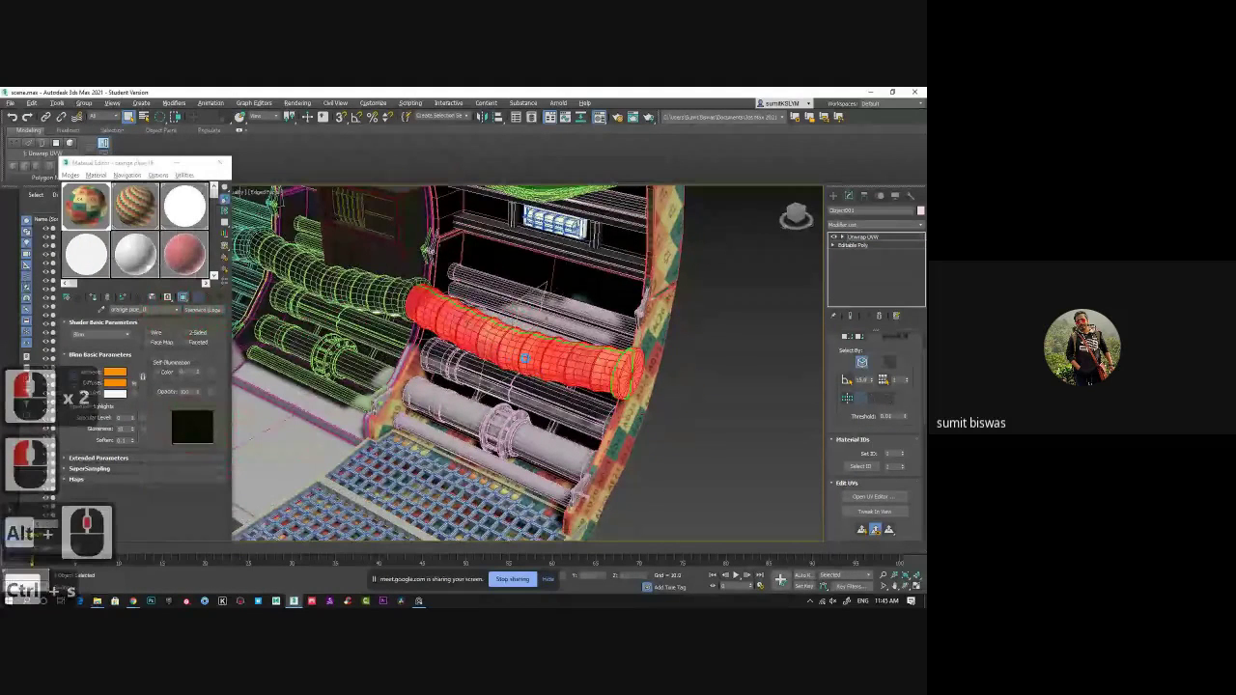
Compare the checker texture on the pipe and its end cap with the side frame, and check the sides_4k material.
middle_click_drag(525, 359, 596, 355, "alt")
scroll(536, 370, "up", 2)
scroll(589, 342, "up", 1)
left_click(732, 368)
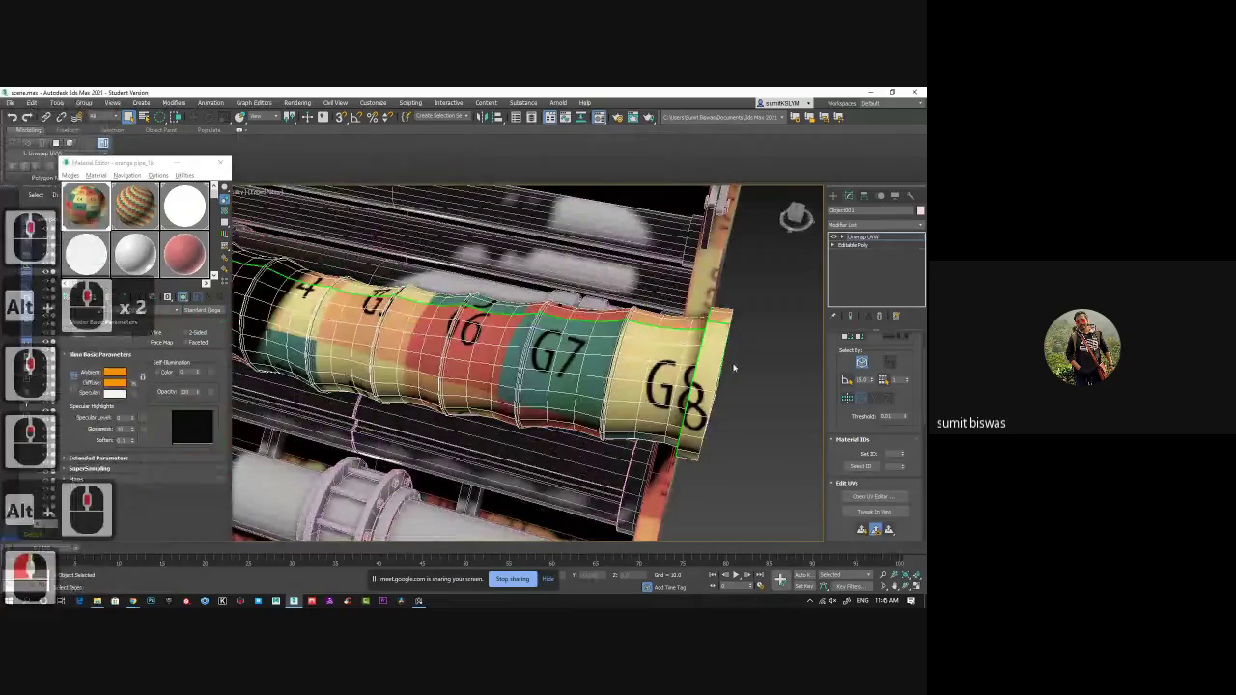
middle_click_drag(753, 364, 734, 405)
scroll(749, 386, "down", 2)
middle_click_drag(687, 444, 705, 378)
scroll(675, 396, "up", 2)
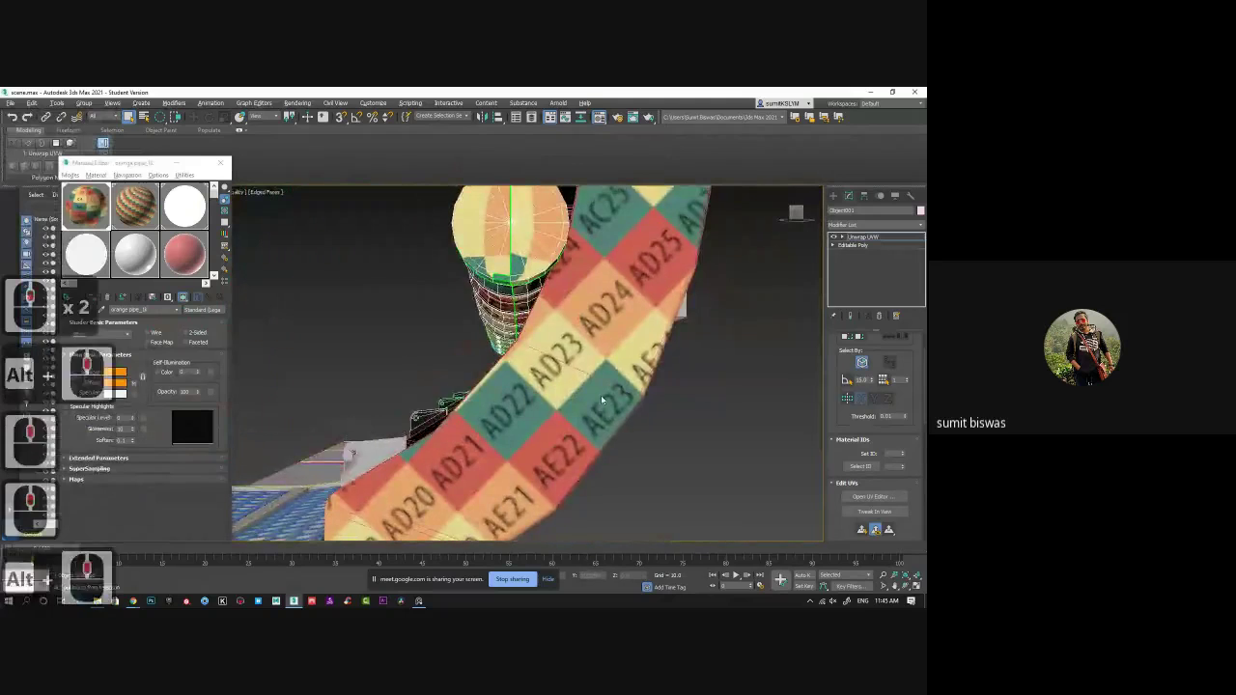
left_click(600, 398)
left_click_drag(150, 164, 233, 153)
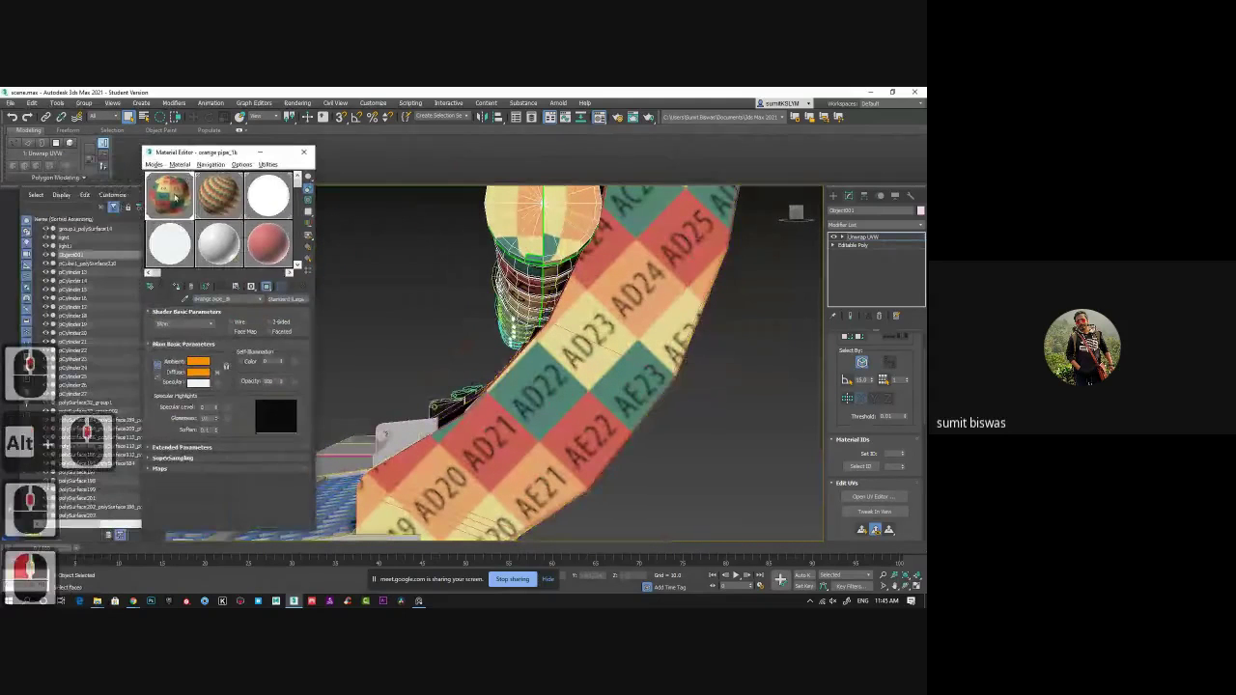
left_click(214, 195)
left_click(589, 353)
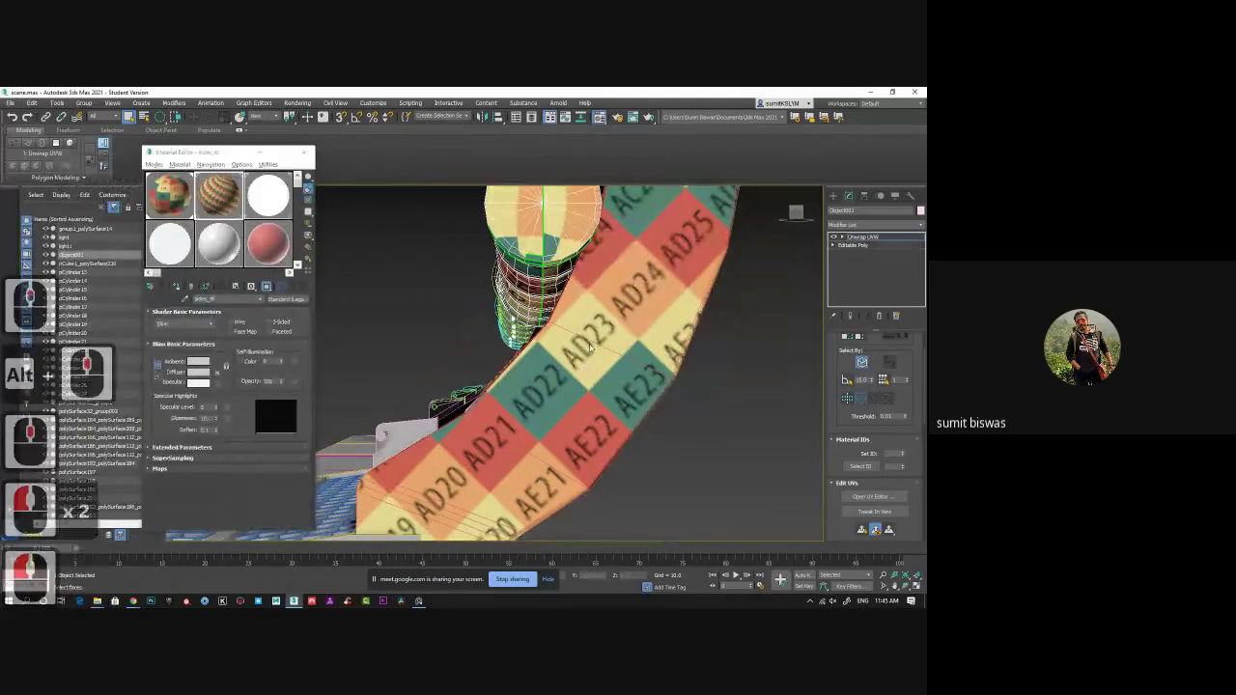
Collapse the pipe's entire modifier stack into its Editable Poly and accept the collapse.
right_click(877, 249)
left_click(854, 333)
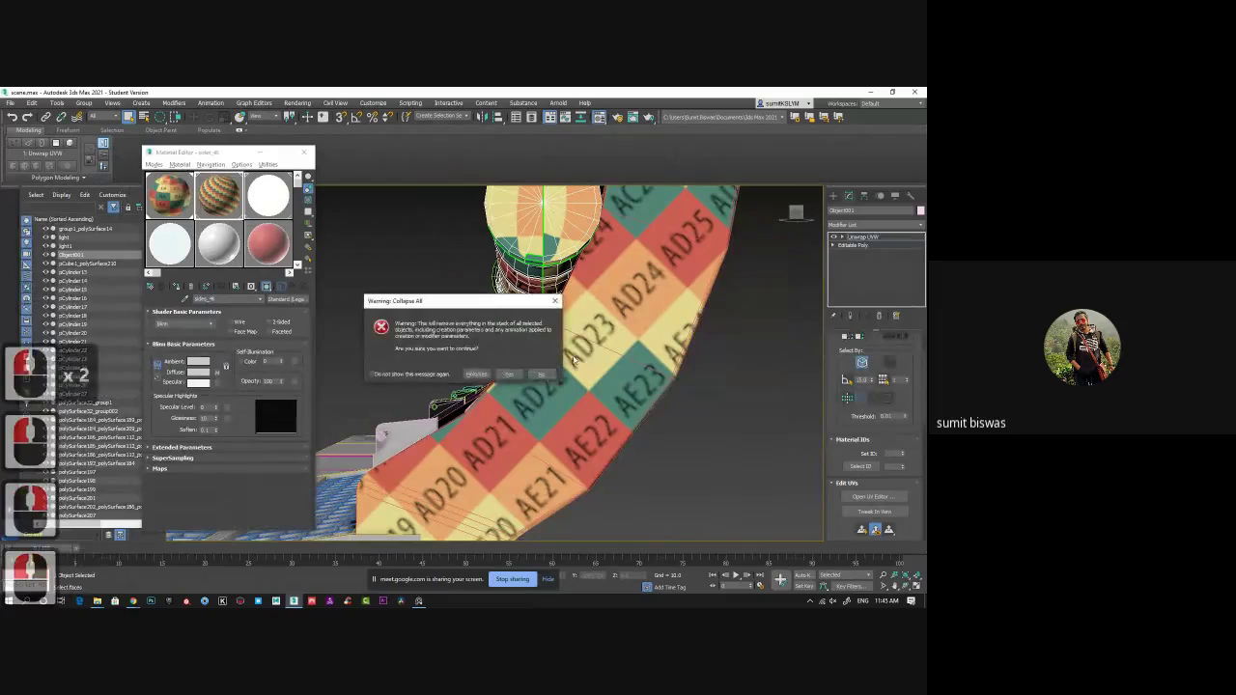
left_click(522, 375)
Compare the checker size on the orange pipe with that on the side frame from several angles.
middle_click_drag(620, 334, 701, 403, "alt")
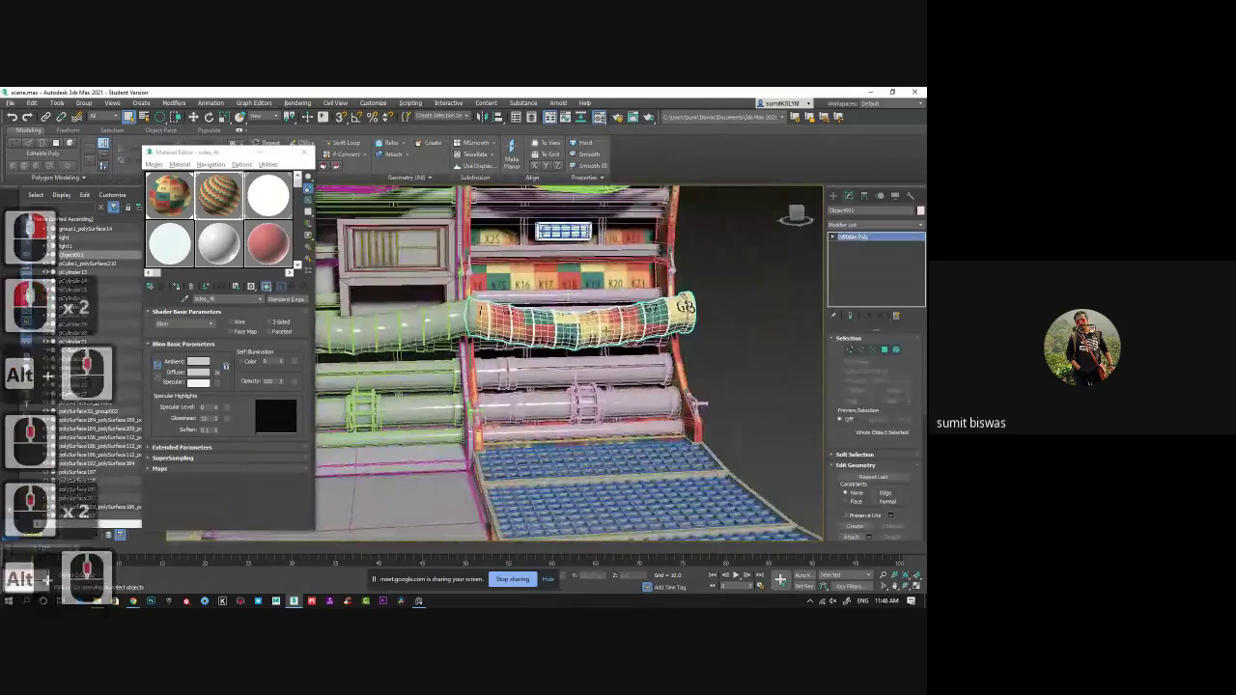
scroll(586, 333, "up", 2)
mouse_move(586, 333)
middle_mouse_down("alt")
mouse_move(632, 326)
mouse_move(637, 364)
mouse_move(592, 334)
middle_mouse_up("alt")
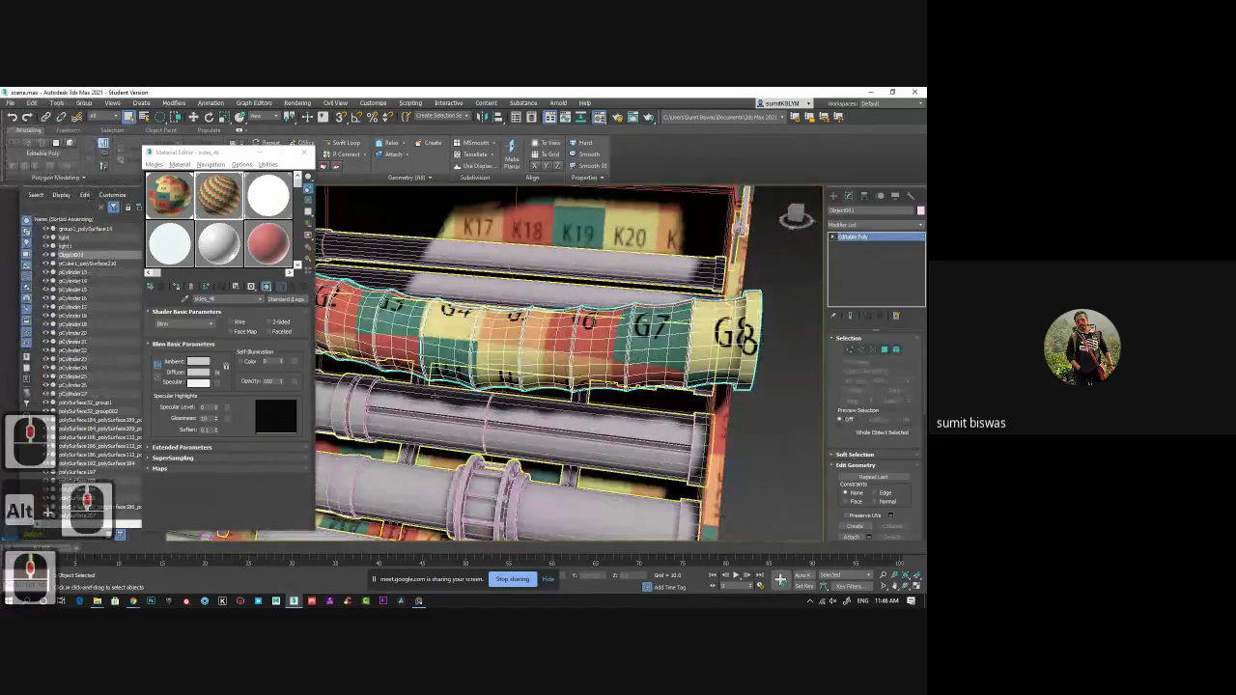
middle_click_drag(615, 363, 583, 338, "alt")
middle_click_drag(589, 319, 500, 361)
scroll(594, 338, "down", 2)
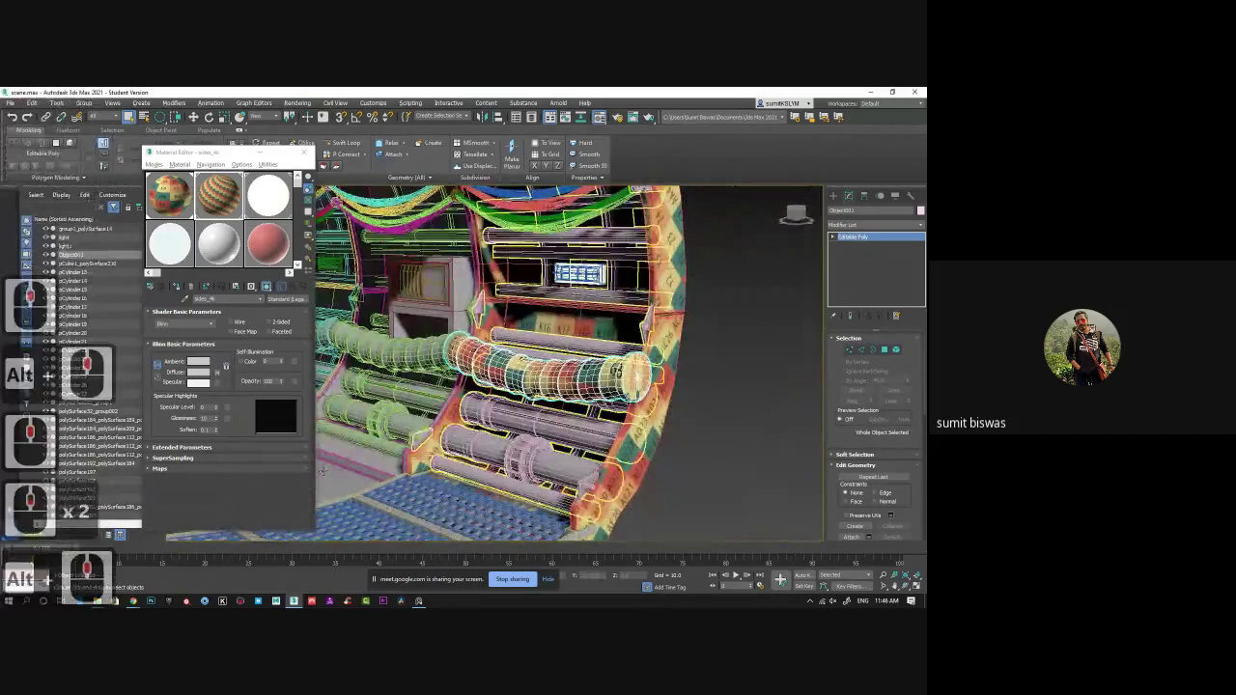
middle_click_drag(618, 371, 594, 393, "alt")
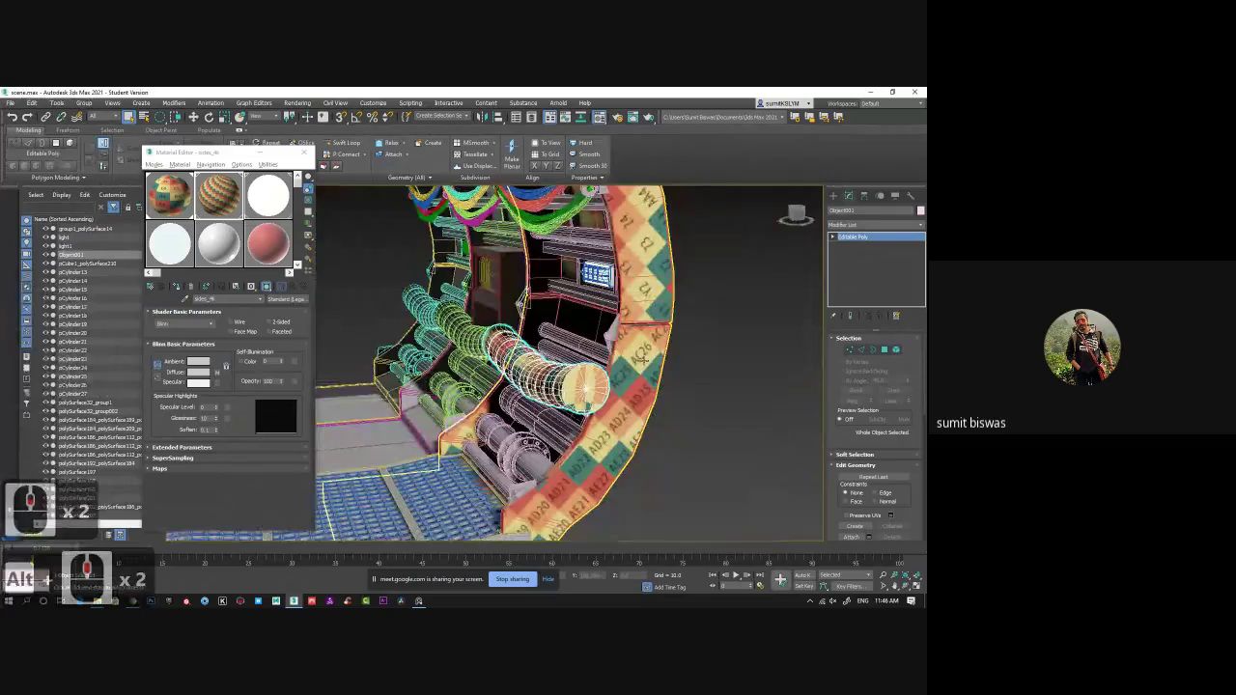
middle_click_drag(610, 333, 734, 378, "alt")
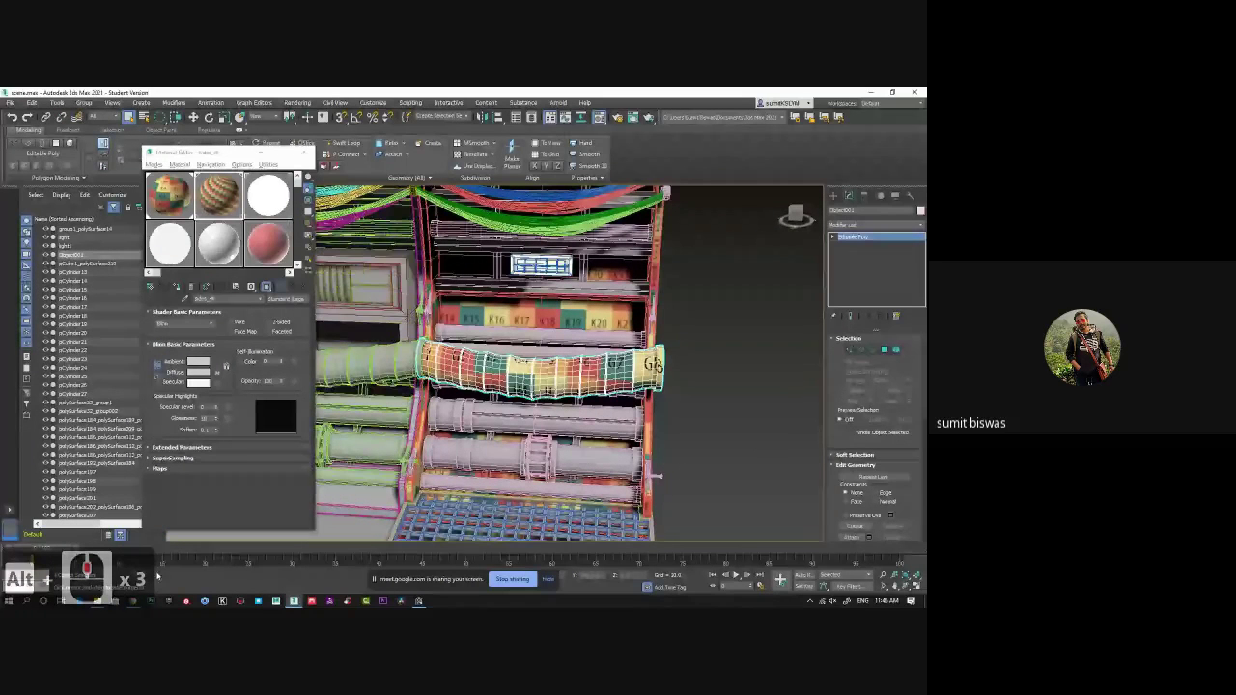
Try a 2048x2048 checker texture as the Diffuse Color map of the orange pipe_1k material.
left_click(96, 602)
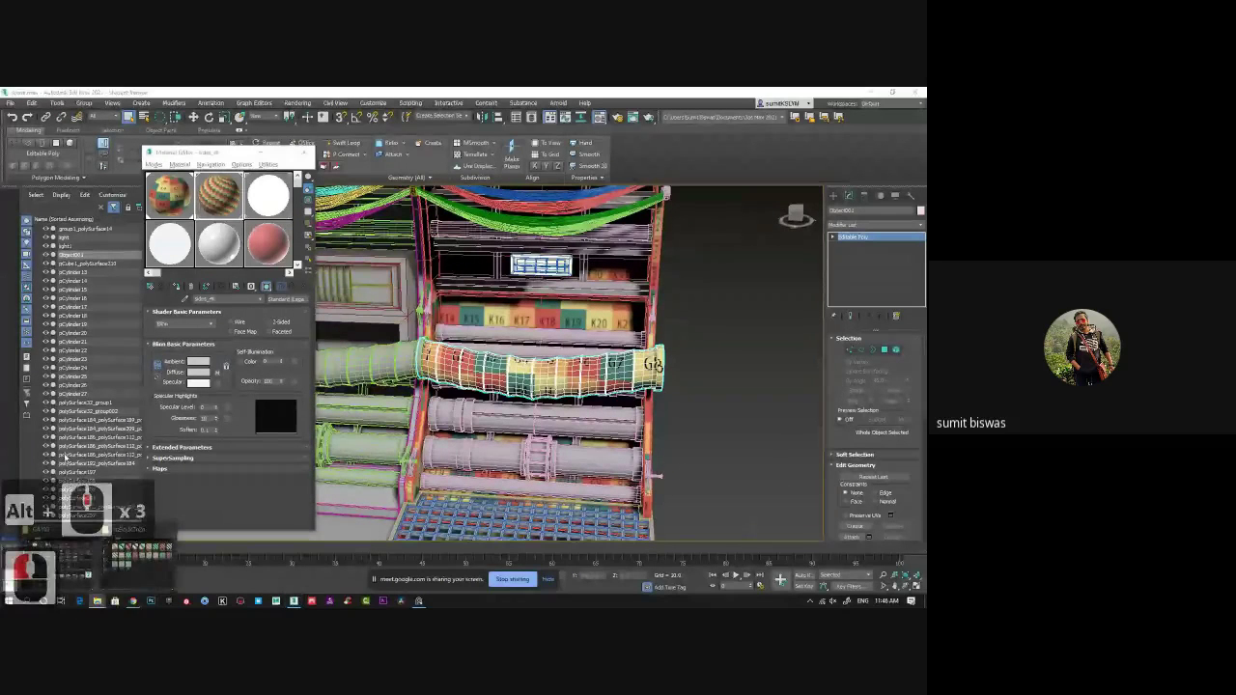
left_click(130, 556)
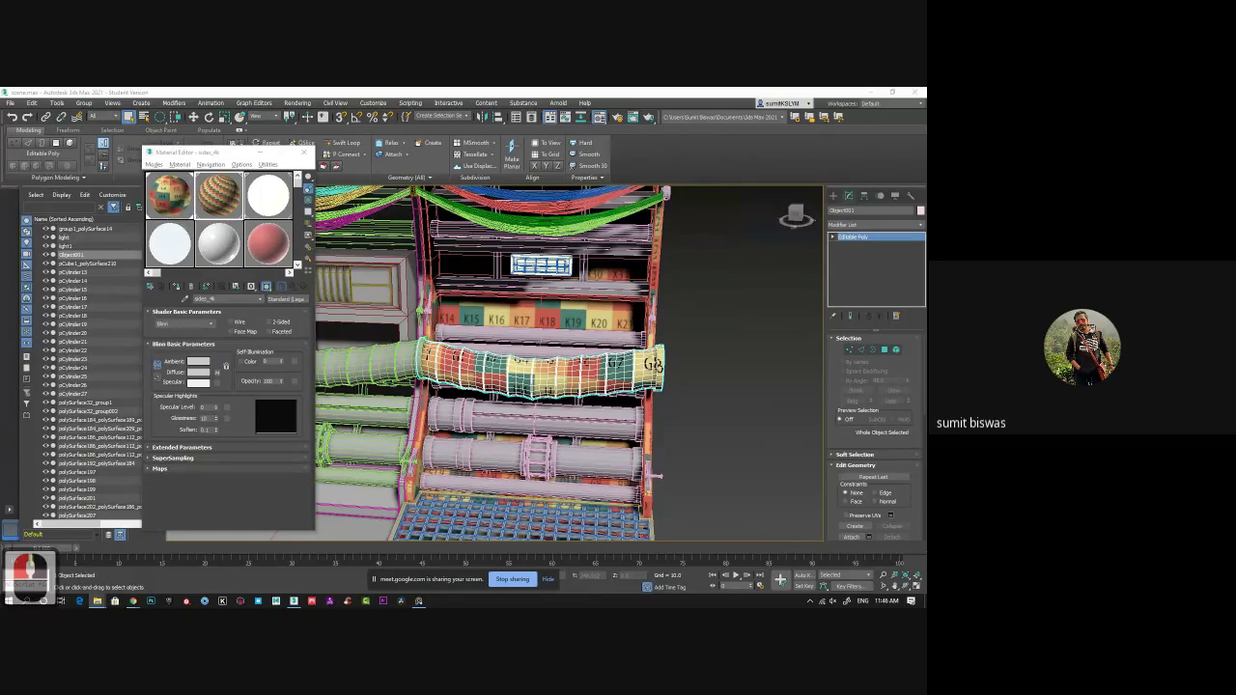
left_click(49, 198)
left_click(179, 192)
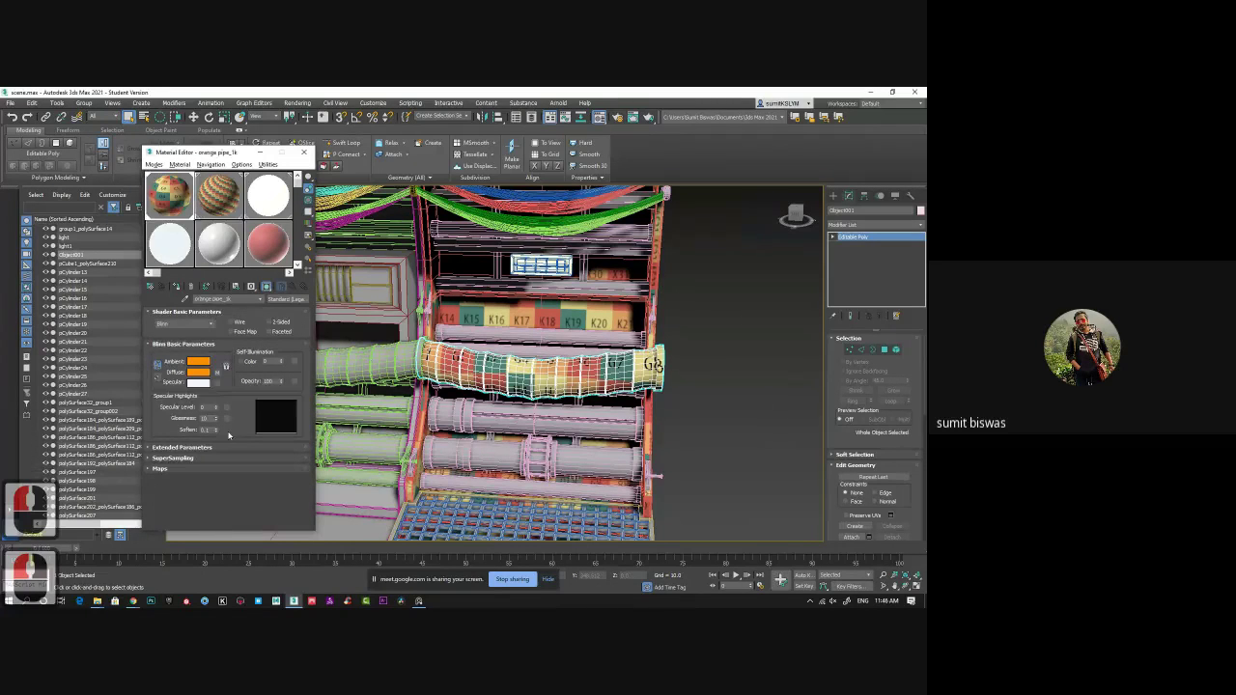
left_click(162, 468)
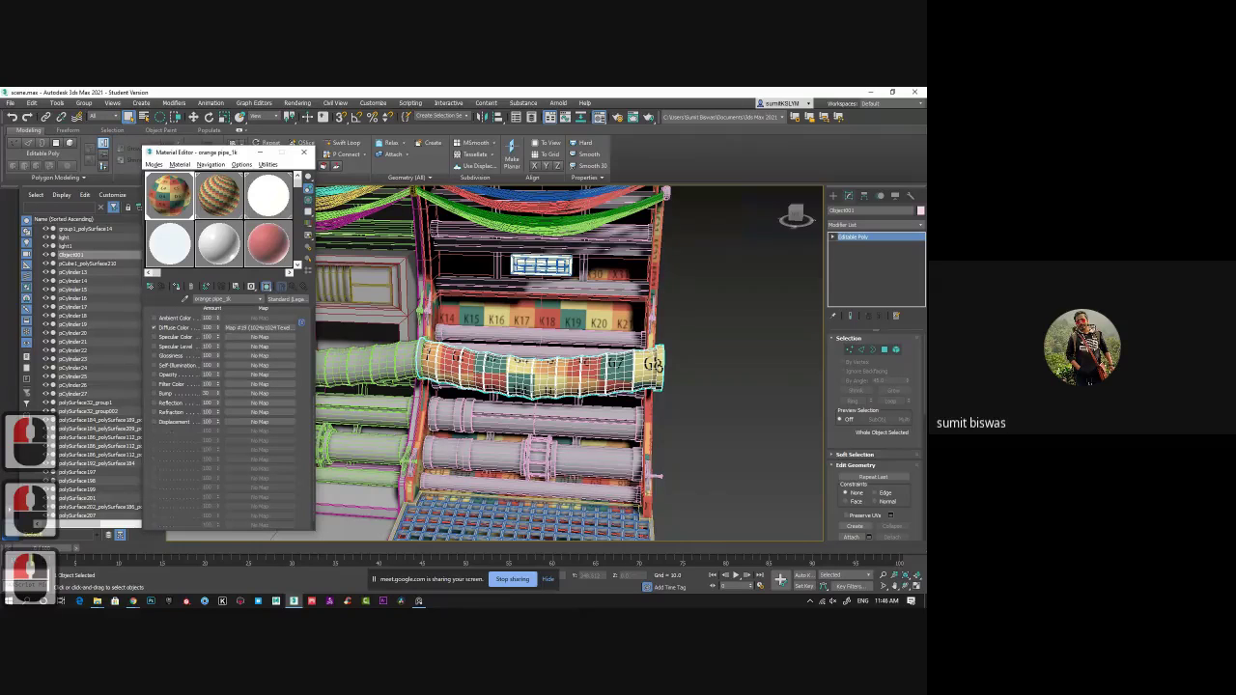
left_click_drag(259, 327, 257, 330)
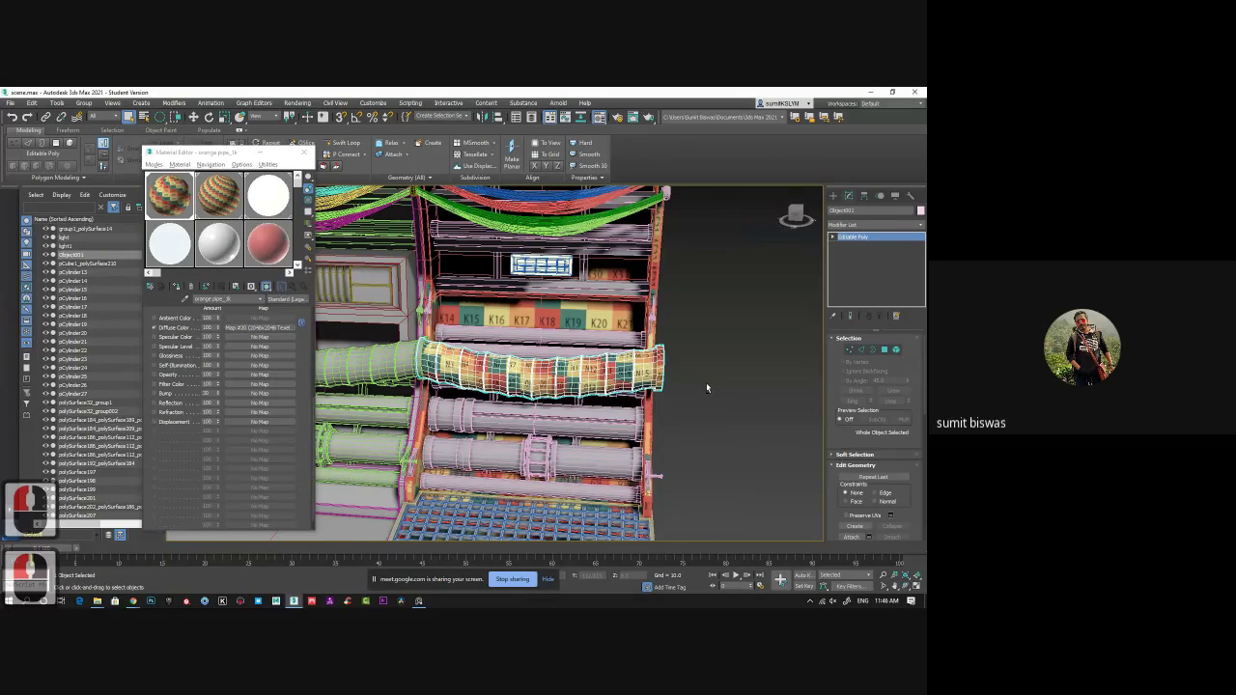
middle_click_drag(705, 383, 679, 385, "alt")
scroll(605, 384, "up", 3)
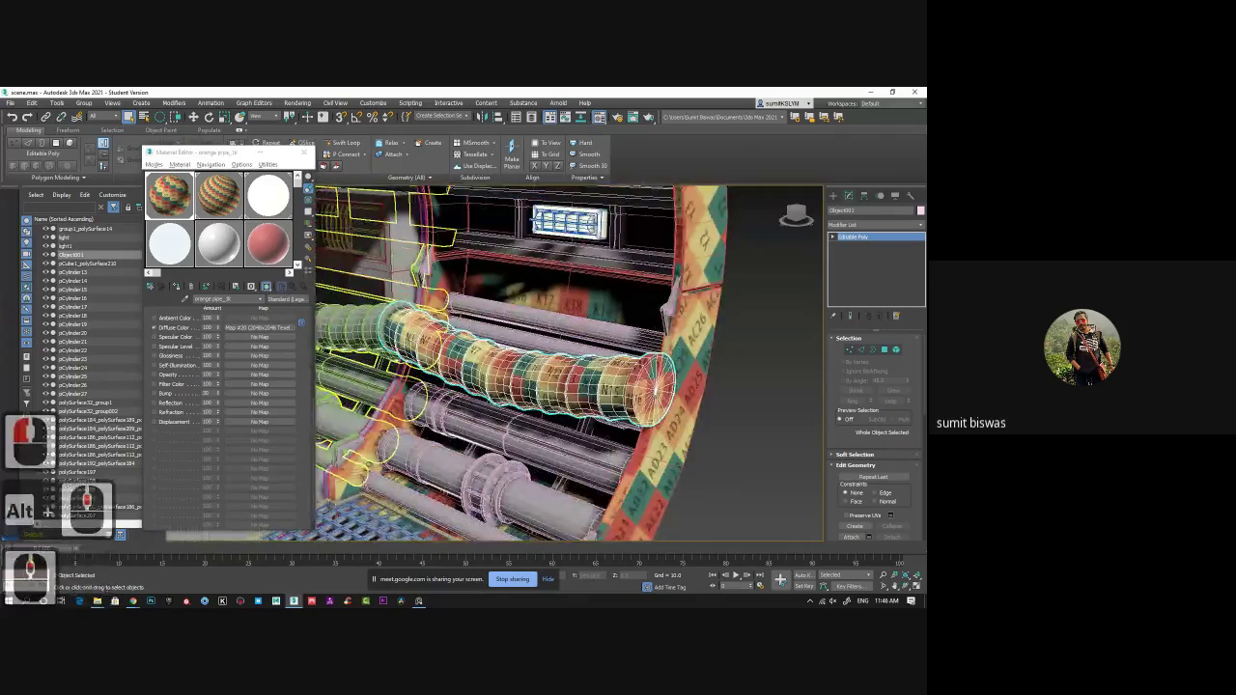
Set the orange pipe_1k material's Diffuse Color map to the 1024x1024 checker texture and compare the pipe with the side frame.
left_click_drag(325, 278, 268, 333)
middle_click_drag(464, 377, 545, 398, "alt")
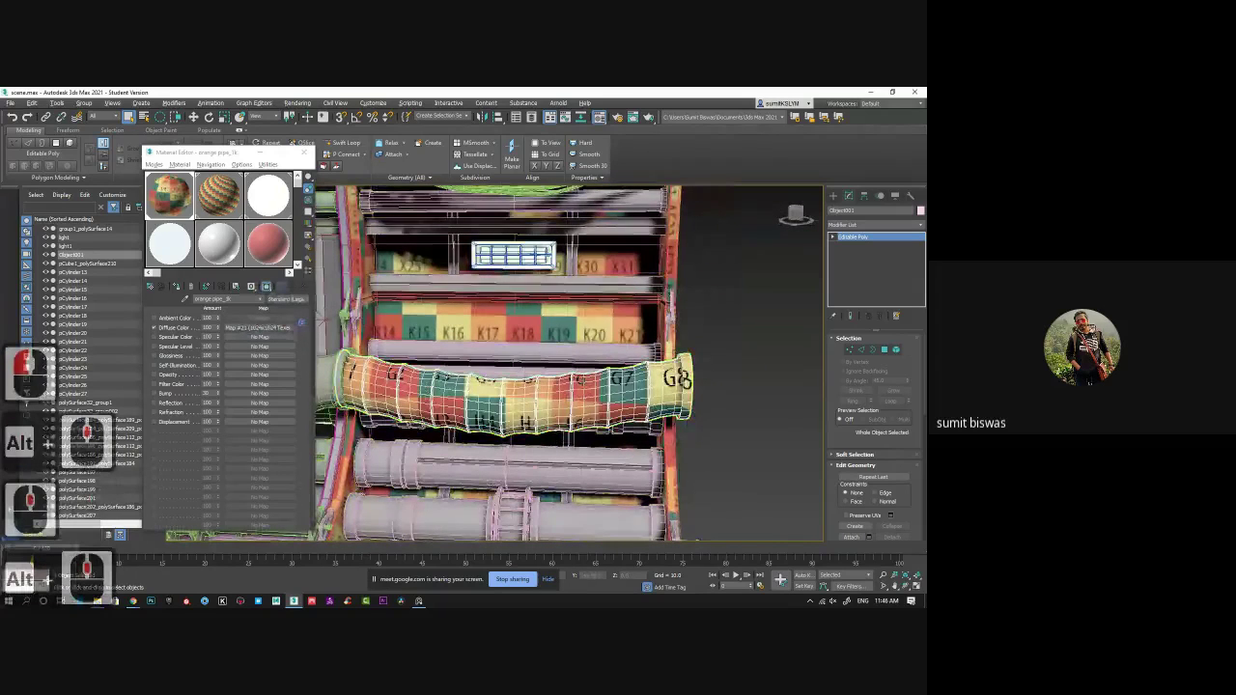
middle_click_drag(416, 370, 415, 396, "alt")
middle_click_drag(582, 404, 521, 410, "alt")
middle_click_drag(637, 413, 593, 417, "alt")
middle_click_drag(592, 417, 605, 367)
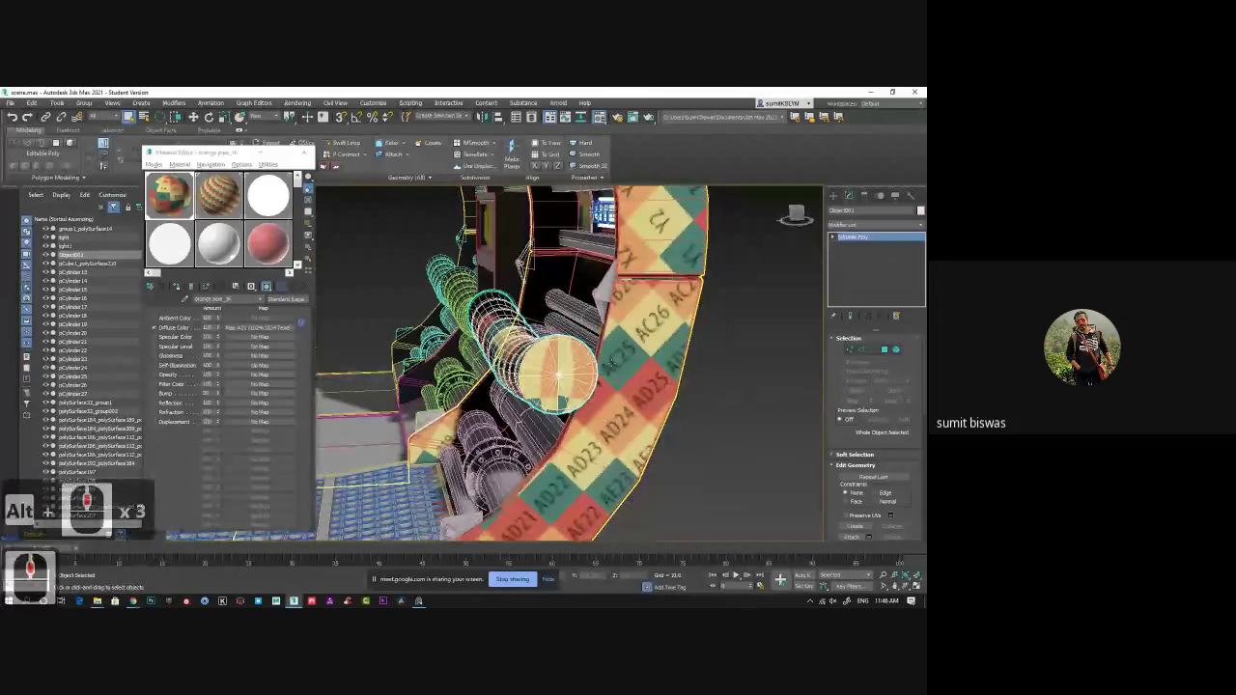
middle_click_drag(573, 419, 583, 396, "alt")
scroll(583, 396, "down", 1)
middle_click_drag(415, 396, 367, 397, "alt")
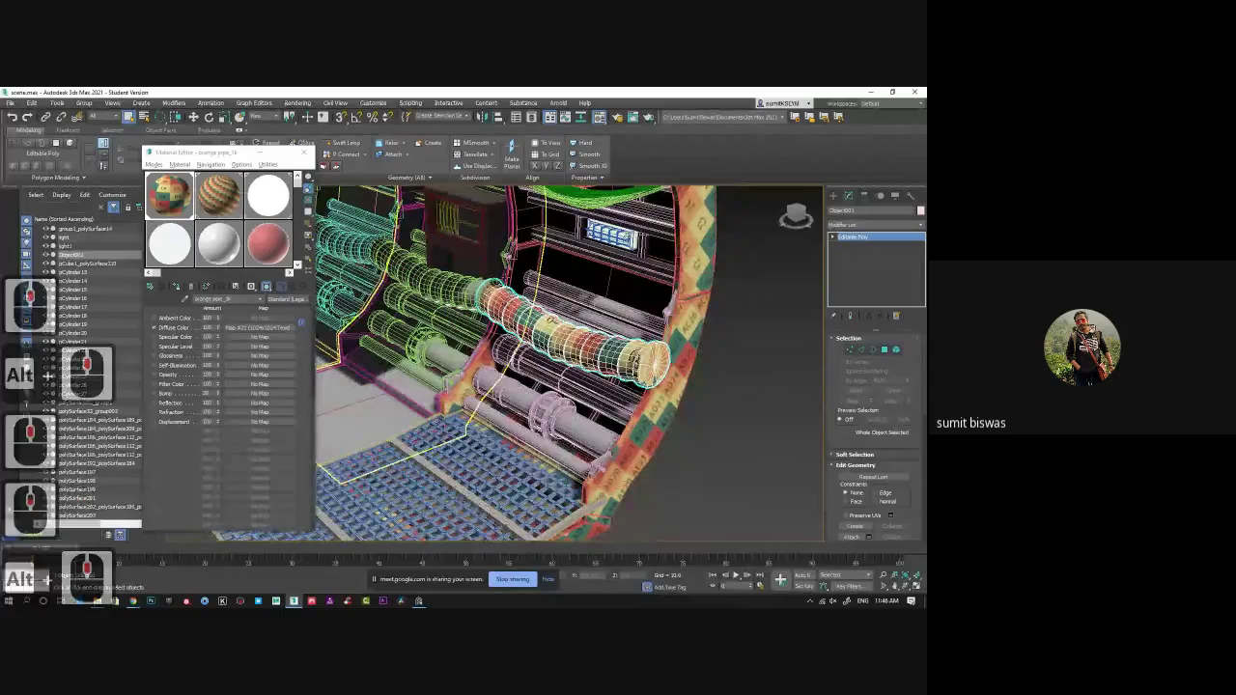
middle_click_drag(552, 320, 526, 324, "alt")
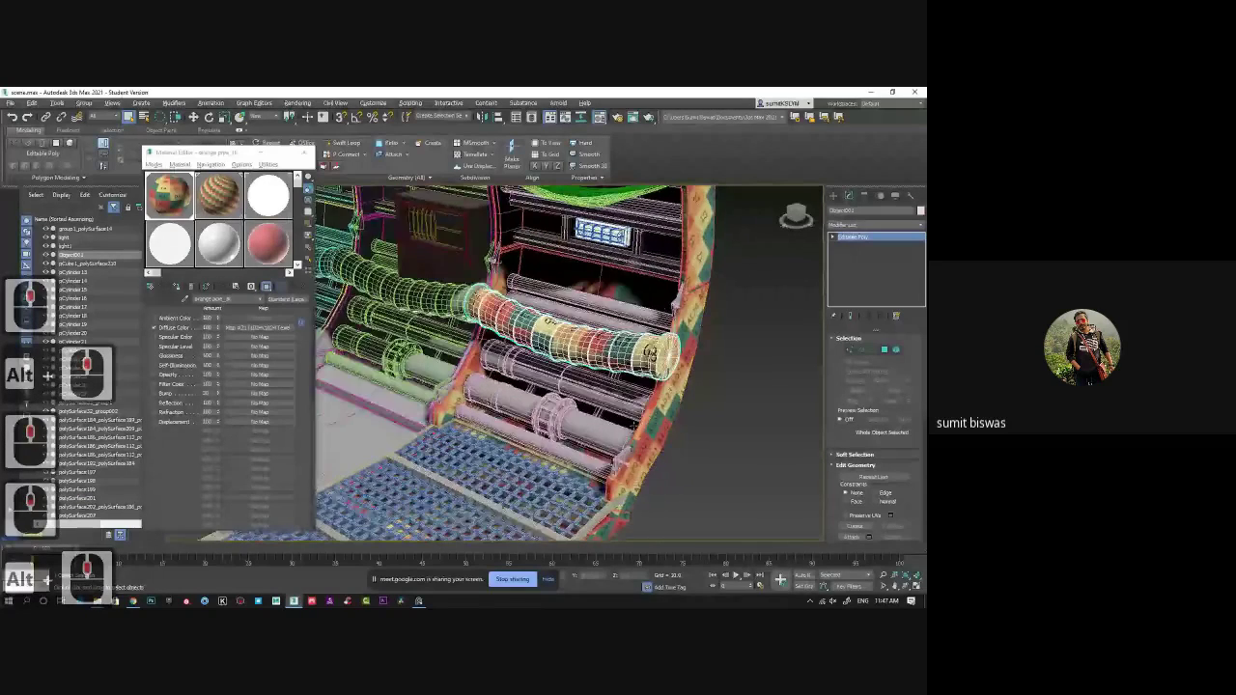
Select the floor panel's frame together with its grating pieces.
middle_click_drag(540, 415, 554, 255)
middle_click_drag(521, 358, 497, 371, "alt")
left_click(497, 372)
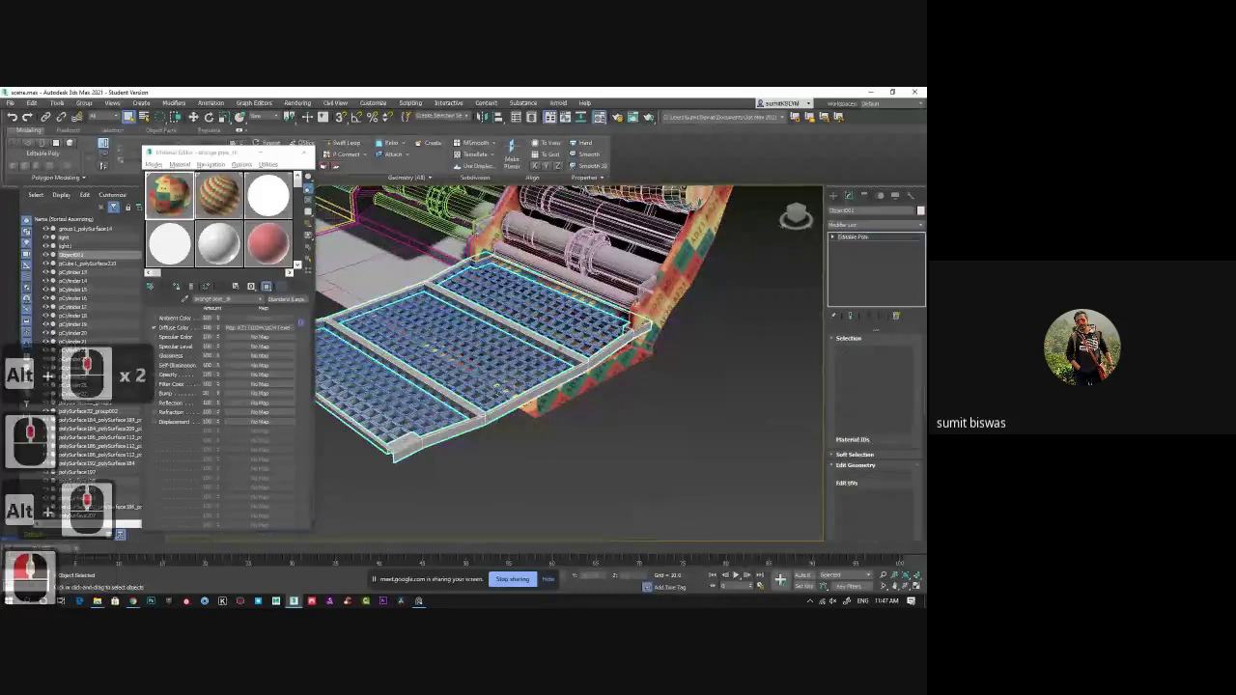
middle_click_drag(578, 418, 676, 488, "alt")
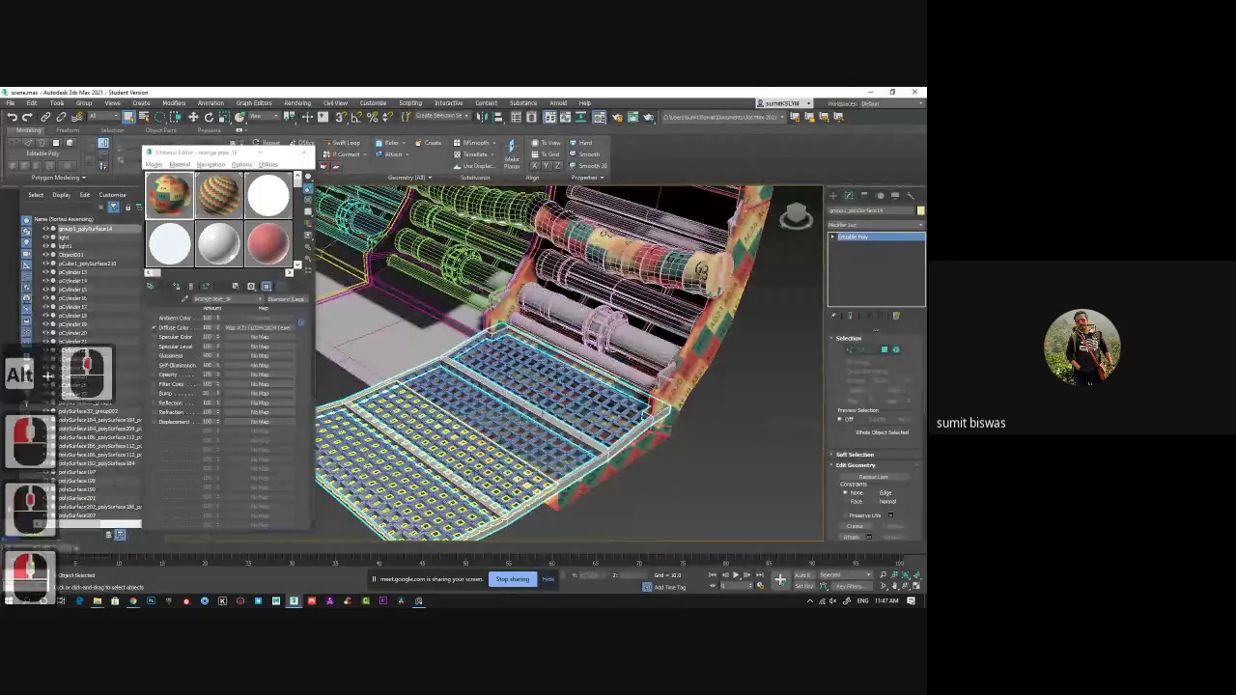
left_click(541, 482, "ctrl")
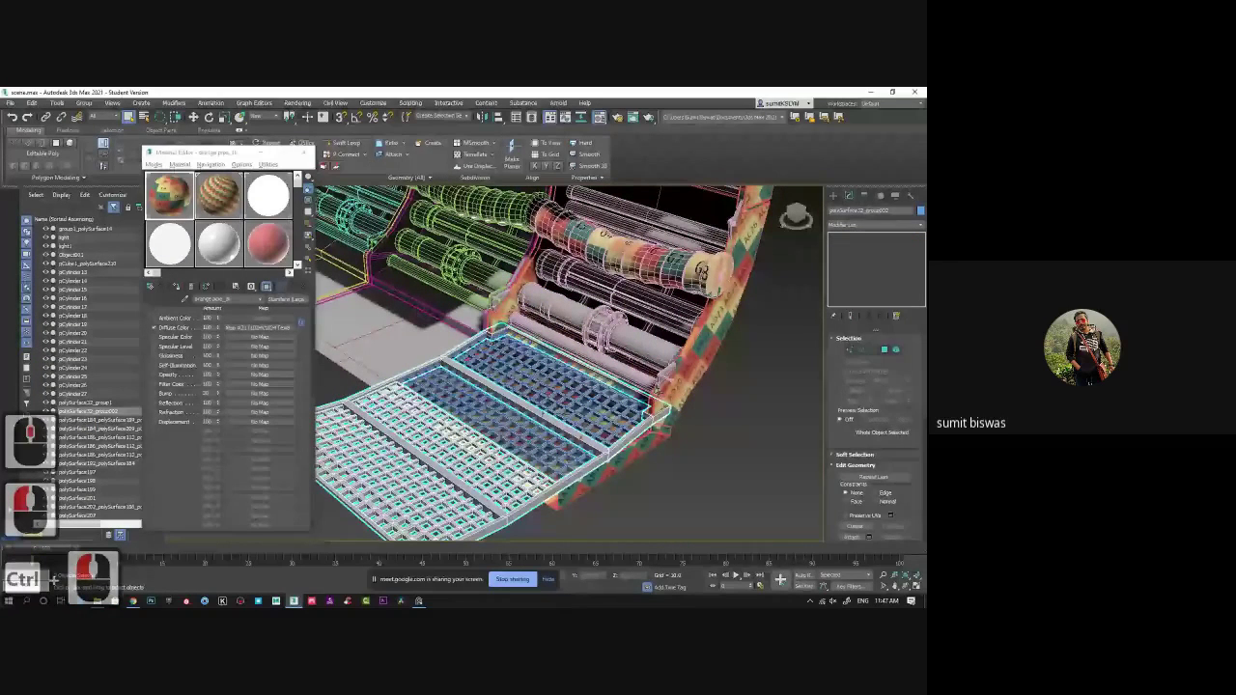
left_click(579, 360, "ctrl")
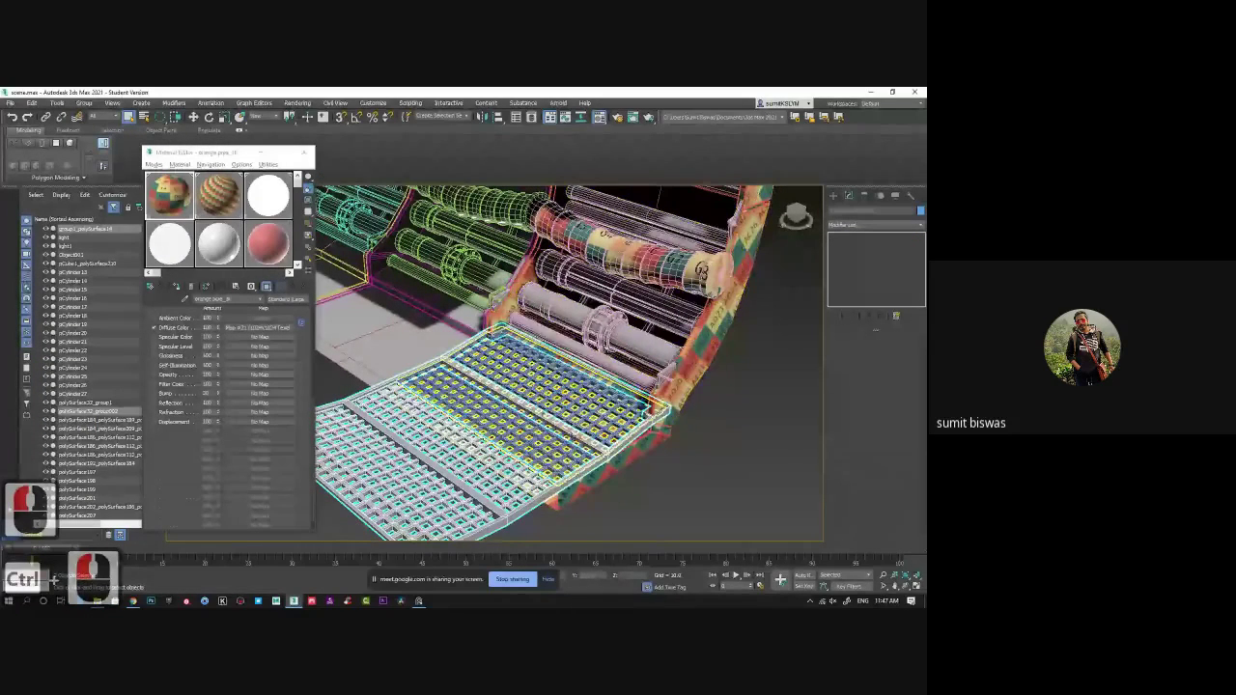
middle_click_drag(628, 454, 712, 344, "alt")
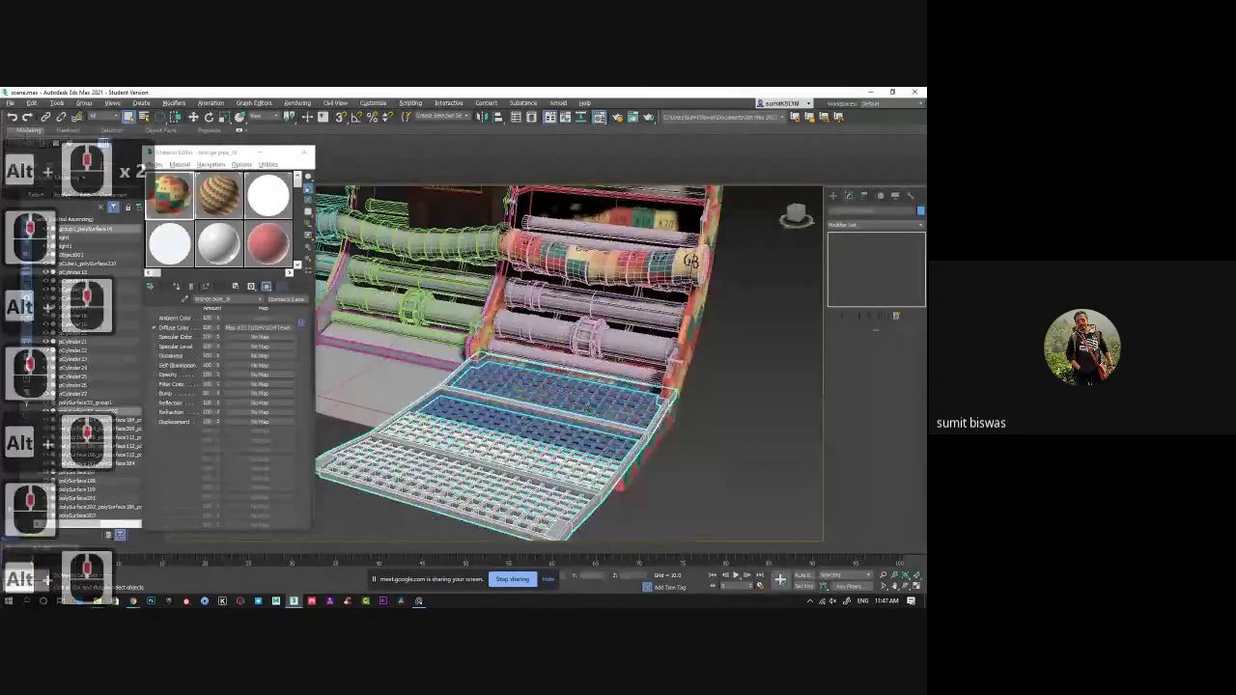
left_click(595, 447, "ctrl")
middle_click_drag(595, 448, 649, 475, "alt")
Assign the orange pipe_1k checker material to the floor panel's frame.
left_click(649, 476)
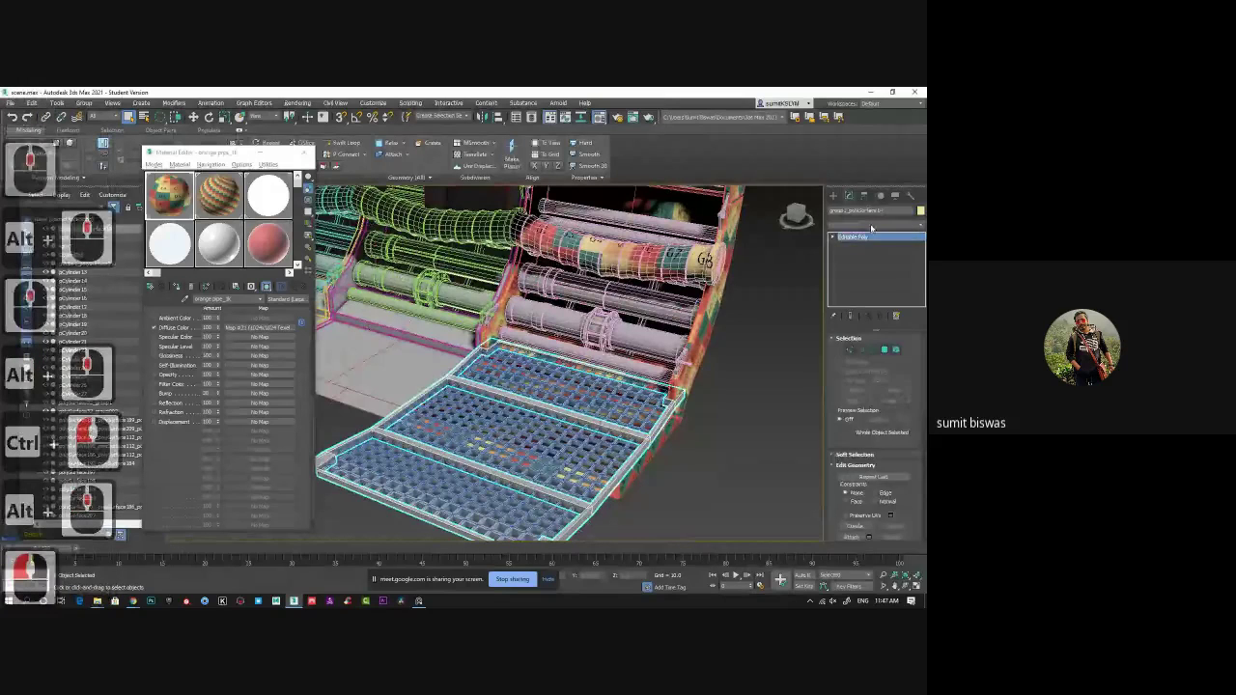
left_click(872, 225)
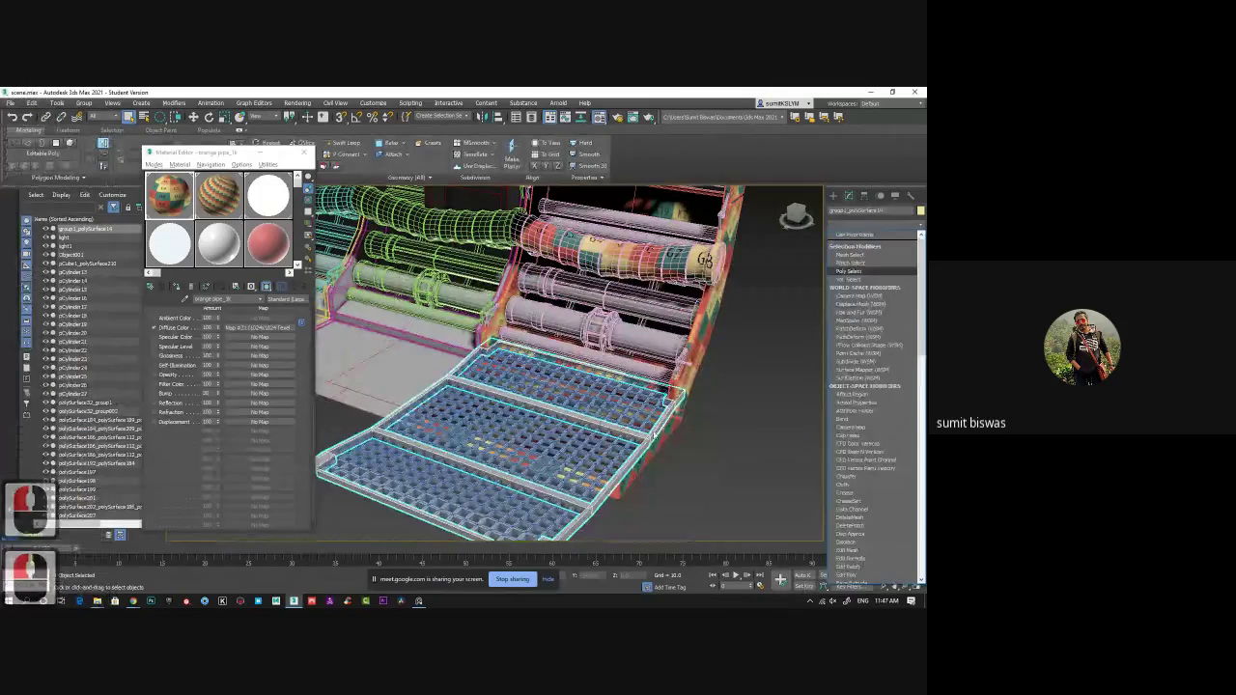
left_click(701, 380)
left_click_drag(180, 219, 622, 413)
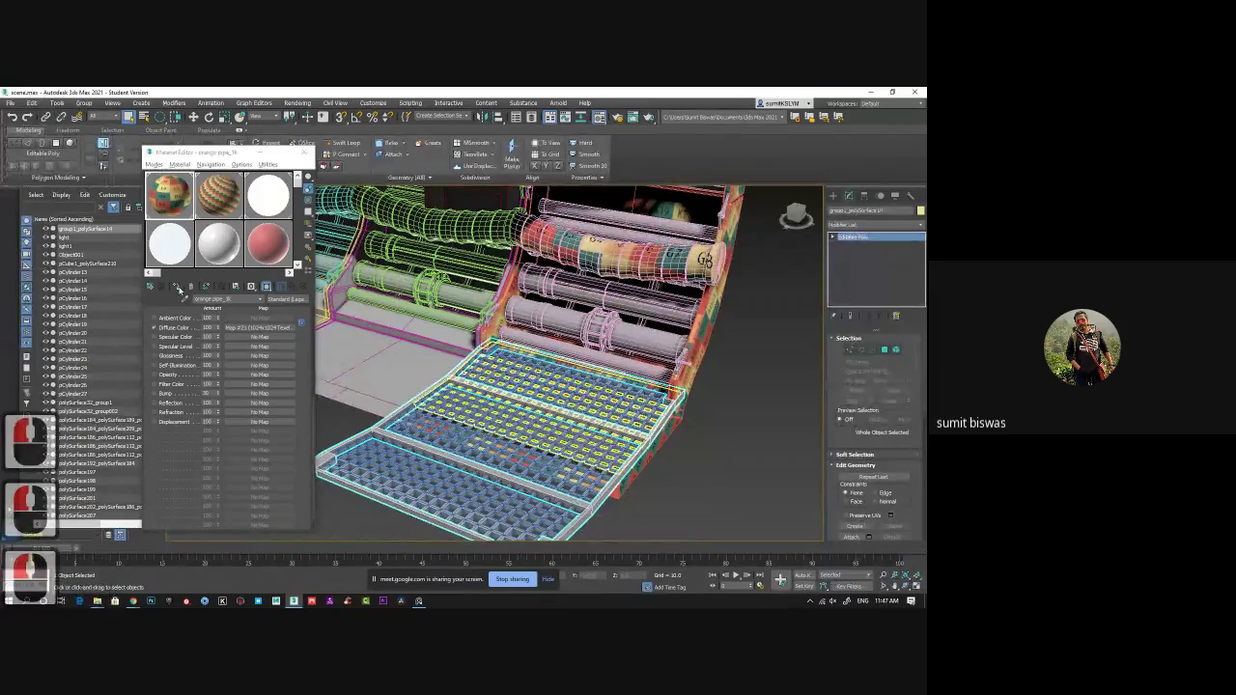
middle_click_drag(540, 348, 657, 336, "alt")
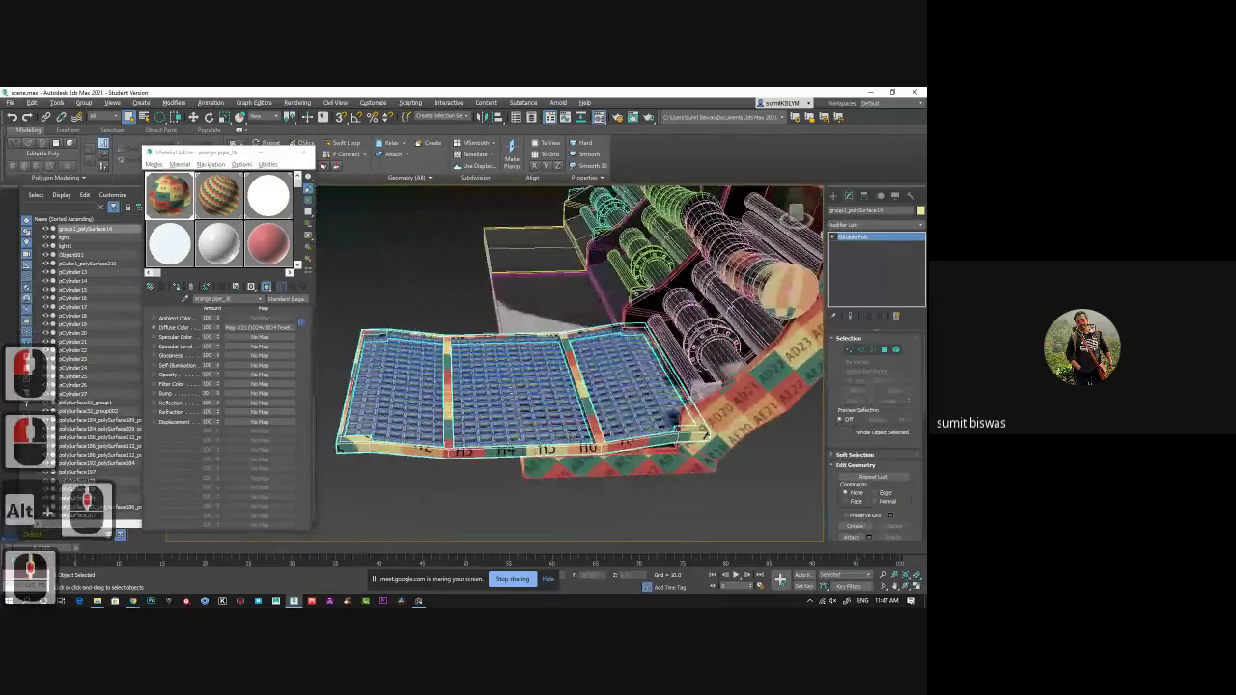
Assign the orange pipe_1k checker material to both grating halves of the floor panel and clear the selection.
left_click(521, 394)
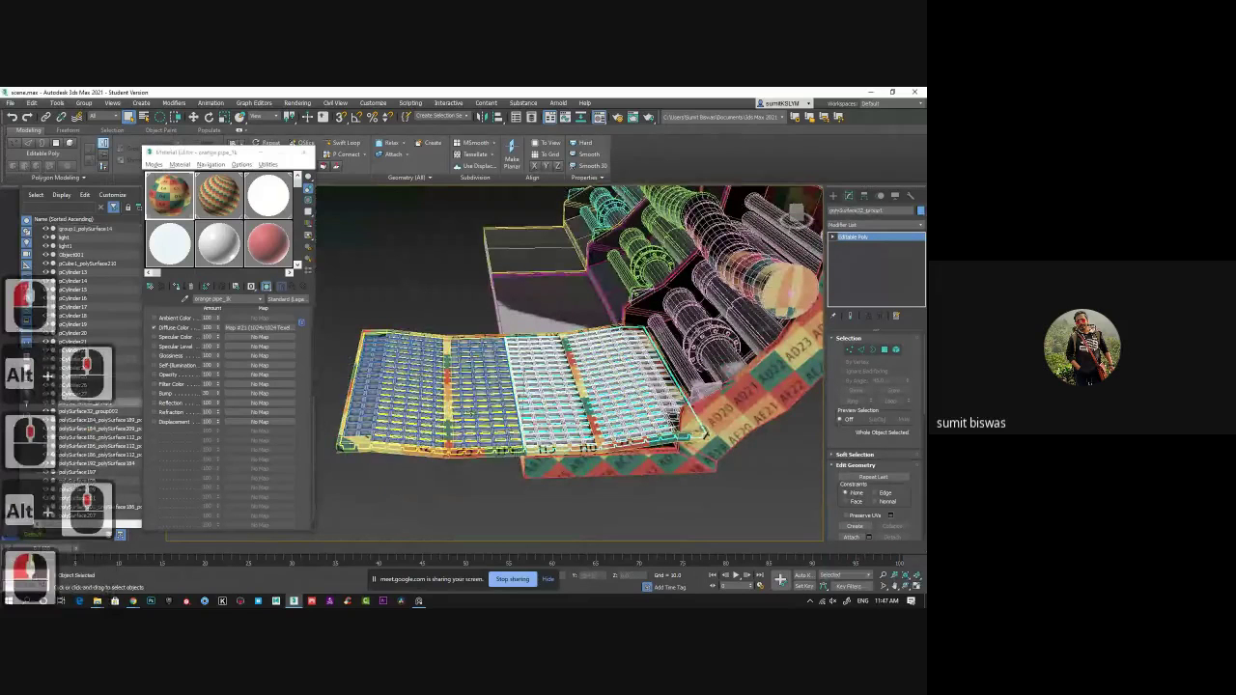
left_click(188, 289)
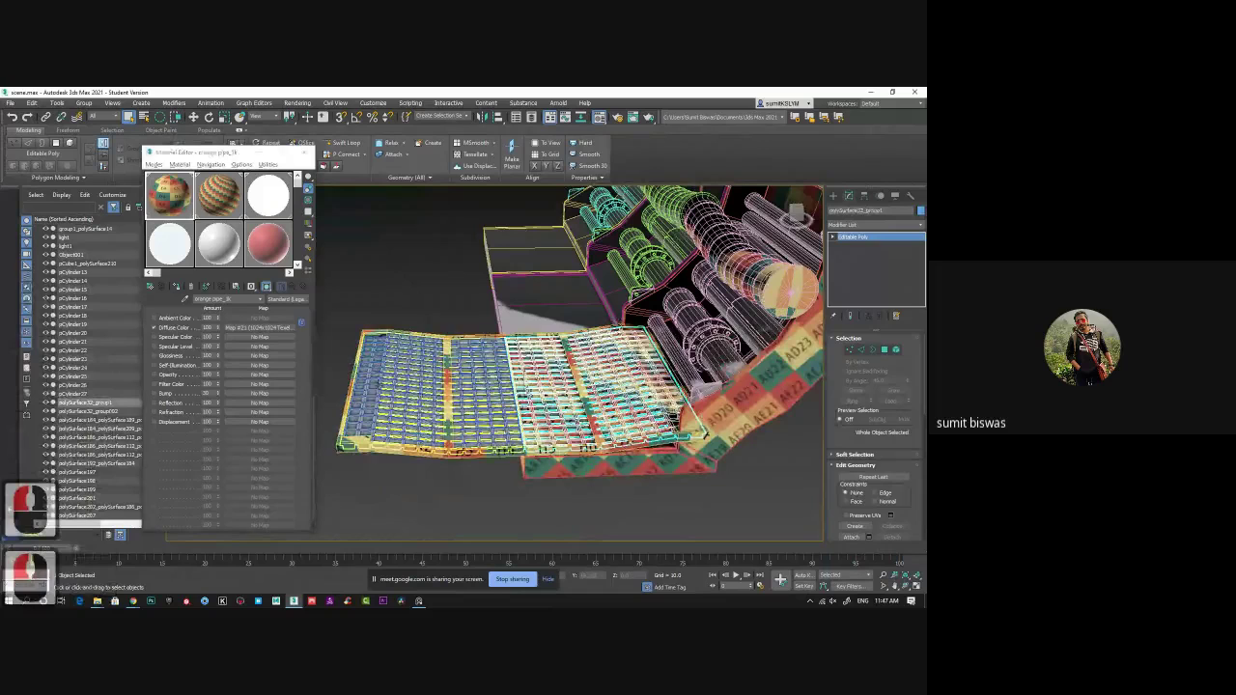
left_click(425, 391)
left_click(179, 286)
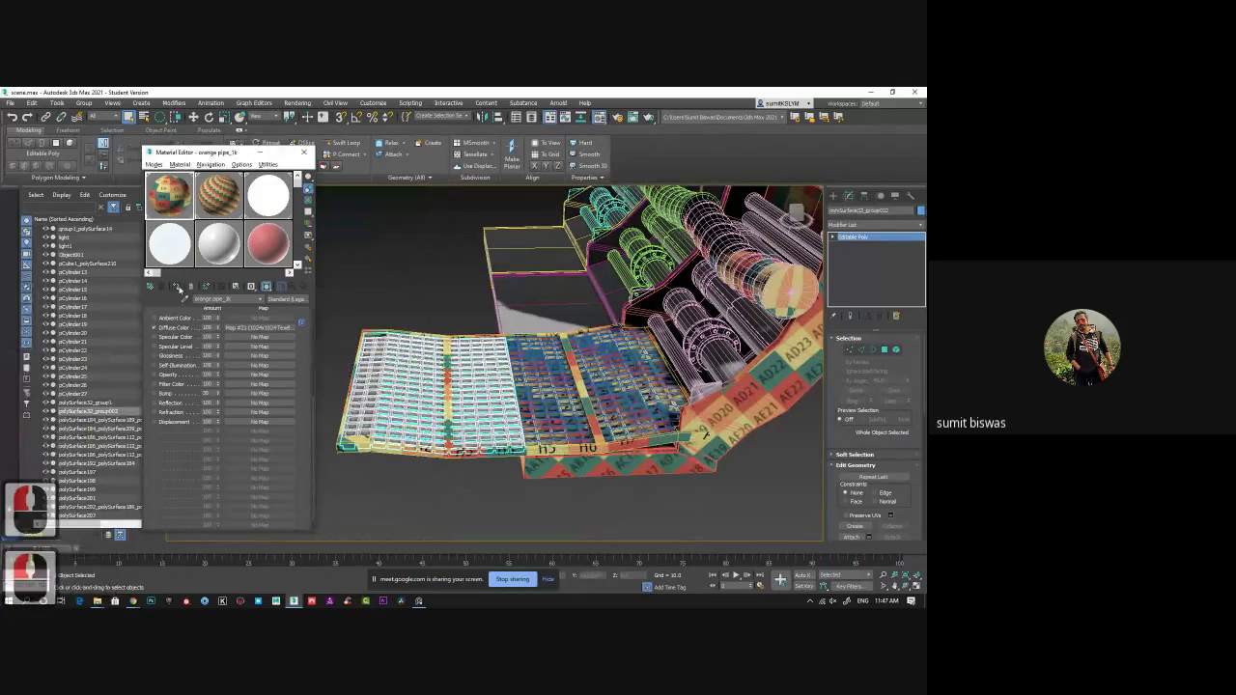
left_click(403, 243)
Select the floor frame and both grating halves together and add an Unwrap UVW modifier to them.
middle_click_drag(749, 289, 676, 386, "alt")
middle_click_drag(618, 415, 577, 384)
scroll(570, 406, "up", 3)
scroll(543, 421, "down", 1)
scroll(543, 421, "down", 2)
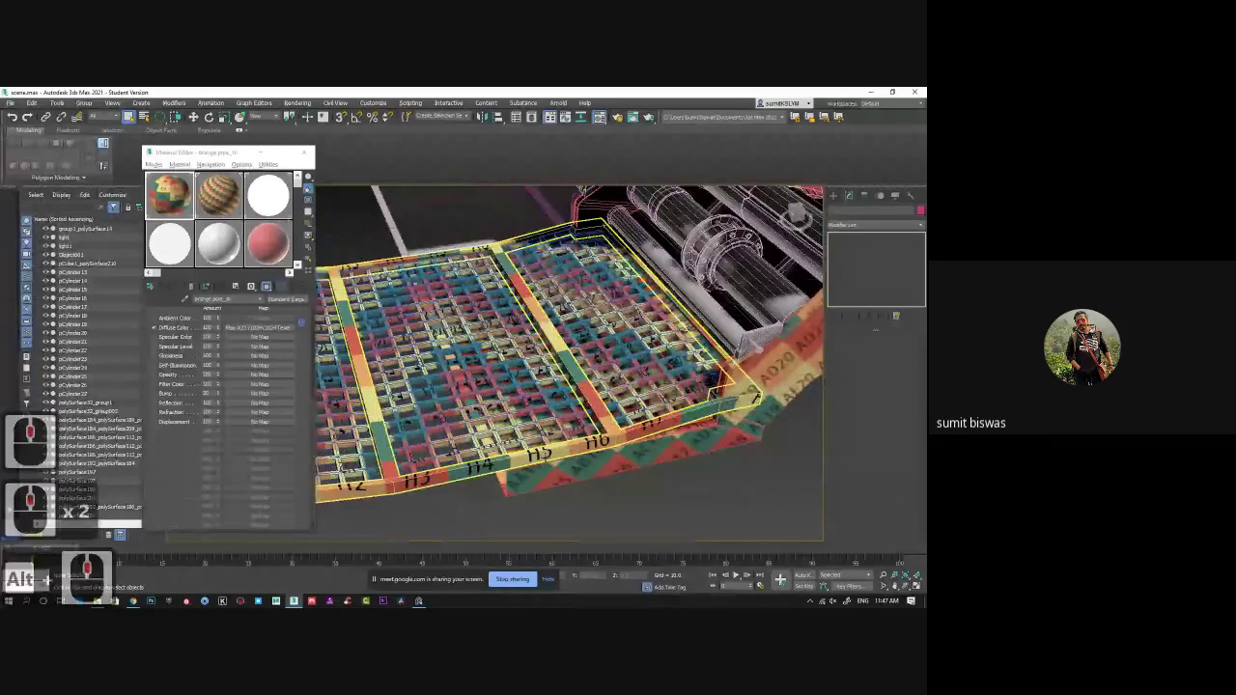
left_click(716, 381)
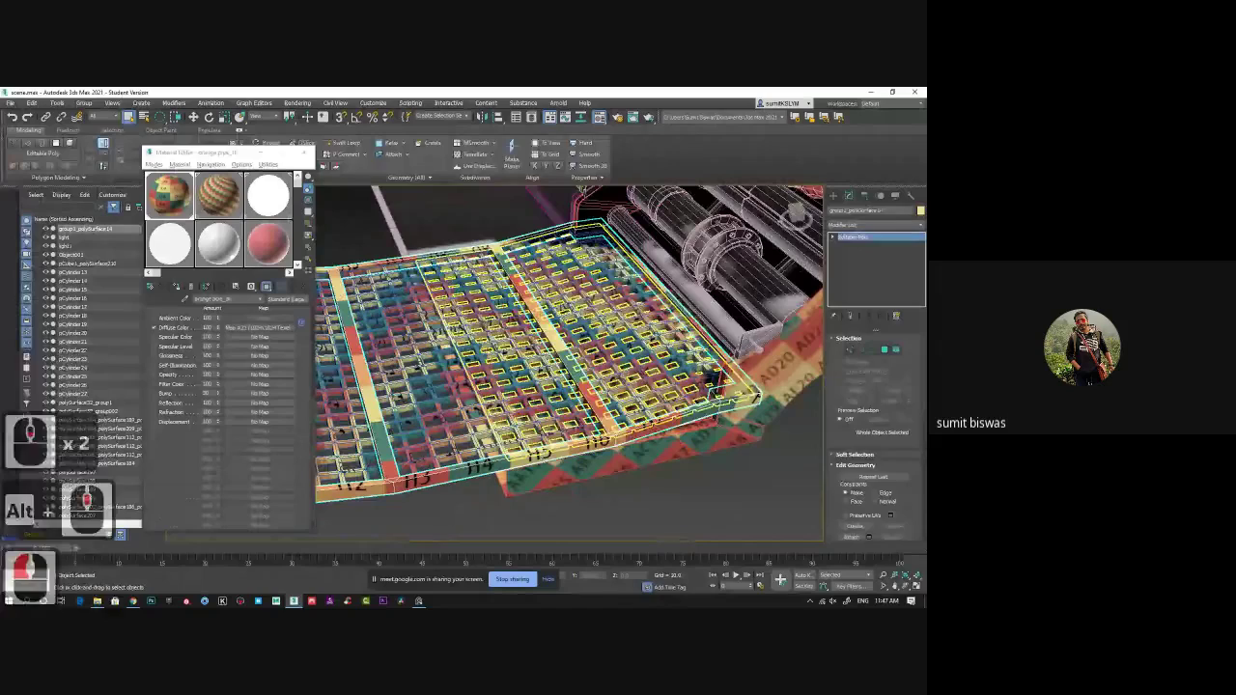
left_click(639, 415, "ctrl")
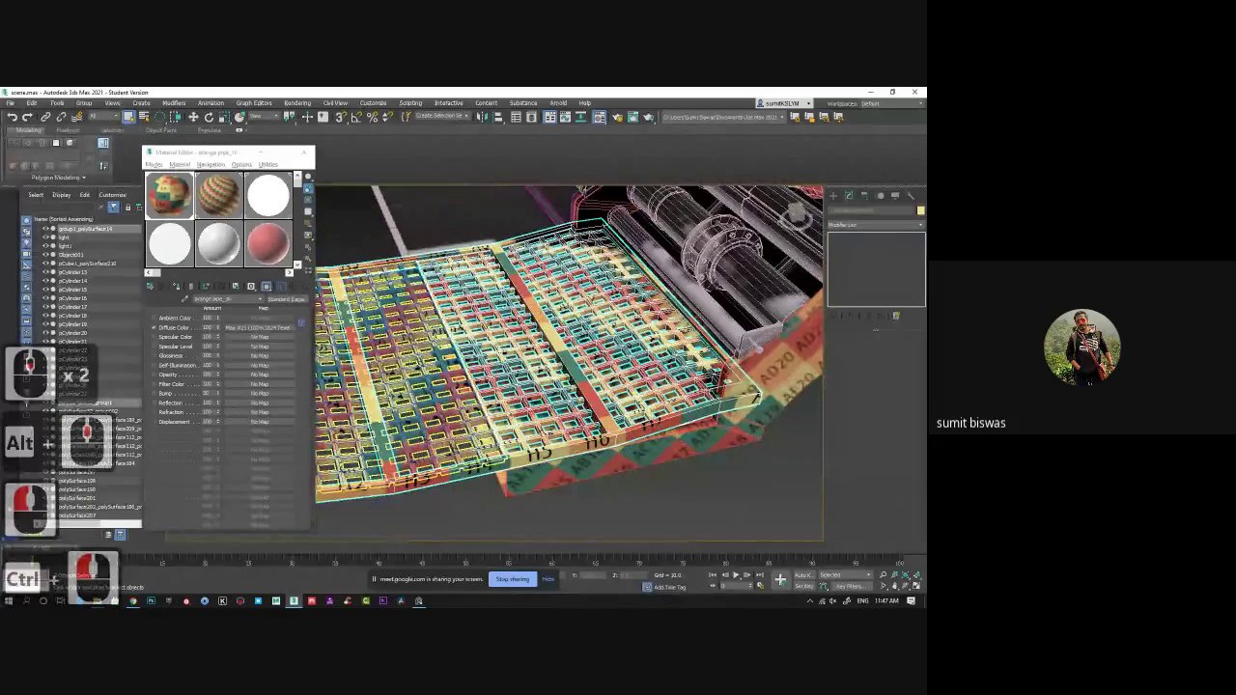
left_click(504, 445, "ctrl")
mouse_move(569, 357)
middle_mouse_down("alt")
mouse_move(623, 362)
mouse_move(567, 354)
middle_mouse_up("alt")
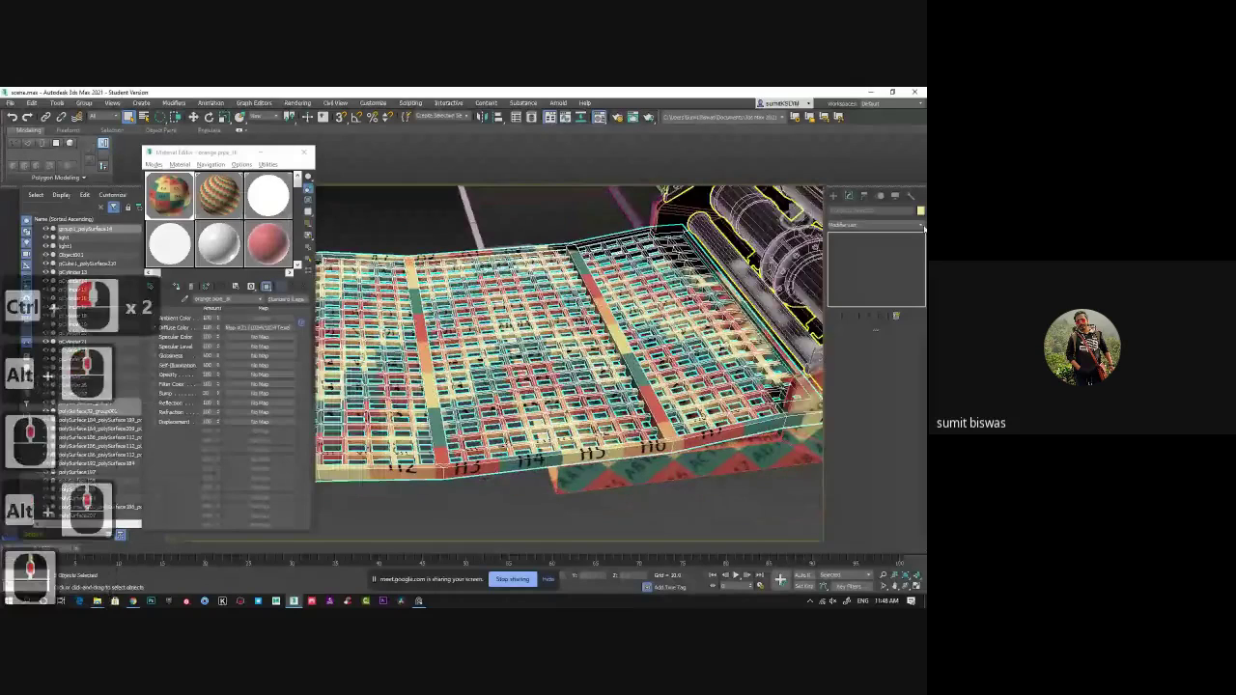
left_click(878, 223)
key("u")
key("Return")
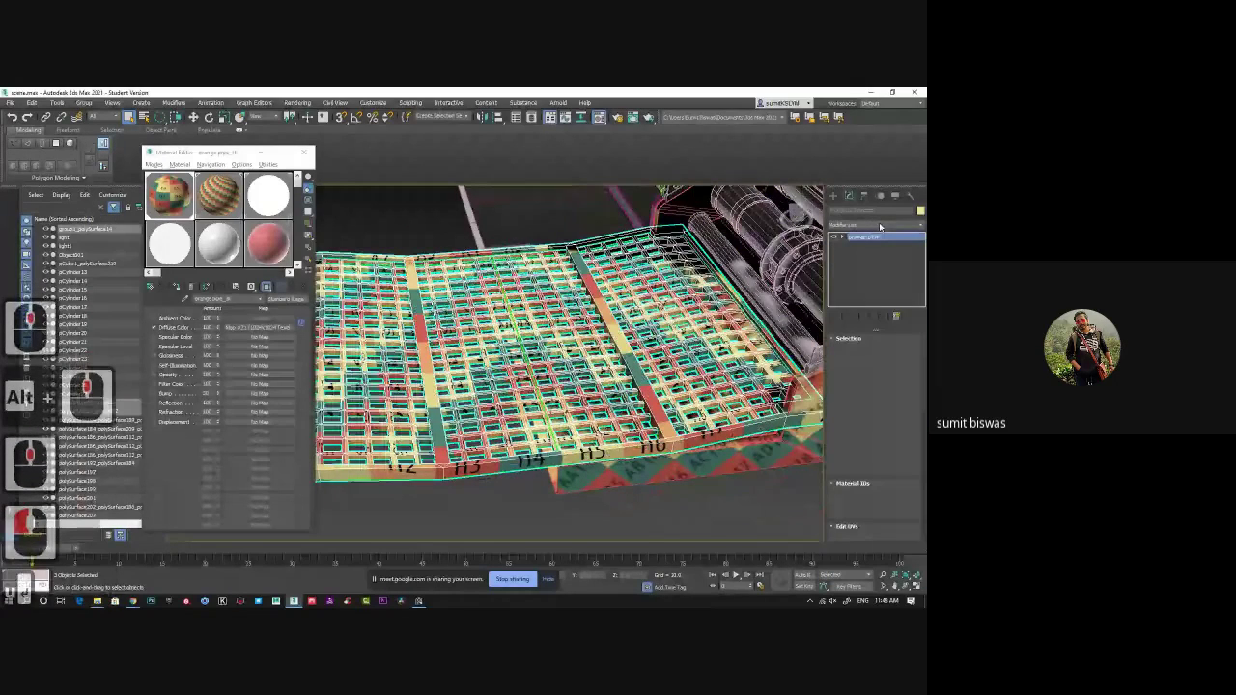
Open the UV editor for the floor parts, place it beside the Material Editor and examine their UV layout.
scroll(874, 435, "down", 2)
left_click(873, 494)
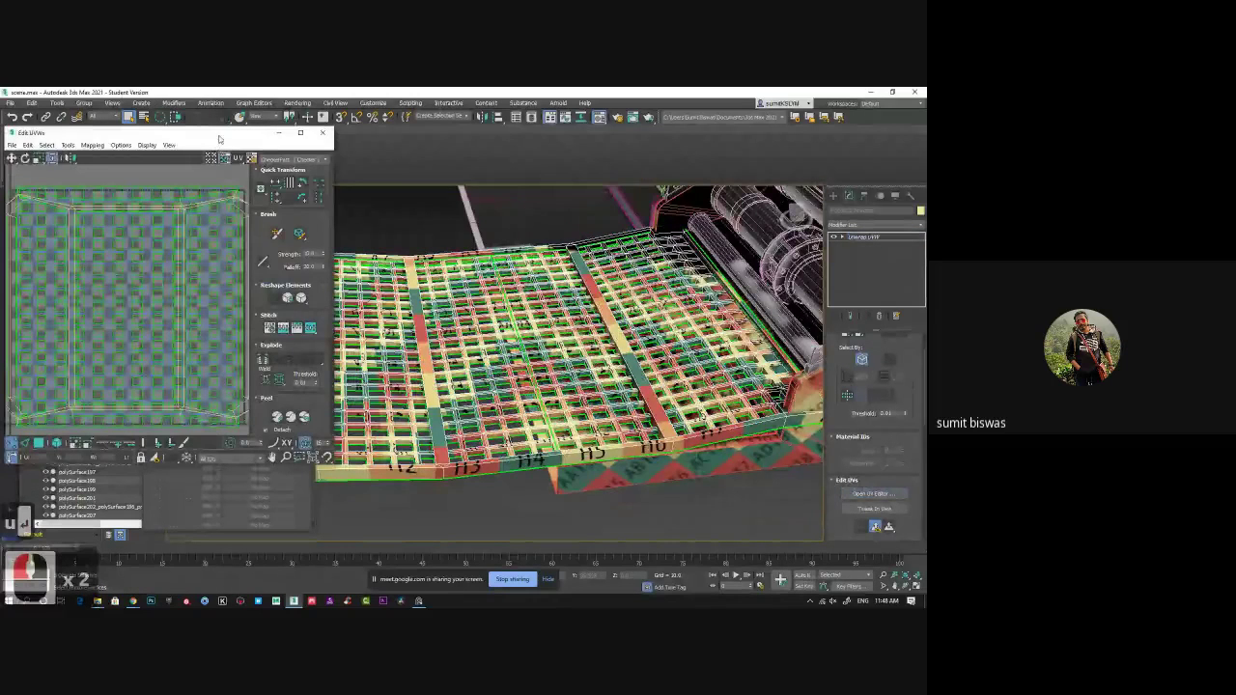
left_click_drag(219, 139, 642, 167)
scroll(581, 396, "down", 3)
scroll(504, 265, "up", 5)
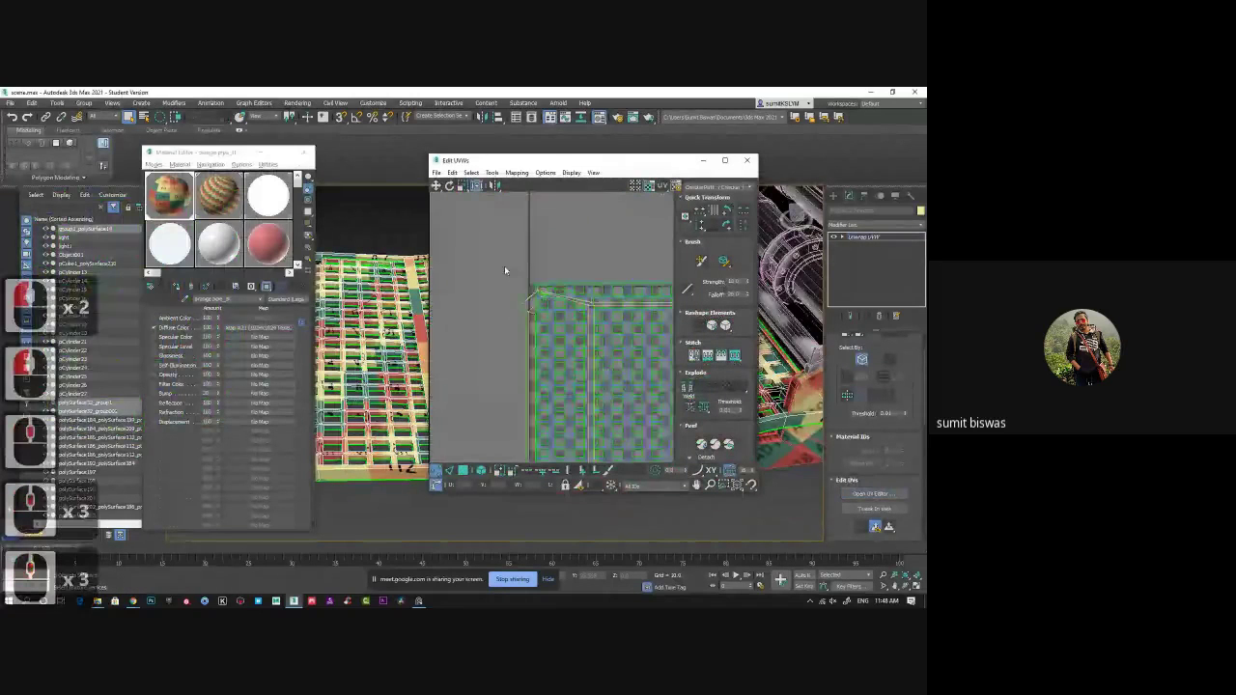
Select the whole frame shell in the UV editor and move it off the checker tile.
scroll(504, 265, "up", 1)
left_click(480, 470)
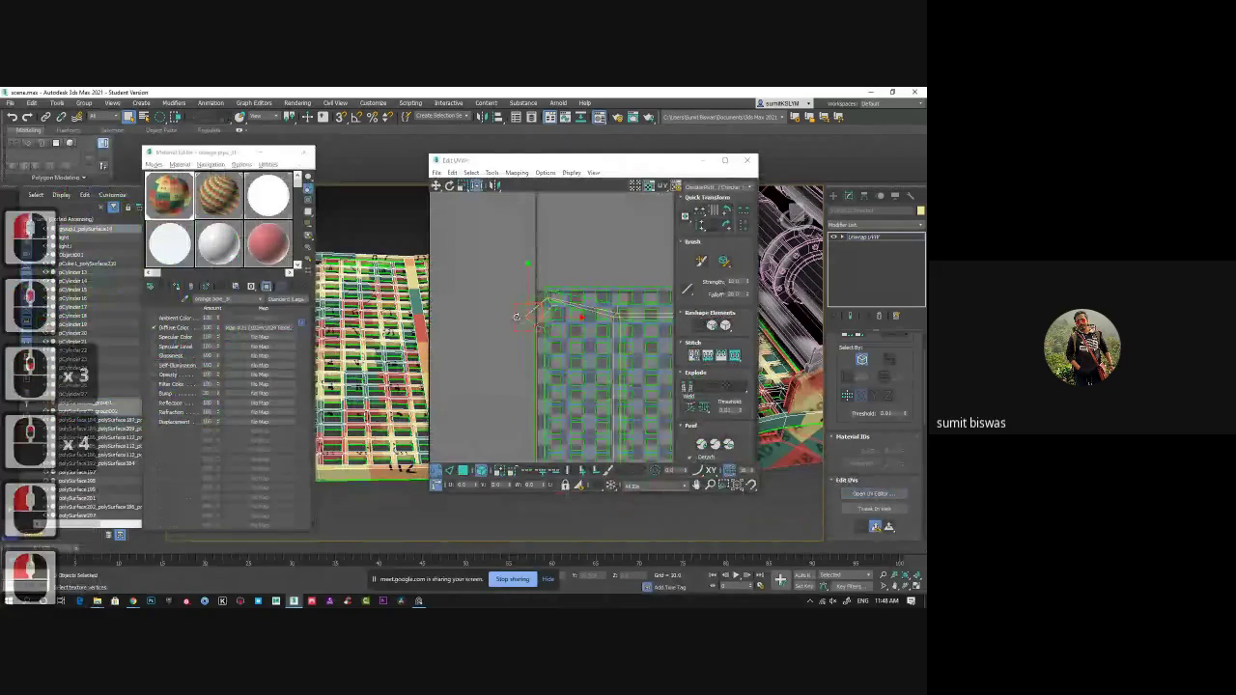
left_click_drag(529, 323, 532, 334)
scroll(539, 346, "down", 4)
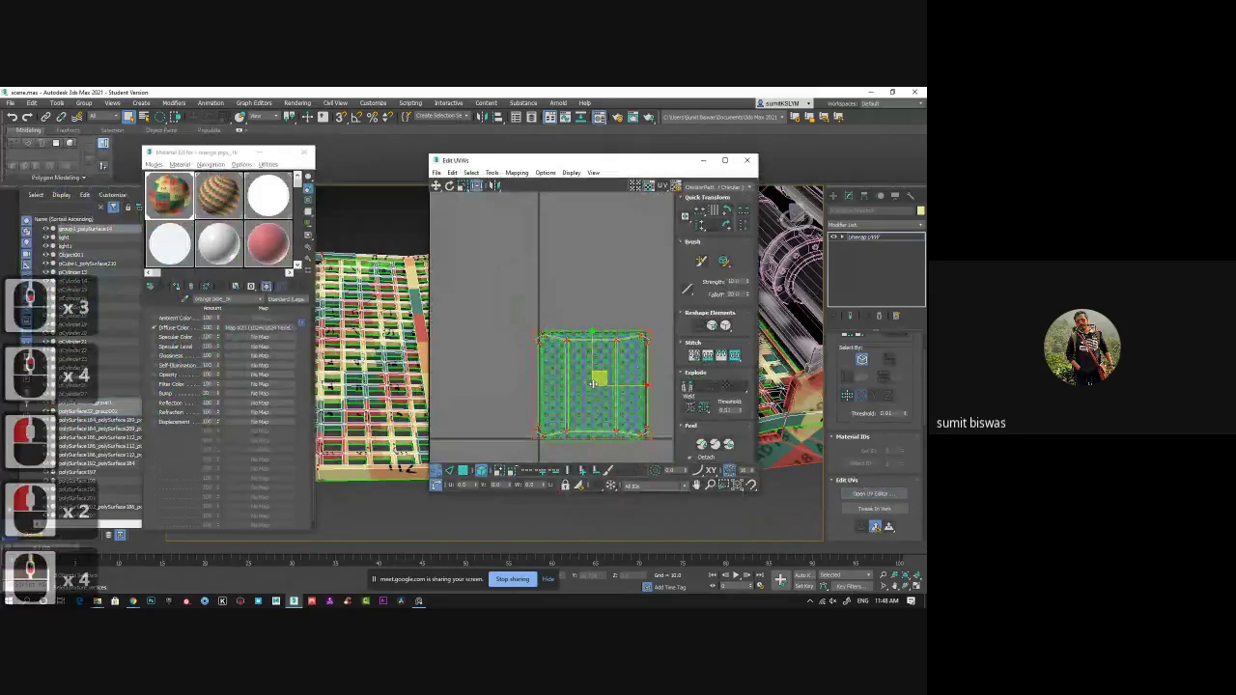
left_click_drag(600, 354, 519, 203)
middle_click_drag(557, 312, 481, 244)
scroll(535, 318, "up", 1)
Select the grating UV shells and scale them down uniformly inside the checker tile.
left_click_drag(683, 451, 684, 452)
middle_click_drag(623, 325, 599, 344)
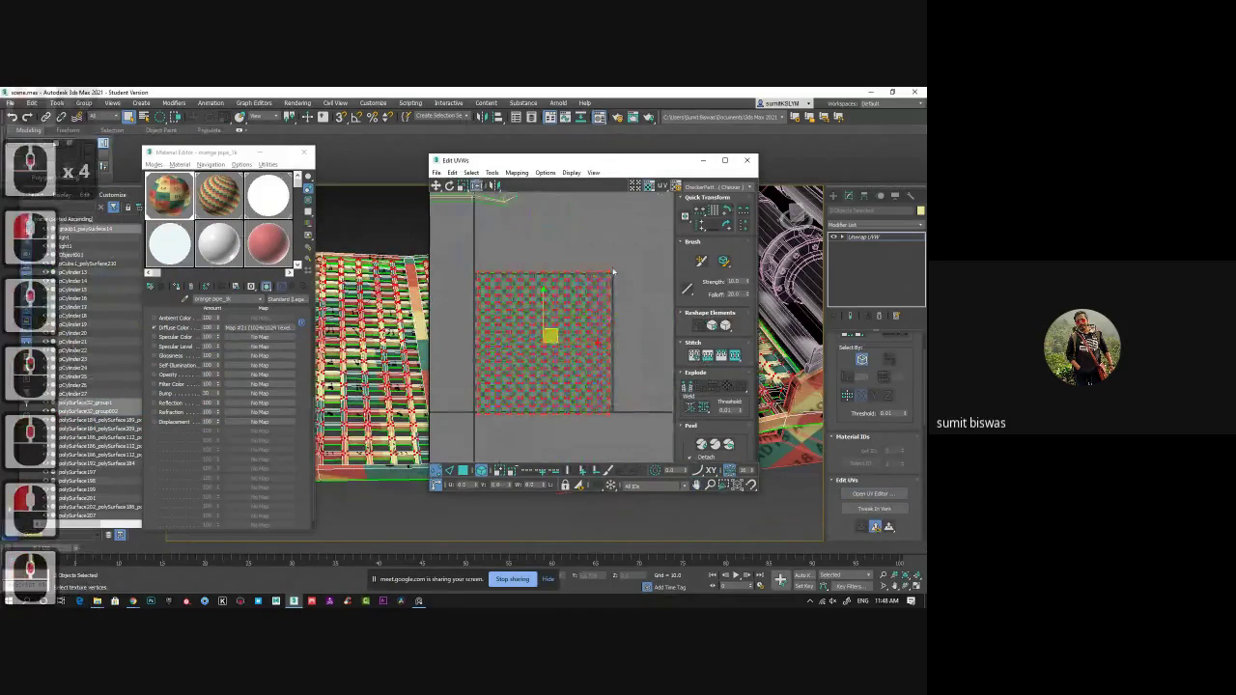
left_click_drag(610, 271, 598, 288)
key("ctrl+z")
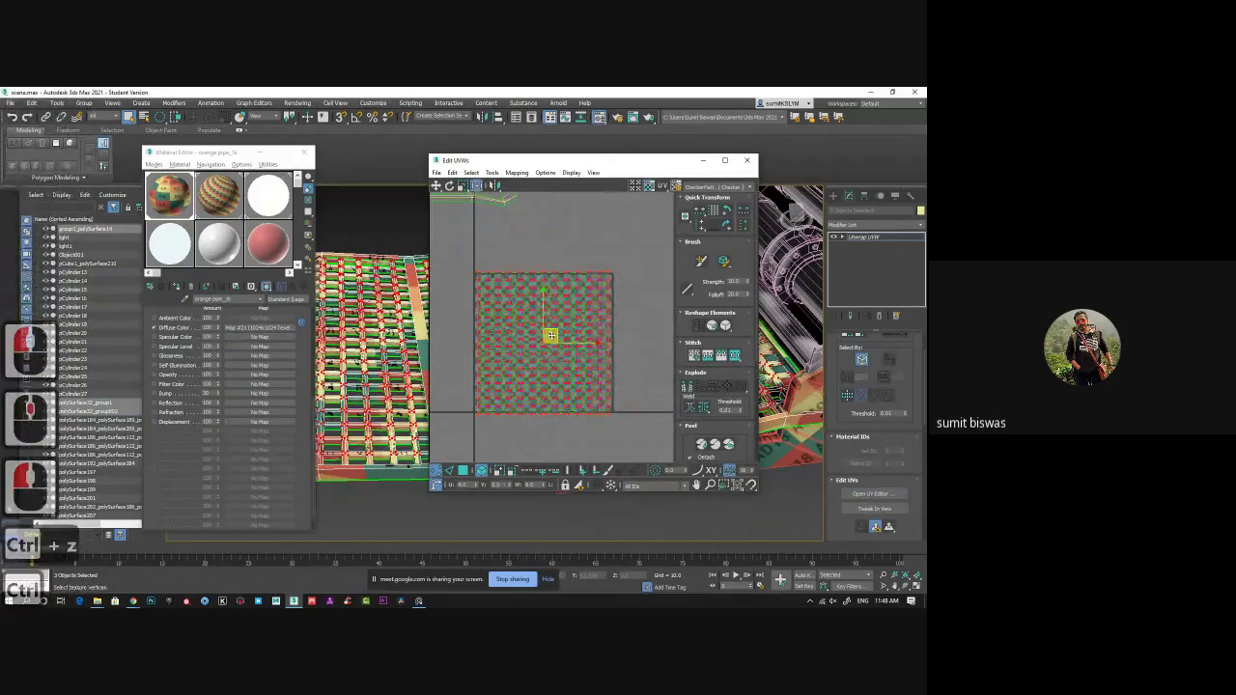
left_click(464, 186)
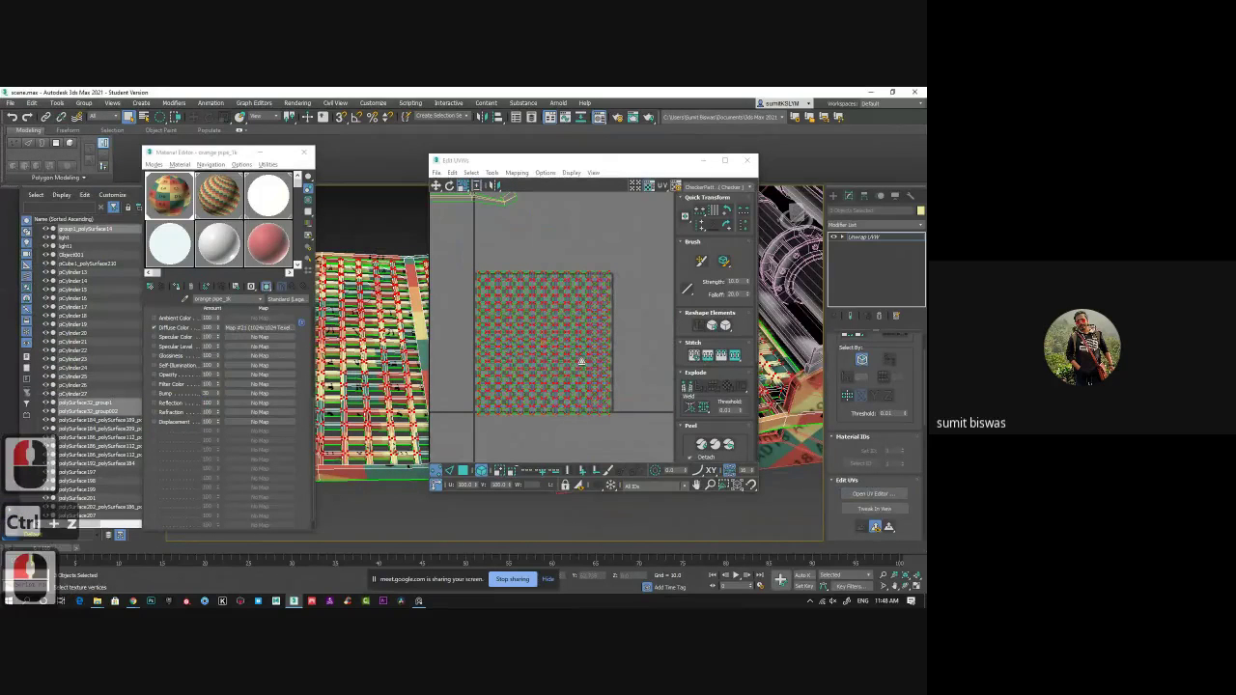
mouse_move(547, 342)
left_mouse_down()
mouse_move(540, 369)
mouse_move(551, 363)
left_mouse_up()
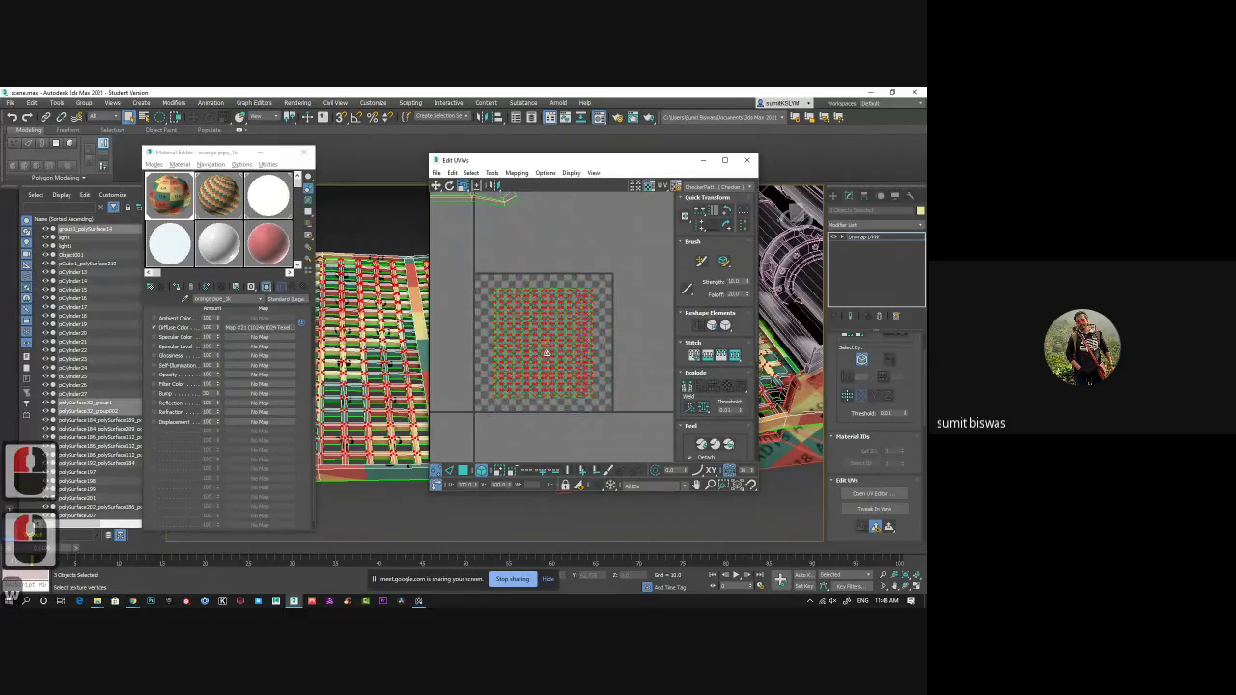
right_click(523, 243)
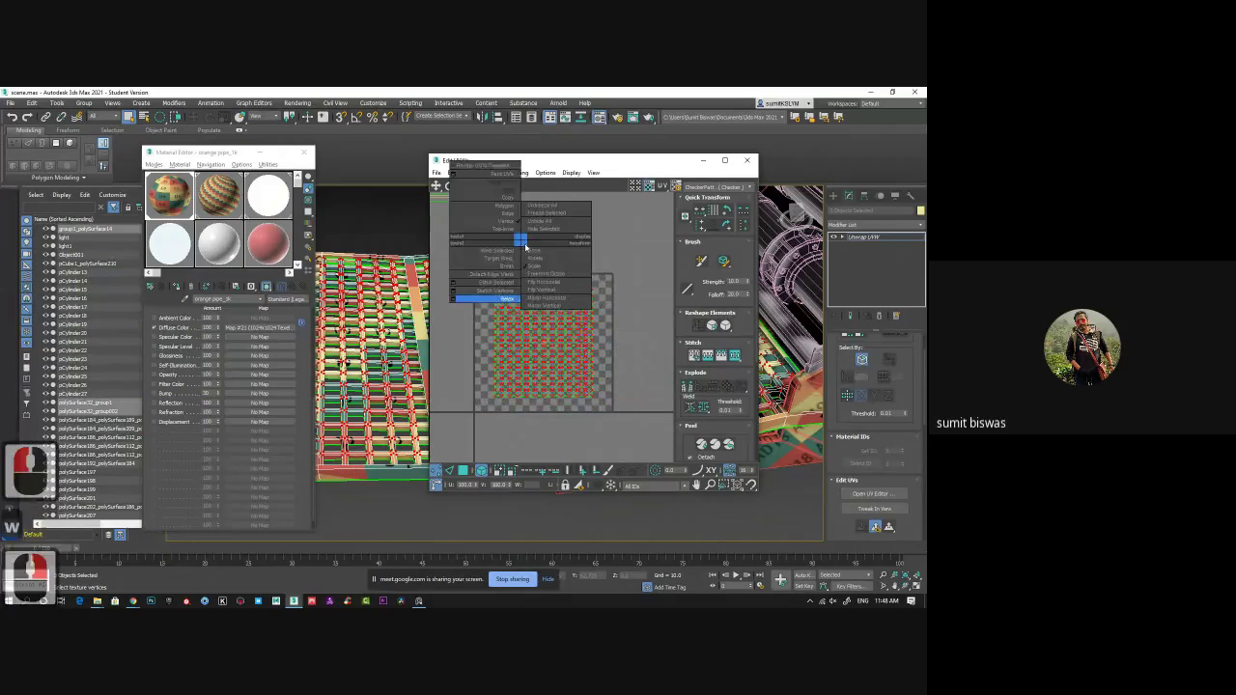
left_click(623, 264)
Examine the edges and seams at the upper-left corner of the frame's UV shell.
middle_click_drag(514, 243, 643, 392)
scroll(580, 334, "down", 2)
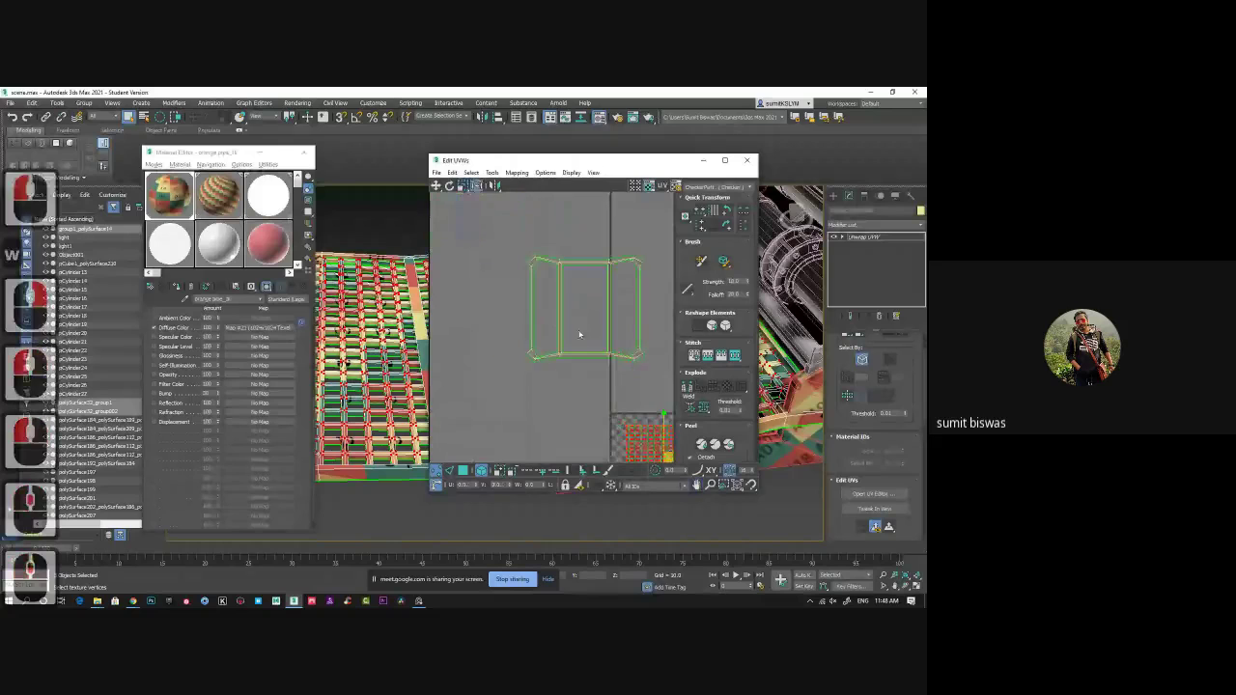
scroll(515, 268, "up", 4)
scroll(543, 276, "up", 2)
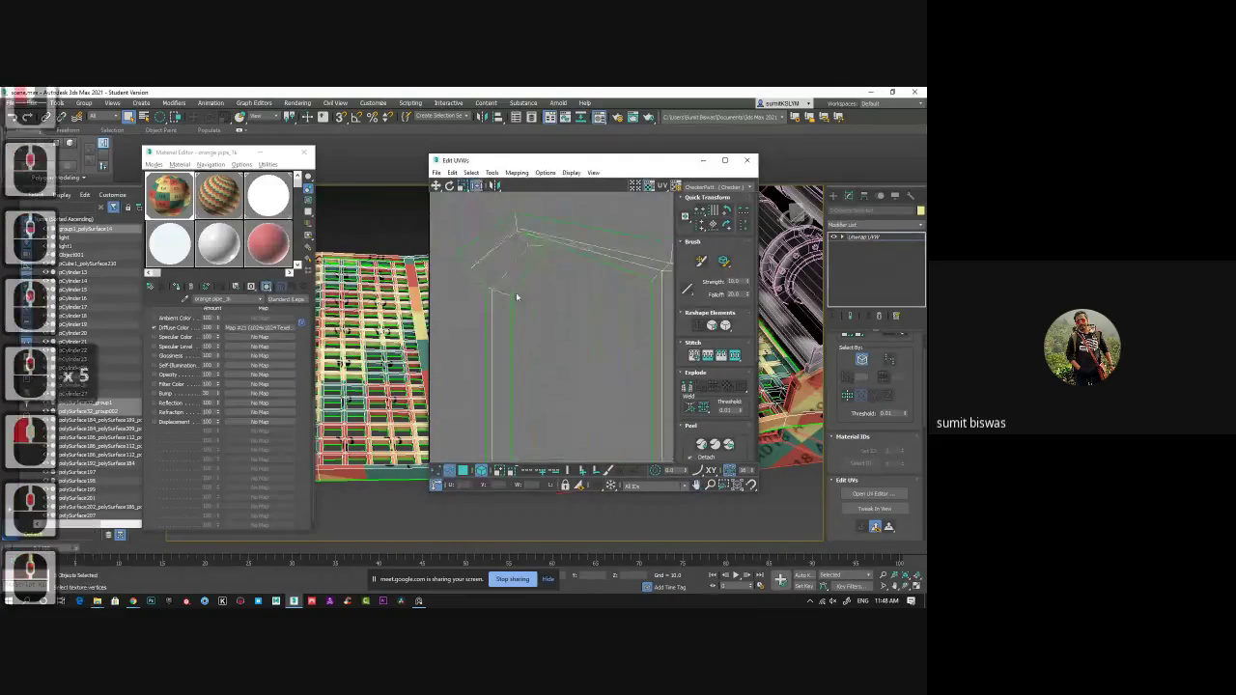
scroll(531, 312, "up", 3)
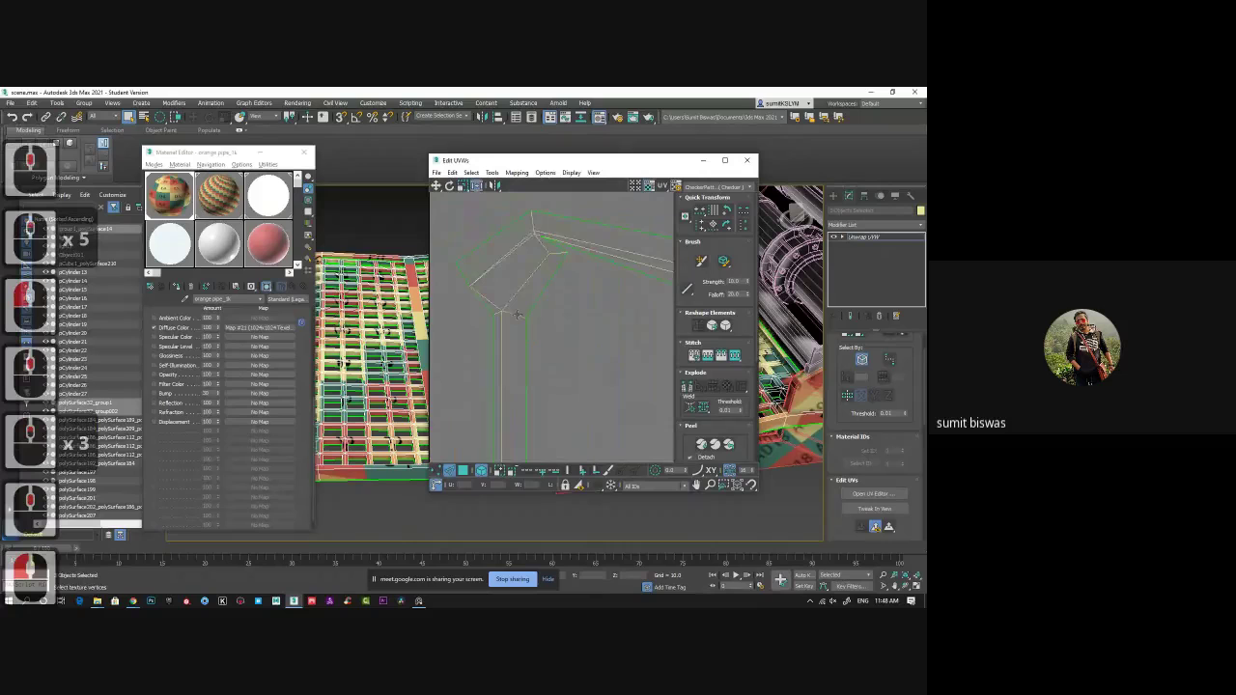
double_click(496, 311)
left_click(482, 470)
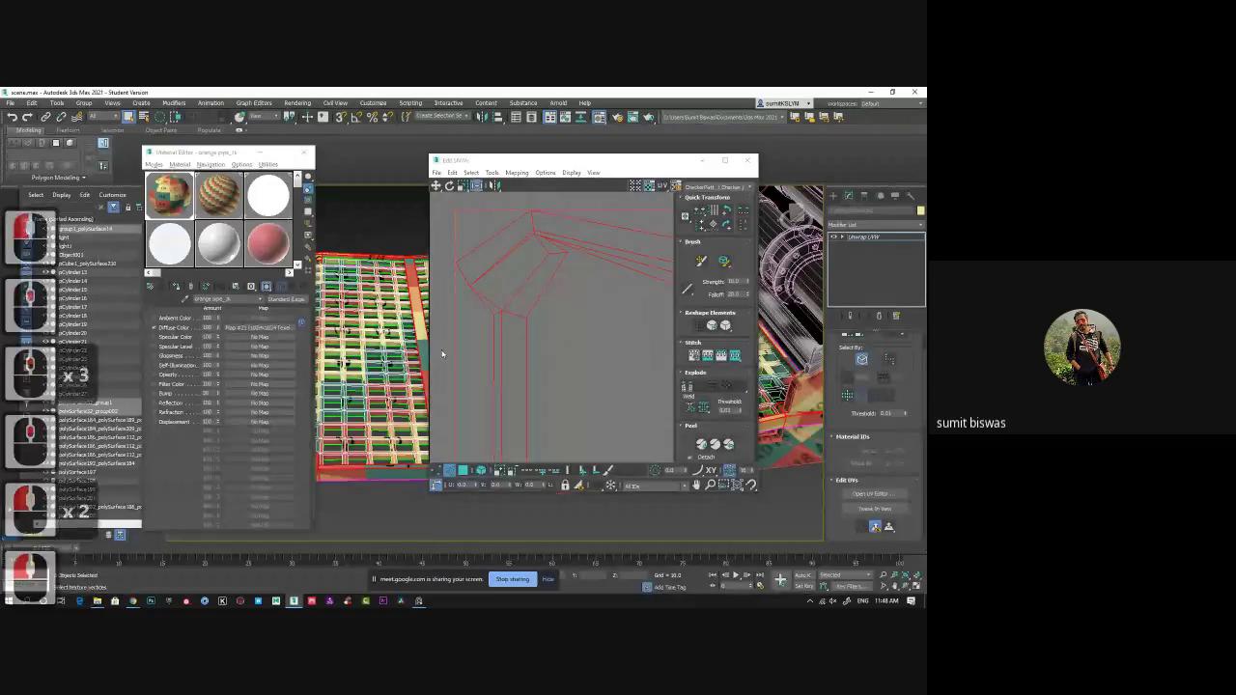
left_click(441, 353)
middle_click_drag(546, 232, 534, 279)
scroll(536, 295, "up", 1)
scroll(536, 295, "up", 6)
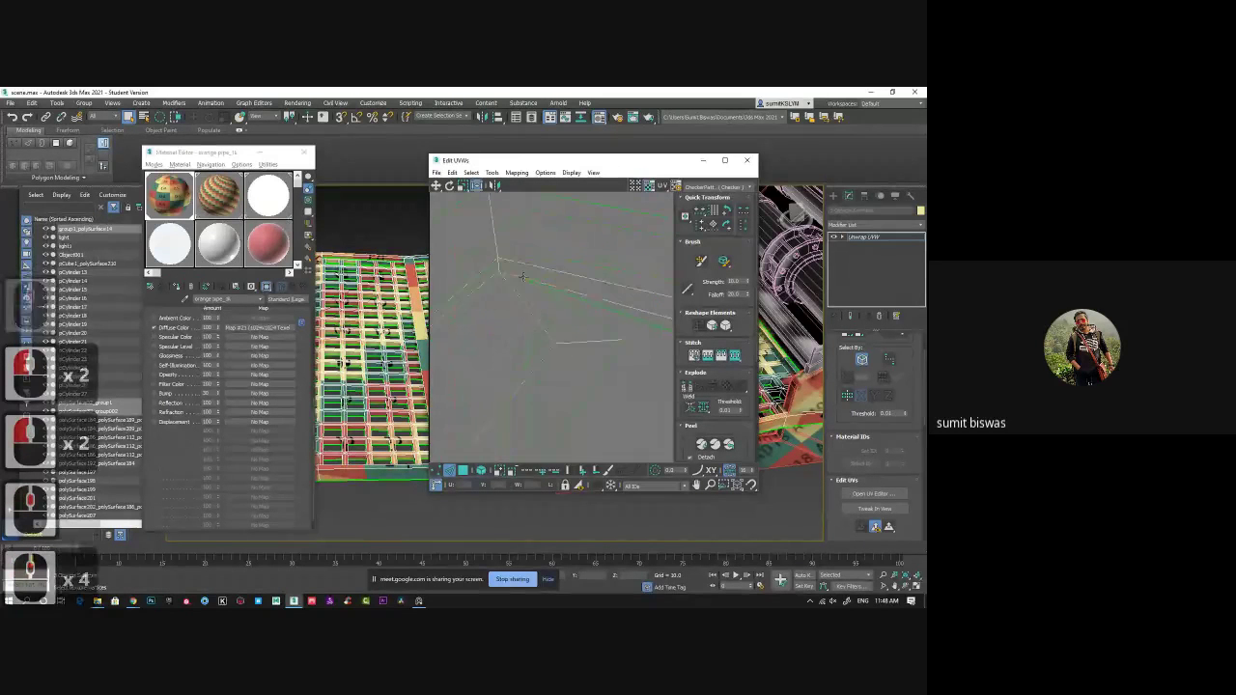
left_click(490, 259)
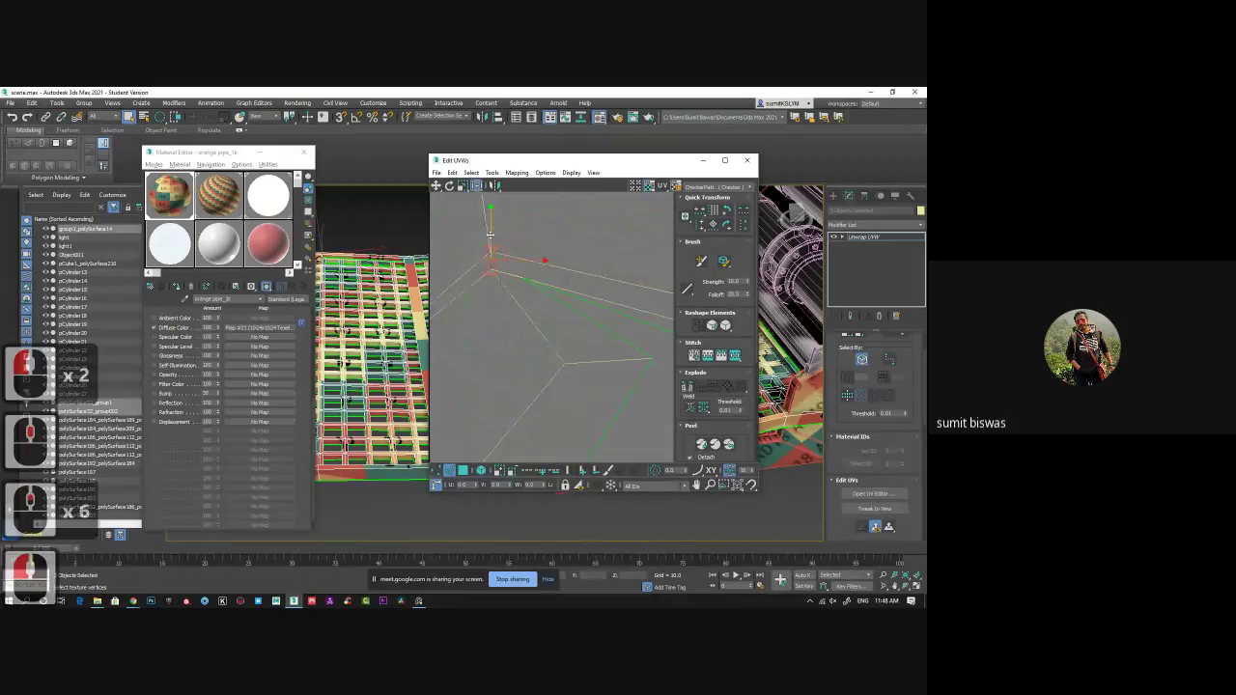
right_click(568, 229, "ctrl")
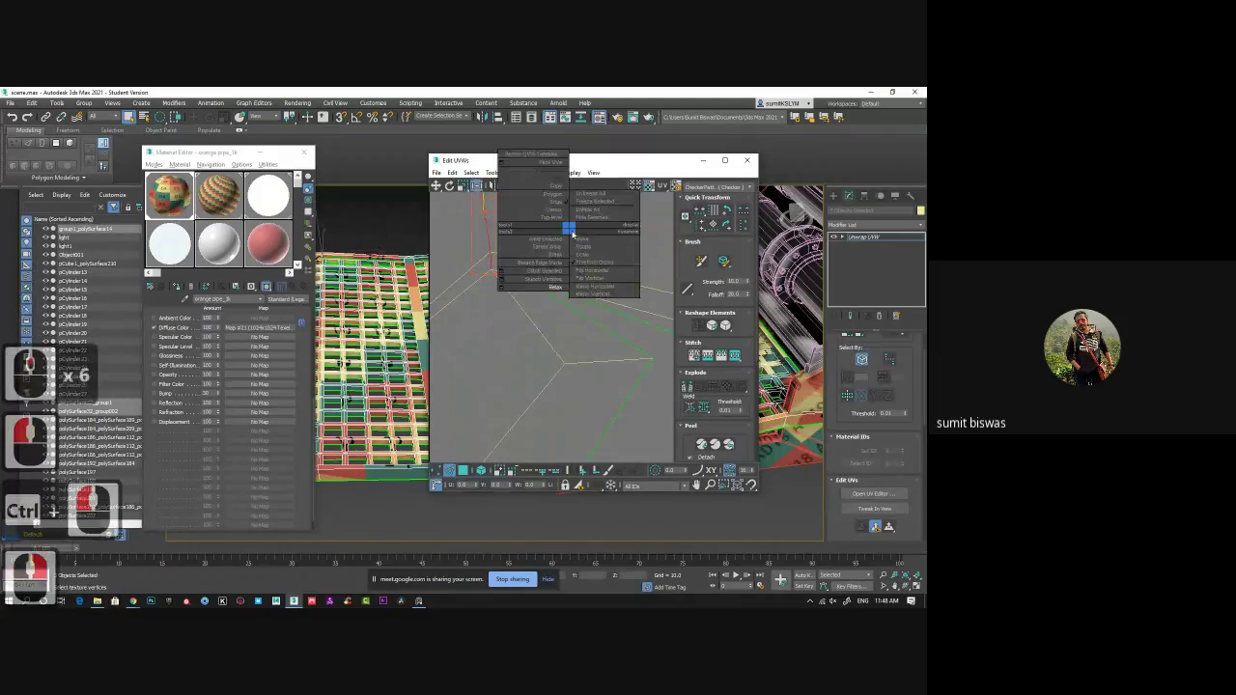
left_click(554, 269)
scroll(438, 328, "up", 7)
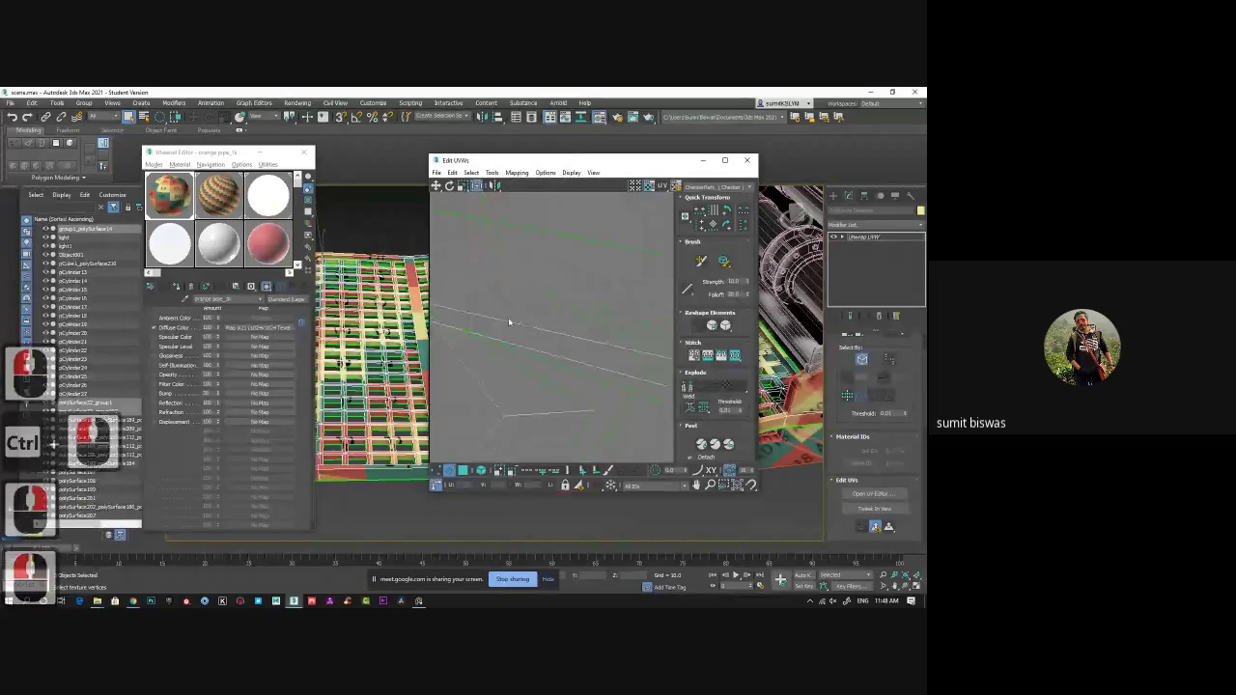
Select the UV vertices of the frame shell's upper-left corner and relax them by polygon angles.
scroll(463, 328, "down", 3)
middle_click_drag(438, 329, 663, 295)
left_click(437, 470)
left_click_drag(528, 211, 606, 323)
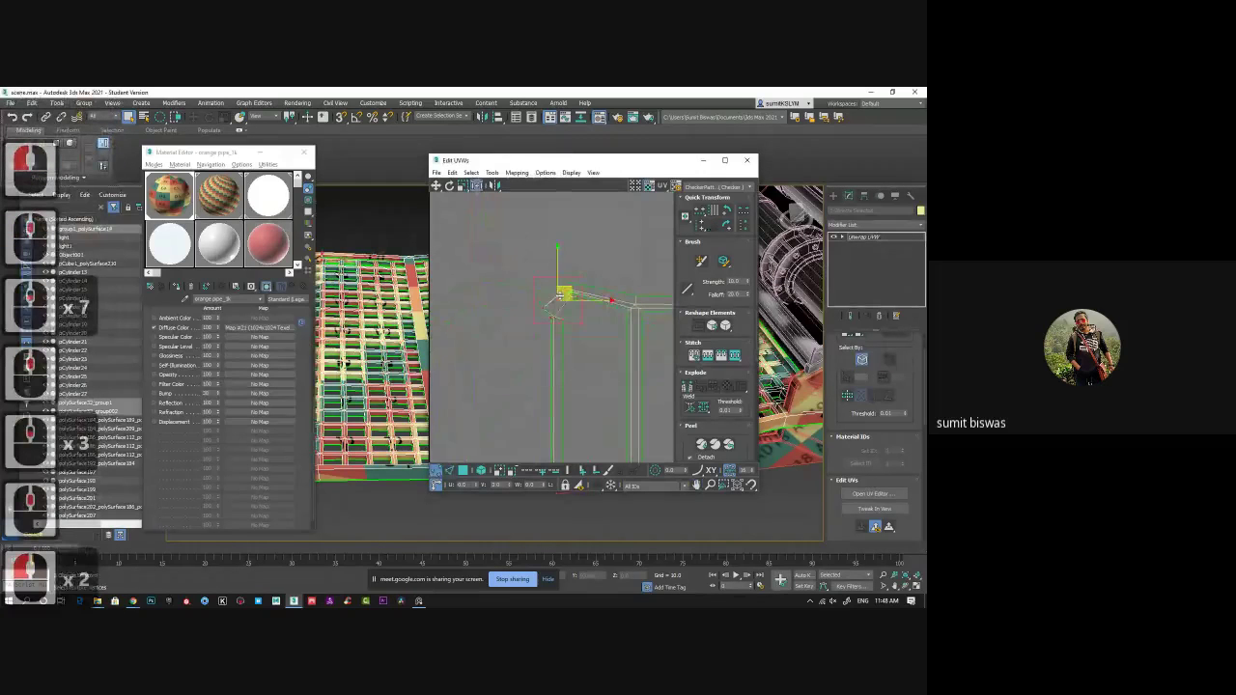
right_click(556, 291)
left_click(491, 352)
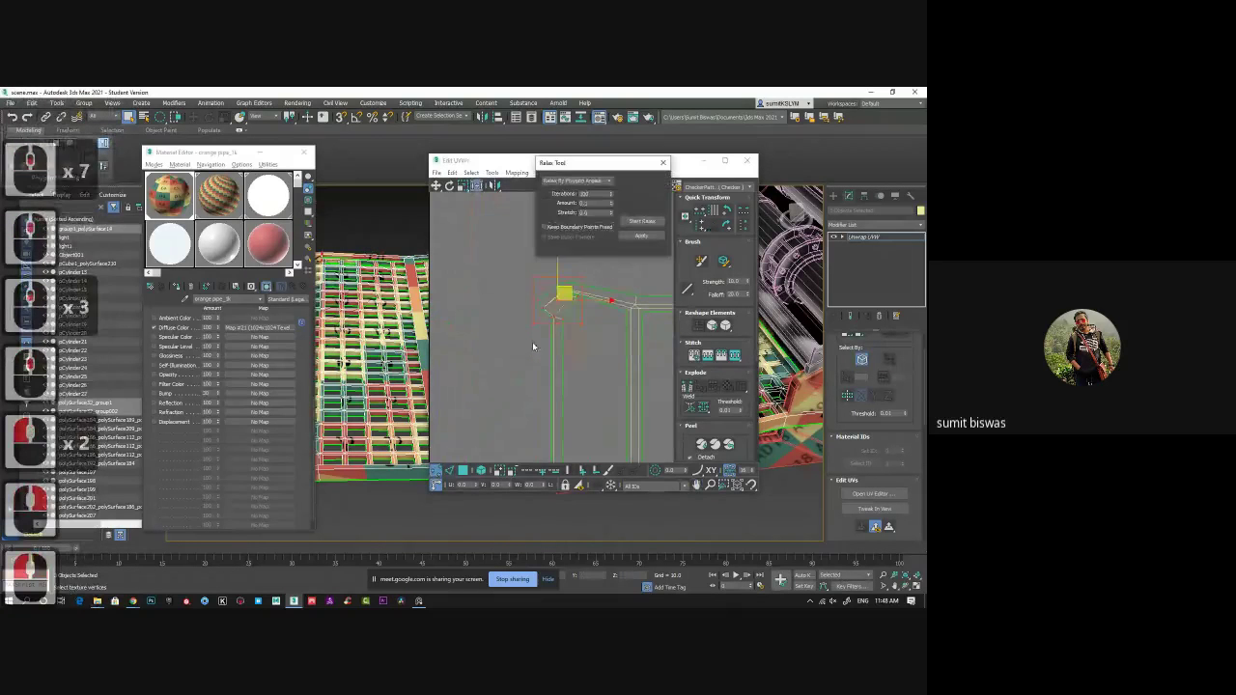
left_click(644, 222)
left_click(644, 222)
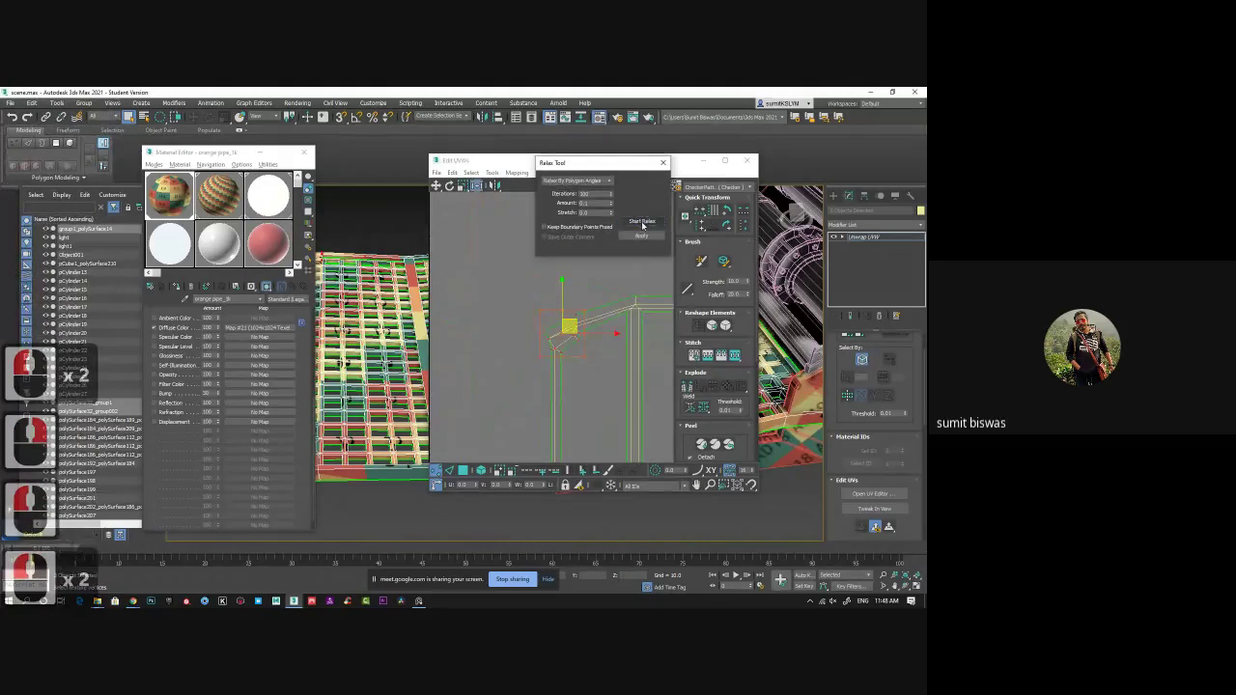
left_click(643, 225)
left_click(643, 225)
Relax the UV vertices at the frame shell's upper-right corner by polygon angles.
middle_click_drag(567, 412, 420, 408)
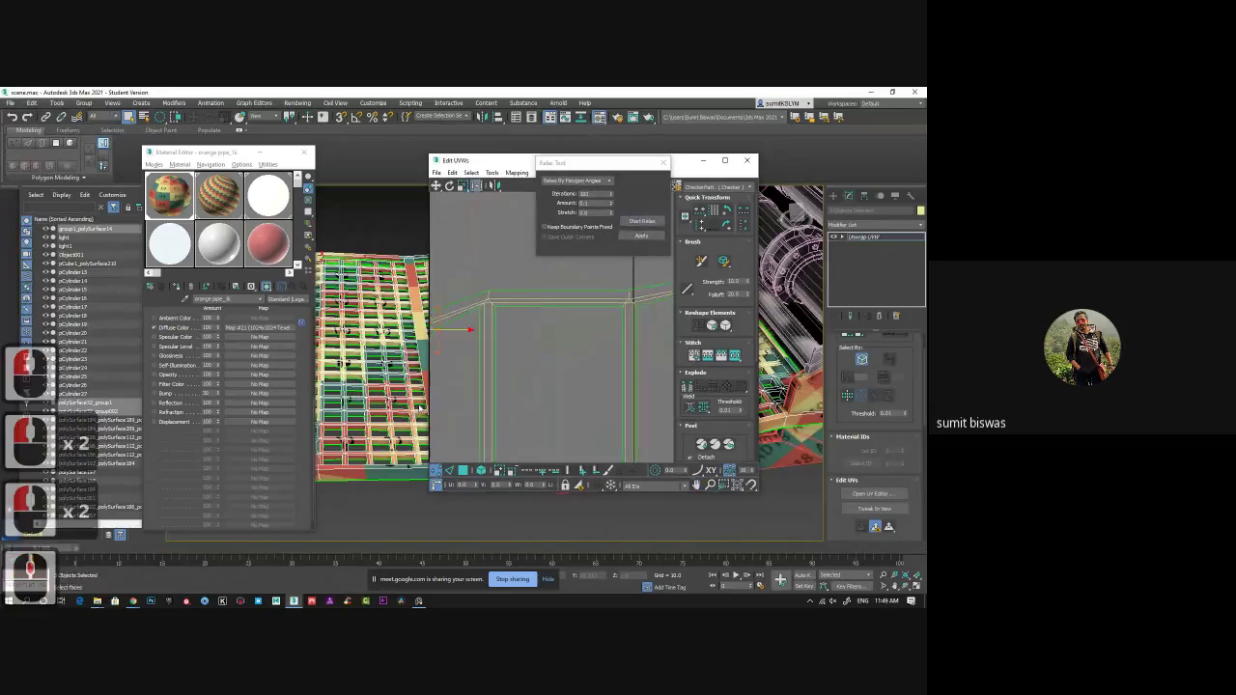
scroll(420, 409, "down", 5)
left_click(638, 222)
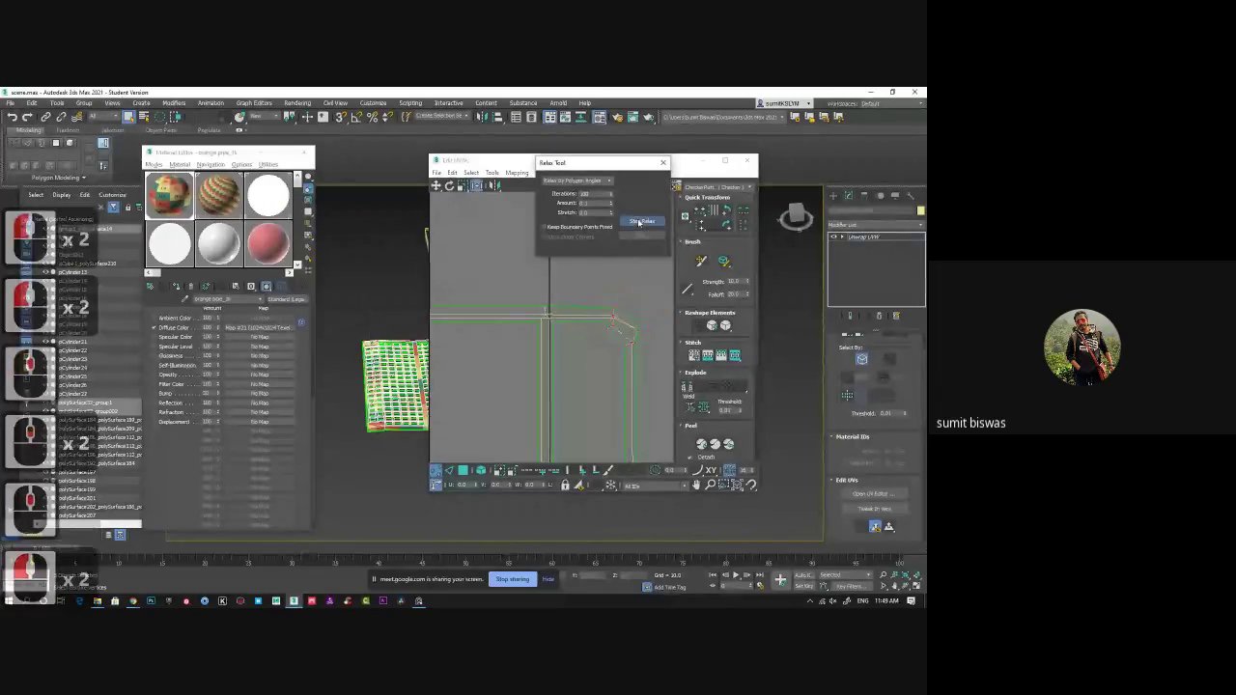
scroll(540, 376, "down", 4)
middle_click_drag(555, 367, 571, 344)
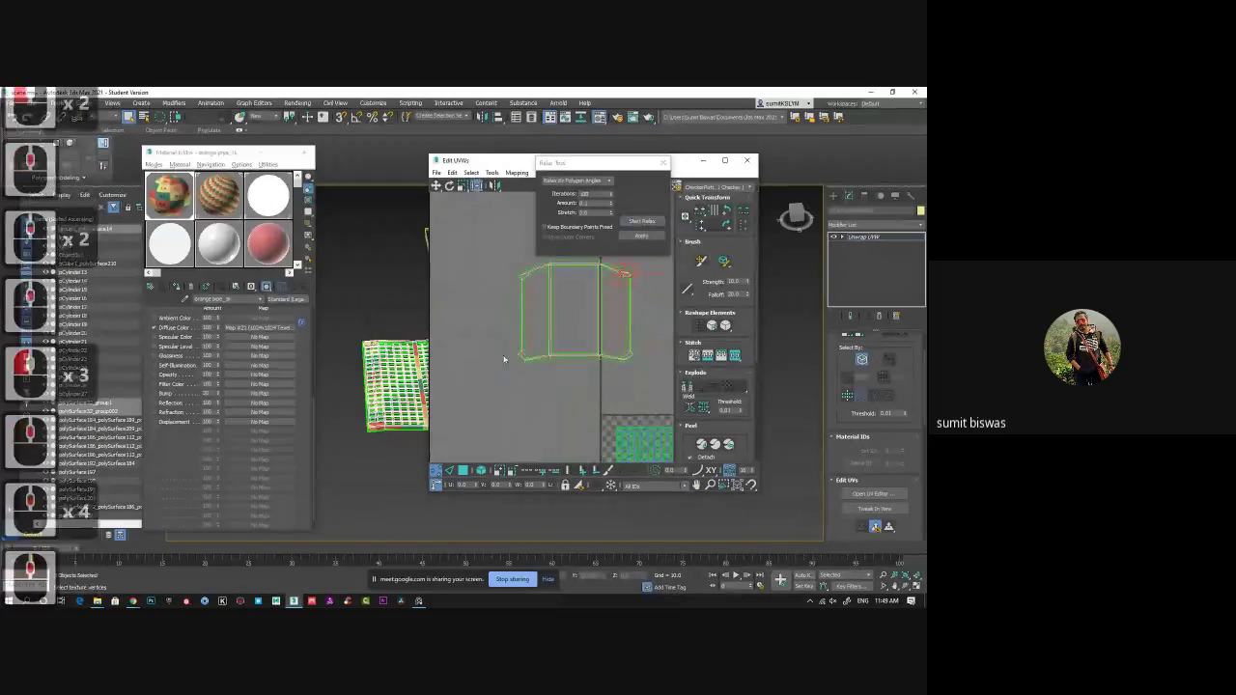
Relax the frame shell's lower-left and lower-right corner vertices by polygon angles.
scroll(505, 359, "up", 1)
left_click_drag(518, 335, 553, 382)
left_click(643, 222)
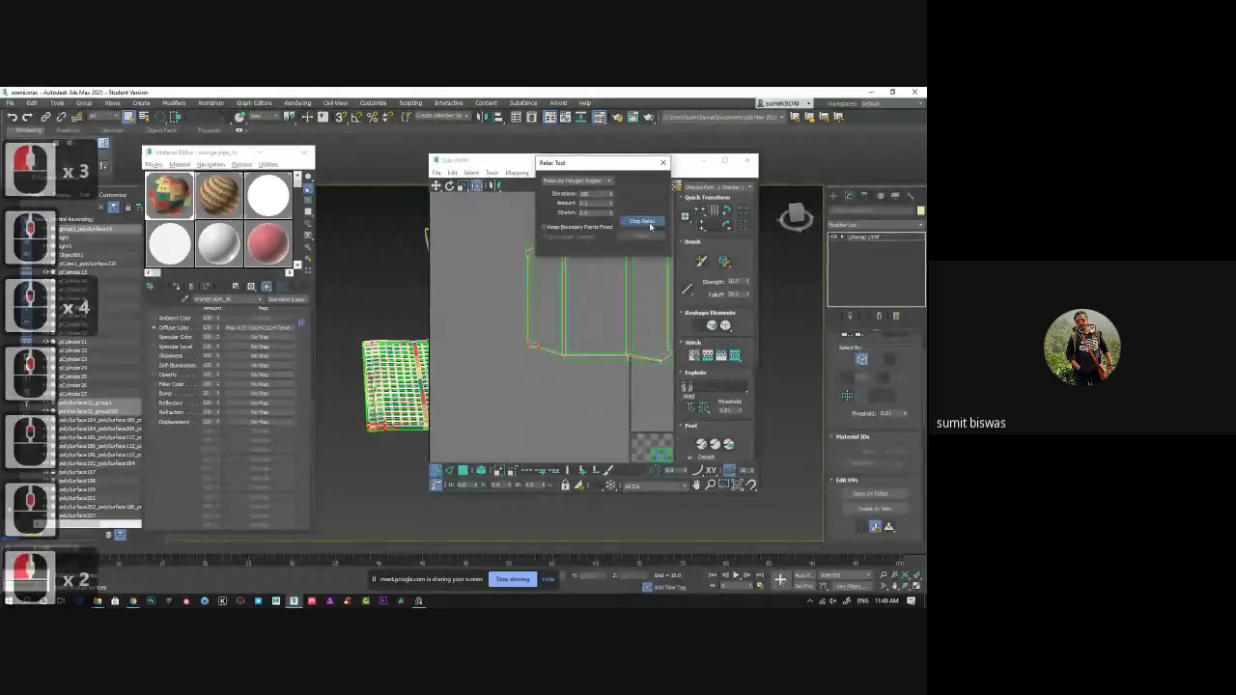
left_click(640, 222)
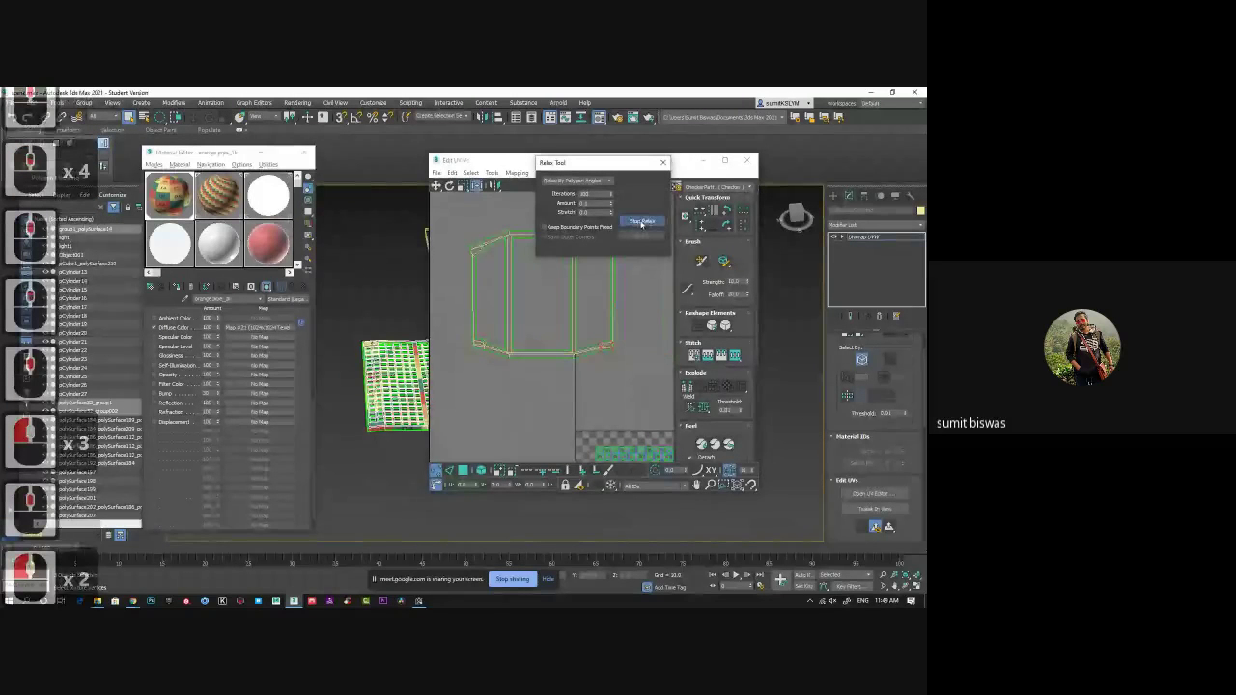
left_click(640, 222)
mouse_move(522, 325)
middle_mouse_down()
mouse_move(521, 375)
mouse_move(517, 329)
middle_mouse_up()
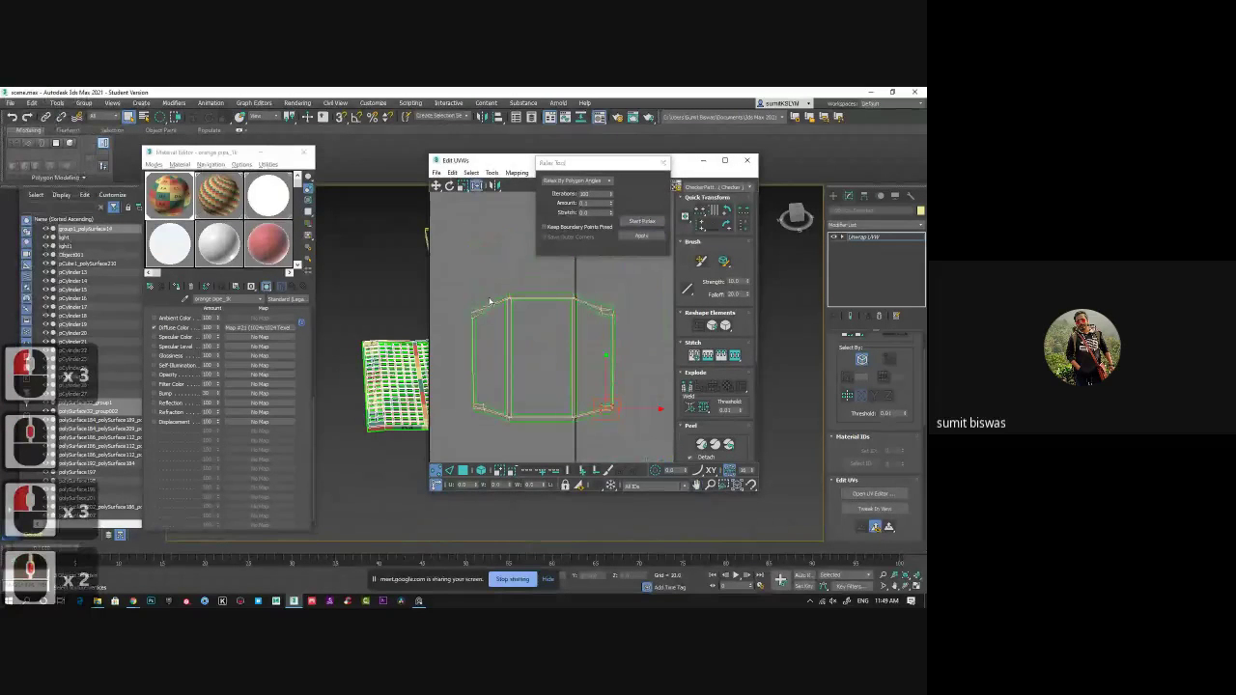
Relax the vertices along the frame shell's upper edge and lower edge by polygon angles.
left_click(642, 222)
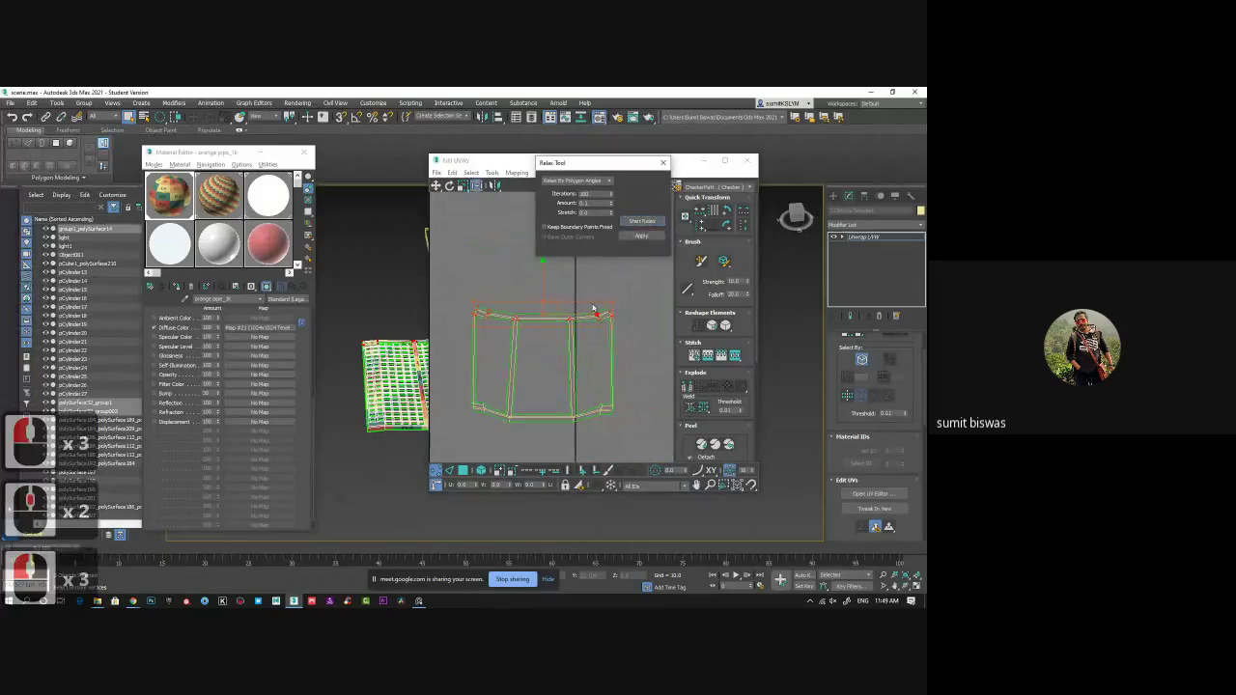
left_click(643, 222)
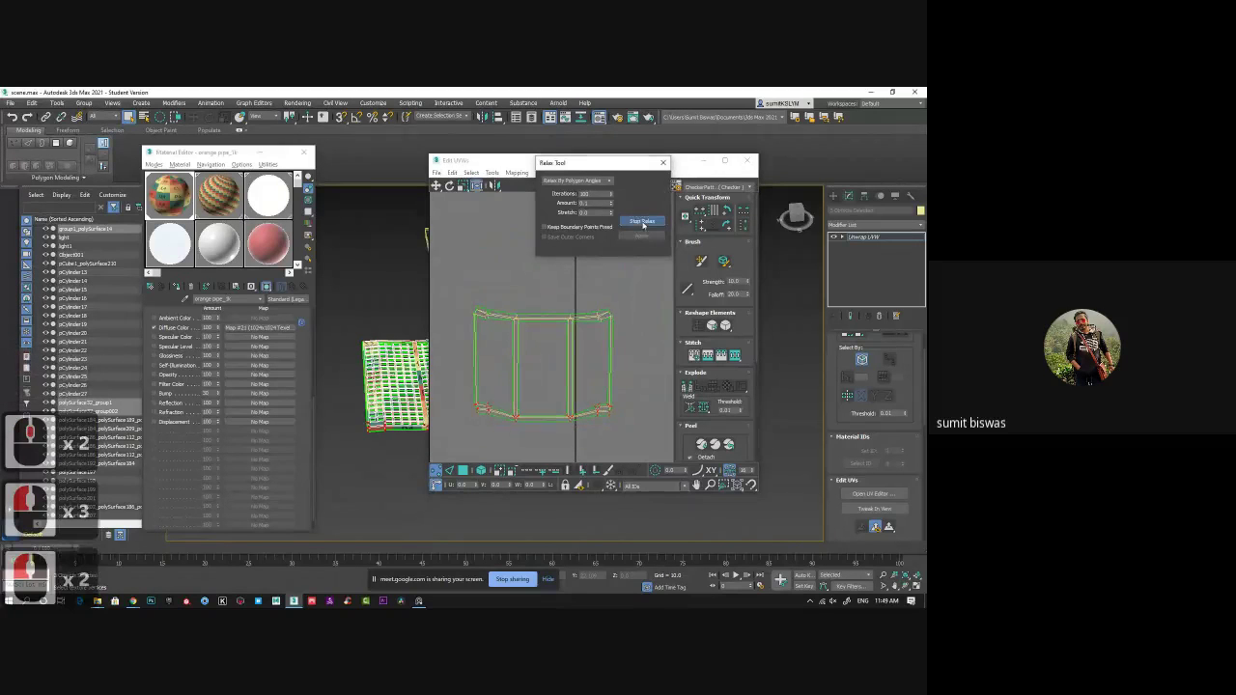
left_click(642, 223)
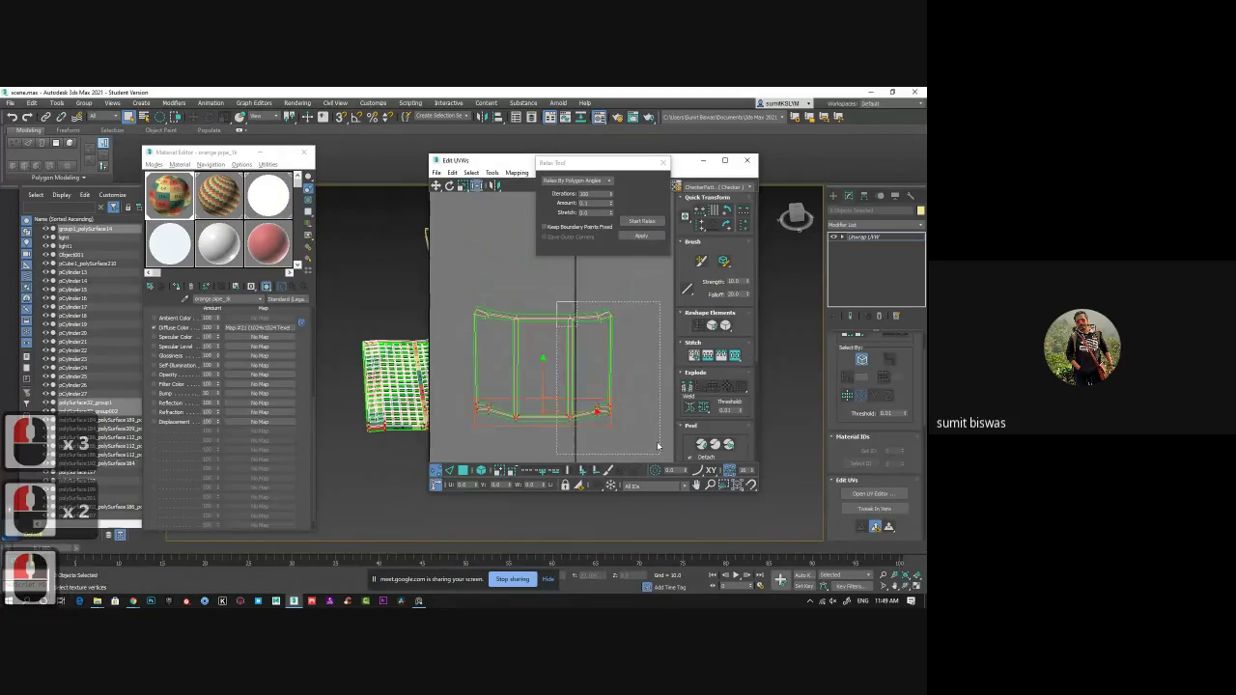
Relax the frame shell's right side and left side by polygon angles, followed by the whole shell.
left_click_drag(657, 443, 660, 454)
left_click(644, 221)
left_click(643, 221)
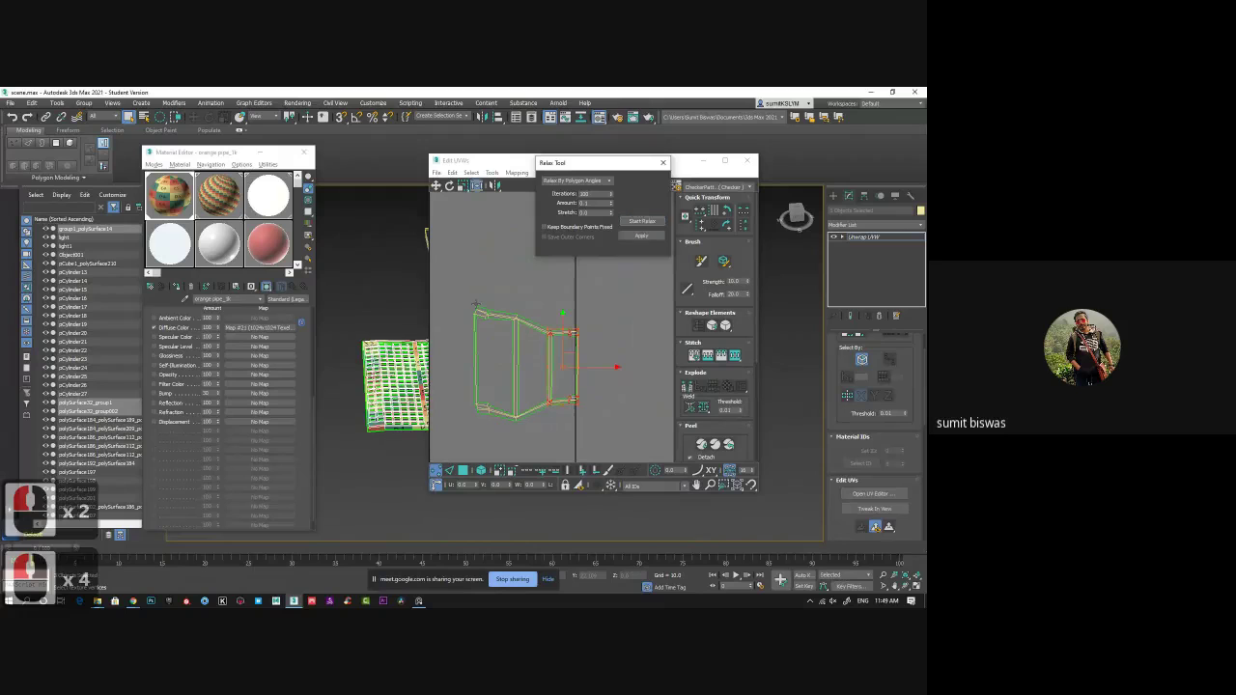
left_click(643, 222)
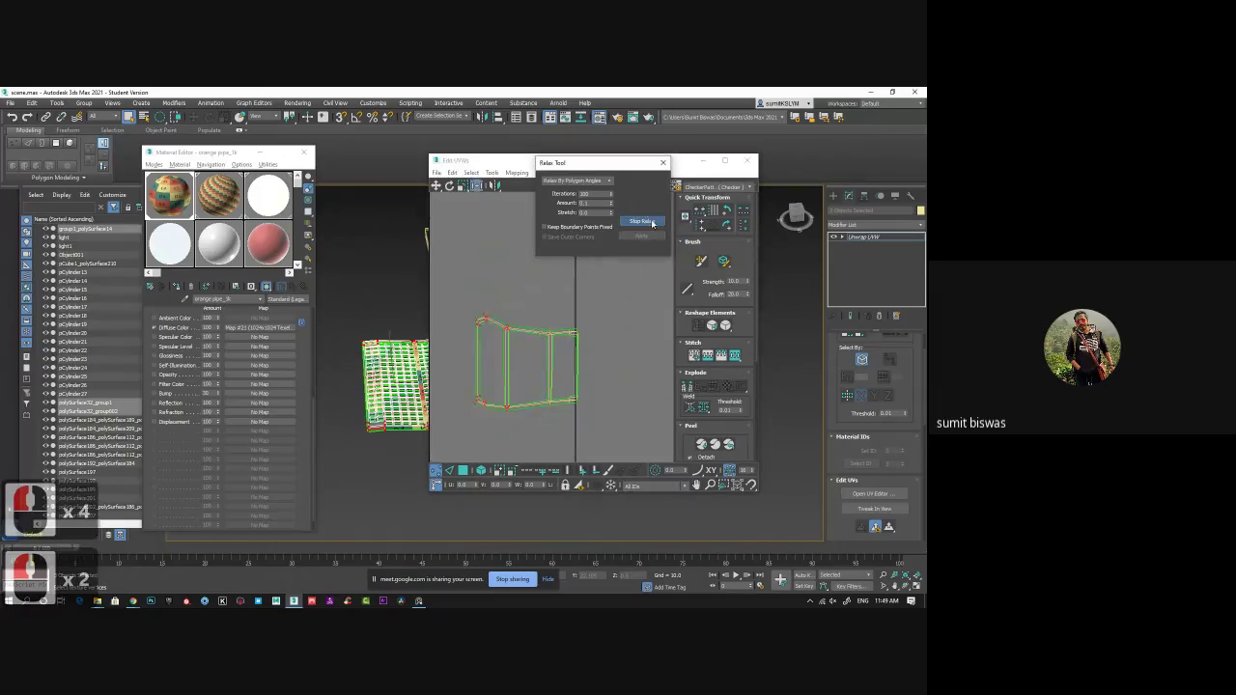
left_click(638, 223)
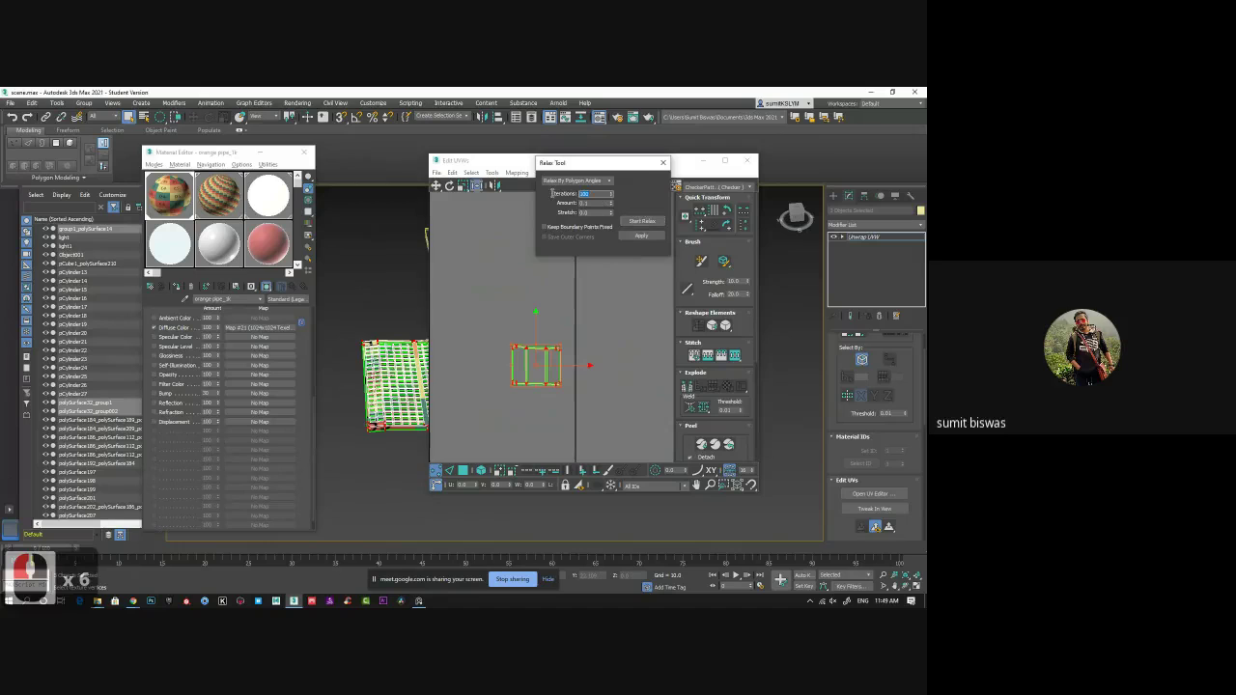
Set the number of Relax iterations to 20.
left_click_drag(552, 193, 538, 205)
type("20")
key("Return")
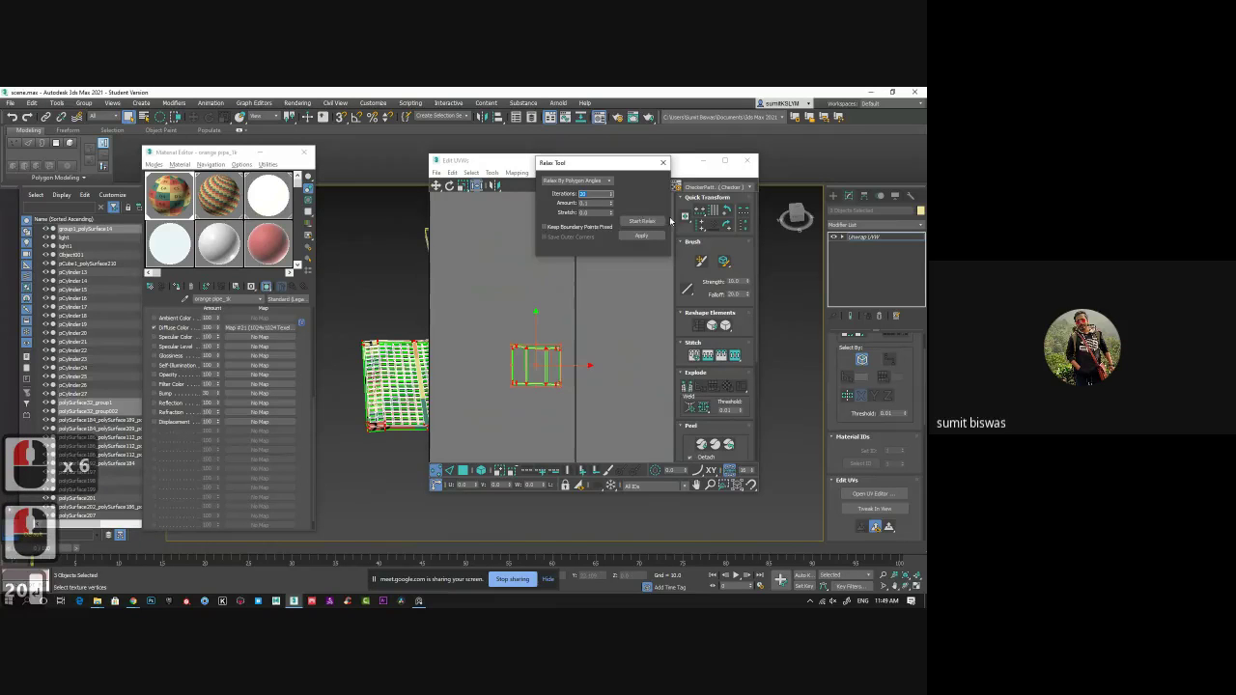
Select the whole frame shell and scale it up uniformly relative to the grating shell.
double_click(539, 365)
scroll(538, 365, "up", 5)
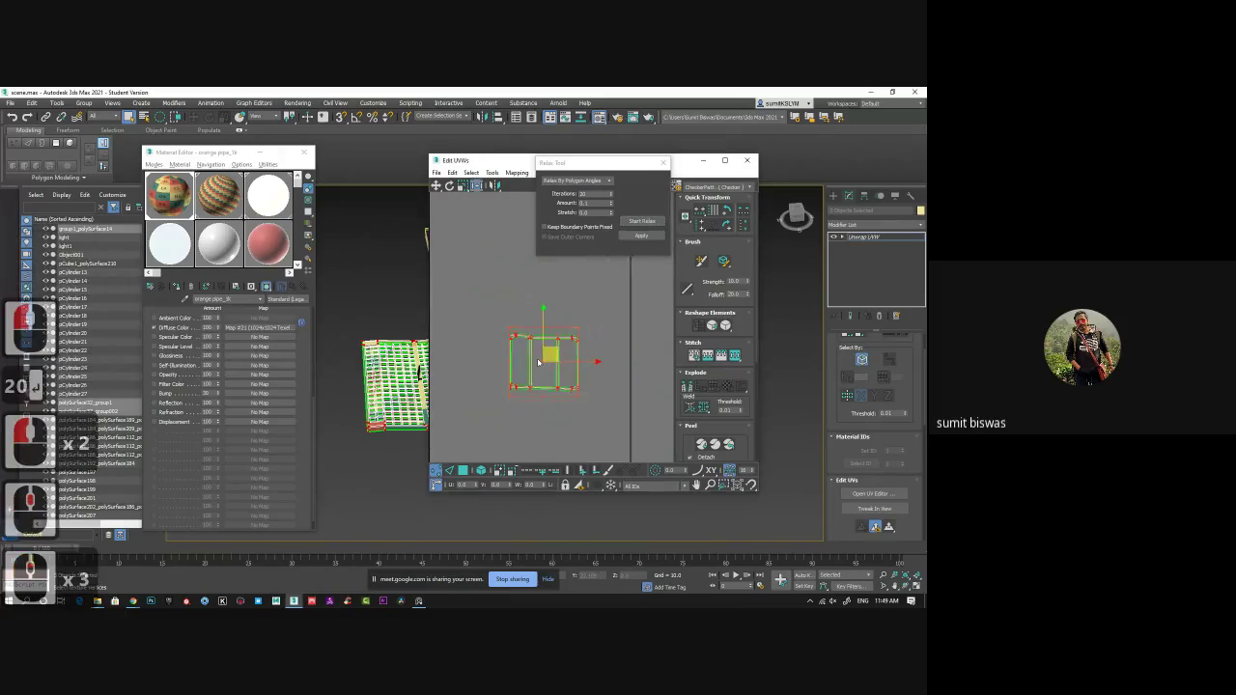
key("r")
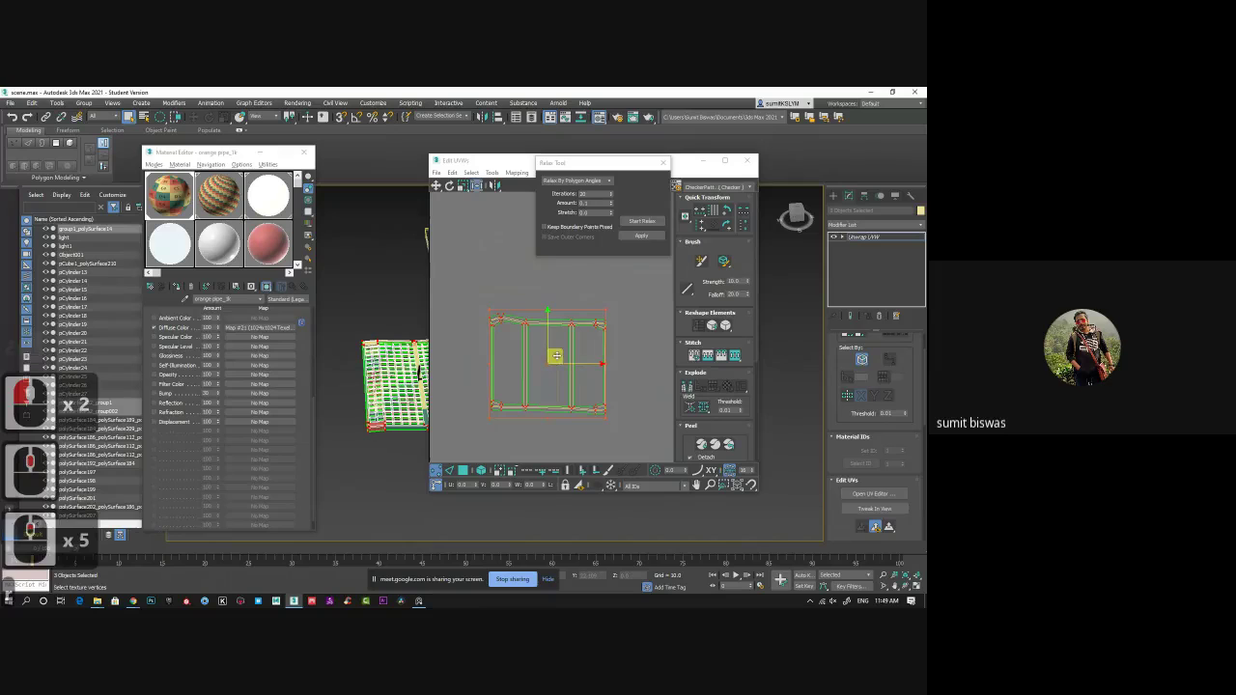
left_click(541, 364)
left_click_drag(466, 288, 531, 369)
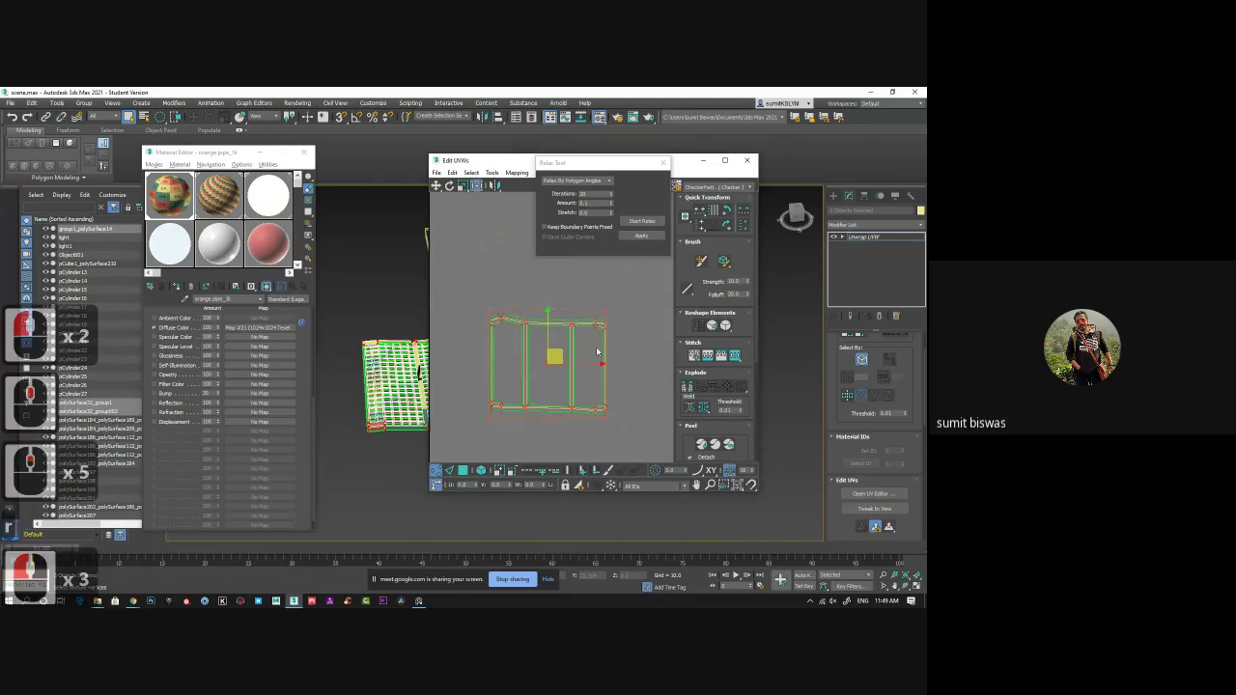
left_click(580, 368)
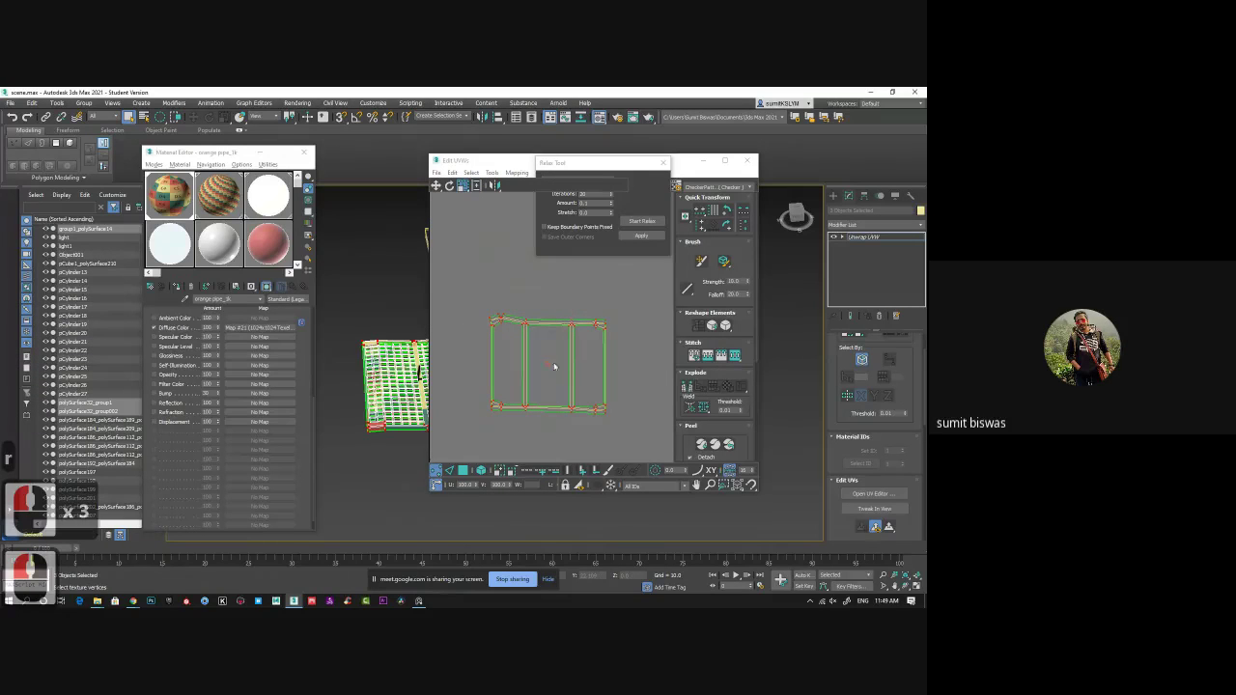
scroll(567, 322, "up", 3)
scroll(579, 295, "down", 8)
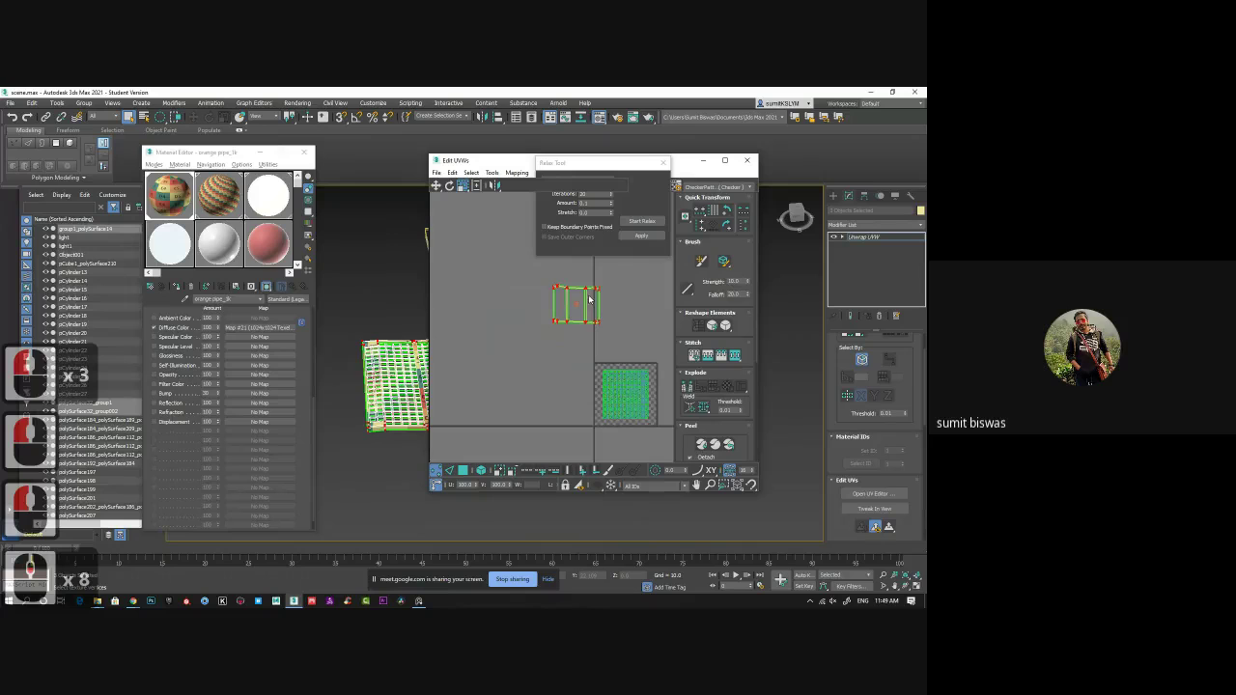
scroll(579, 300, "up", 3)
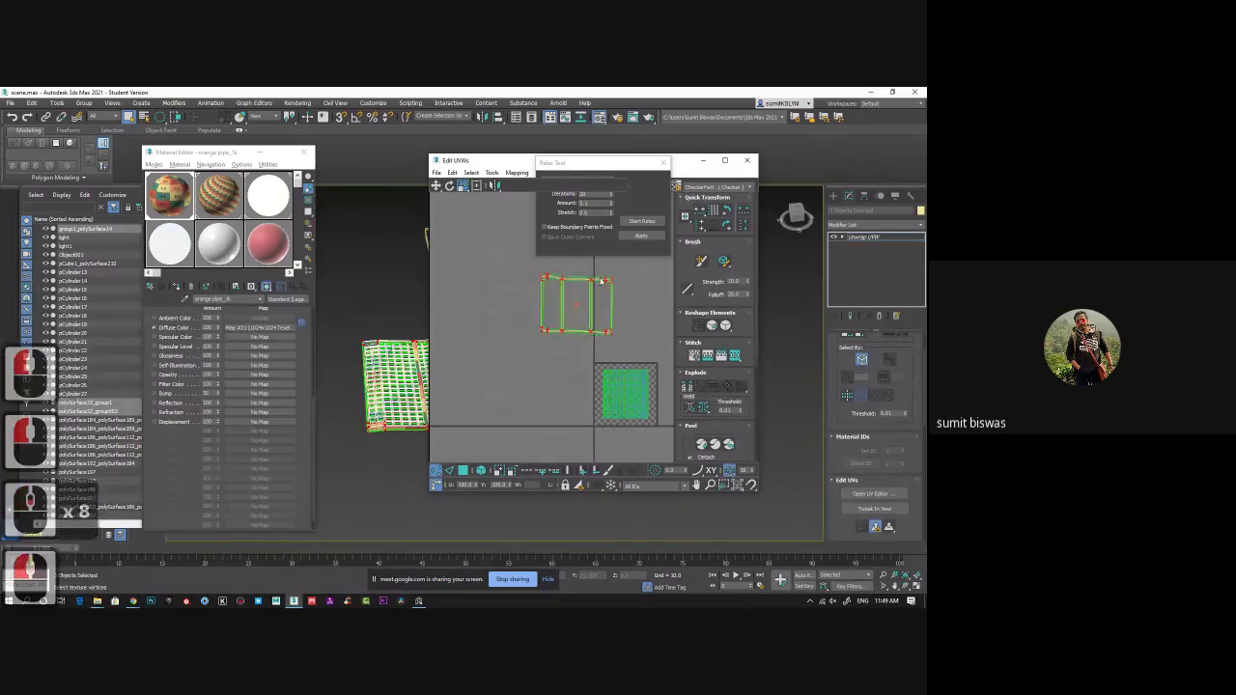
key("w")
Examine the frame shell's corners and crossbar joints, and compare its size with the grating shell.
middle_click_drag(554, 336, 536, 356)
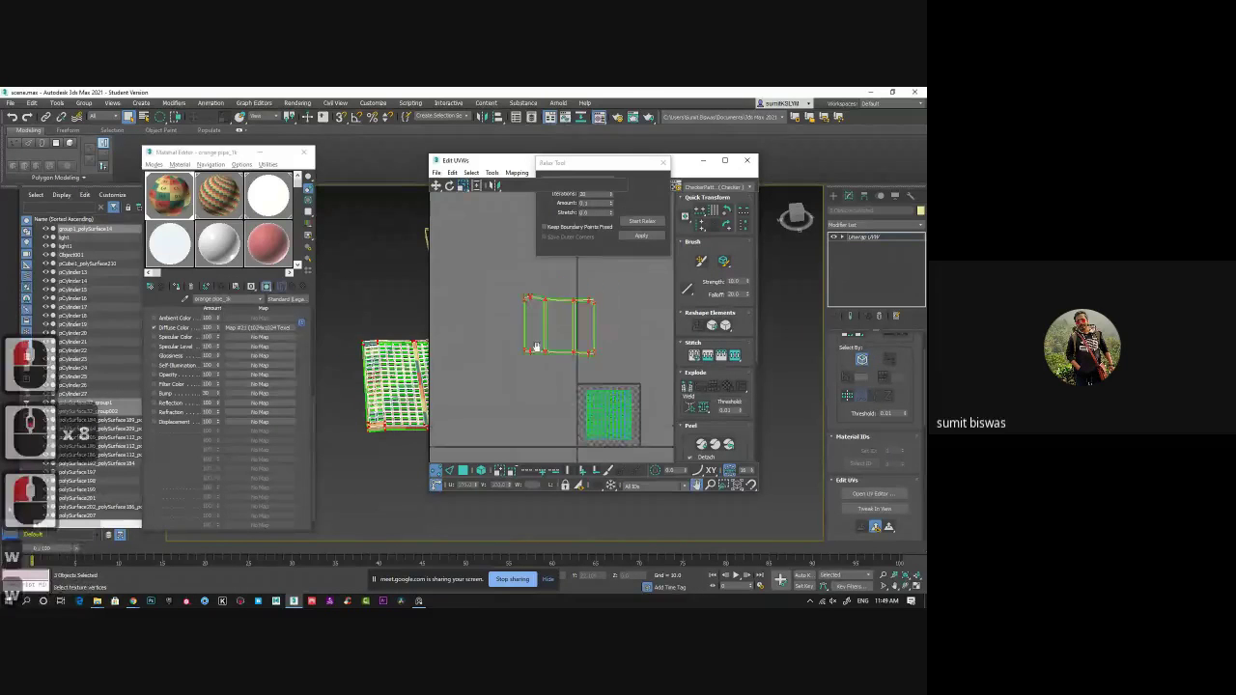
scroll(569, 351, "up", 2)
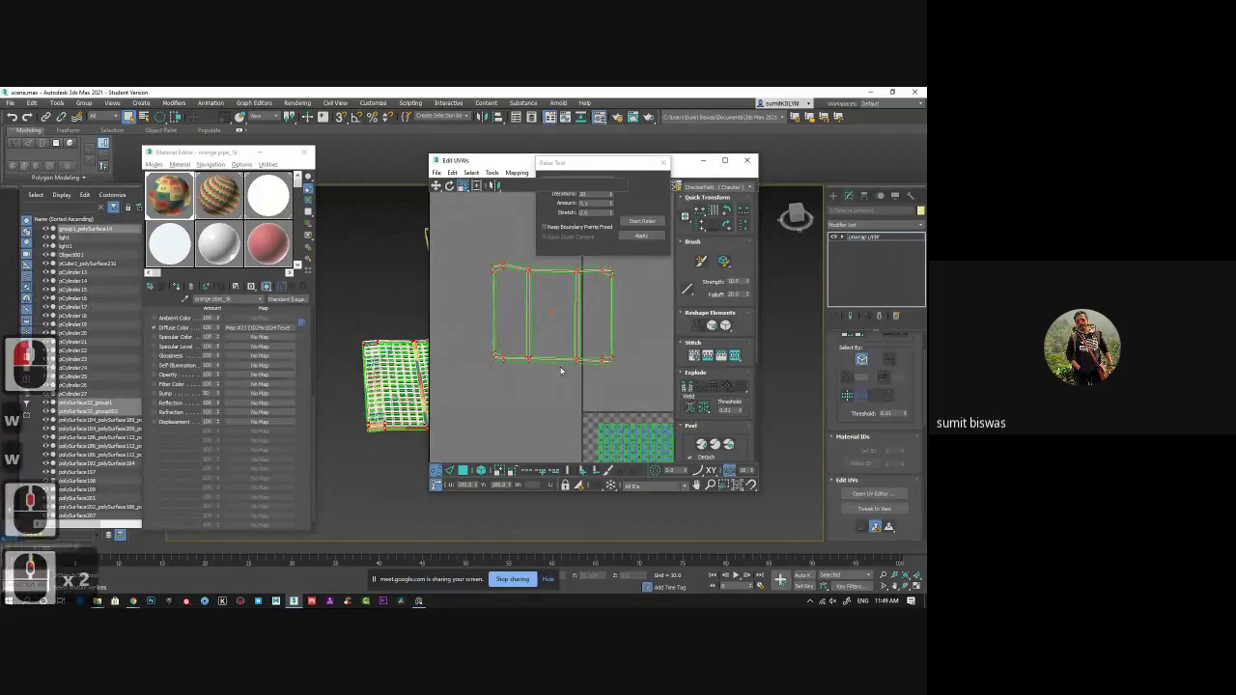
scroll(538, 377, "up", 6)
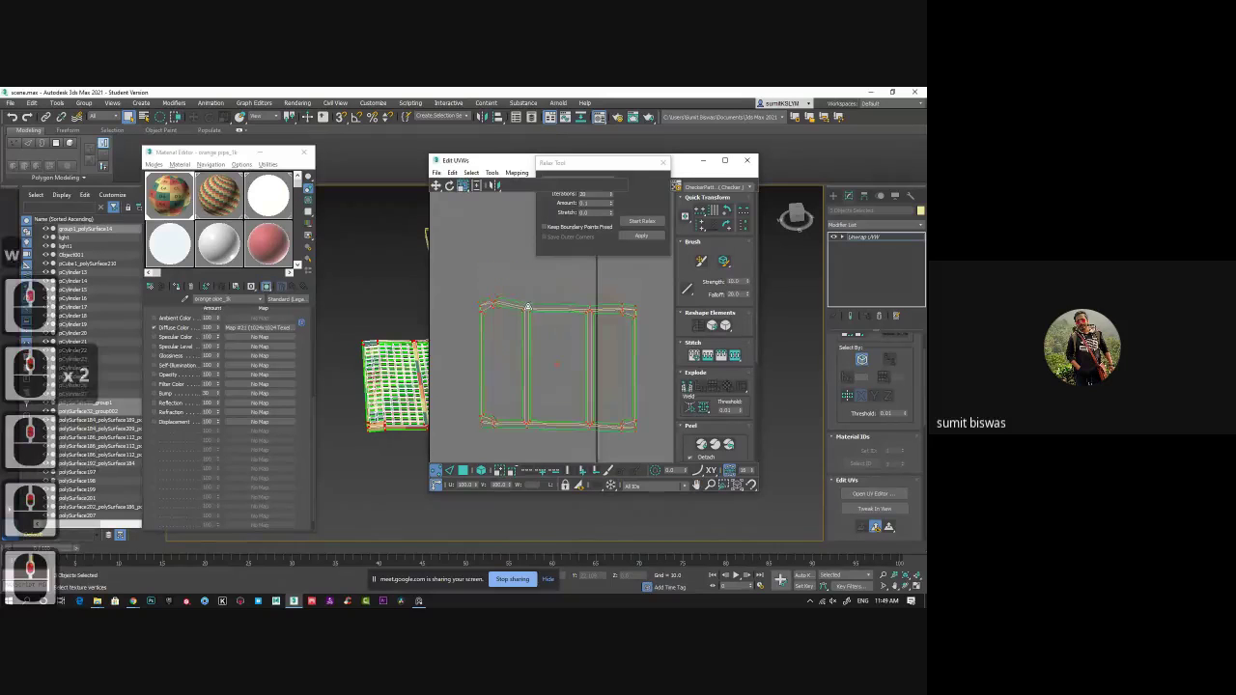
middle_click_drag(489, 345, 558, 345)
scroll(532, 355, "down", 1)
scroll(551, 334, "down", 5)
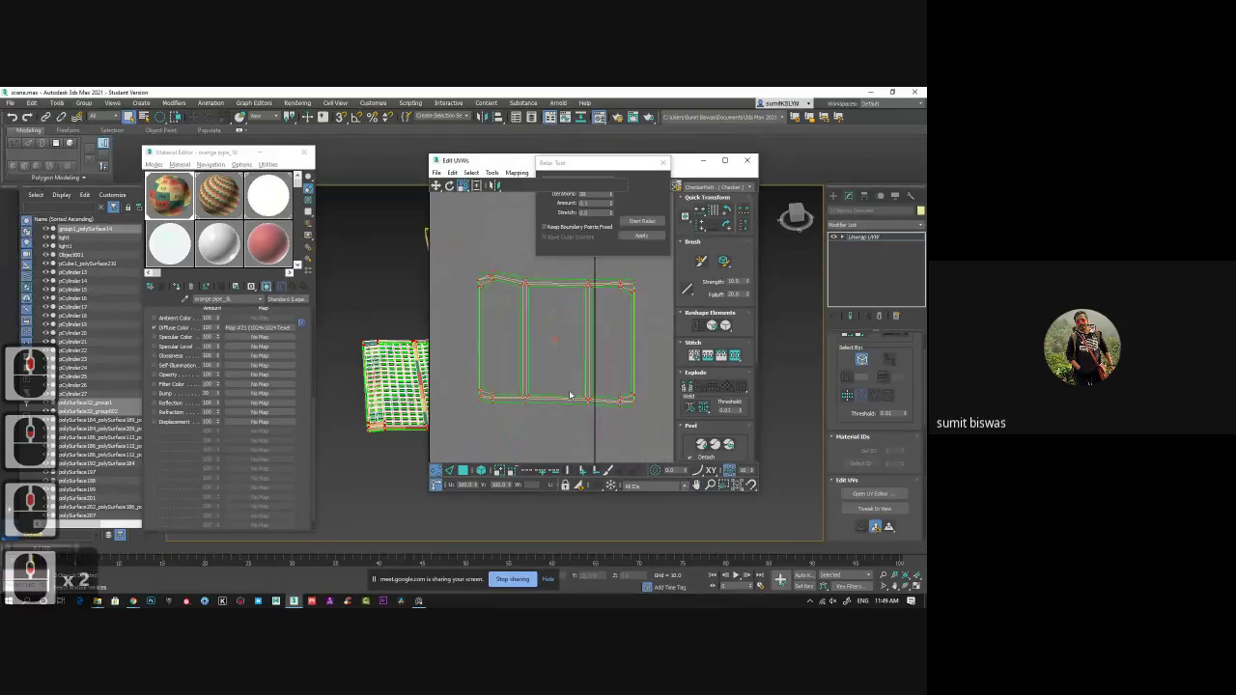
scroll(531, 376, "down", 5)
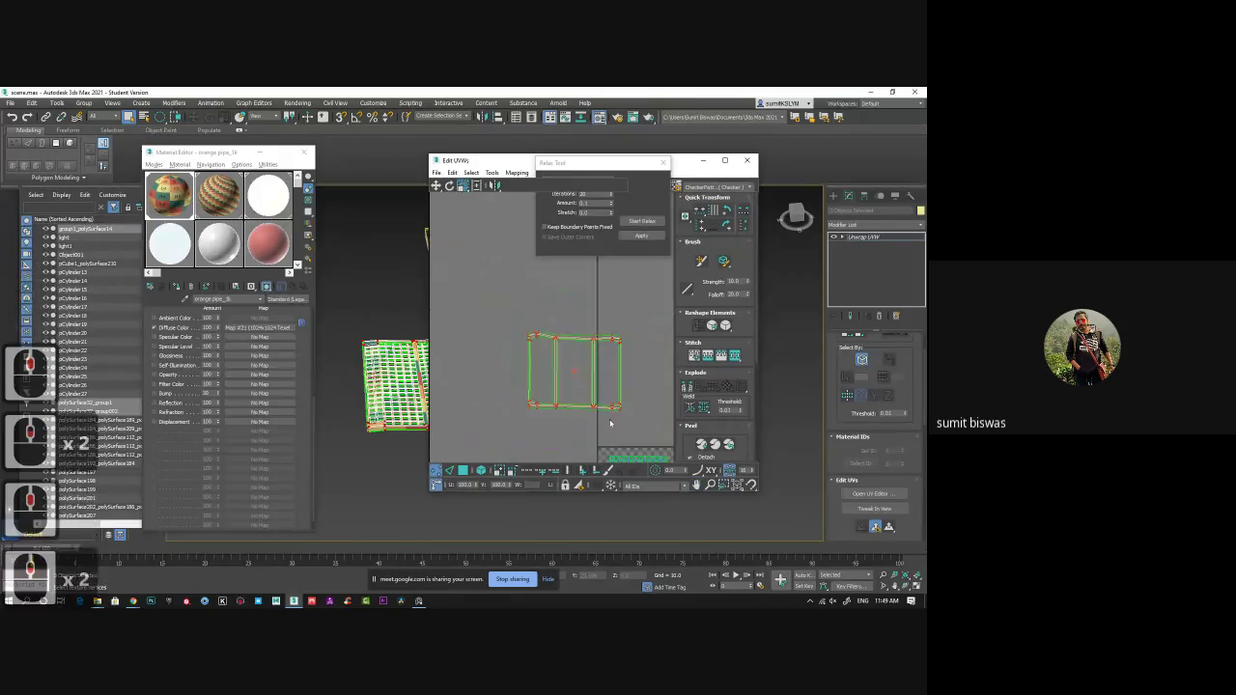
middle_click_drag(508, 366, 556, 412)
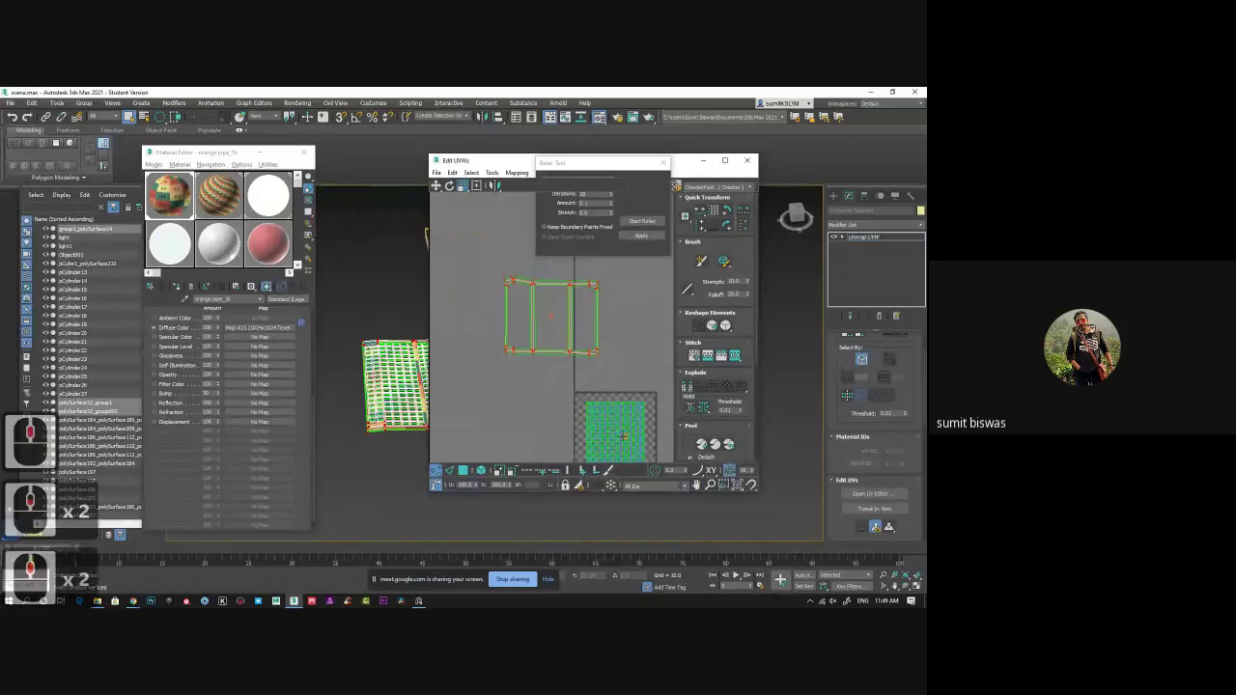
Break the UV edges joining the left crossbar's lower end to the frame border.
scroll(549, 361, "up", 5)
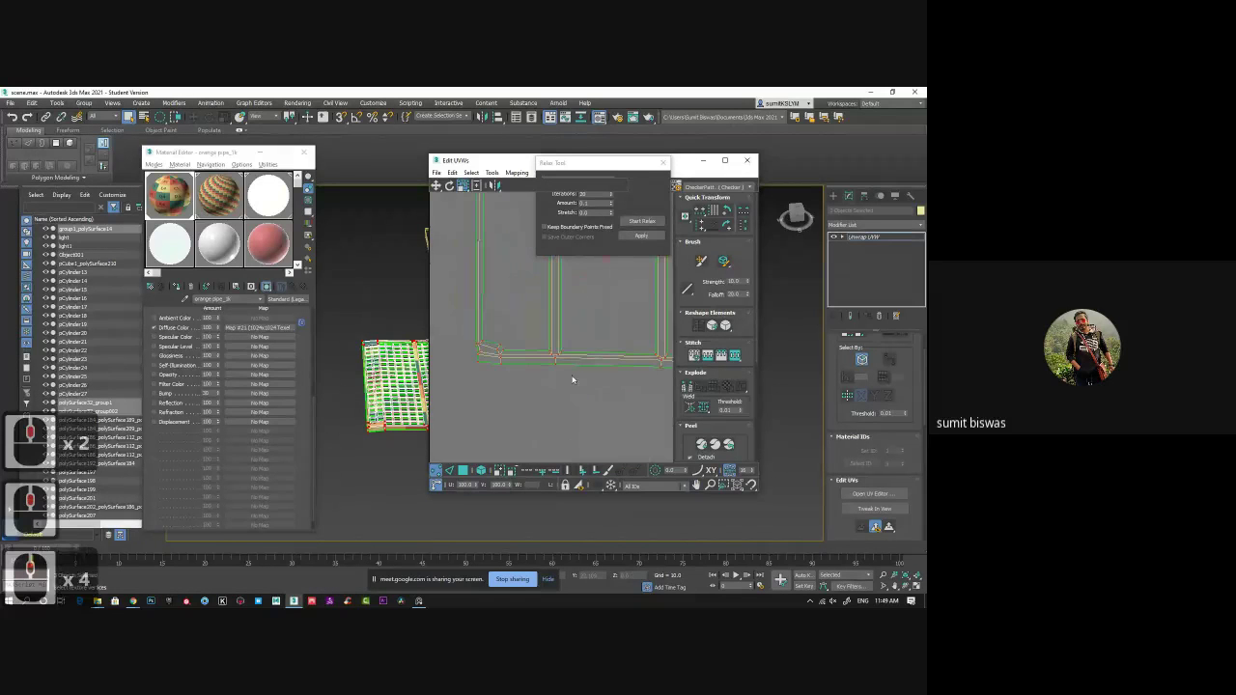
scroll(570, 386, "up", 2)
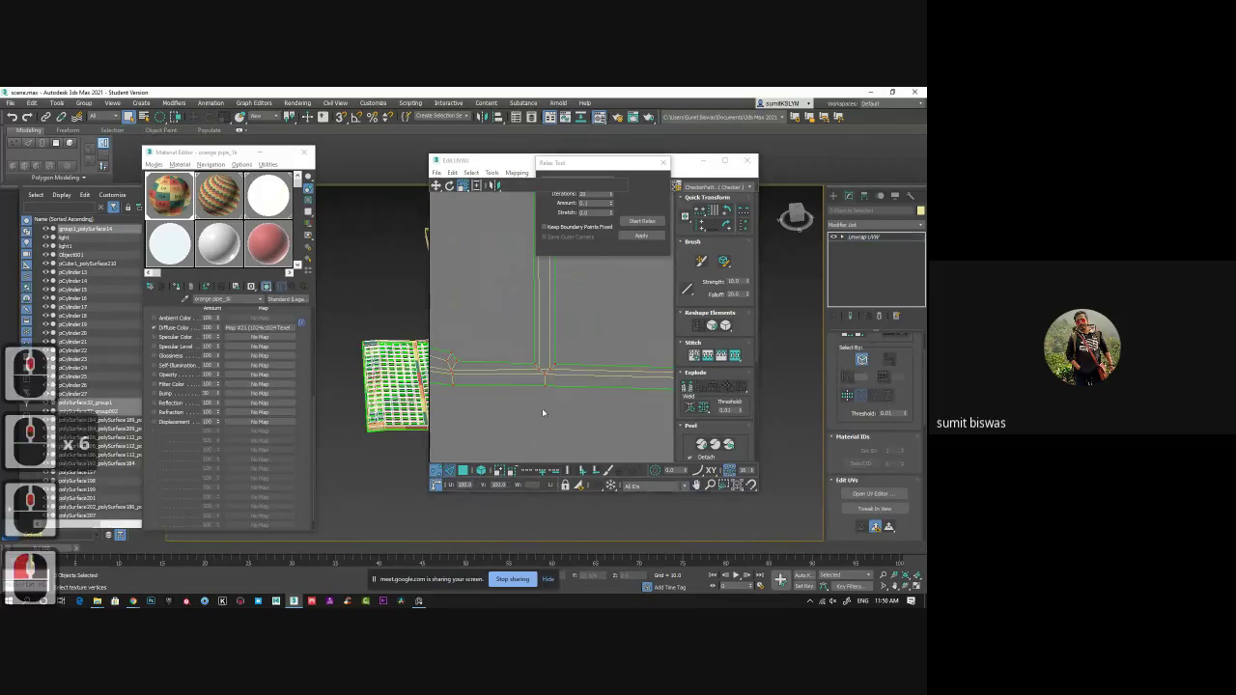
scroll(527, 376, "up", 5)
left_click(521, 368)
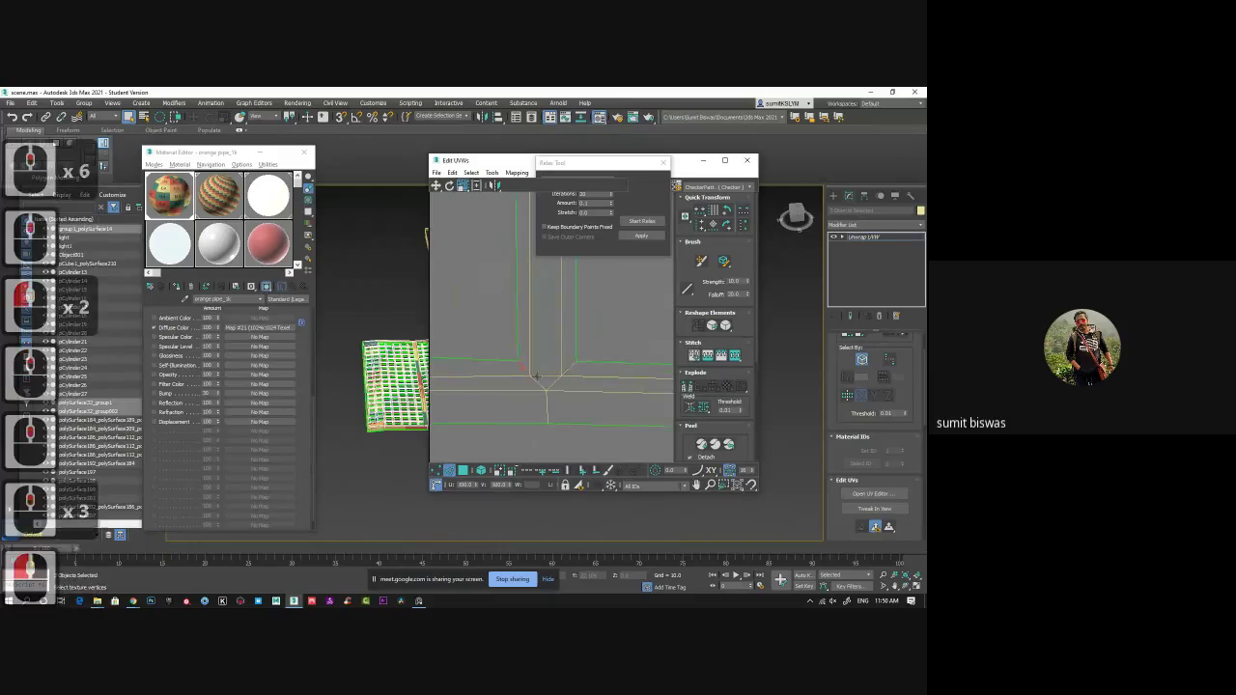
left_click(564, 374, "ctrl")
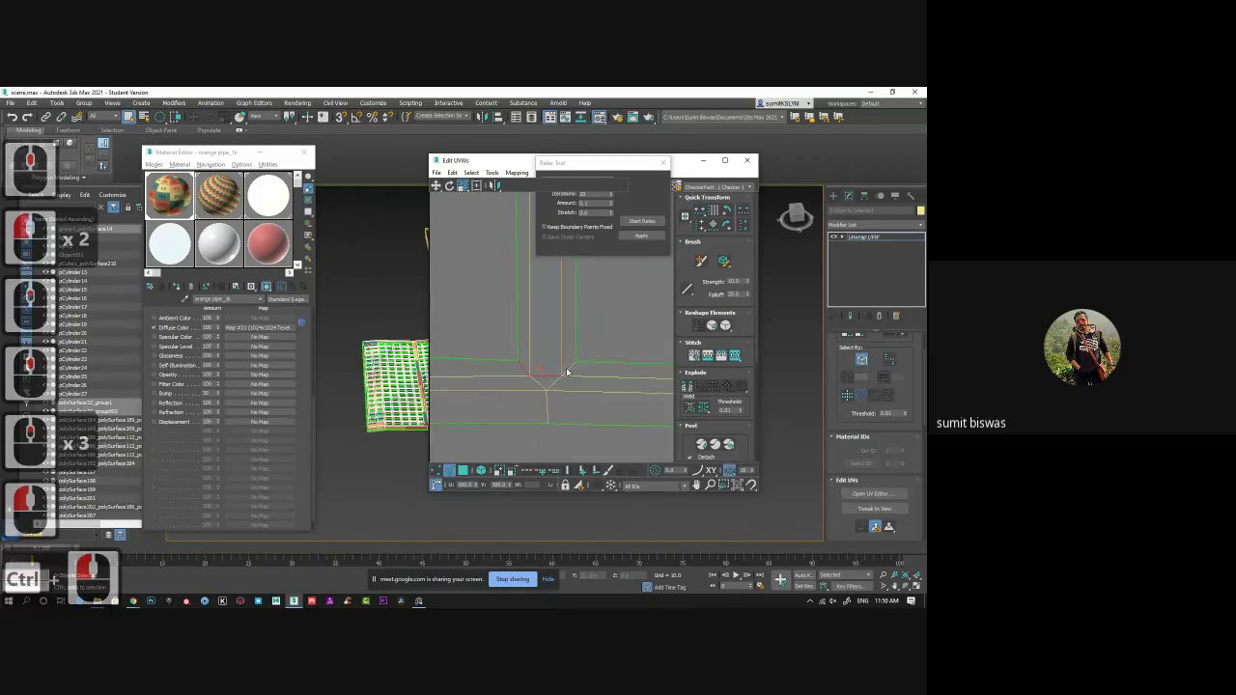
left_click(567, 372, "ctrl")
right_click(568, 372)
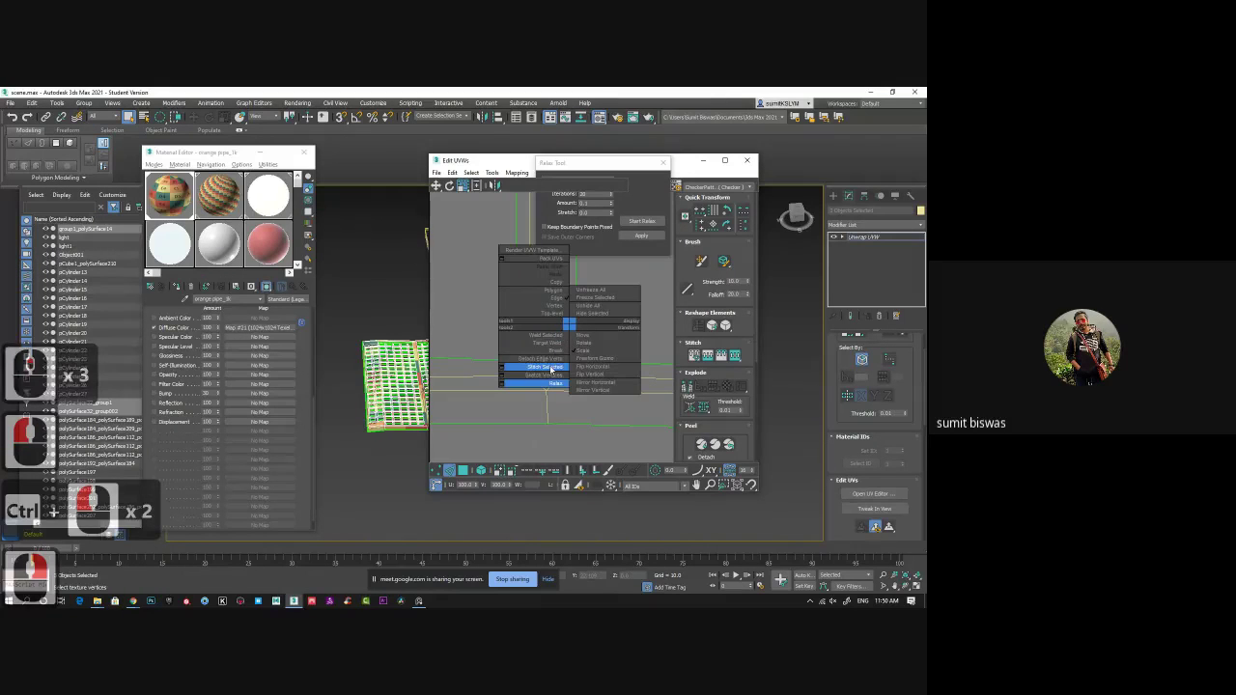
left_click(552, 368)
Break the UV edges where the right crossbar's lower end meets the frame border.
scroll(559, 393, "up", 5)
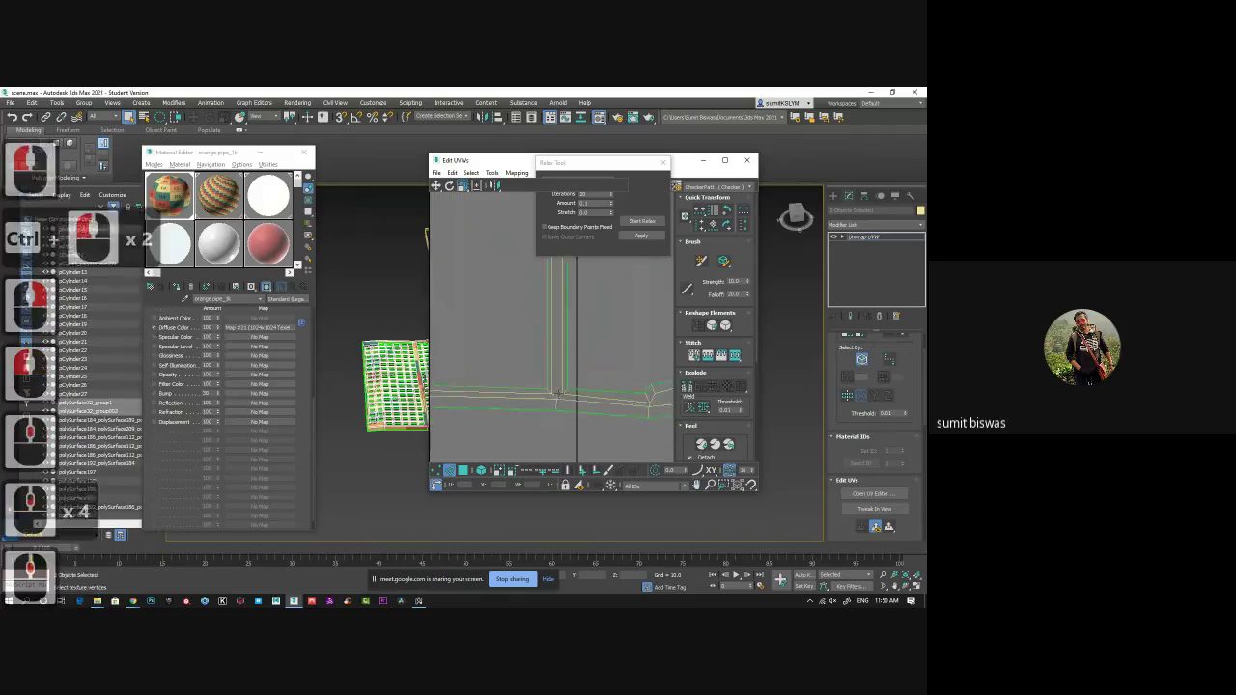
scroll(557, 394, "up", 3)
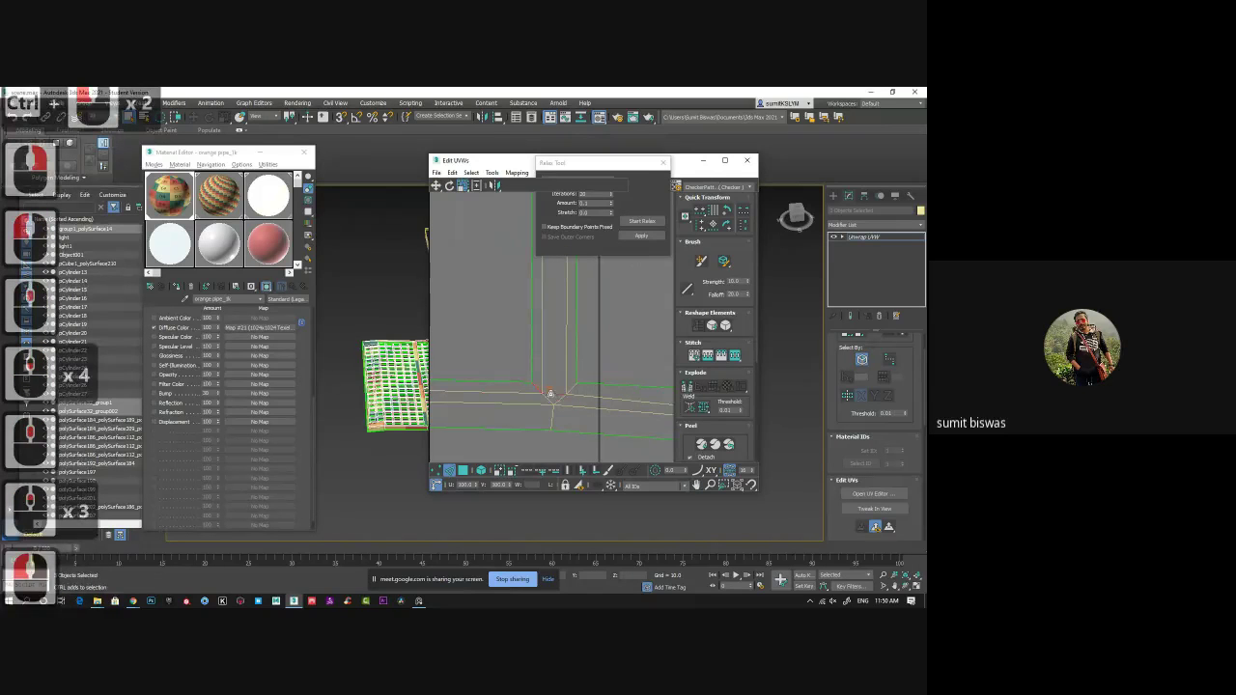
left_click(551, 394, "ctrl")
left_click(569, 384, "ctrl")
right_click(620, 350)
left_click(602, 359)
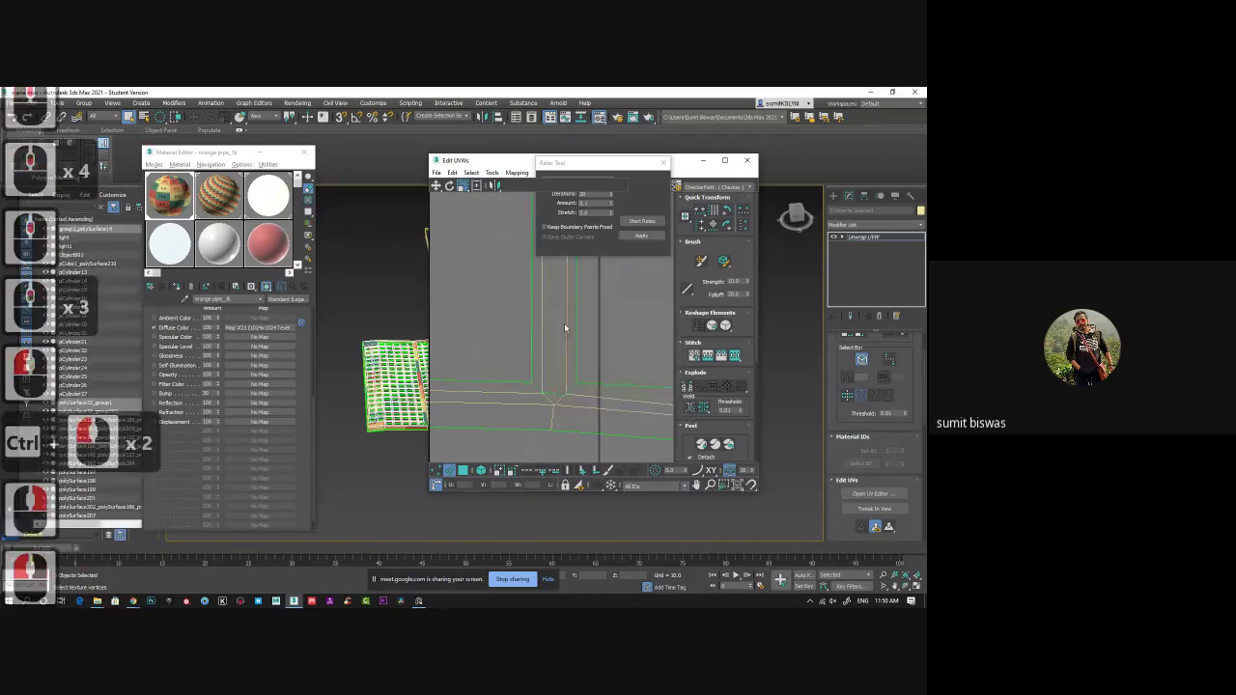
Break the UV edges joining the right crossbar's upper end to the frame border.
middle_click_drag(565, 328, 549, 419)
scroll(549, 419, "down", 6)
middle_click_drag(531, 290, 532, 357)
scroll(539, 334, "up", 6)
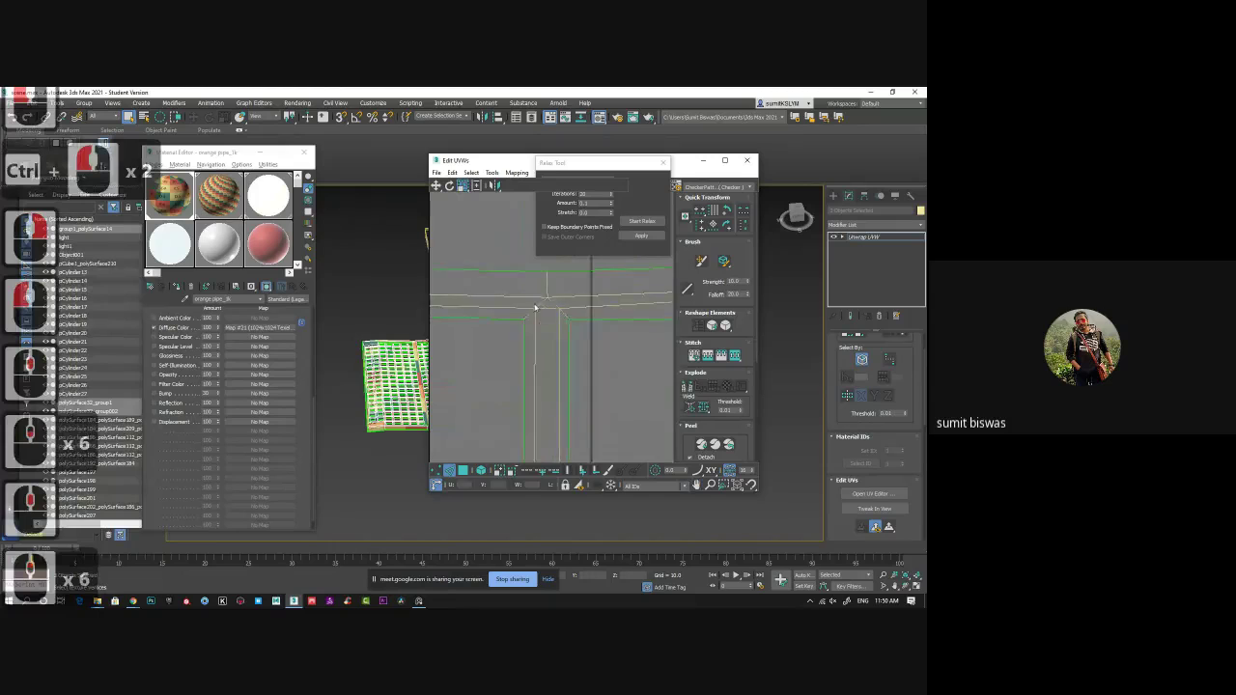
scroll(537, 308, "up", 2)
left_click(554, 311)
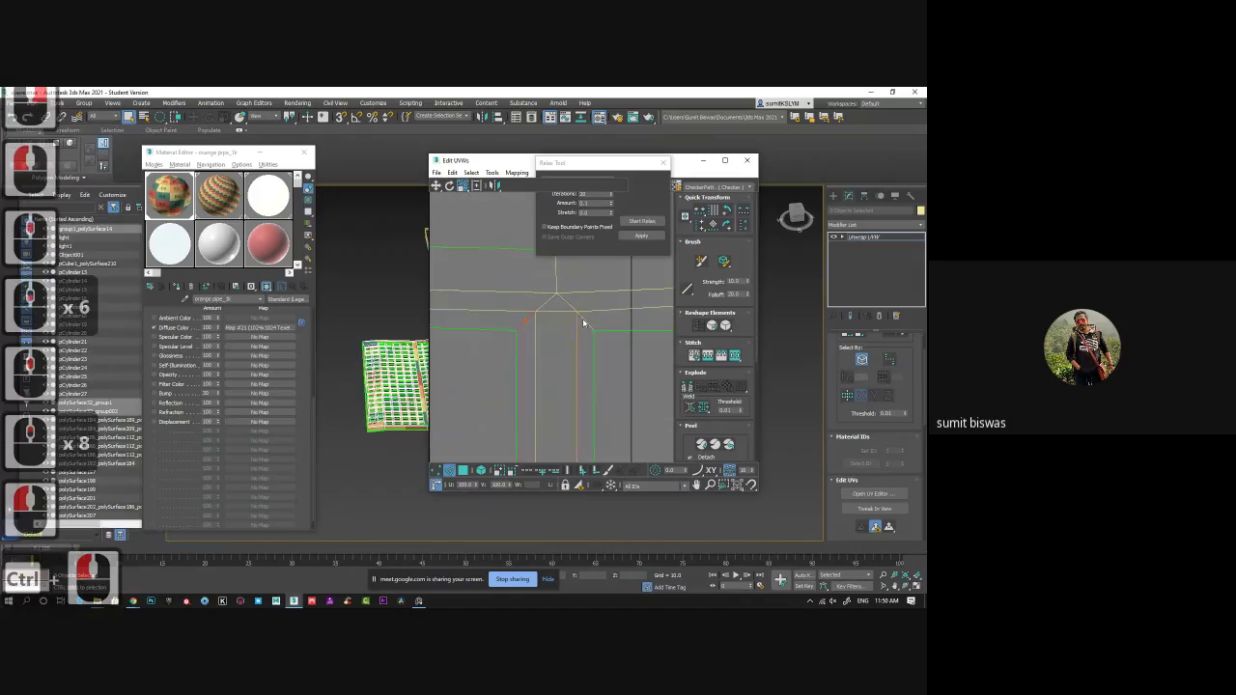
left_click(560, 310, "ctrl")
left_click(560, 311, "ctrl")
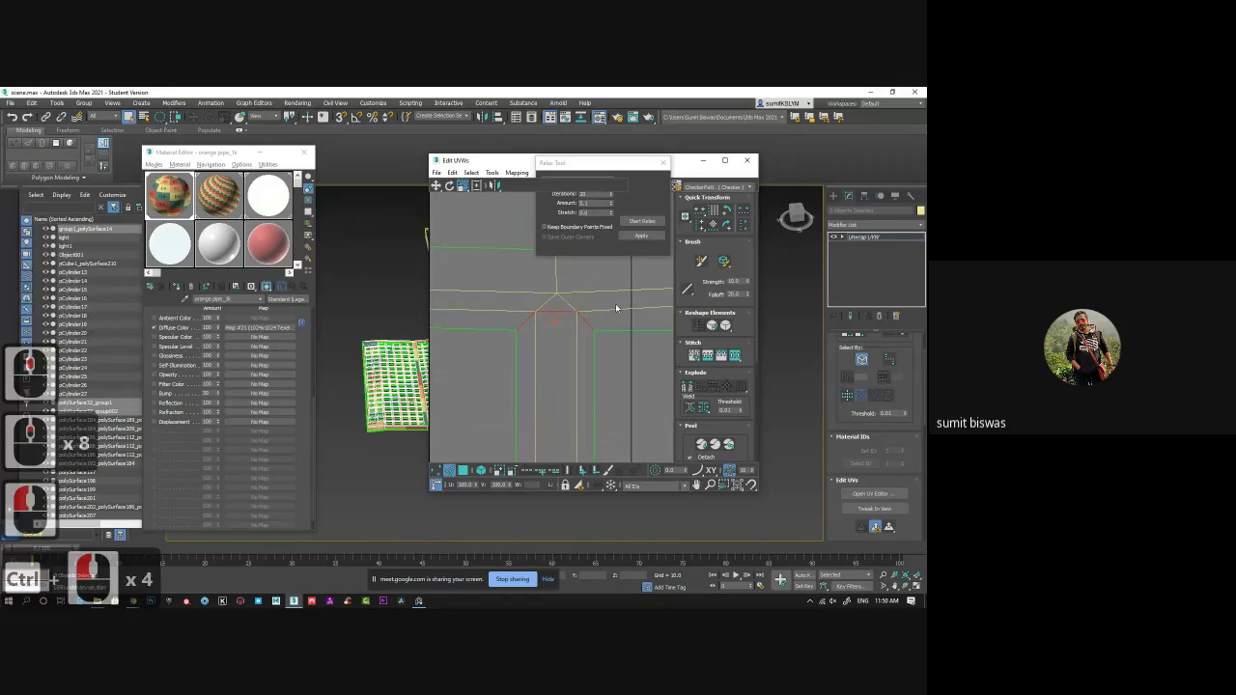
right_click(614, 310)
left_click(592, 326)
Break the UV edges where the left crossbar's upper end meets the frame border.
middle_click_drag(452, 392, 587, 398)
scroll(587, 398, "down", 3)
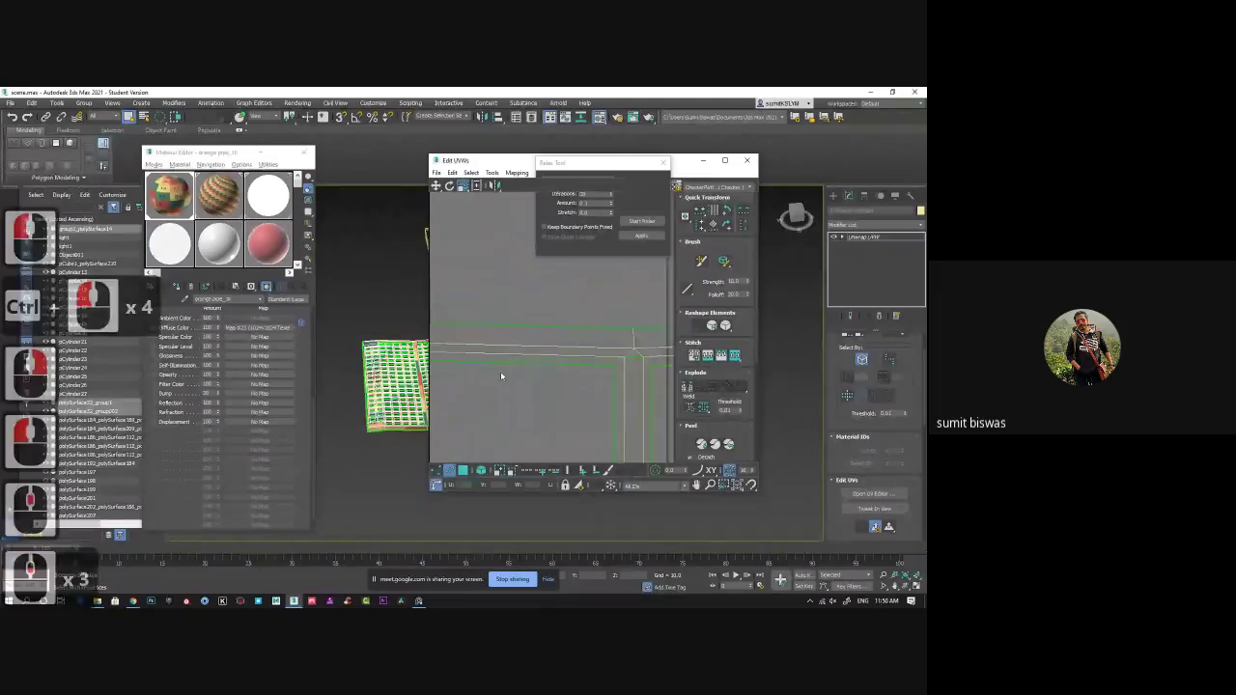
middle_click_drag(635, 357, 488, 351)
scroll(489, 351, "up", 2)
left_click(490, 346, "ctrl")
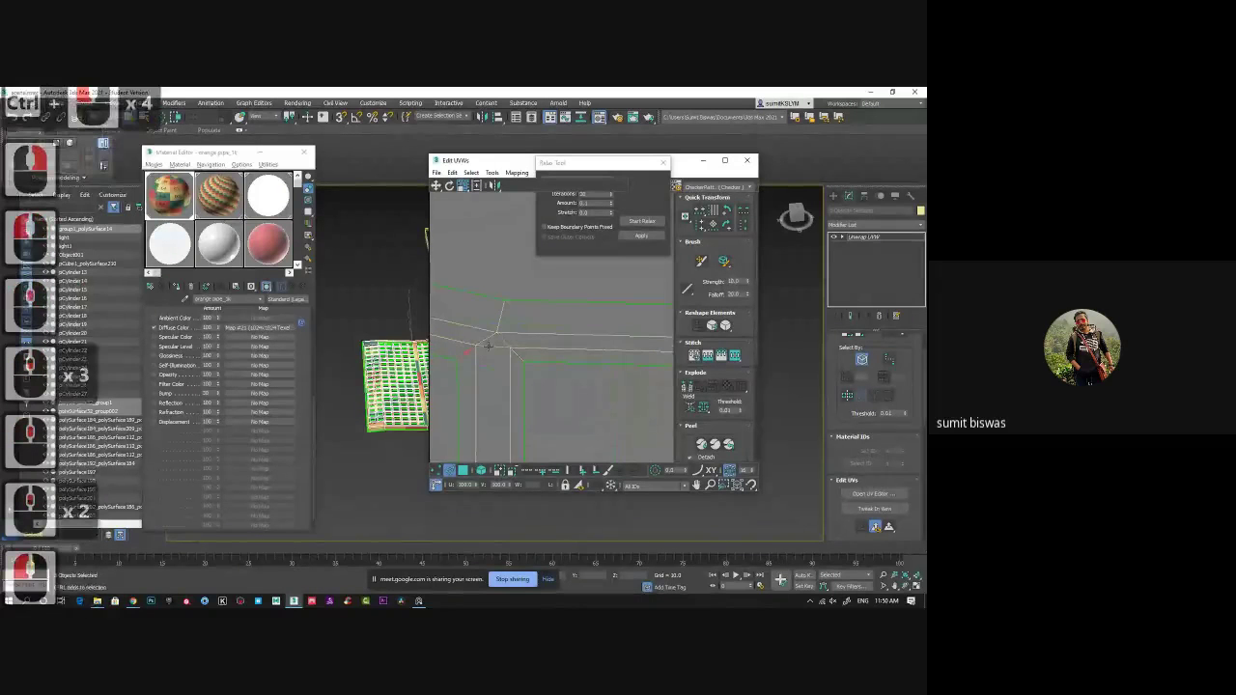
left_click(520, 357, "ctrl")
right_click(576, 322)
left_click(554, 331)
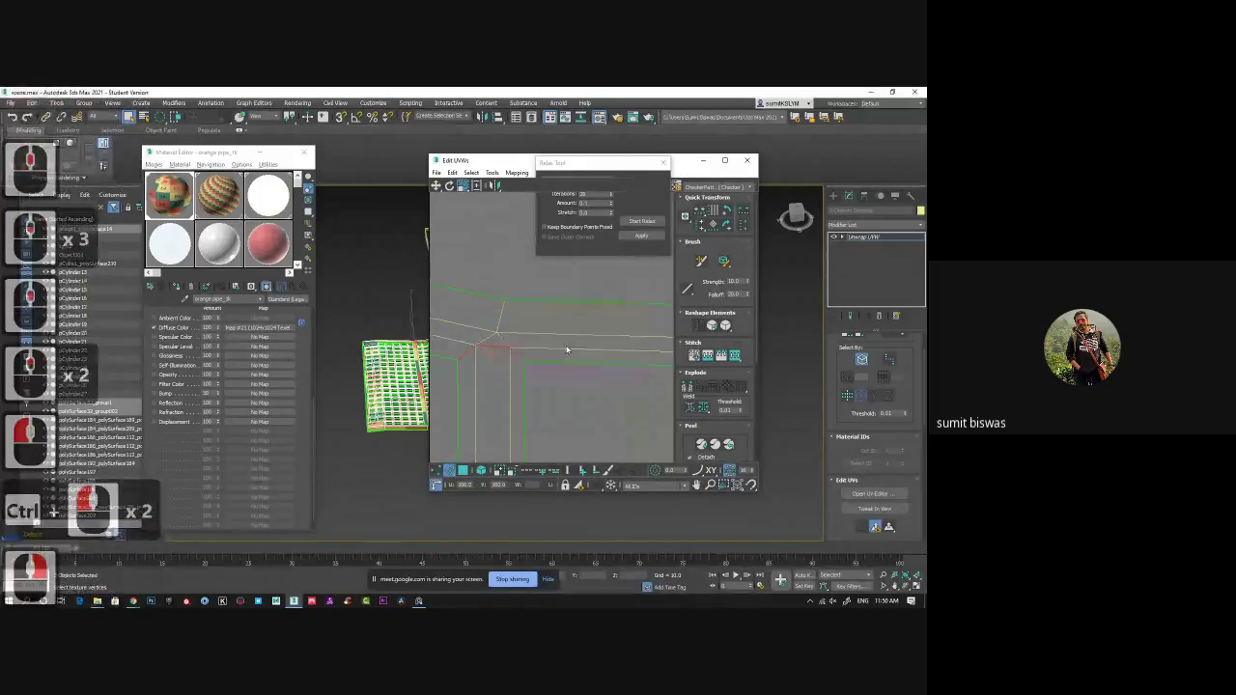
Select both detached crossbar shells as polygons and move them into the empty space below the frame shell.
scroll(543, 386, "down", 7)
scroll(550, 398, "down", 3)
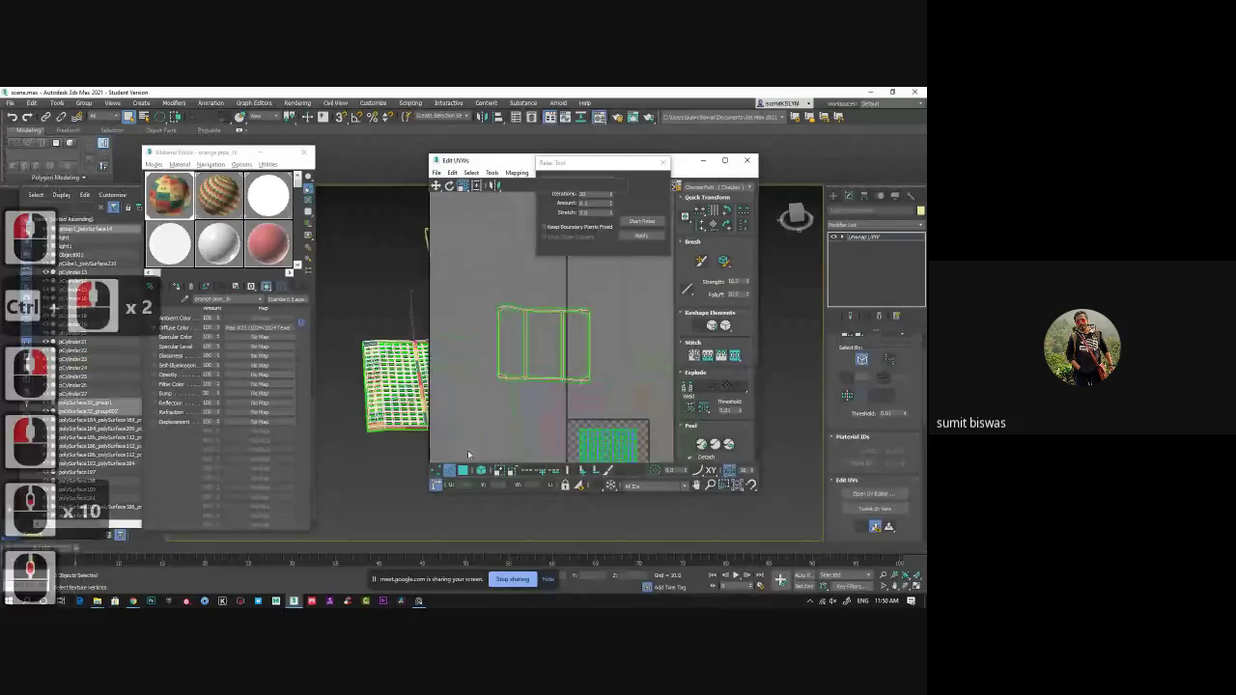
left_click(439, 473)
scroll(540, 362, "up", 1)
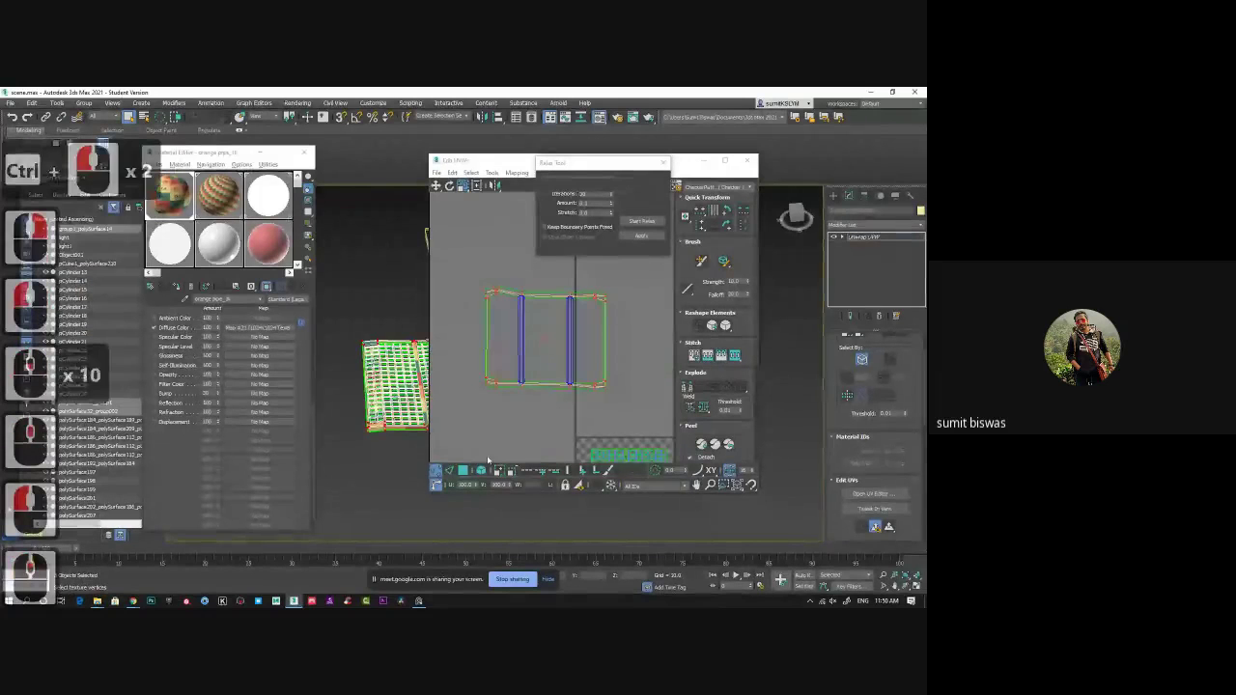
left_click_drag(471, 456, 627, 277)
key("3")
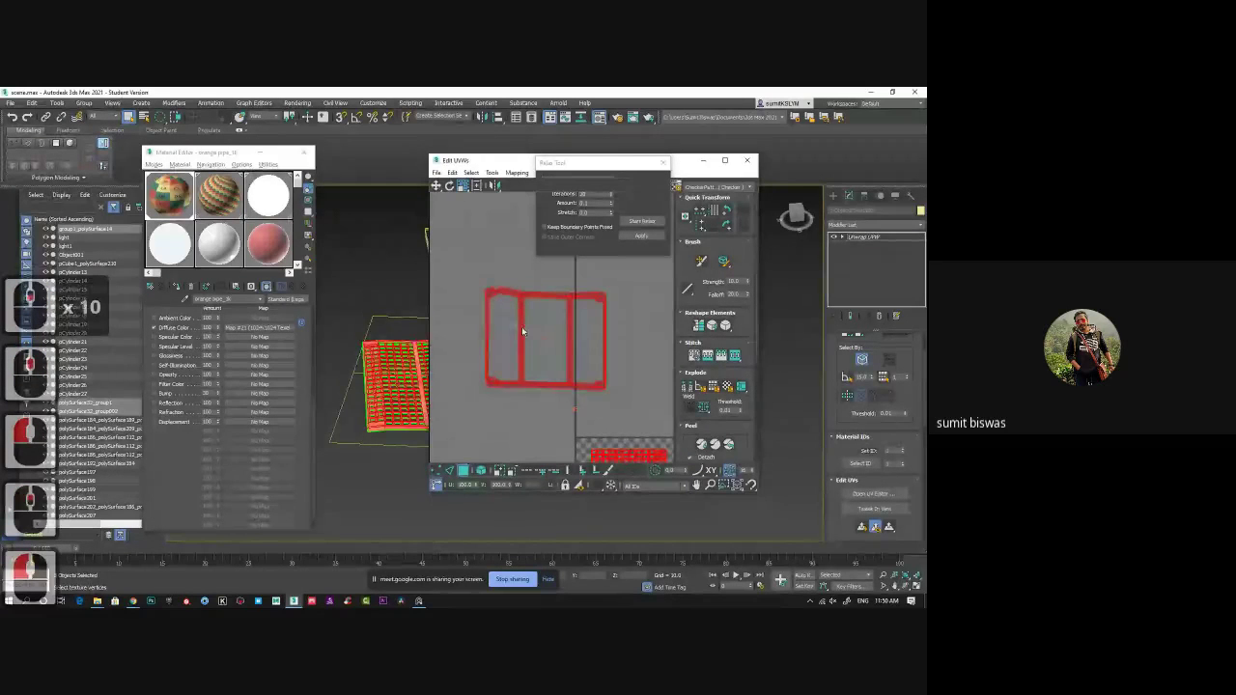
left_click(570, 339)
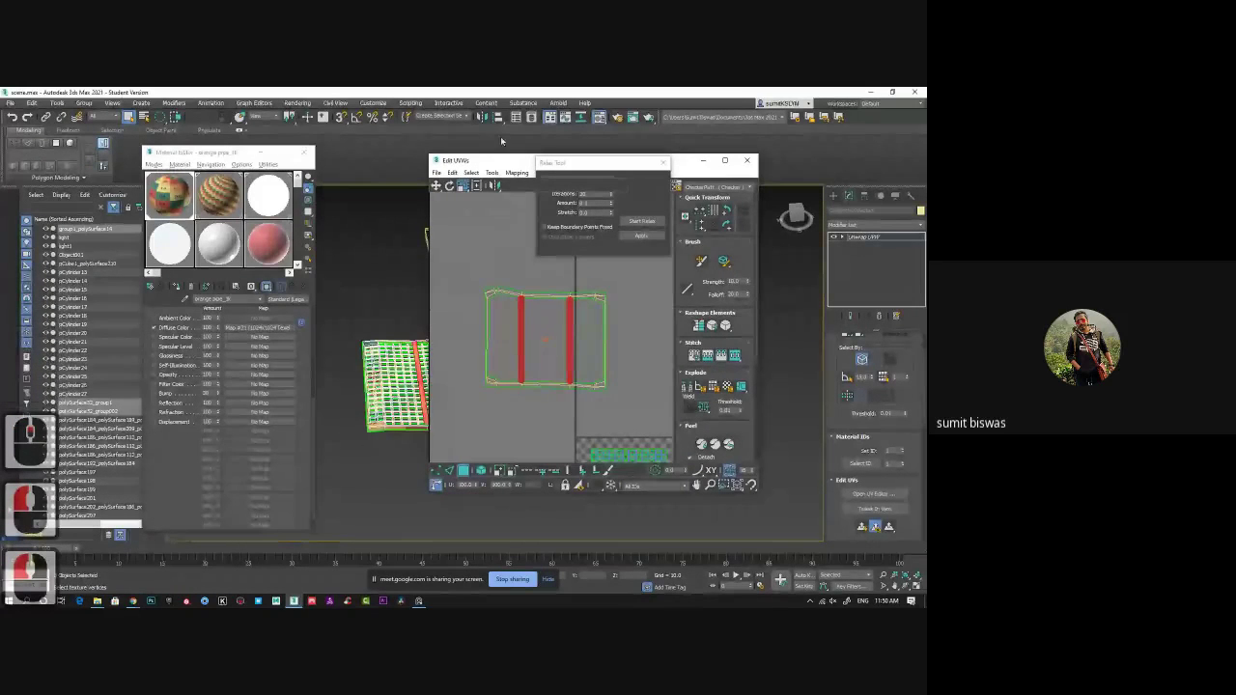
left_click(463, 185)
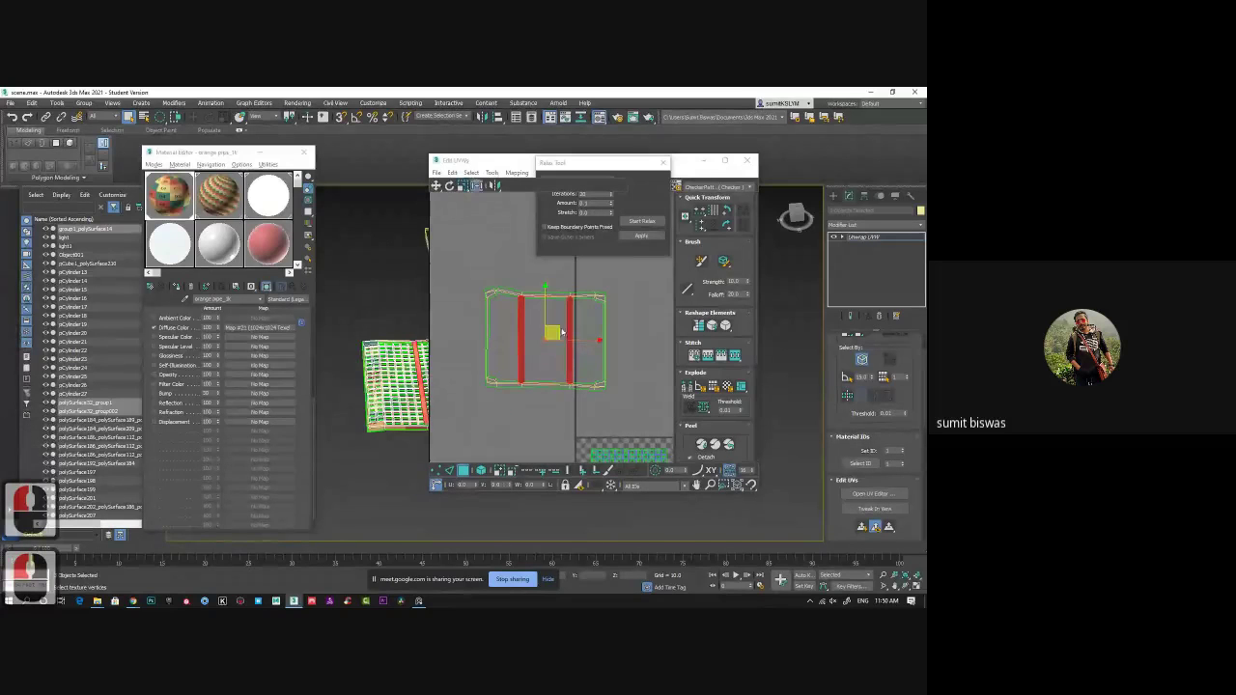
left_click_drag(554, 331, 515, 460)
middle_click_drag(541, 433, 560, 294)
left_click(557, 295)
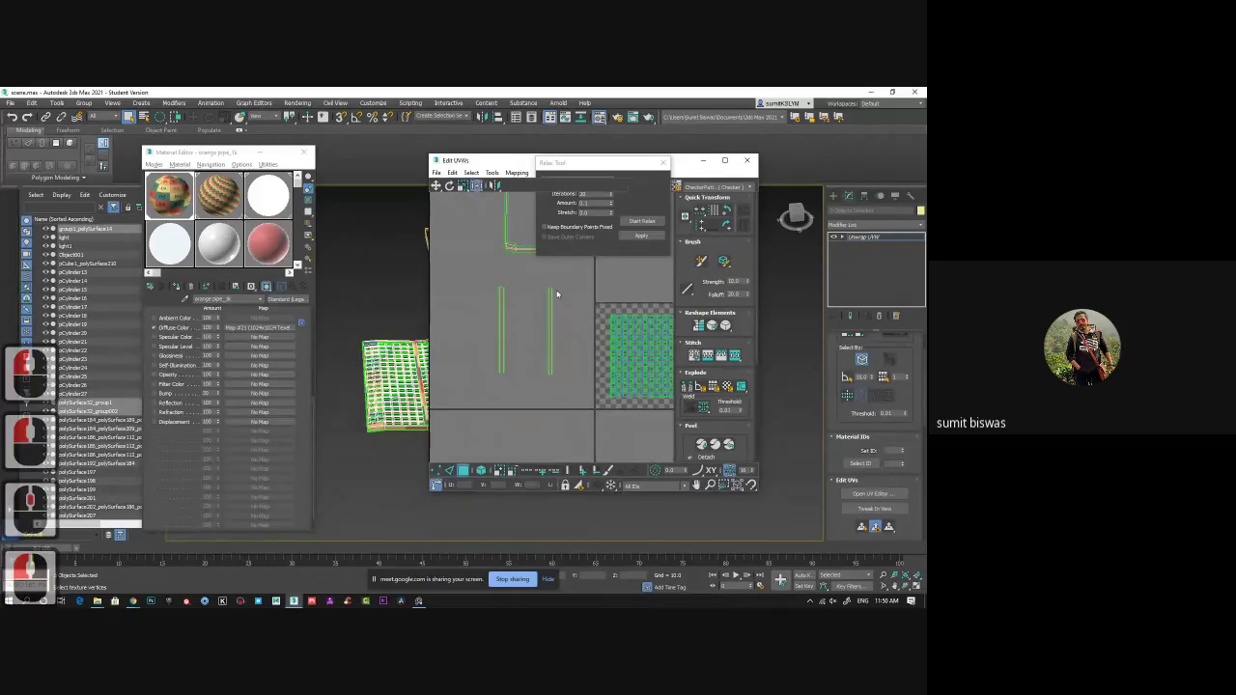
Move the right crossbar shell close beside the left crossbar shell.
left_click(549, 328)
scroll(553, 328, "up", 3)
left_click_drag(548, 328, 463, 327)
Select both crossbar shells and relax them by polygon angles with 20 iterations.
middle_click_drag(532, 352, 588, 349)
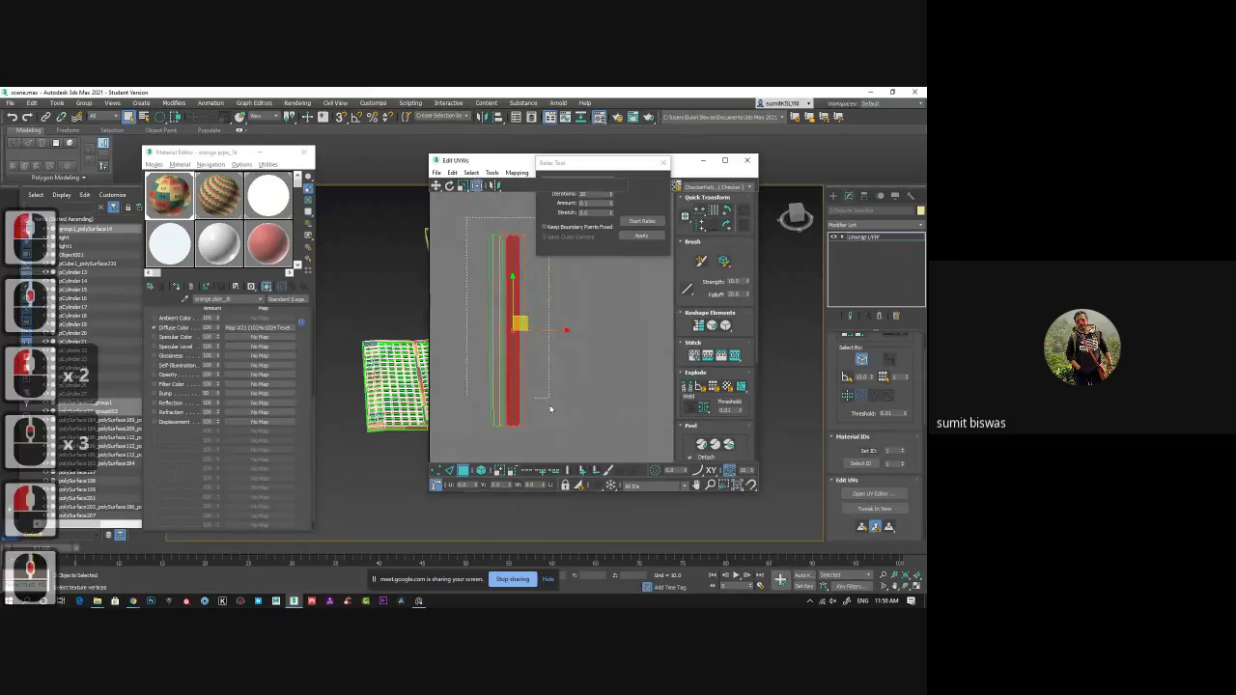
left_click(642, 221)
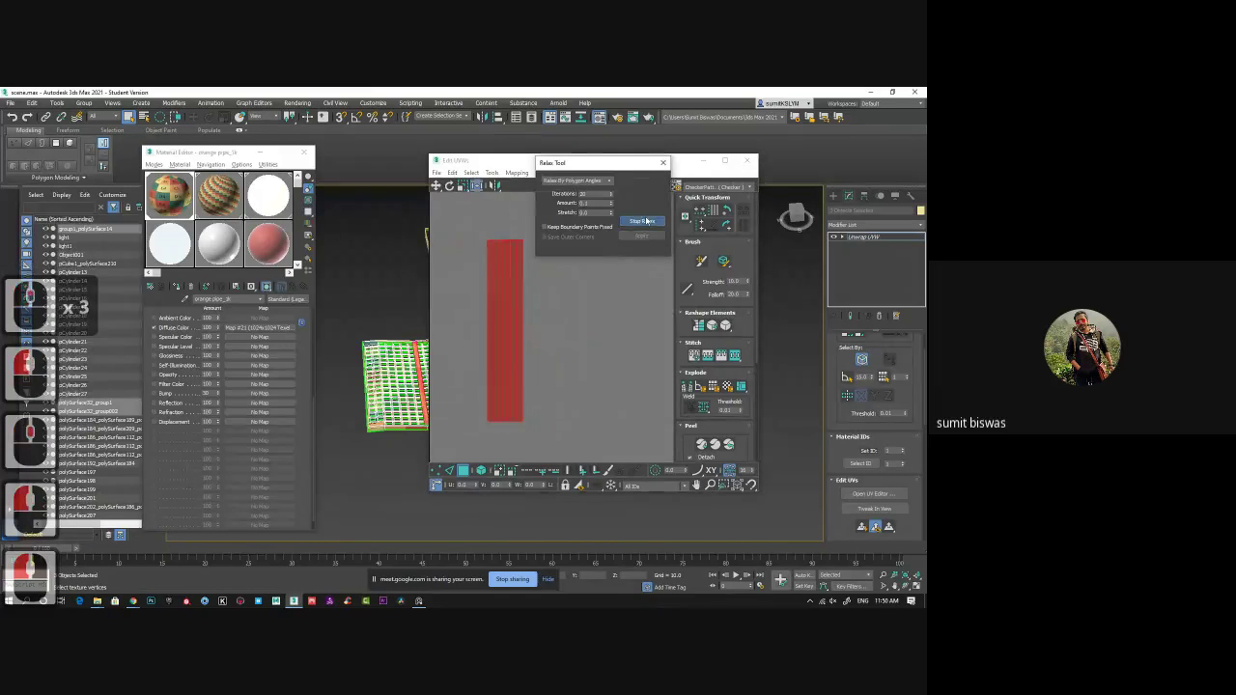
left_click(645, 221)
left_click(552, 284)
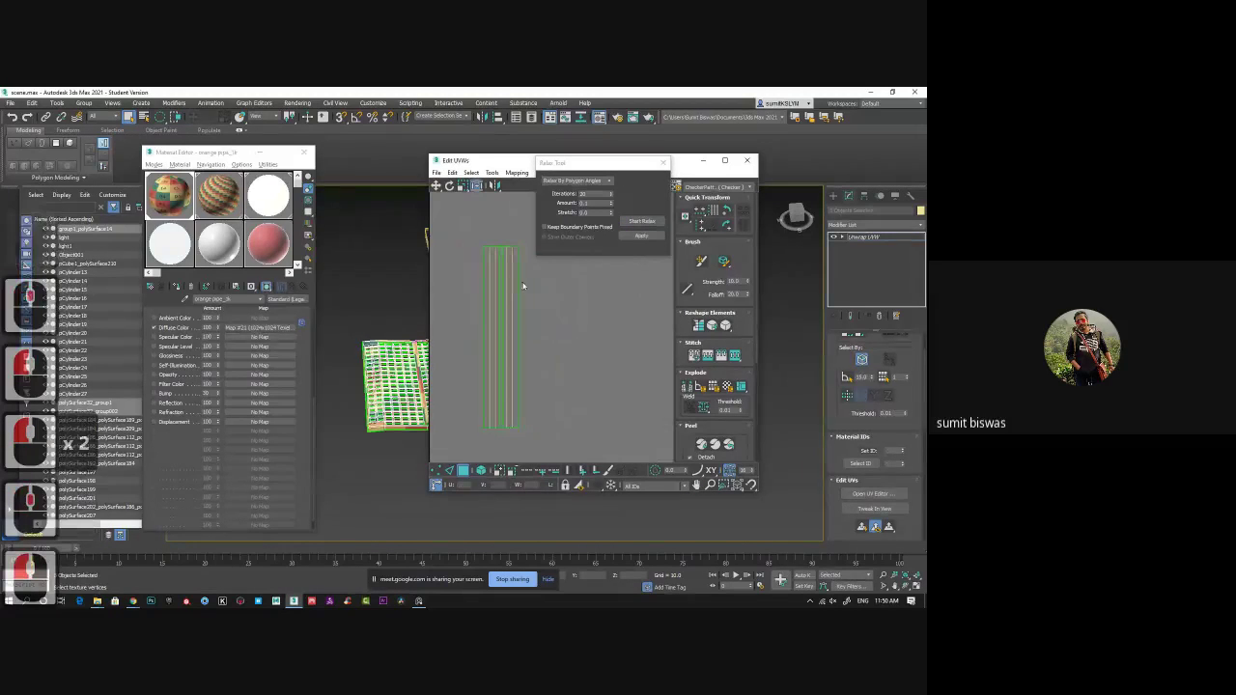
Select the whole right crossbar shell as an element and move it clear of the left crossbar shell.
left_click(523, 285)
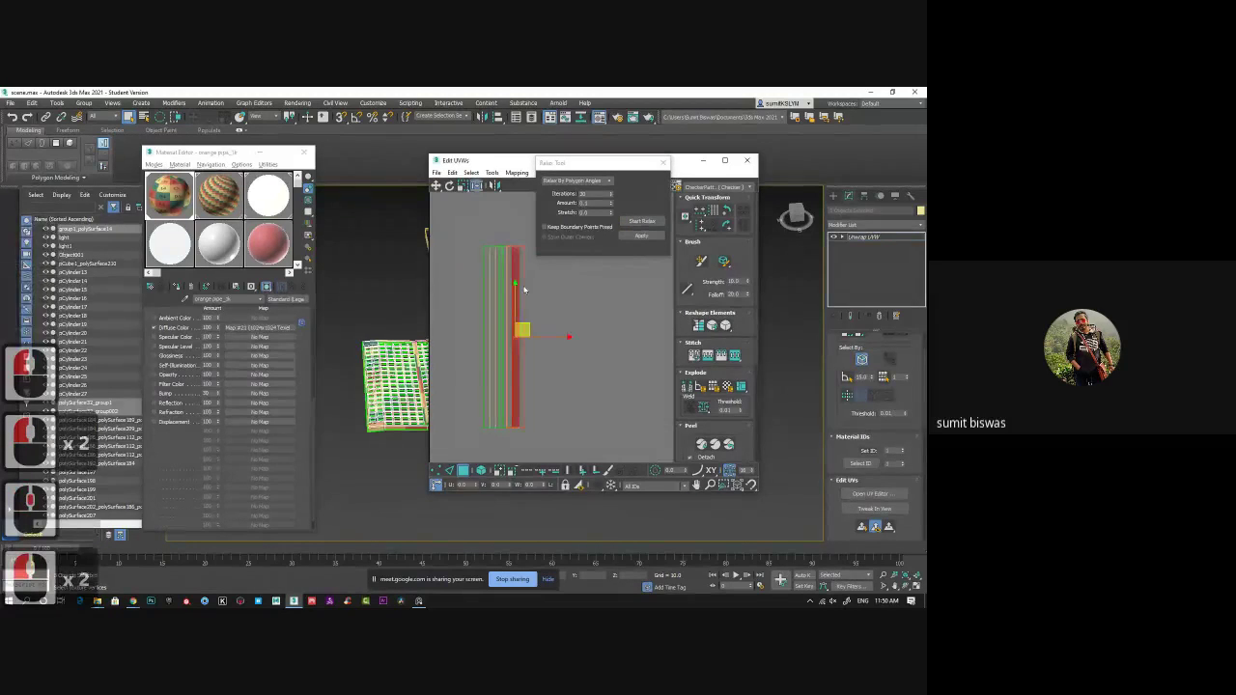
left_click(483, 471)
left_click_drag(550, 432, 502, 407)
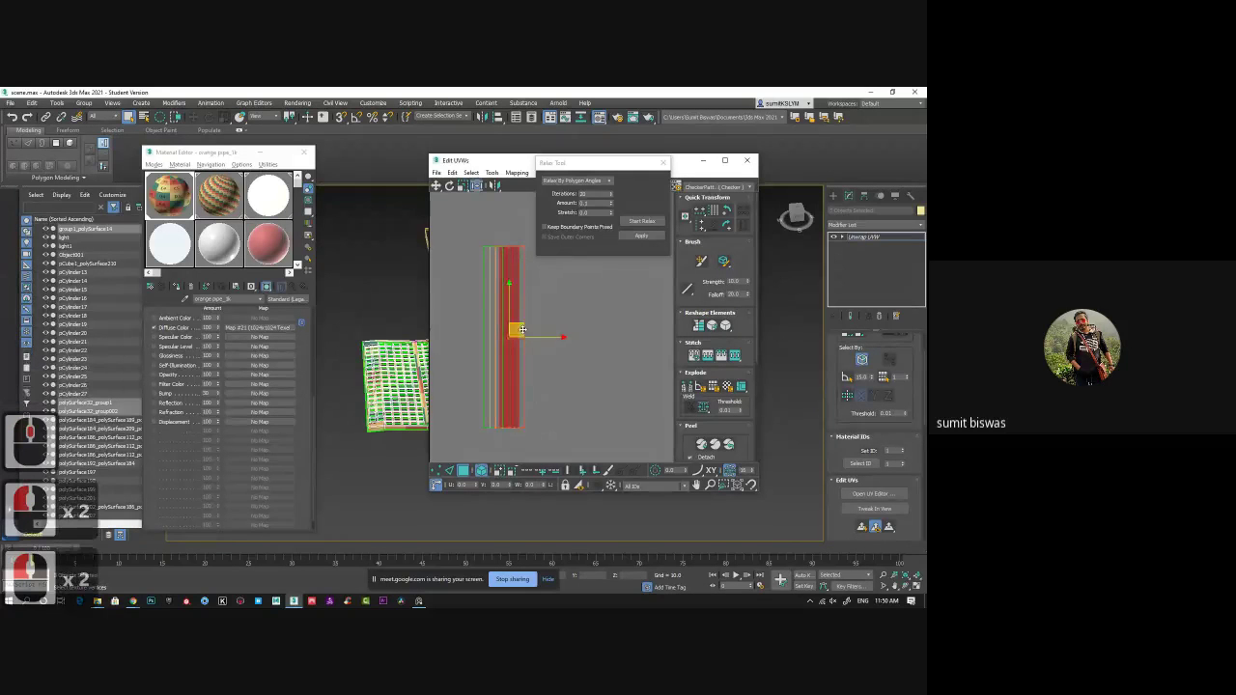
left_click_drag(563, 337, 573, 339)
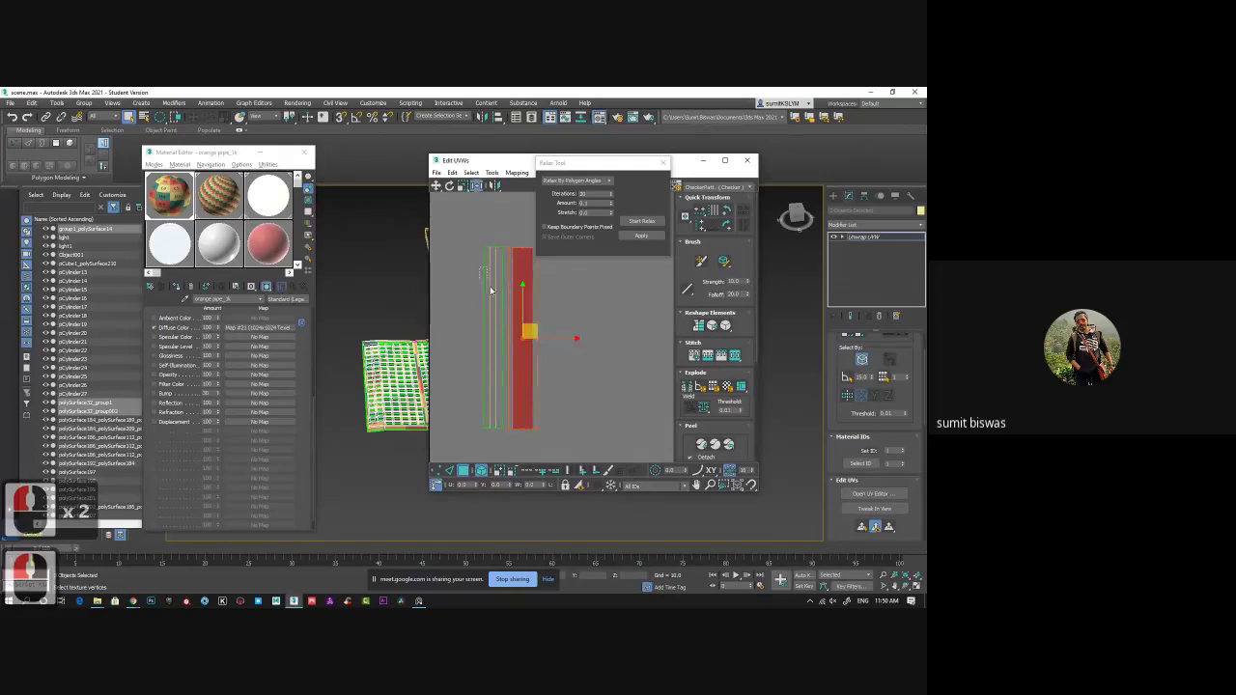
Add the left crossbar shell to the selection and move both shells onto the checker tile's left edge beside the grating.
left_click(490, 290, "ctrl")
scroll(497, 304, "down", 3)
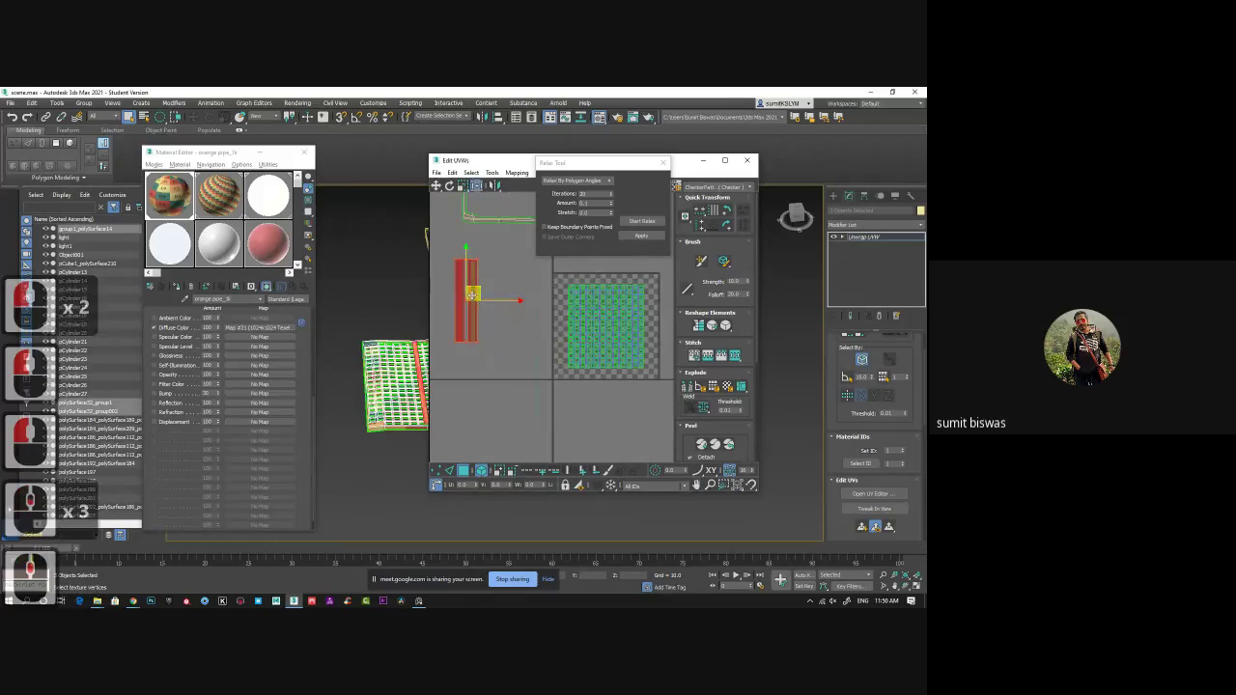
left_click_drag(472, 294, 577, 325)
scroll(573, 331, "up", 8)
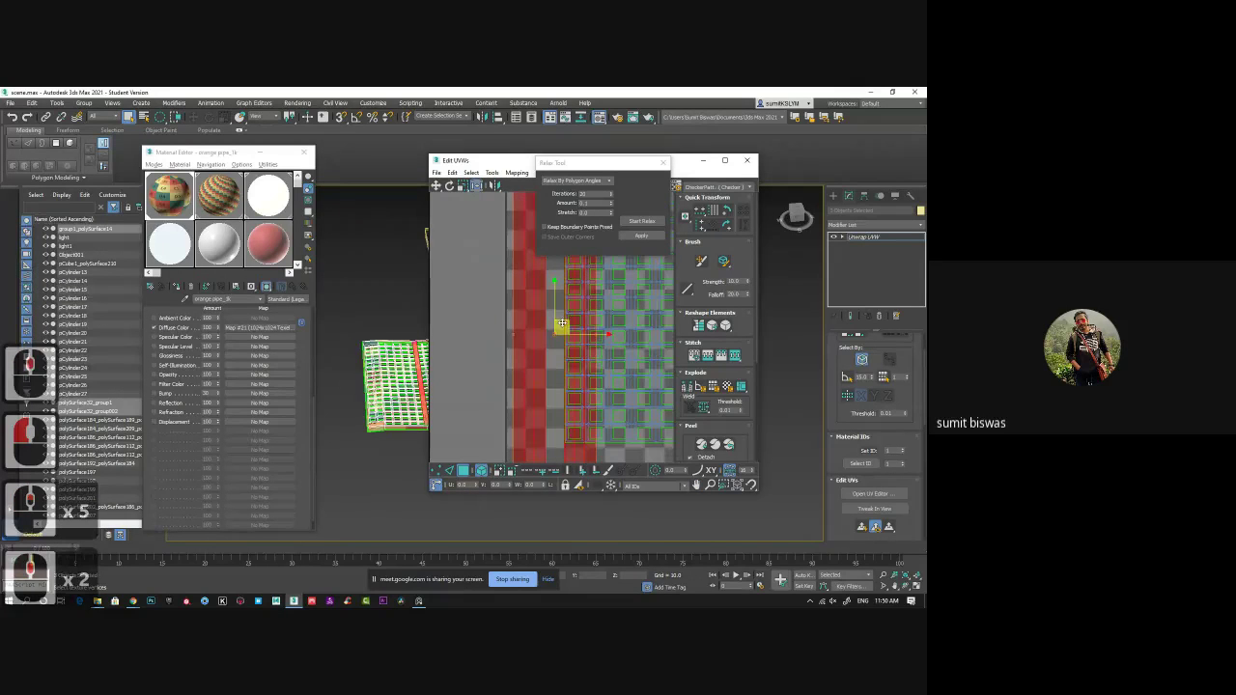
middle_click_drag(569, 307, 536, 268)
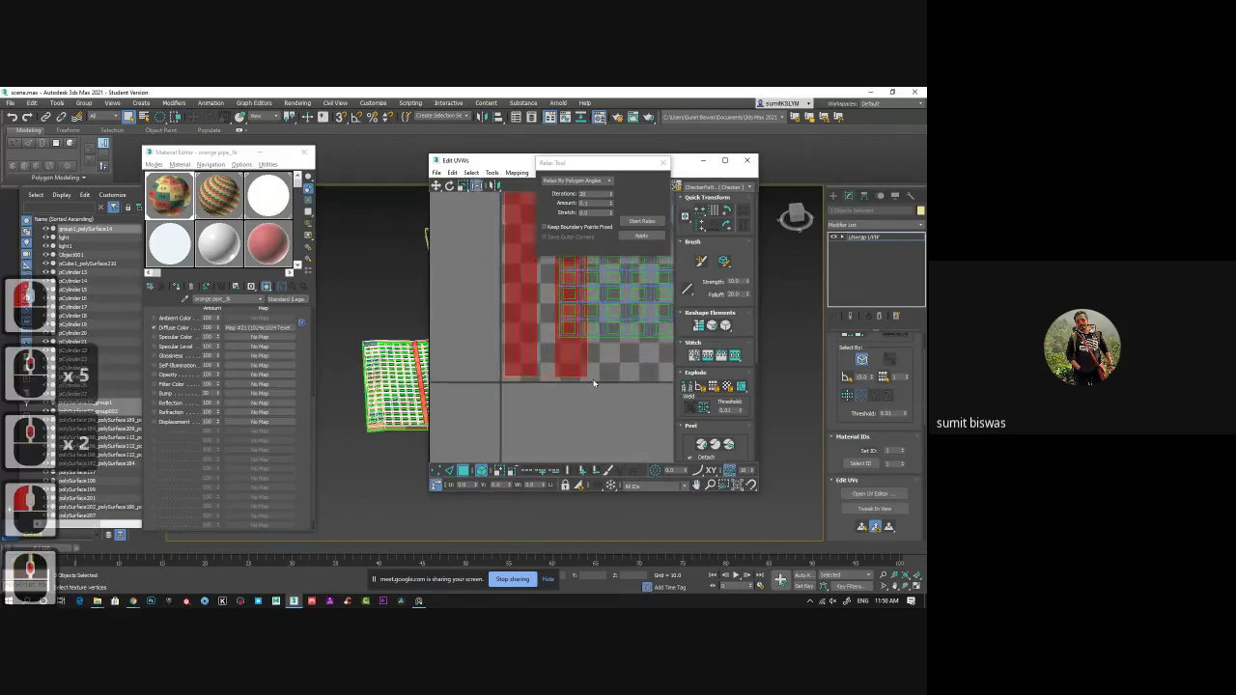
Move the right crossbar shell sideways until it sits snugly against the left crossbar shell.
left_click(583, 376)
middle_click_drag(616, 309, 603, 381)
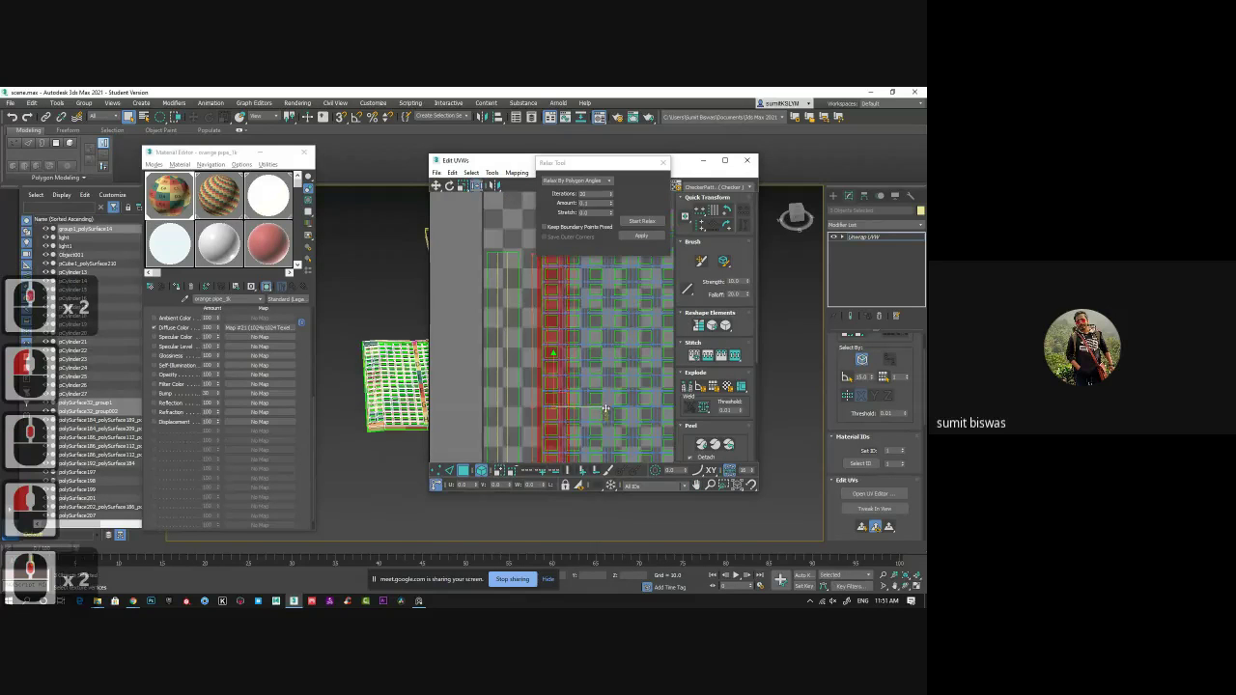
left_click_drag(605, 408, 591, 408)
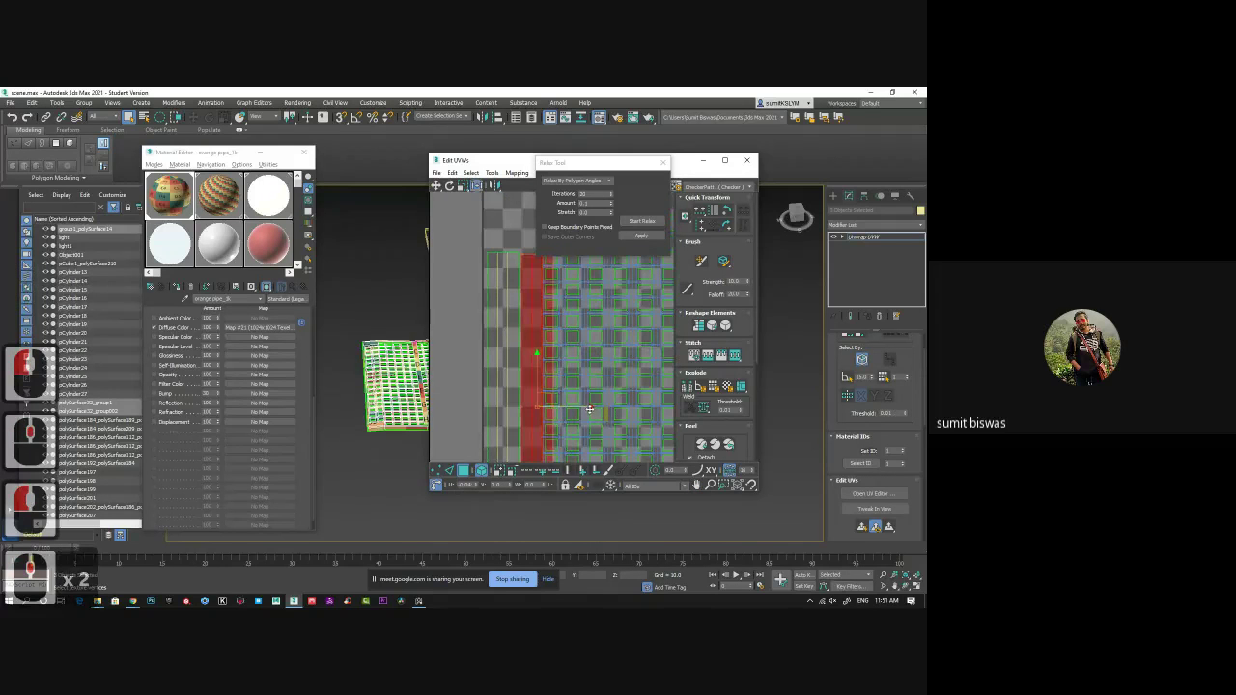
Select both crossbar shells and move them off the checker tile into the empty space left of it.
middle_click_drag(597, 347, 603, 223)
left_click_drag(571, 439, 571, 439)
middle_click_drag(591, 336, 592, 353)
scroll(593, 353, "down", 3)
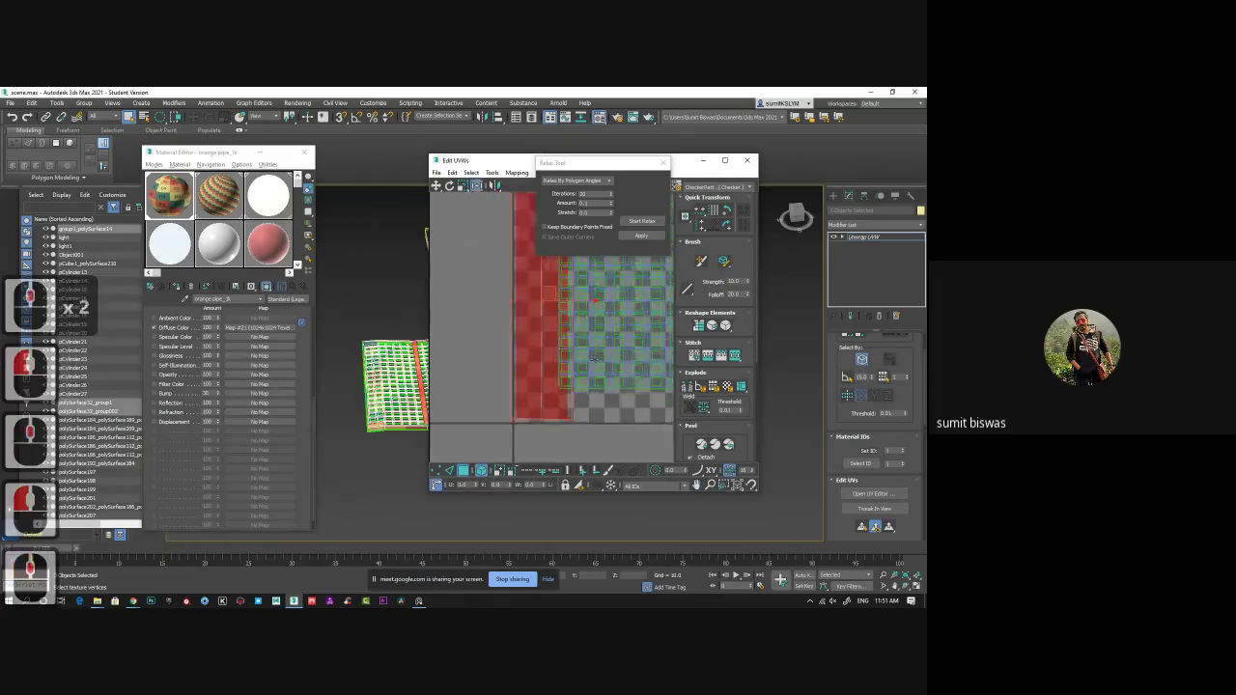
left_click_drag(613, 325, 530, 325)
scroll(560, 324, "down", 3)
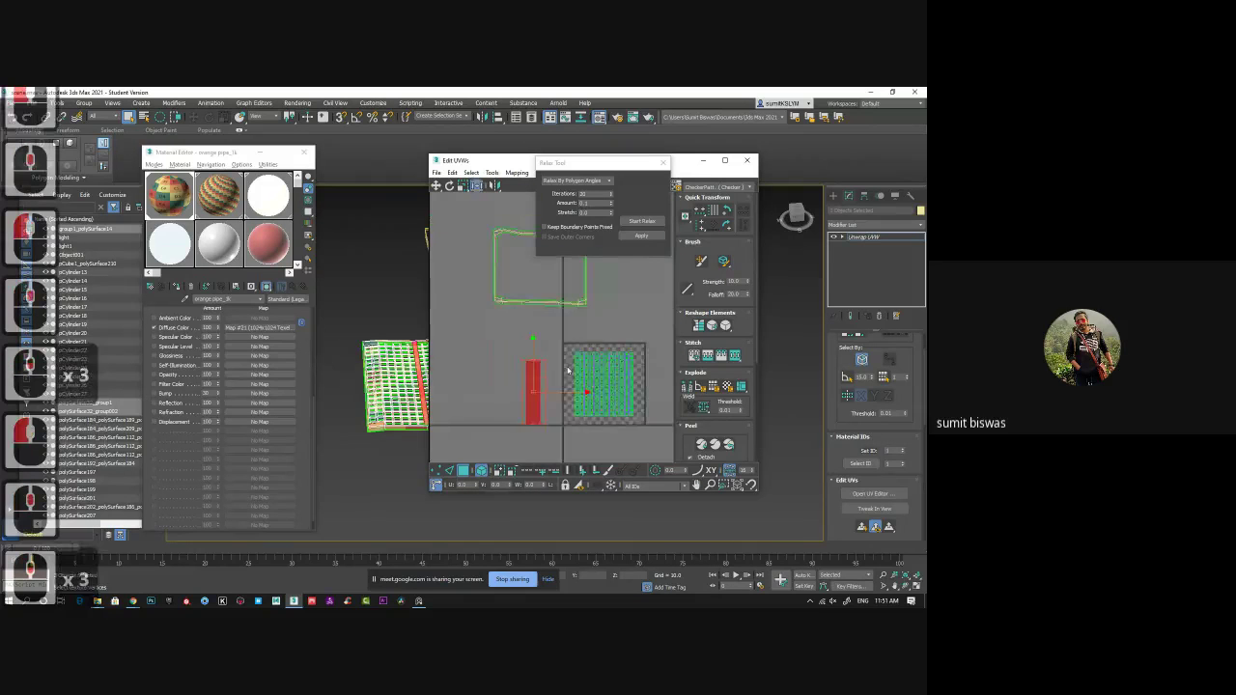
Switch to edge selection and try to select the short edge at the frame border shell's lower-left corner.
middle_click_drag(549, 303, 541, 334)
scroll(498, 332, "up", 3)
scroll(502, 331, "down", 3)
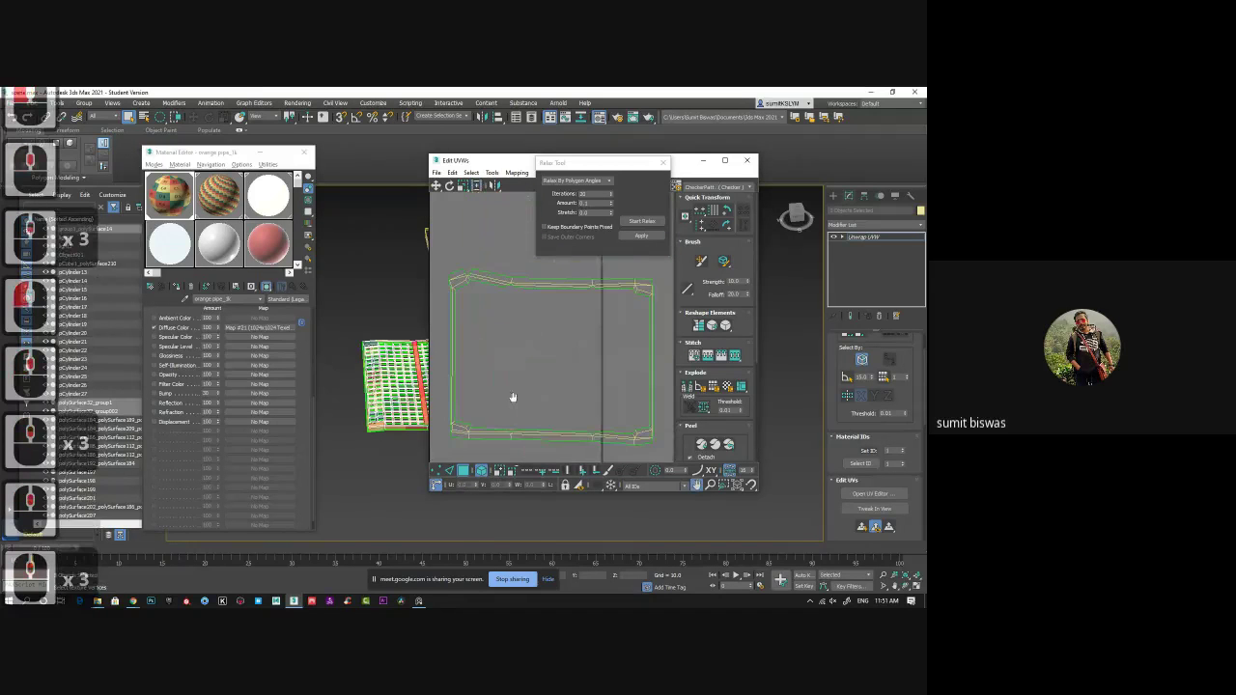
scroll(557, 351, "down", 2)
middle_click_drag(557, 389, 539, 330)
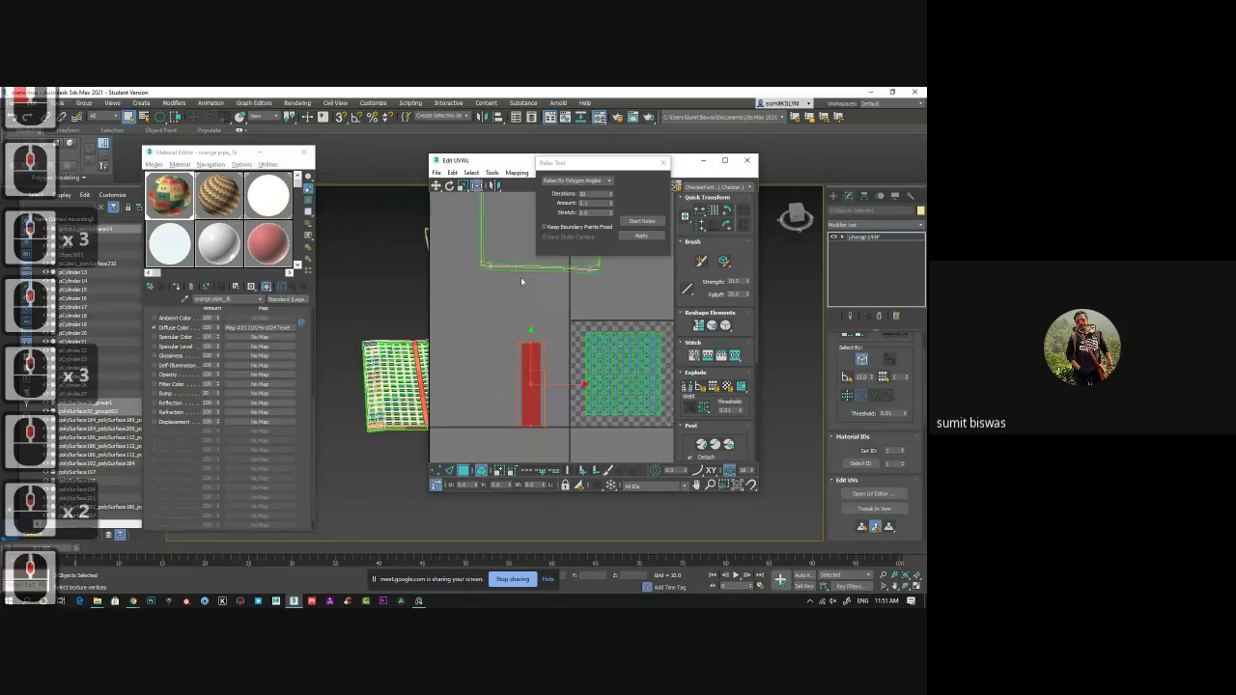
scroll(521, 281, "up", 6)
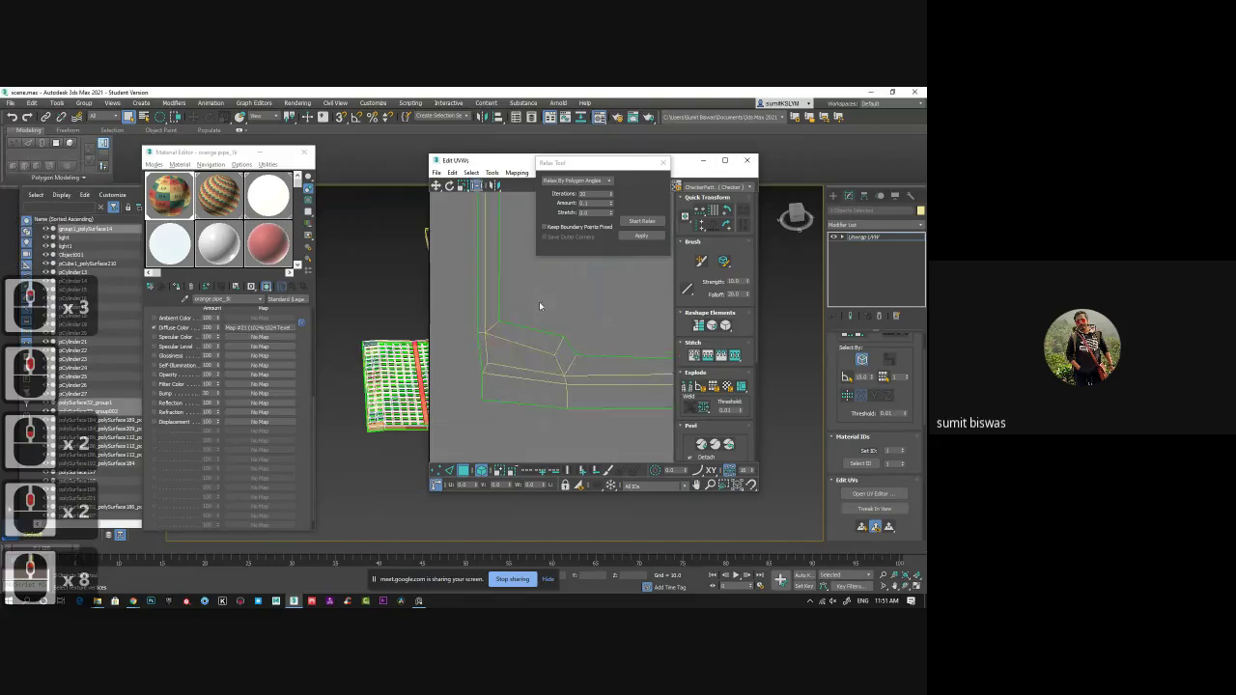
left_click(449, 471)
middle_click_drag(537, 300, 533, 314)
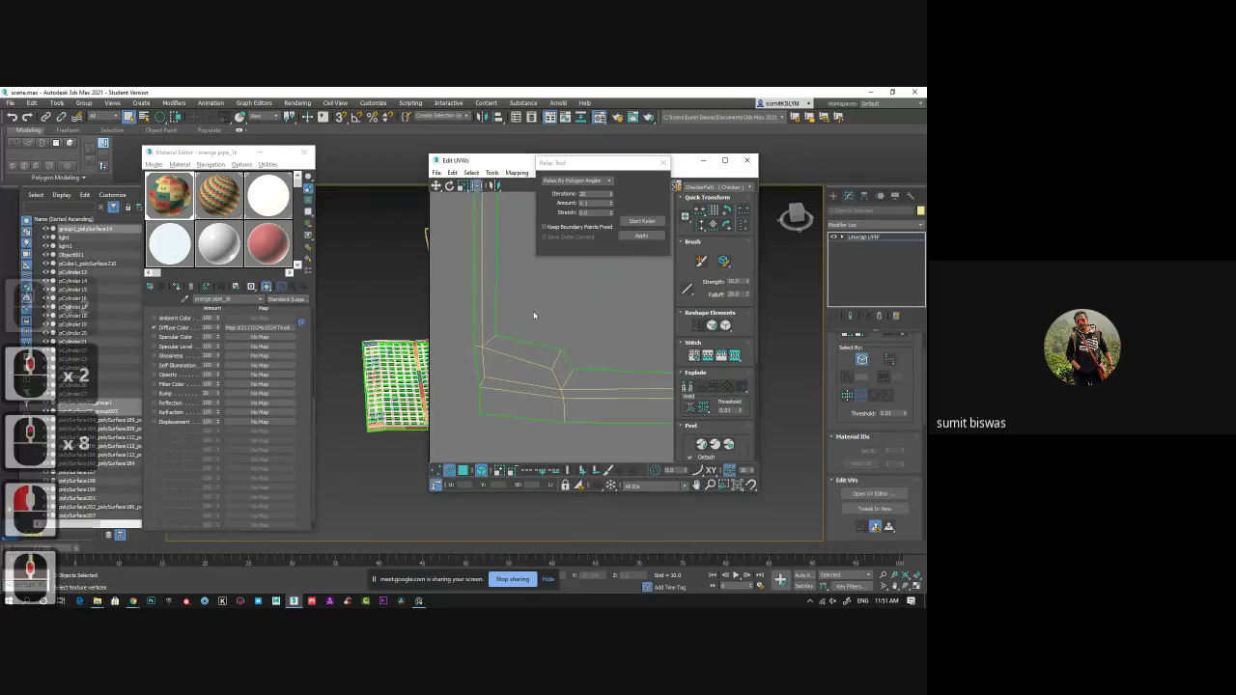
left_click(488, 342)
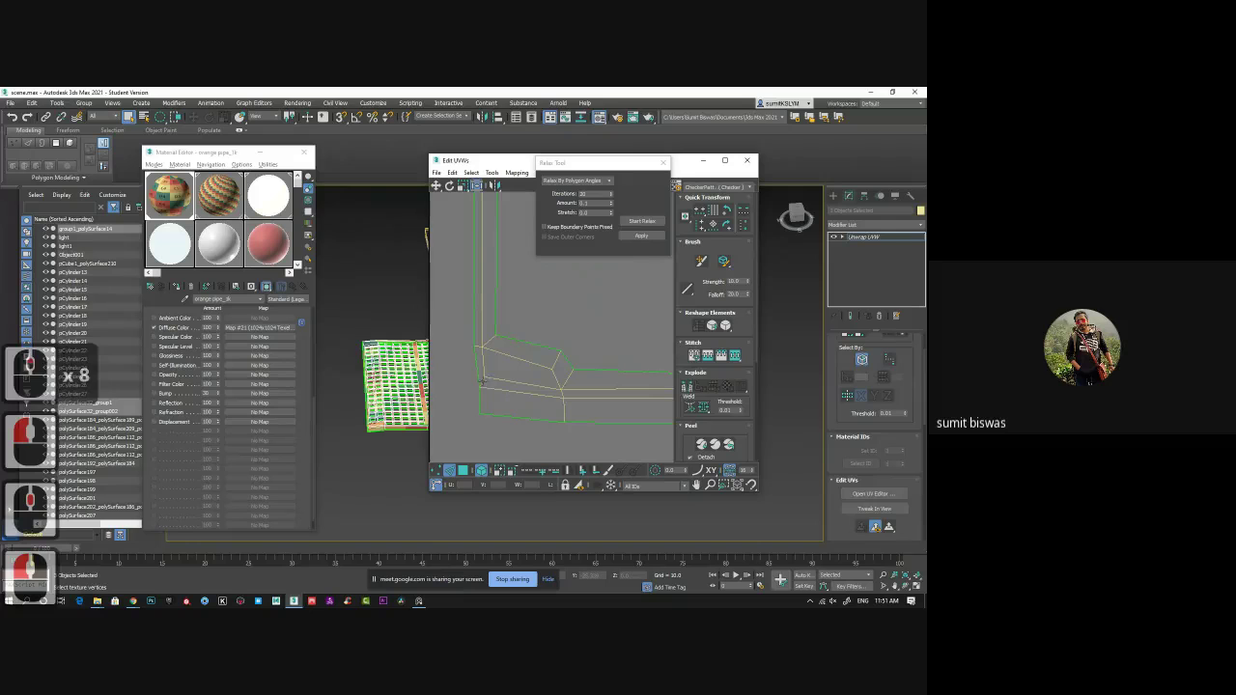
left_click(487, 344)
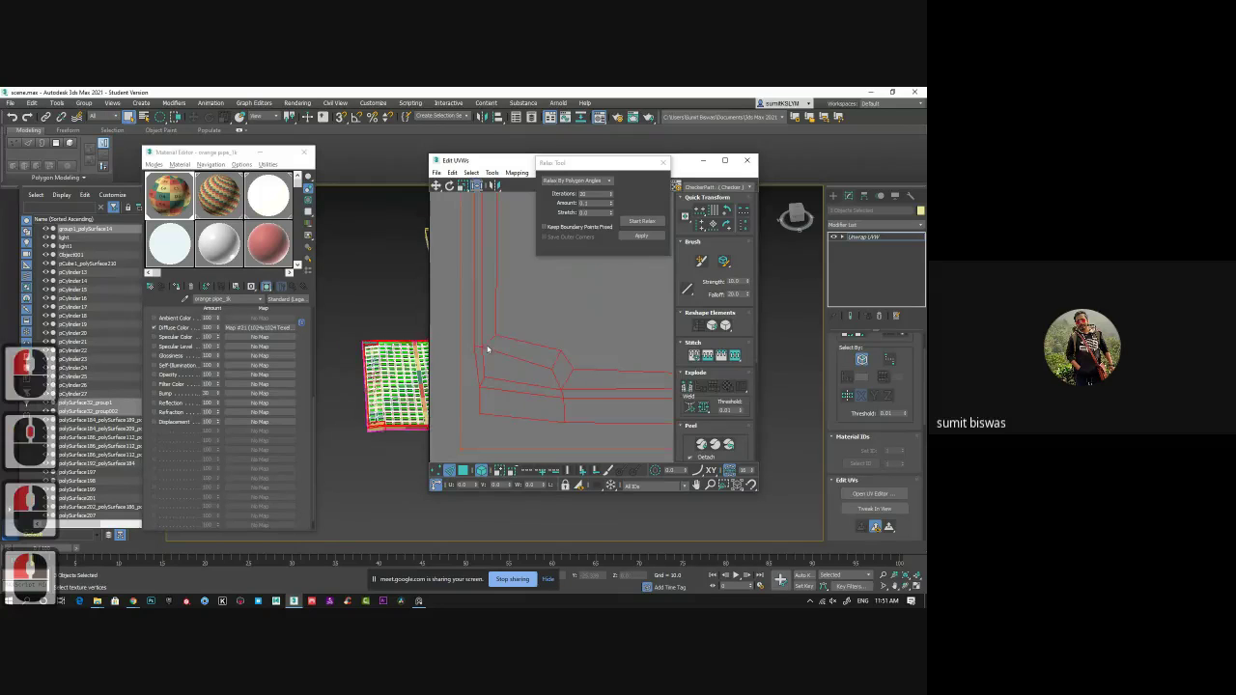
left_click(496, 350)
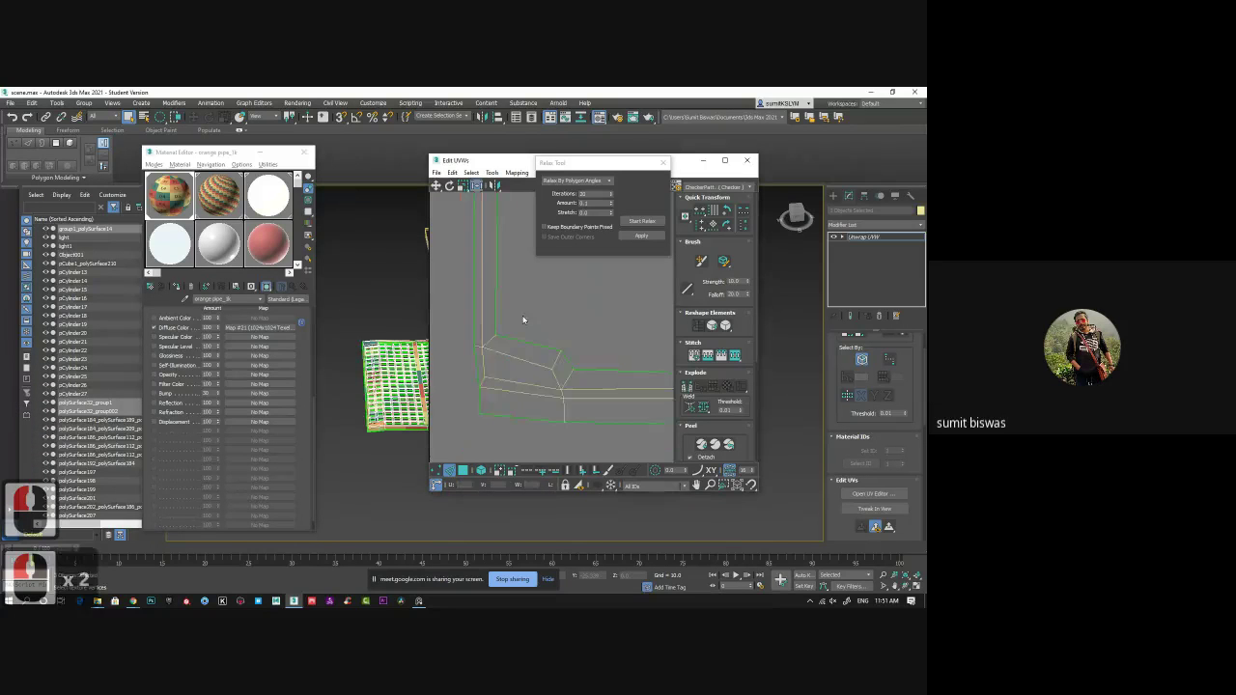
Break the UV edges where the frame border's top strip meets its upper-left corner.
middle_click_drag(517, 367, 516, 386)
scroll(515, 388, "down", 4)
middle_click(536, 364)
middle_click_drag(557, 222, 514, 324)
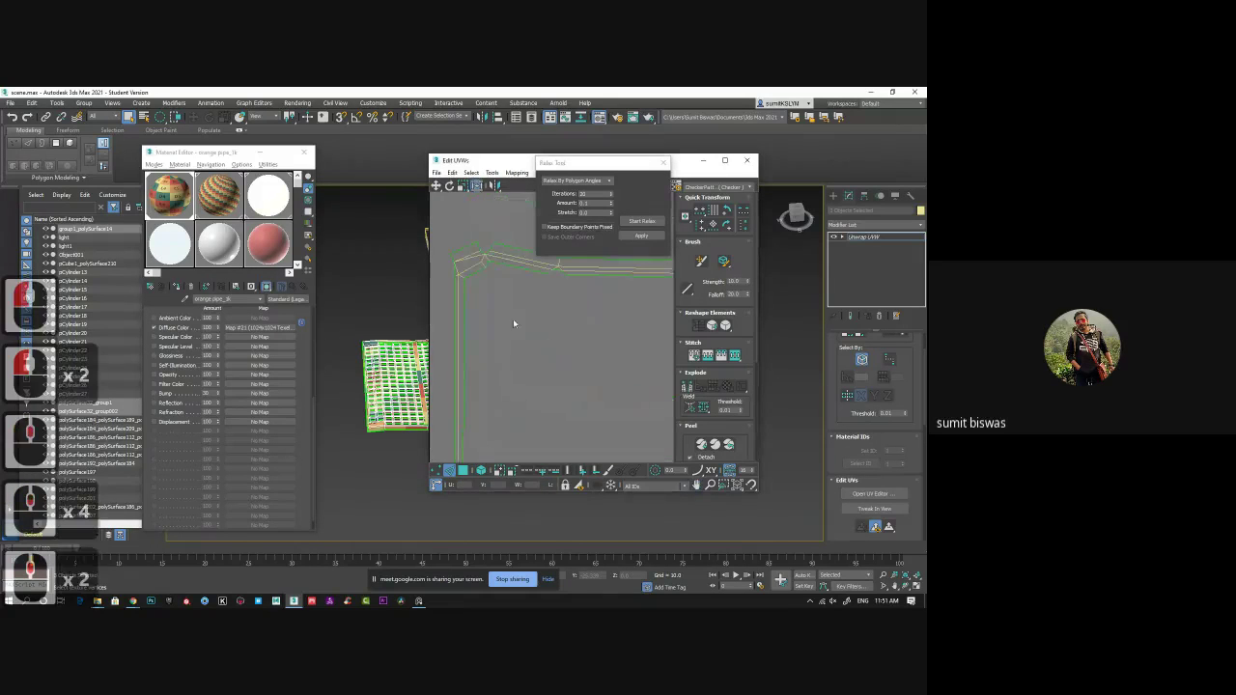
scroll(479, 259, "up", 4)
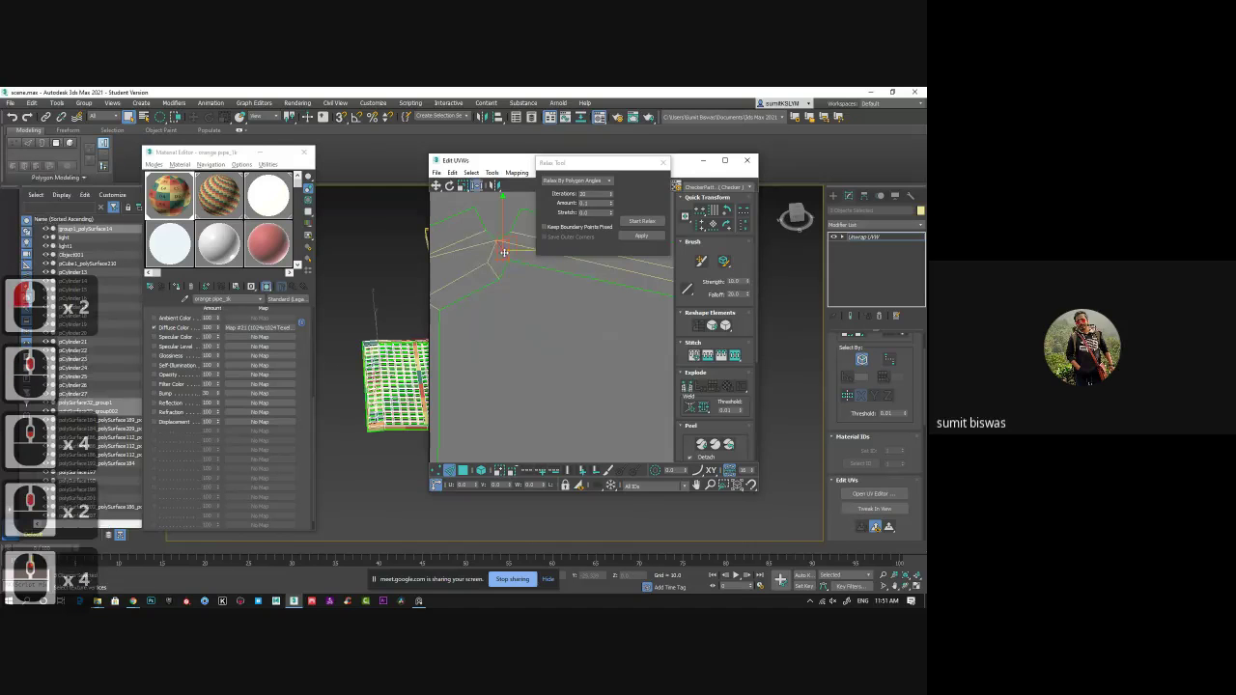
right_click(538, 298)
left_click(517, 340)
Select the edges crossing the frame border's bottom strip beside its lower-left corner and break them.
middle_click_drag(494, 261, 499, 243)
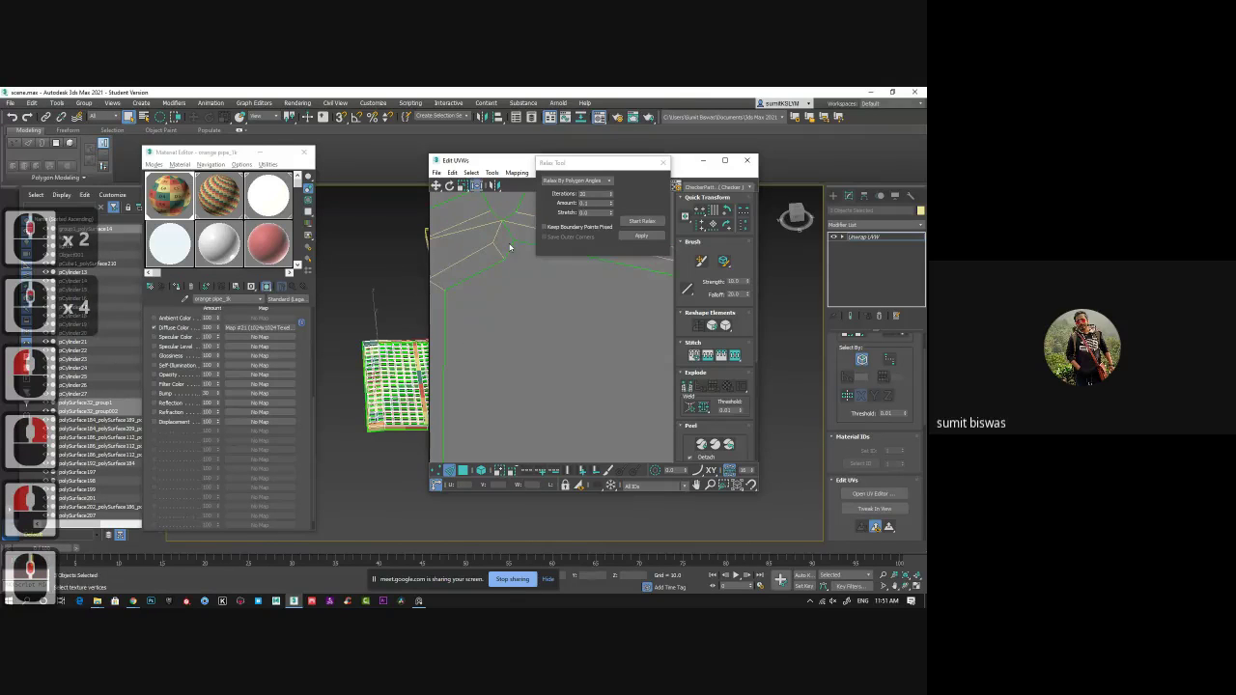
scroll(512, 290, "down", 7)
scroll(516, 313, "up", 9)
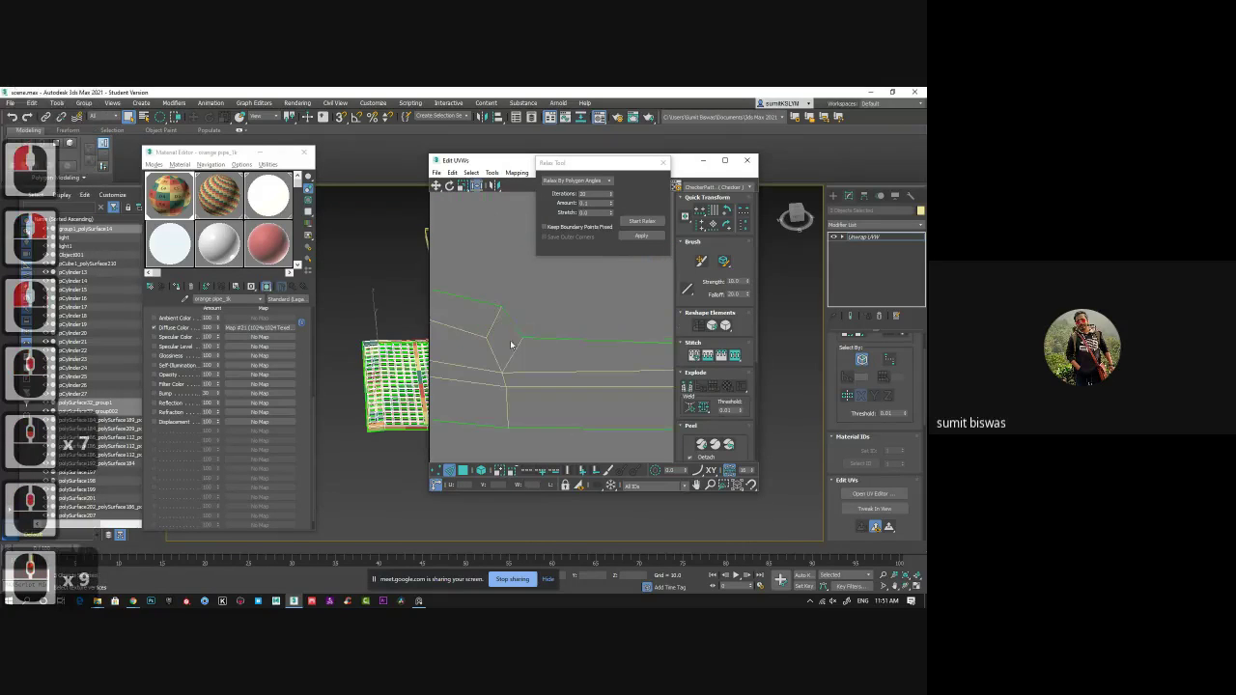
left_click(512, 356)
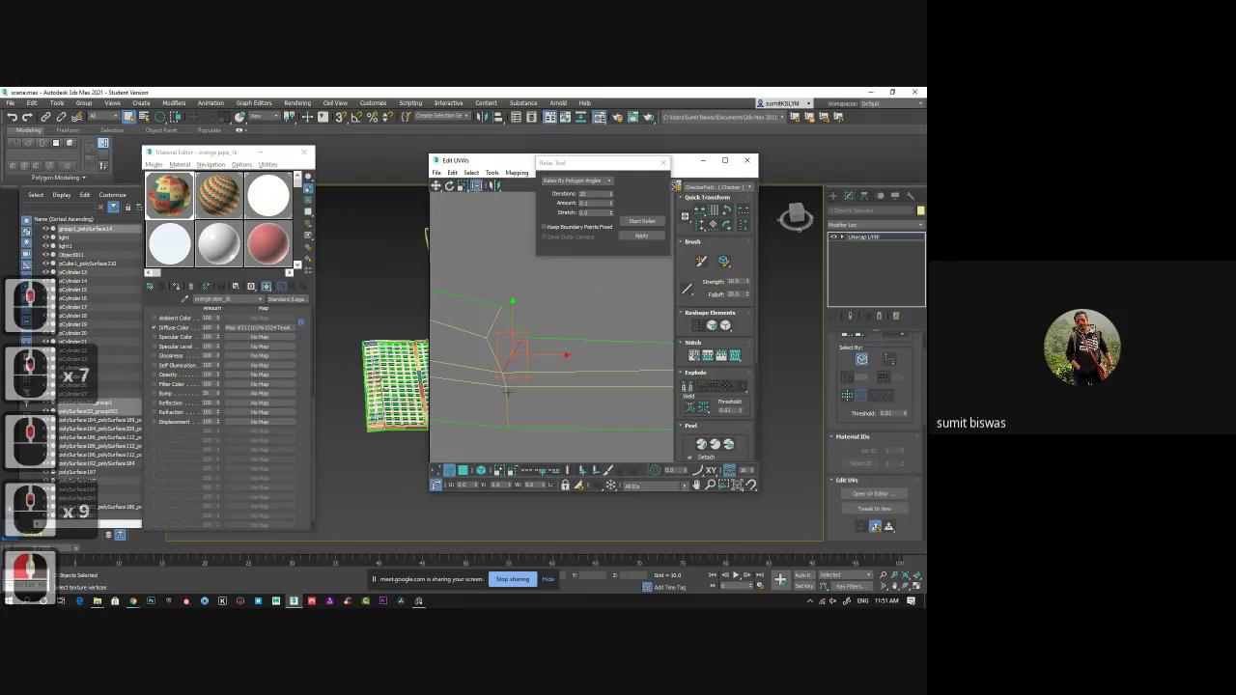
left_click(436, 185)
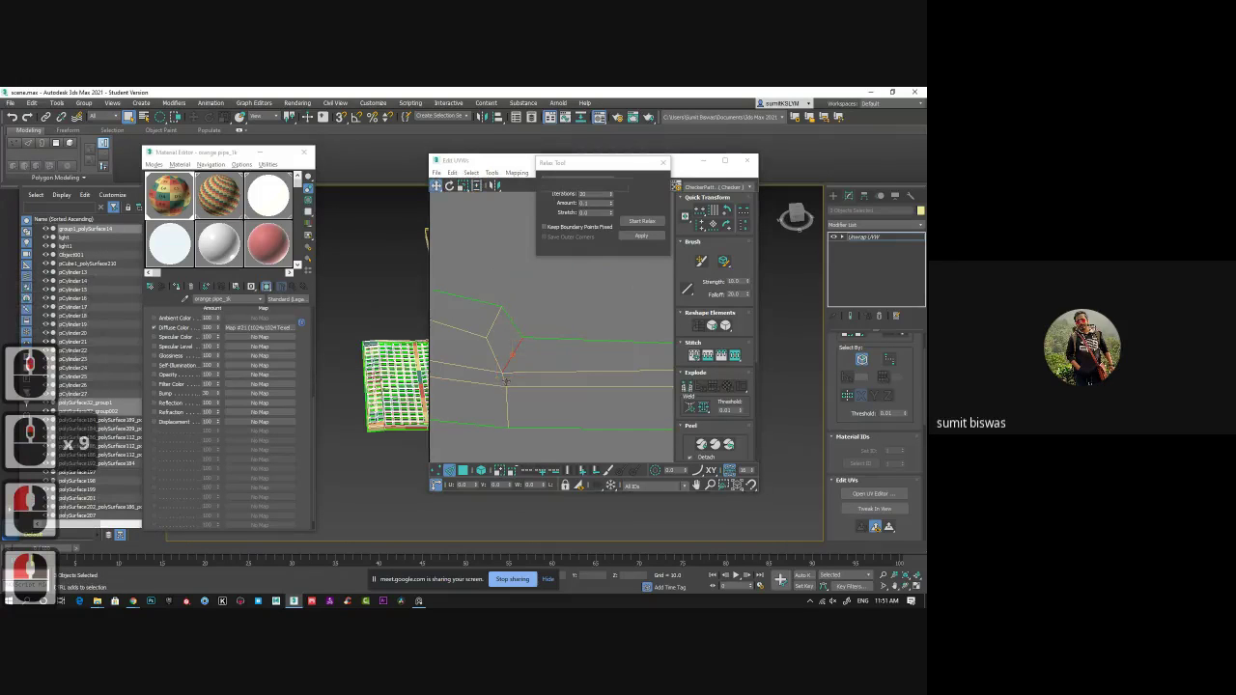
left_click(505, 382, "ctrl")
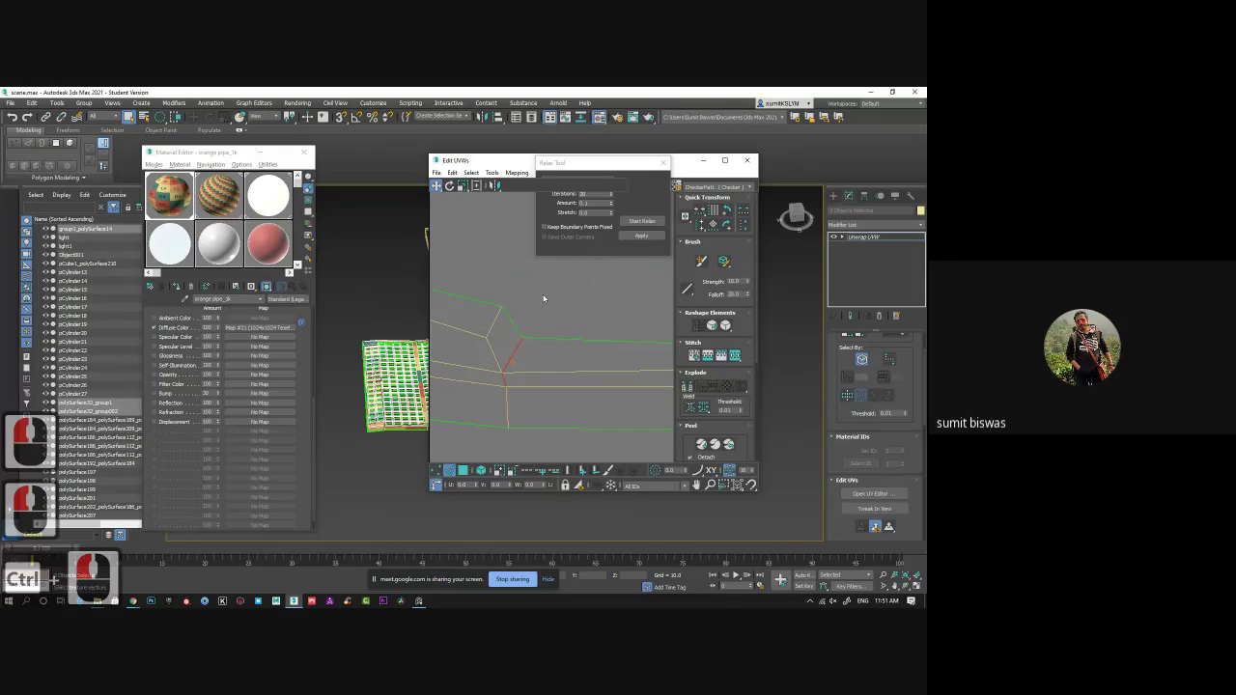
scroll(544, 298, "down", 8)
left_click(483, 409)
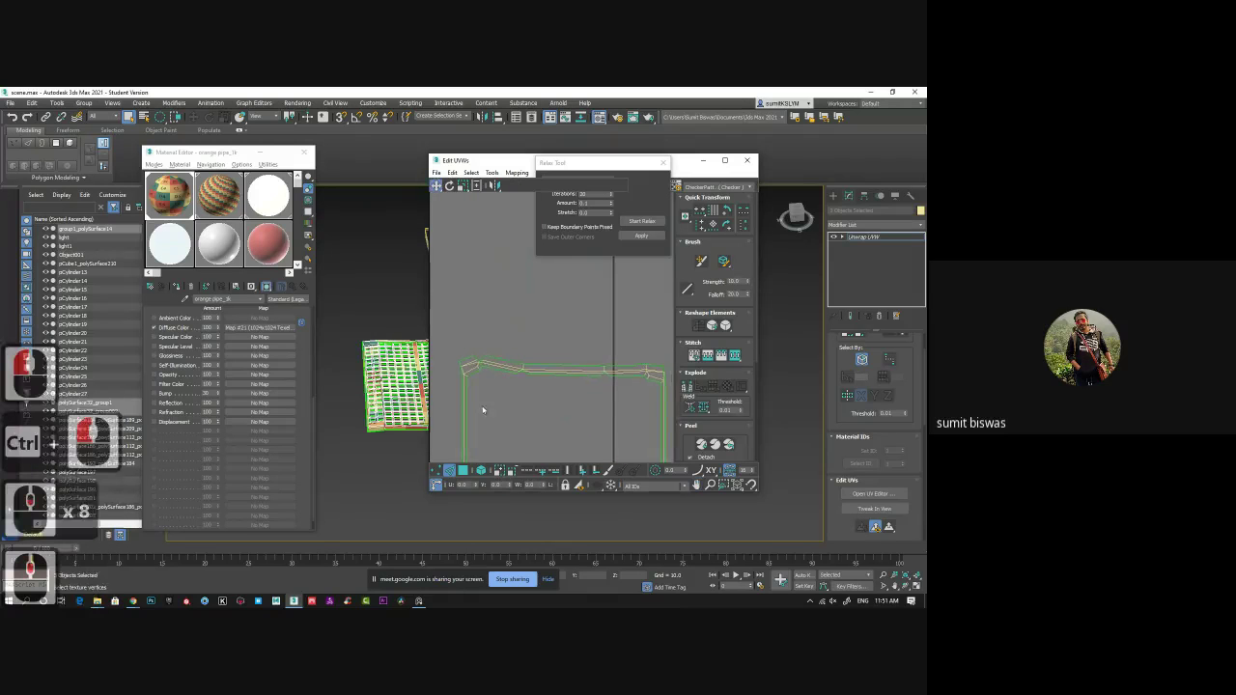
scroll(493, 396, "up", 3)
scroll(498, 383, "down", 1)
middle_click_drag(499, 382, 502, 222)
middle_click_drag(497, 413, 496, 355)
scroll(496, 355, "up", 4)
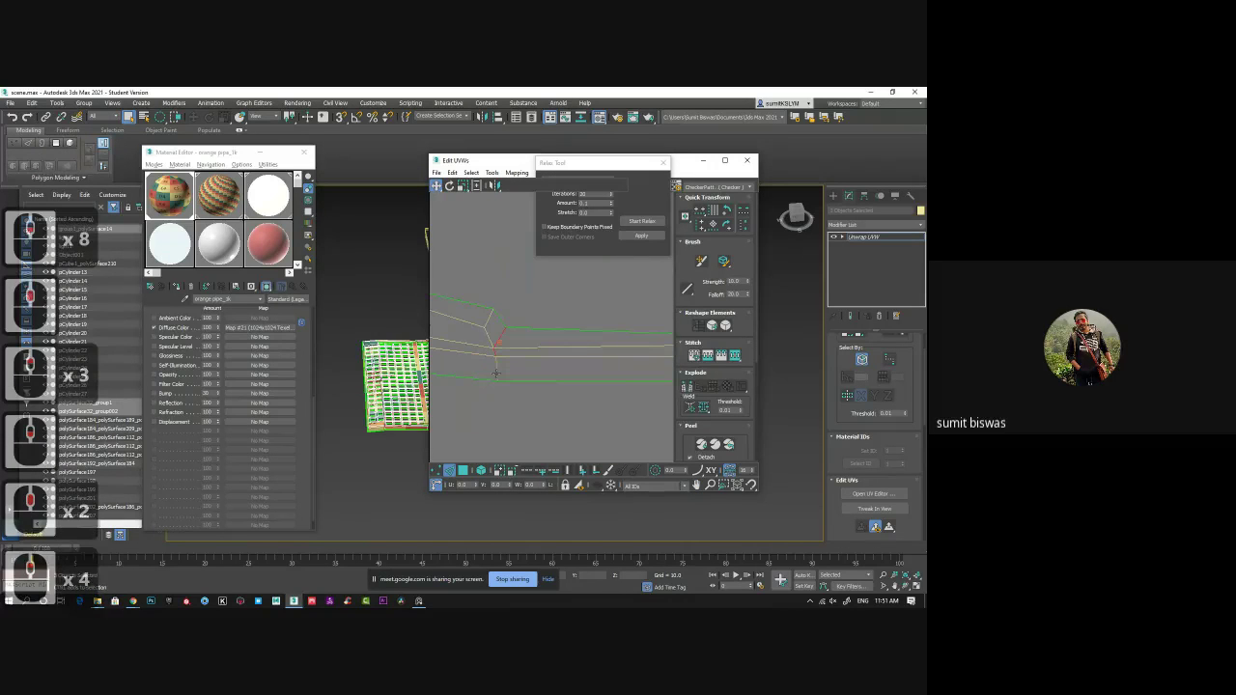
left_click(497, 374, "ctrl")
right_click(524, 354)
left_click(509, 381)
Select the edges crossing the frame border's bottom strip beside its lower-right corner and break them.
middle_click_drag(618, 358, 460, 361)
scroll(459, 361, "down", 3)
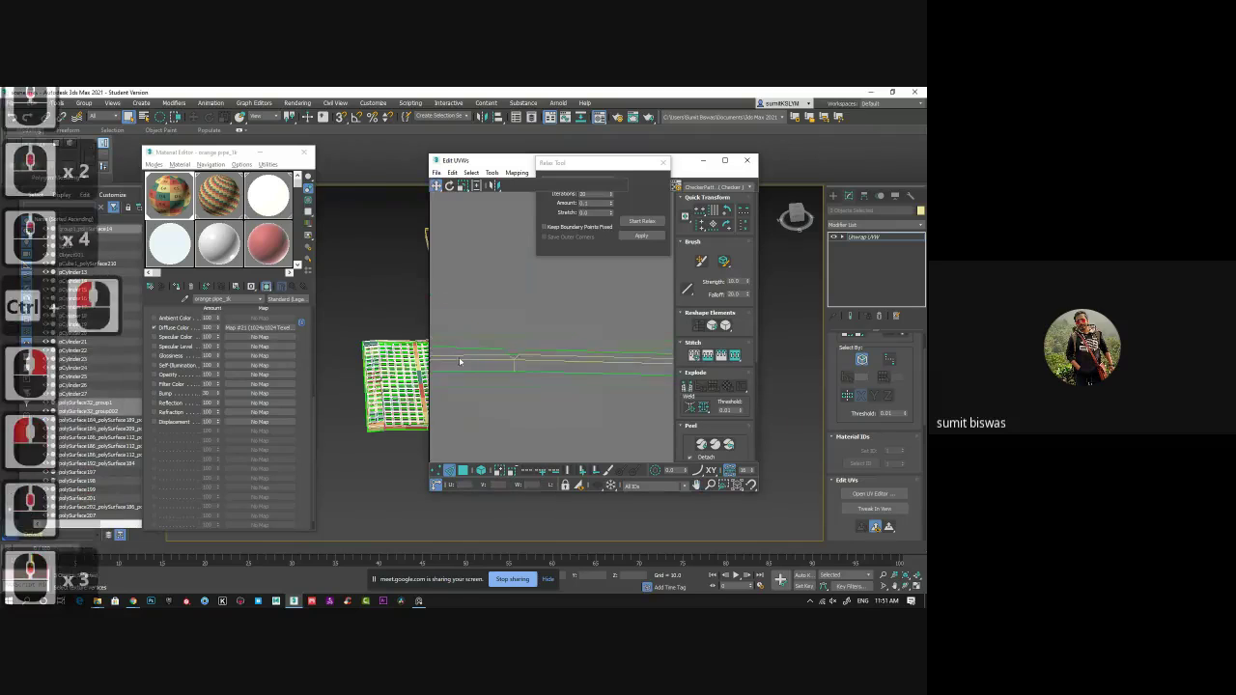
scroll(460, 361, "down", 3)
scroll(538, 358, "up", 7)
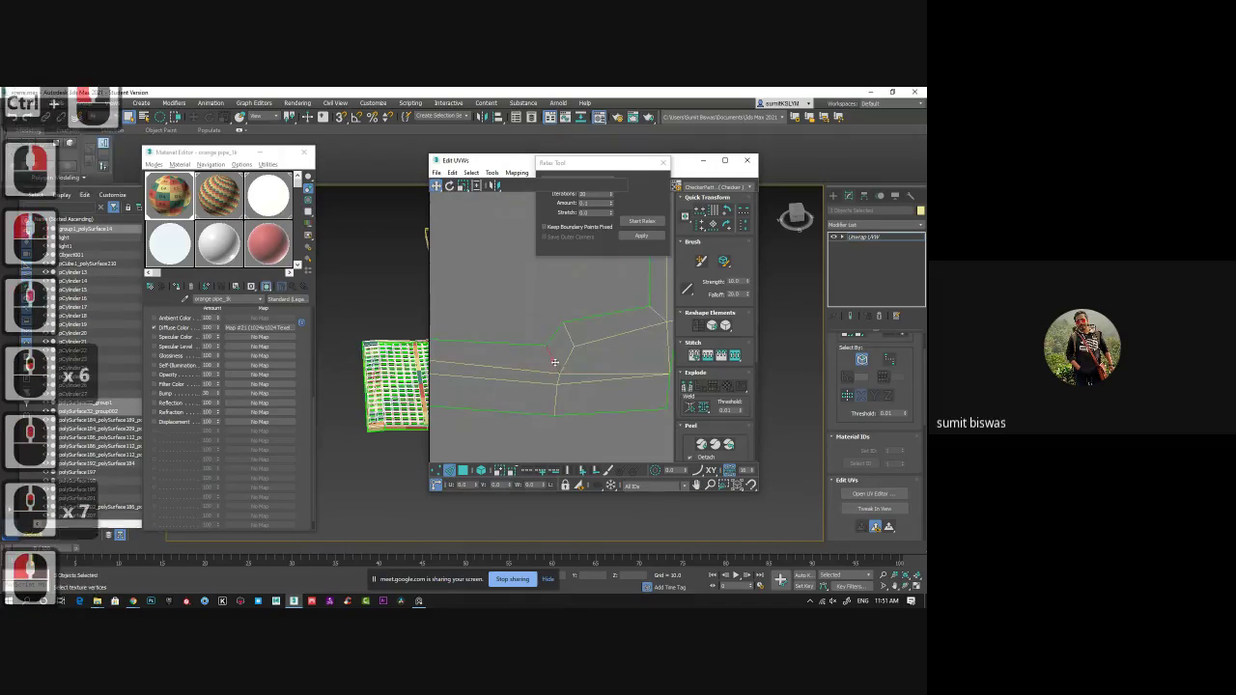
left_click(559, 379, "ctrl")
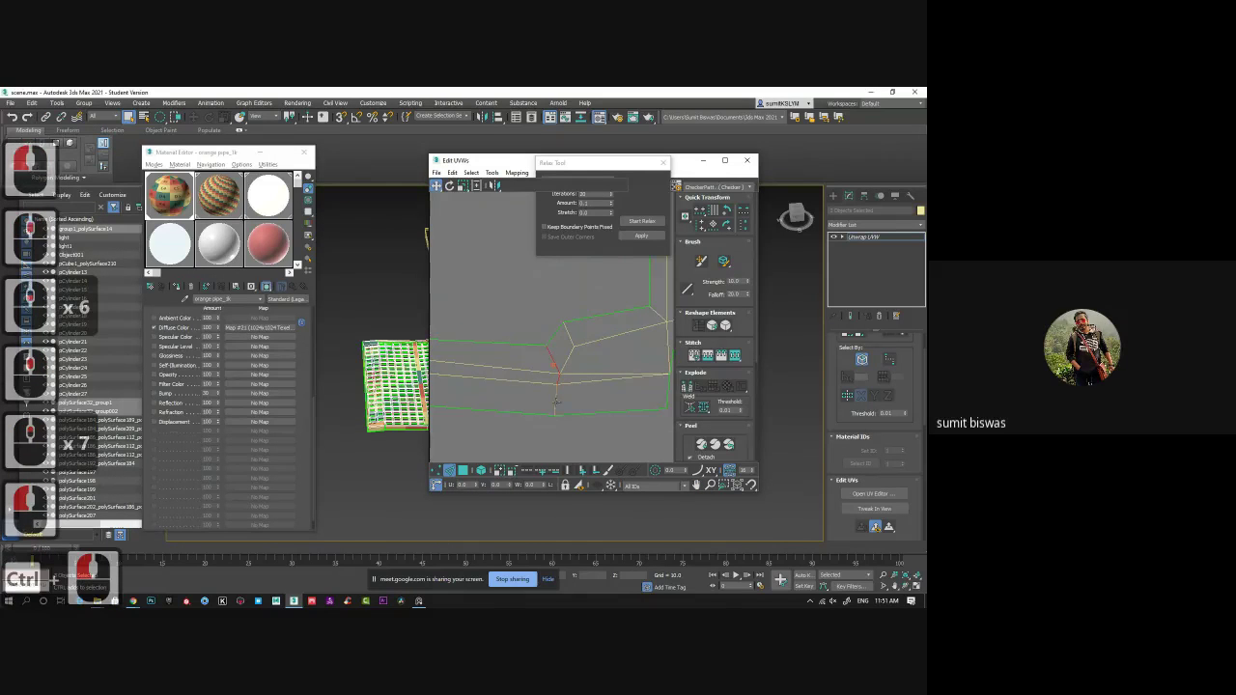
left_click(556, 405, "ctrl")
left_click(556, 405, "ctrl")
right_click(598, 361)
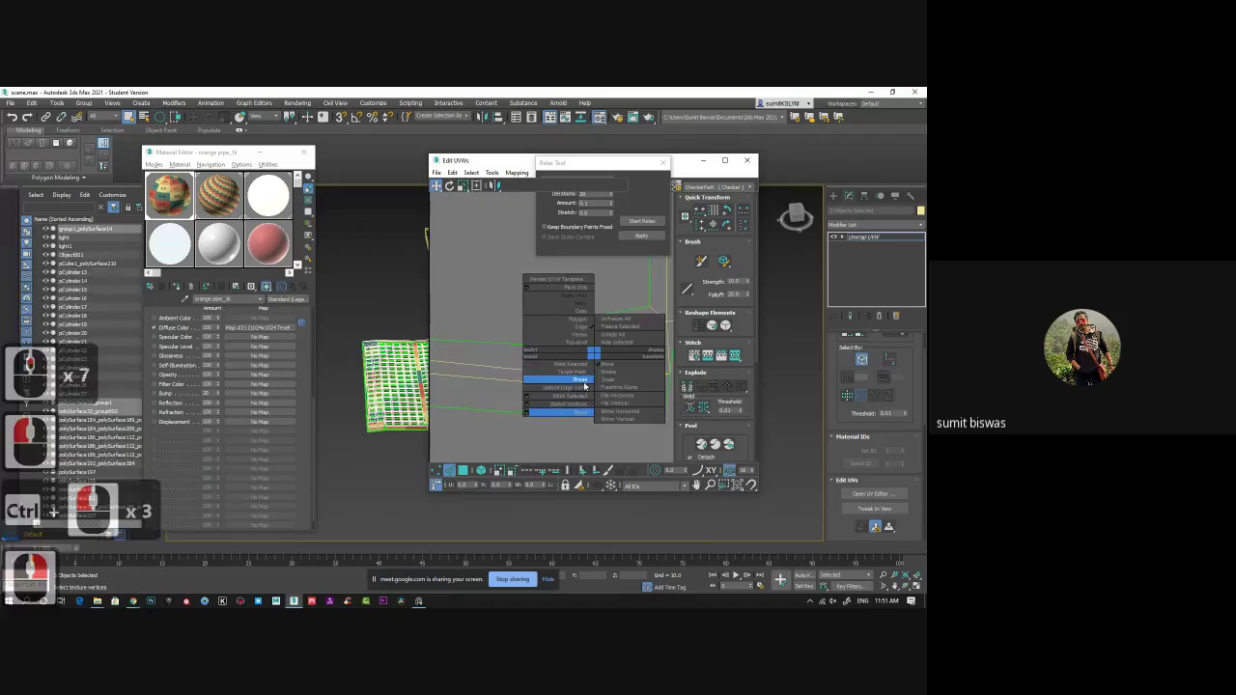
left_click(587, 359)
Select the edges crossing the frame border's top strip beside its upper-right corner and break them.
scroll(553, 395, "up", 6)
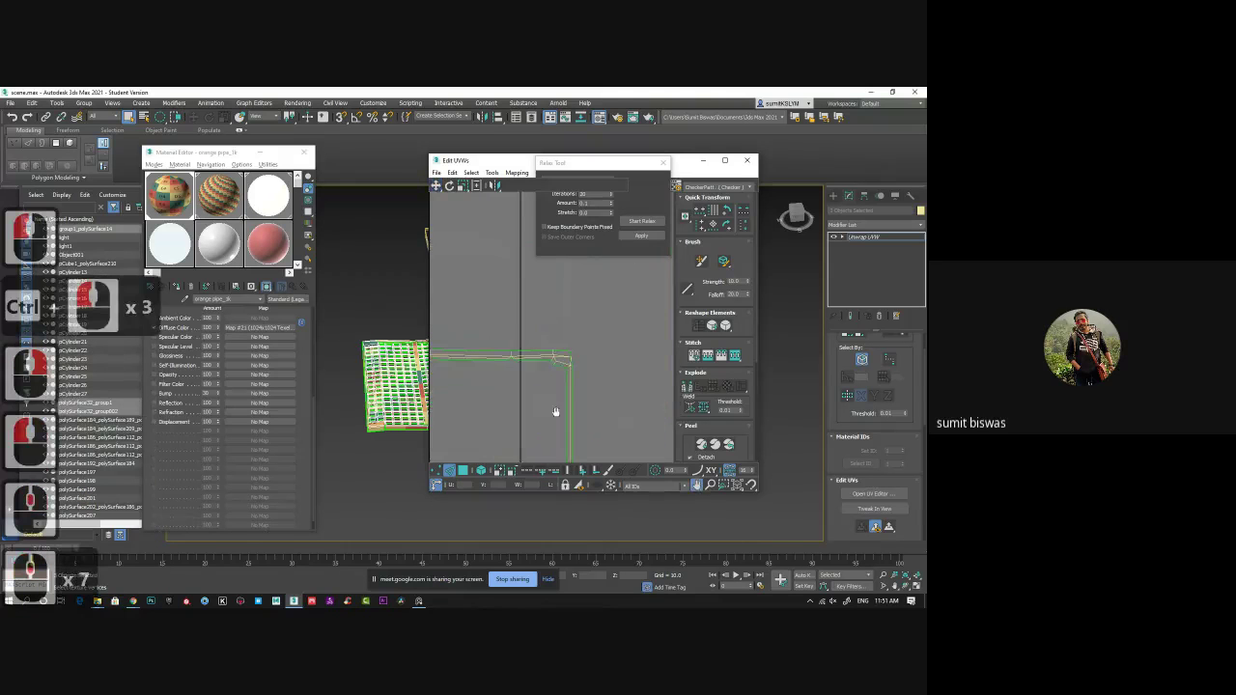
left_click(560, 338, "ctrl")
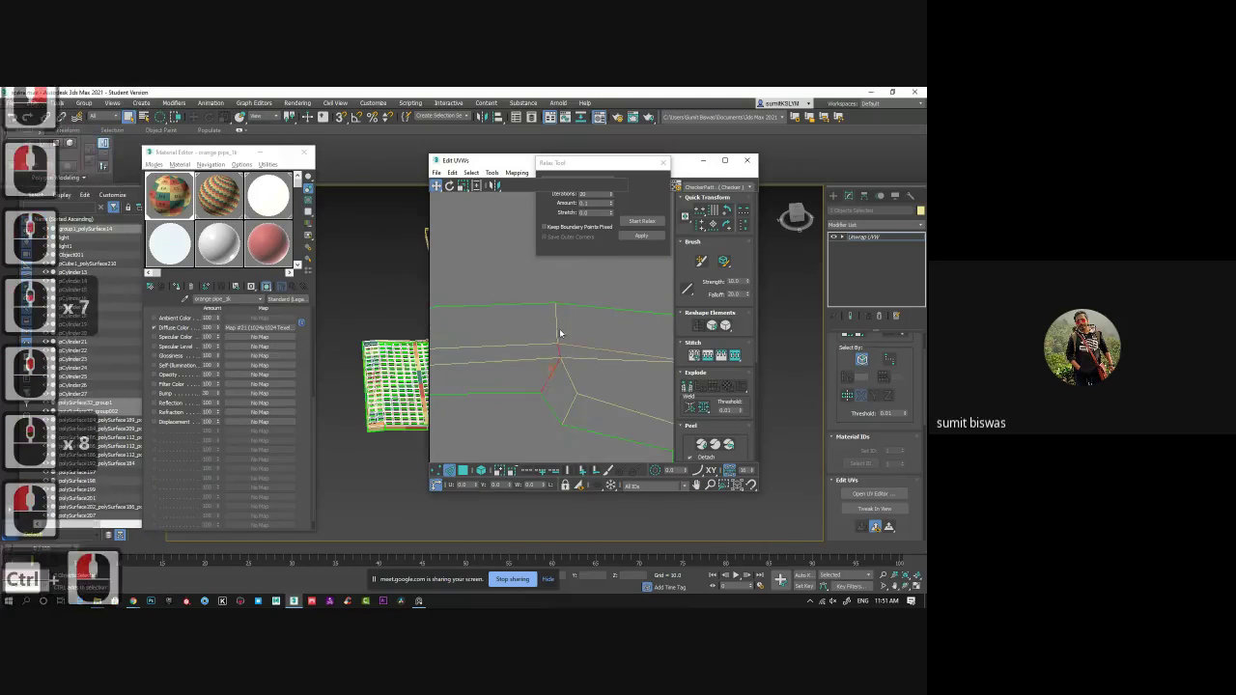
left_click(560, 325, "ctrl")
right_click(595, 316)
left_click(582, 342)
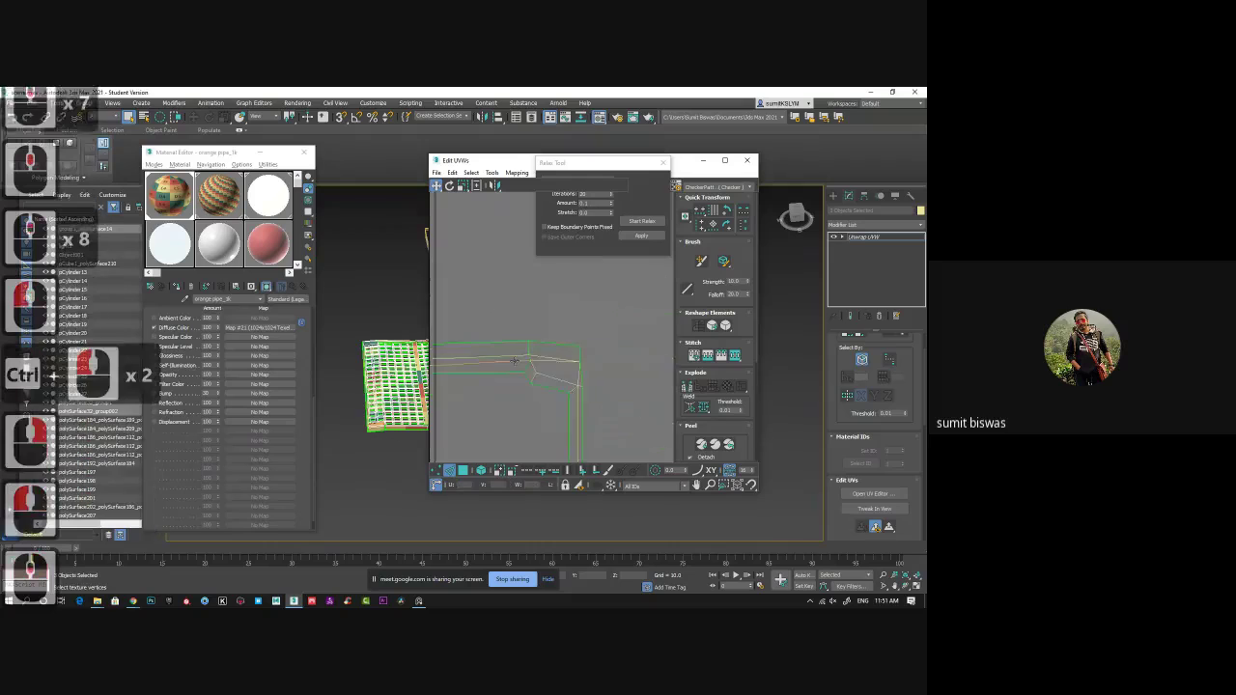
Select all edges of the split frame border and relax them by polygon angles with 20 iterations.
scroll(546, 366, "down", 5)
middle_click(471, 303)
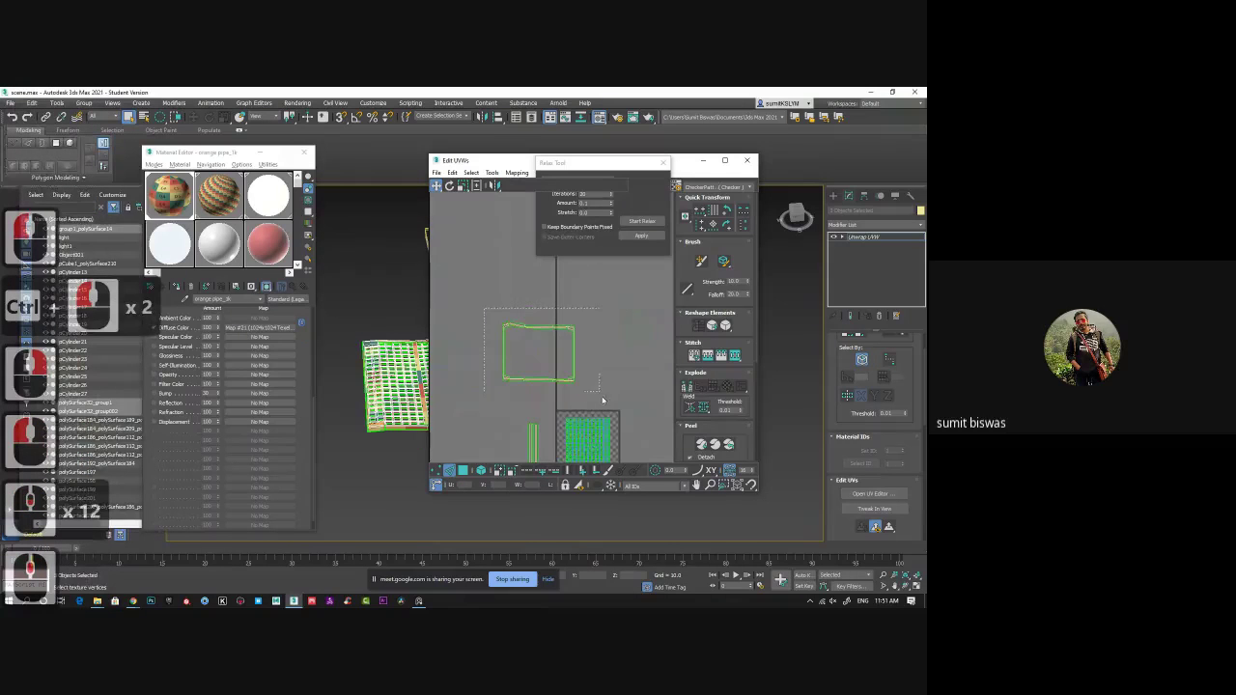
left_click_drag(602, 398, 602, 396)
left_click(640, 221)
left_click(640, 221)
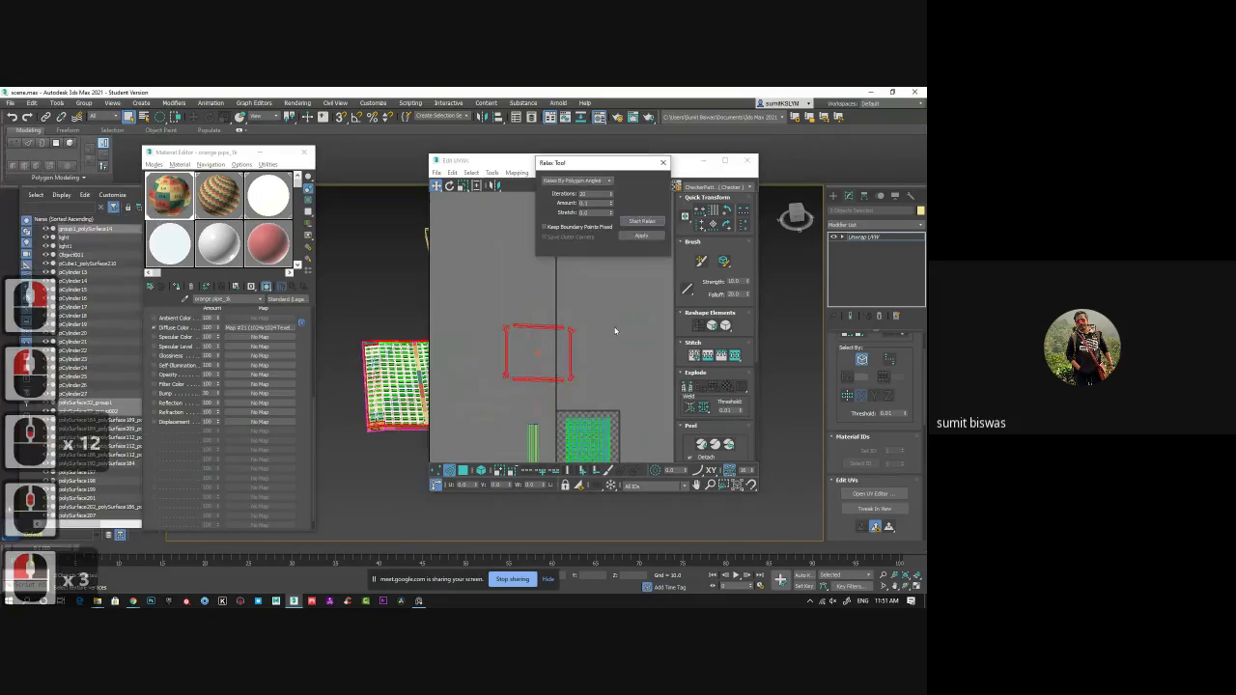
Select the frame border's whole left strip as an element and move it down to the checker tile with the Freeform tool.
left_click(626, 372)
middle_click_drag(564, 398, 562, 347)
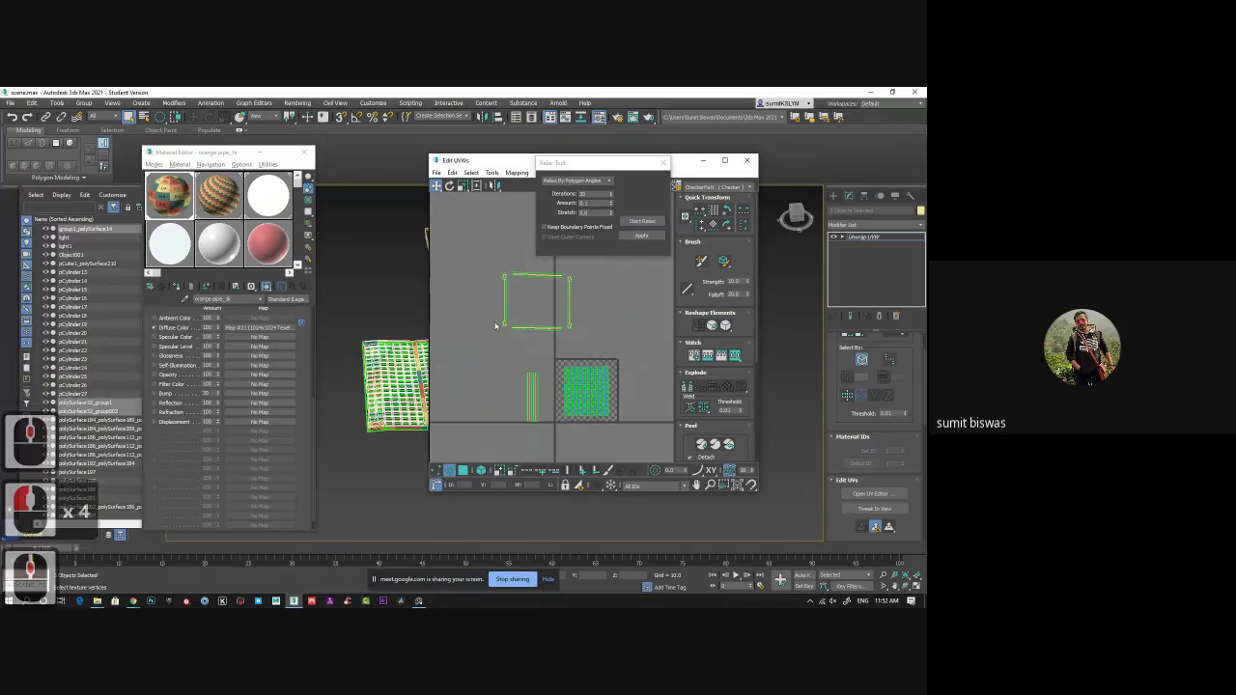
scroll(535, 329, "down", 1)
scroll(462, 356, "up", 3)
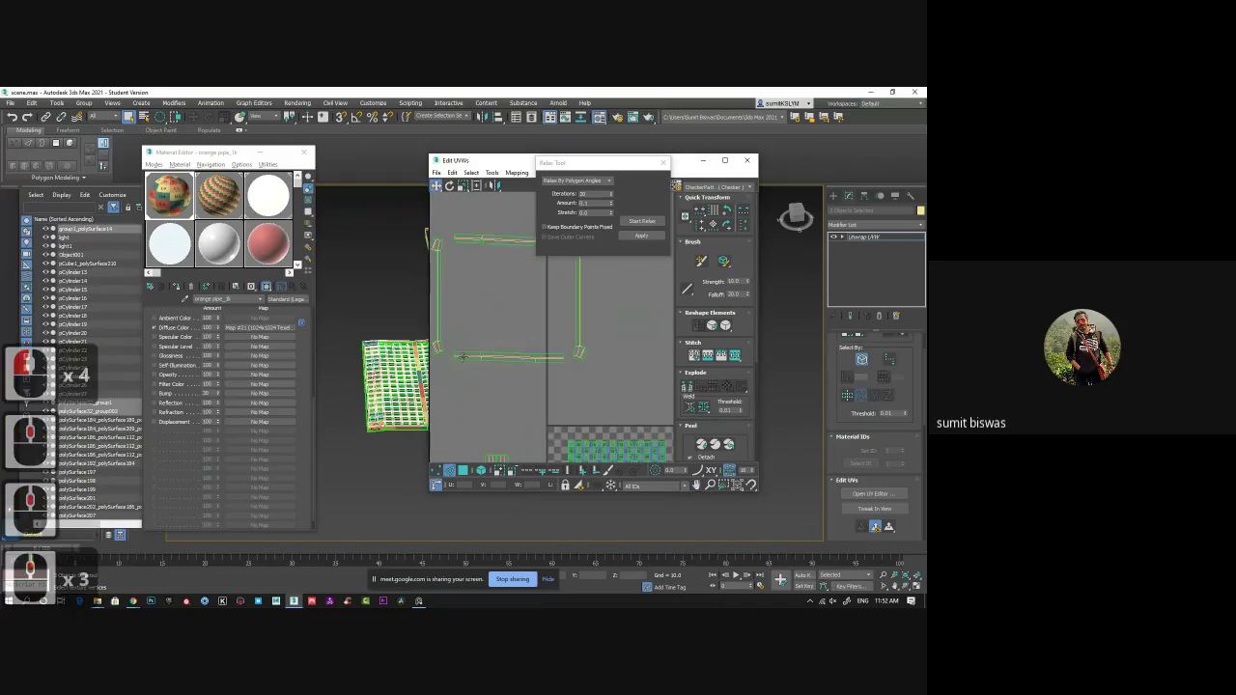
middle_click_drag(508, 331, 555, 357)
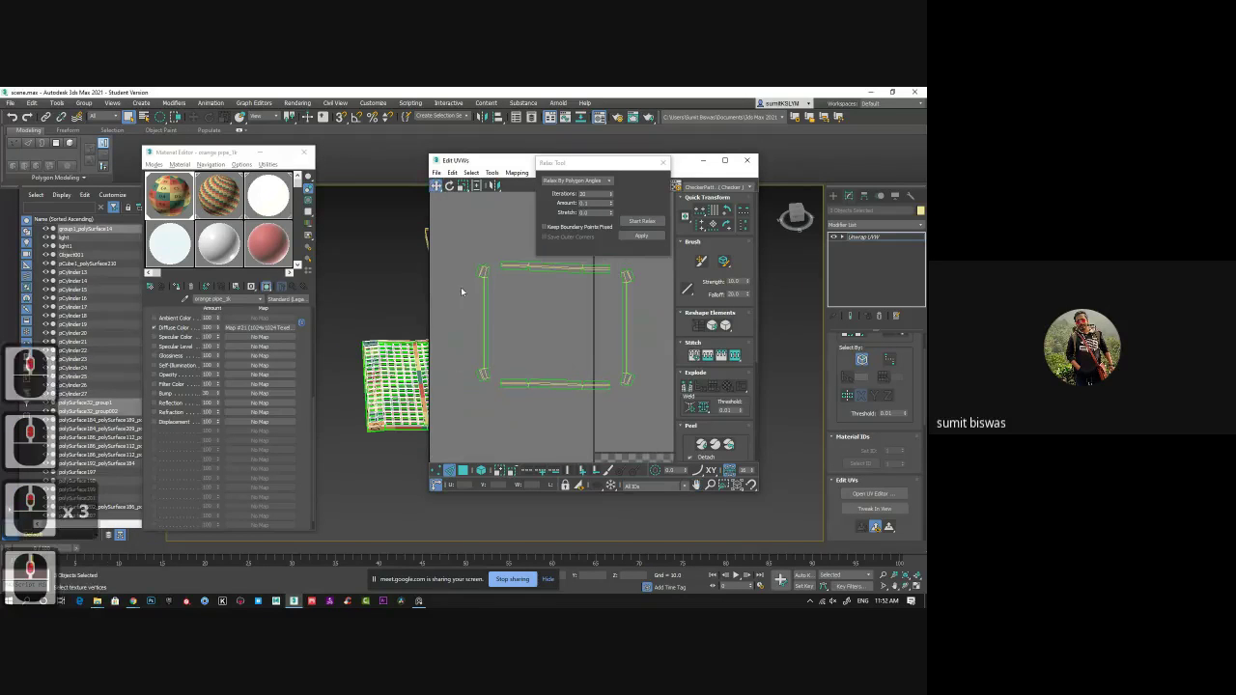
left_click_drag(460, 261, 487, 393)
left_click(480, 470)
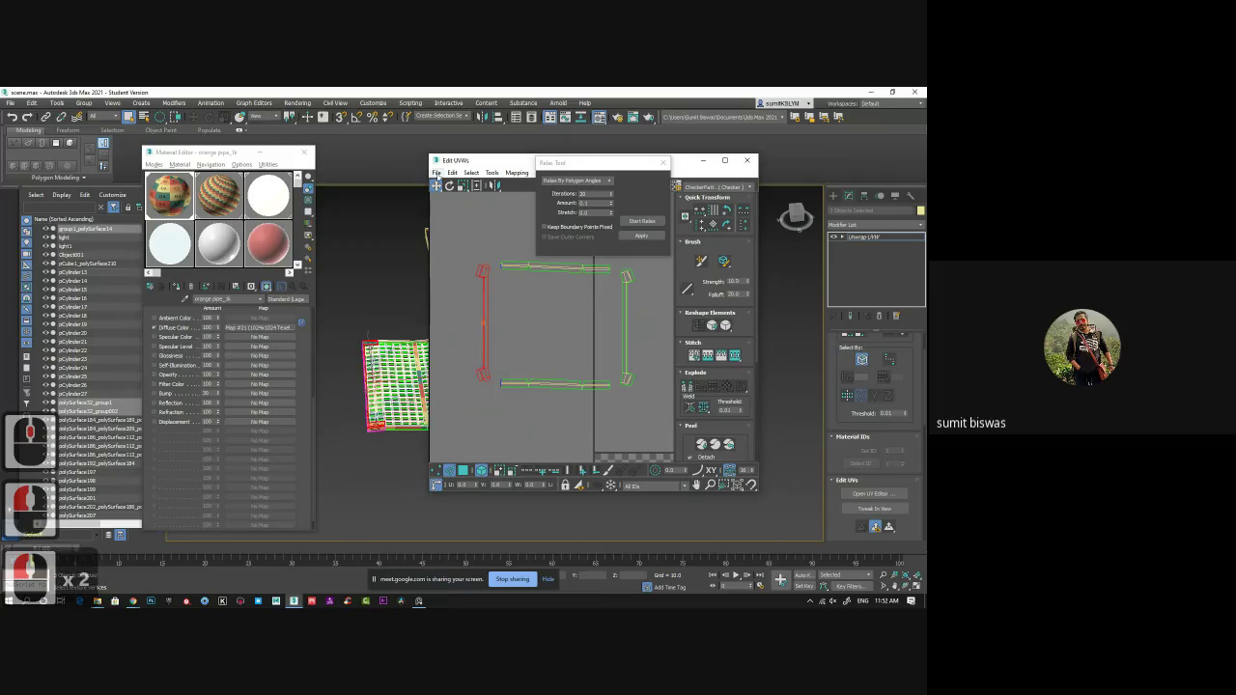
left_click(464, 186)
left_click(476, 185)
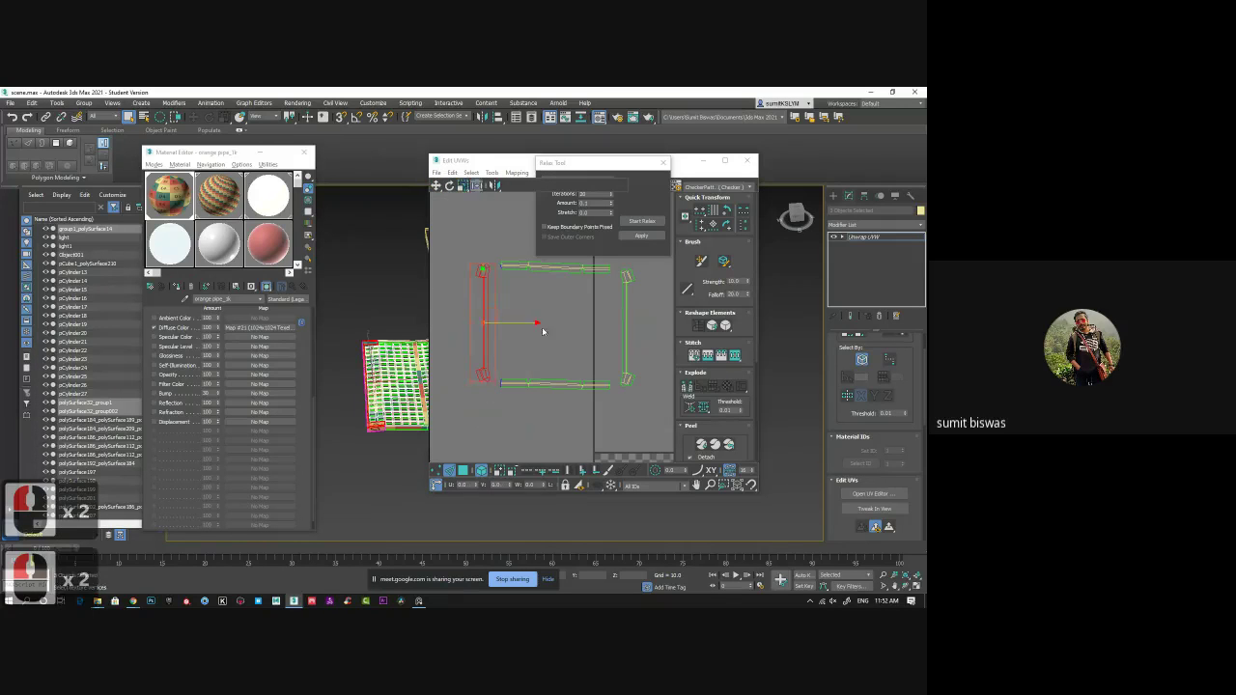
middle_click_drag(497, 361, 489, 313)
left_click_drag(483, 264, 577, 399)
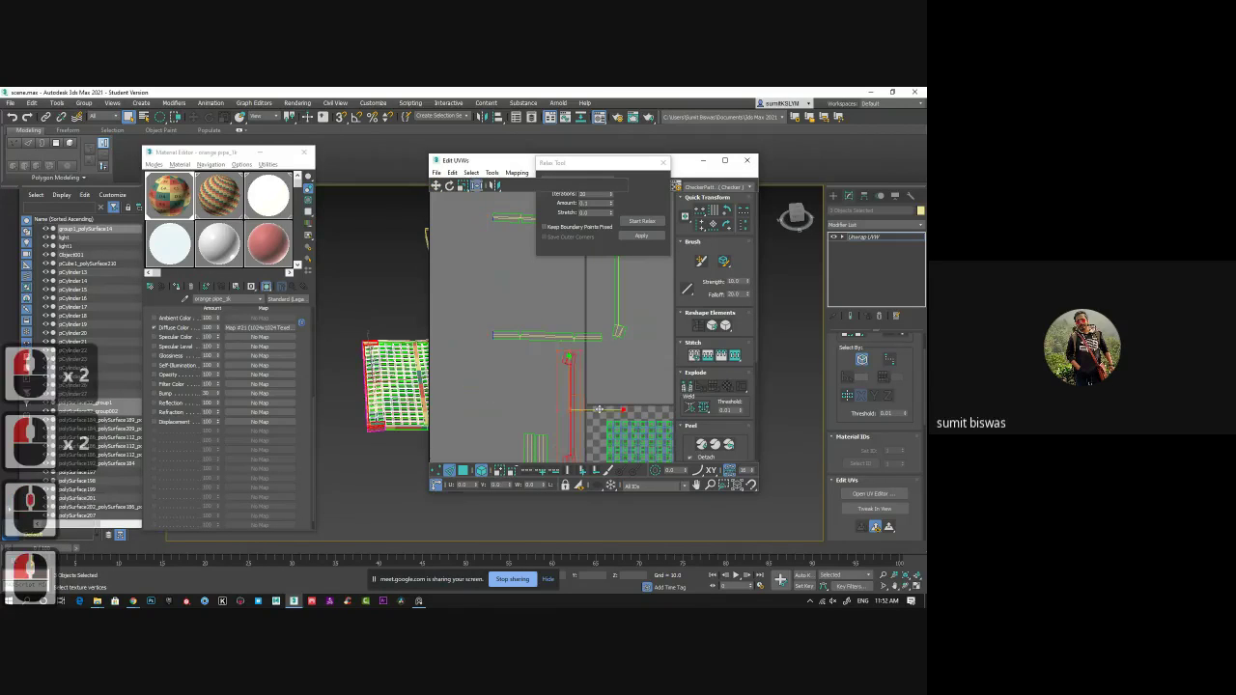
Move the frame border's left strip out of the checker tile, parking it beyond the crossbar strips.
middle_click_drag(581, 405, 533, 311)
left_click_drag(533, 311, 547, 368)
middle_click_drag(547, 369, 557, 325)
scroll(537, 336, "down", 2)
left_click(546, 305)
left_click(539, 388)
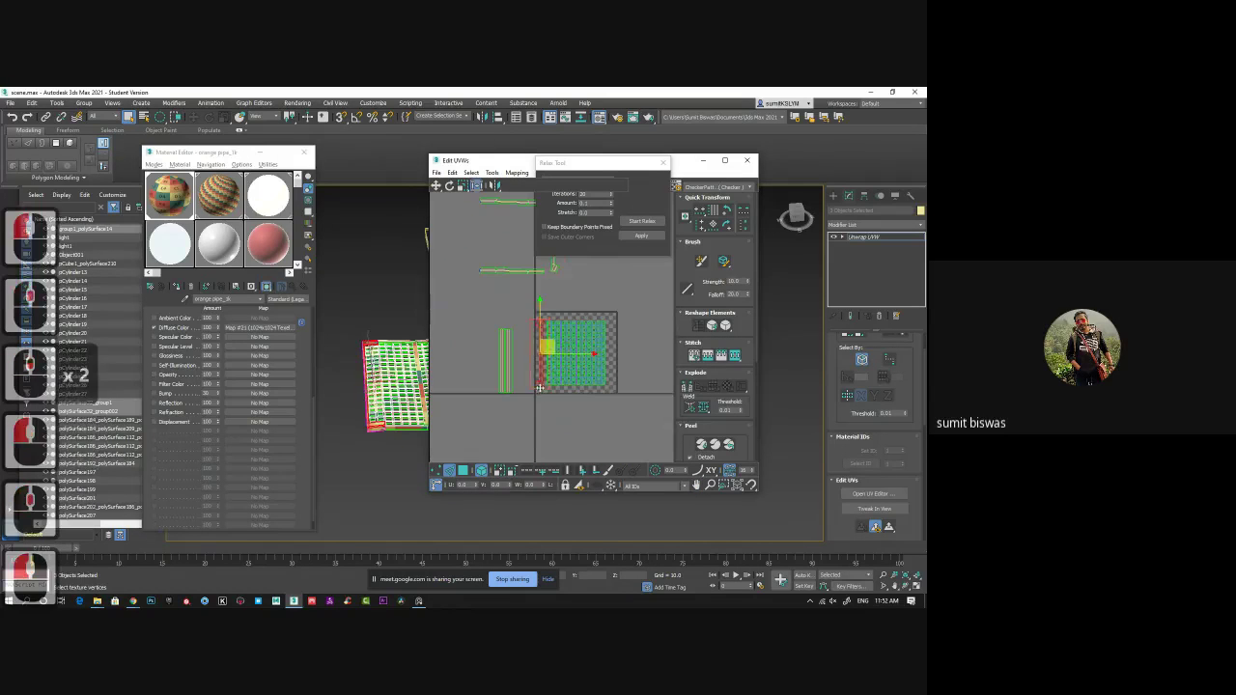
left_click_drag(536, 378, 466, 334)
Select the floor grid shells and move them into the lower-left corner of the checker tile.
left_click(583, 376)
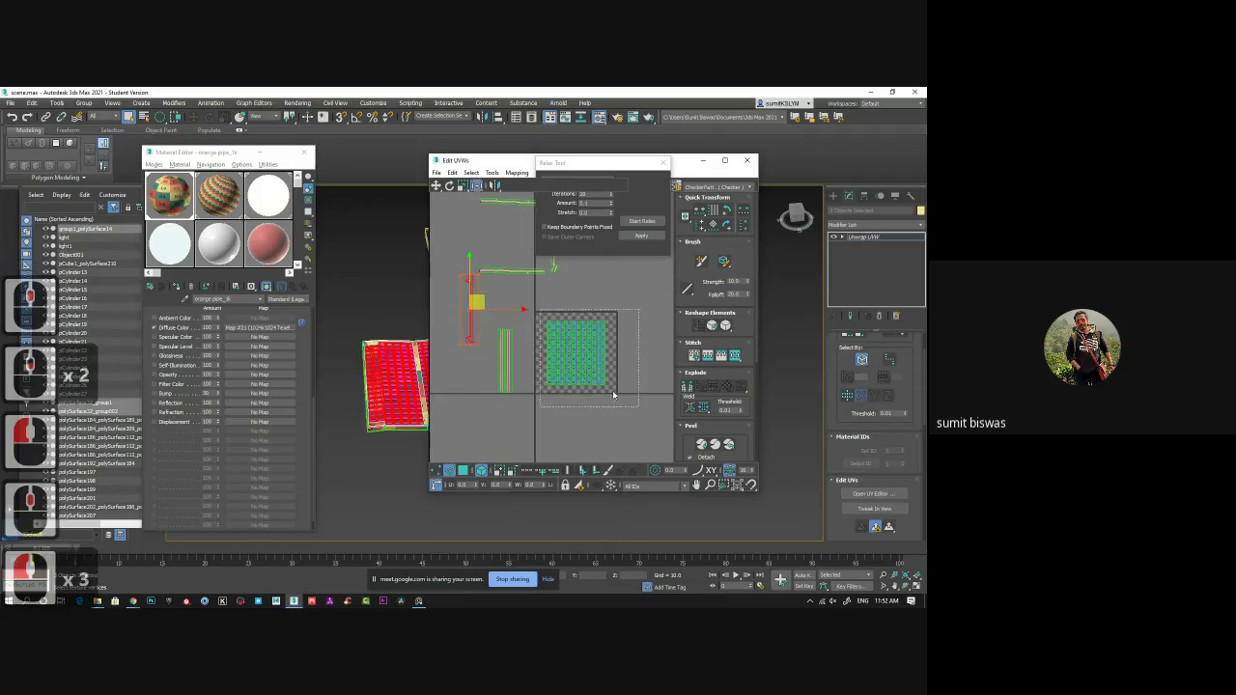
scroll(589, 360, "up", 3)
left_click_drag(589, 360, 555, 386)
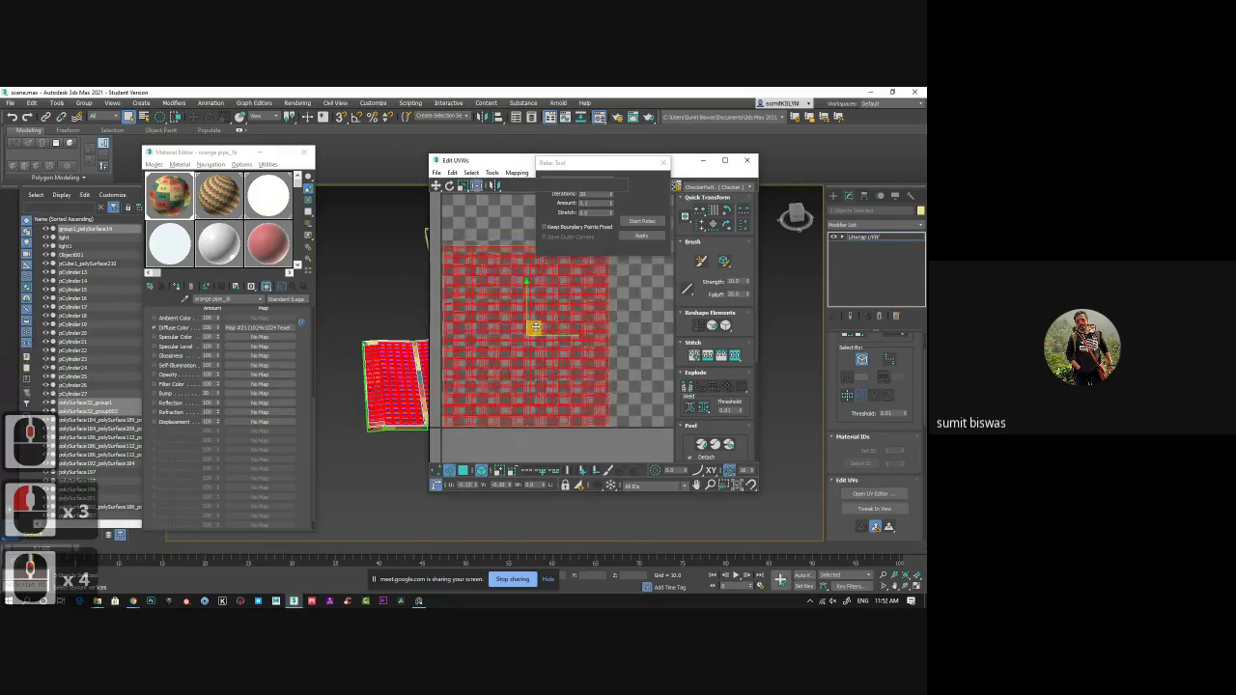
scroll(623, 346, "down", 1)
mouse_move(623, 347)
middle_mouse_down()
mouse_move(589, 411)
mouse_move(628, 353)
middle_mouse_up()
scroll(590, 412, "down", 1)
Move the vertical crossbar strips into the checker tile, directly against the right side of the grid shells.
left_click(465, 364)
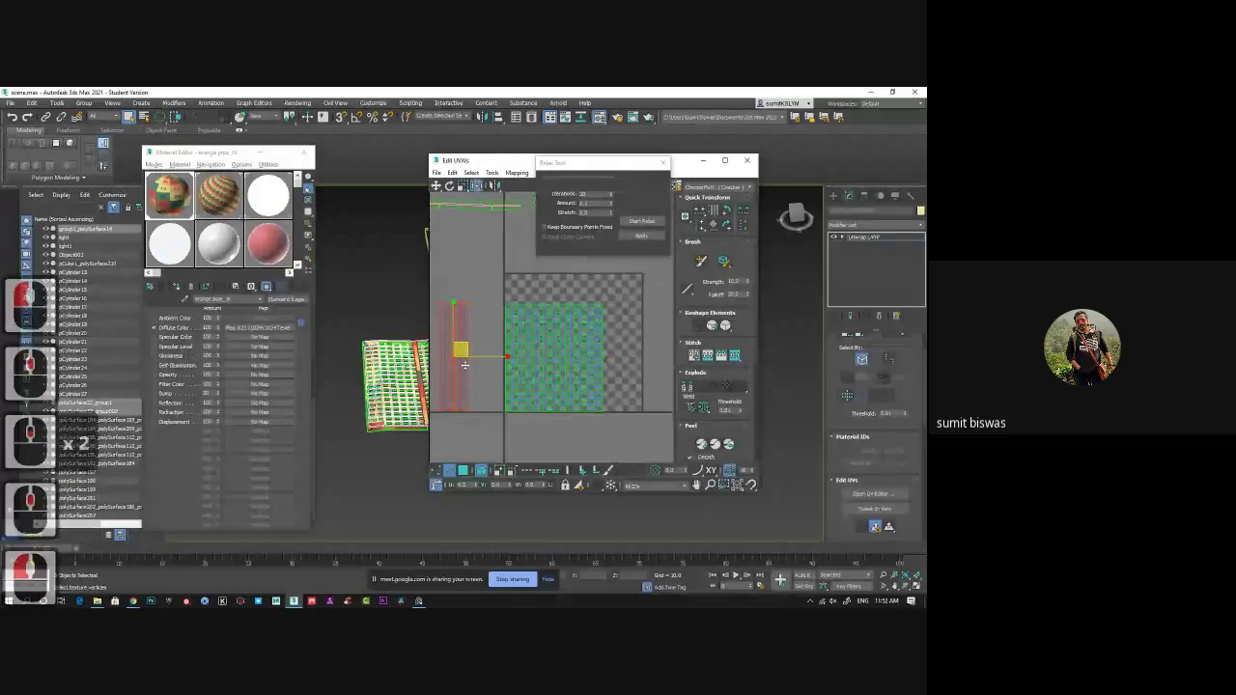
left_click_drag(464, 346, 624, 349)
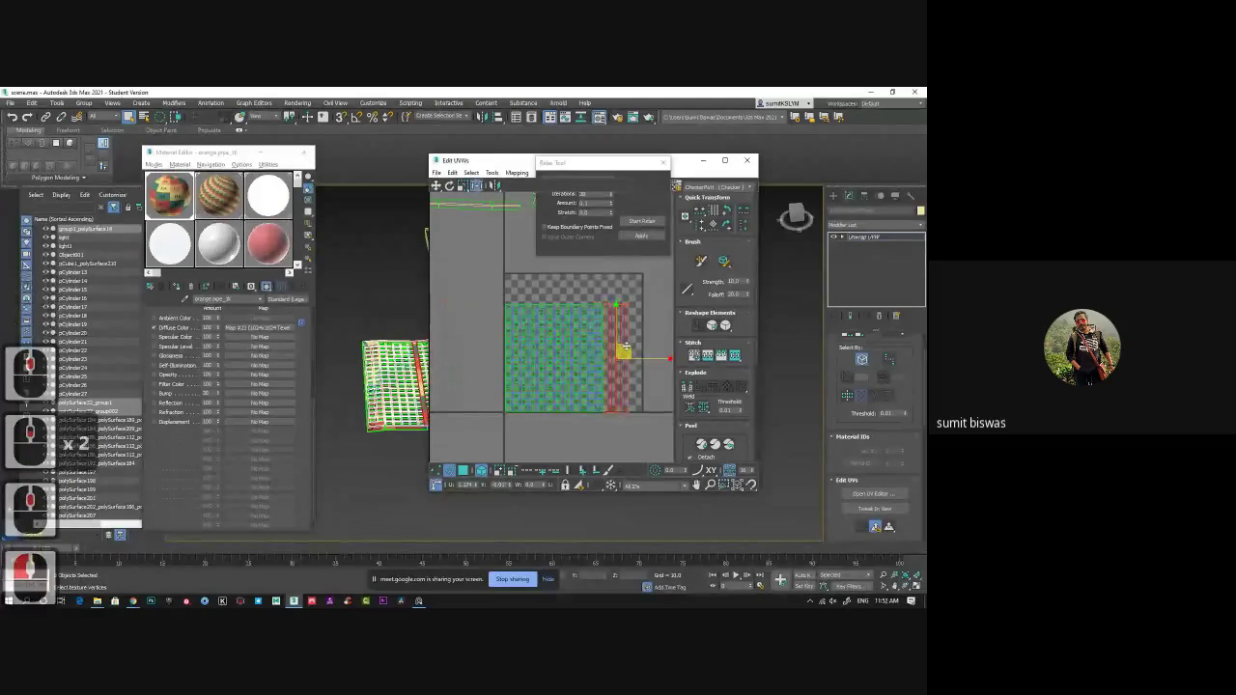
left_click(649, 394)
middle_click_drag(647, 394, 590, 405)
scroll(584, 405, "up", 2)
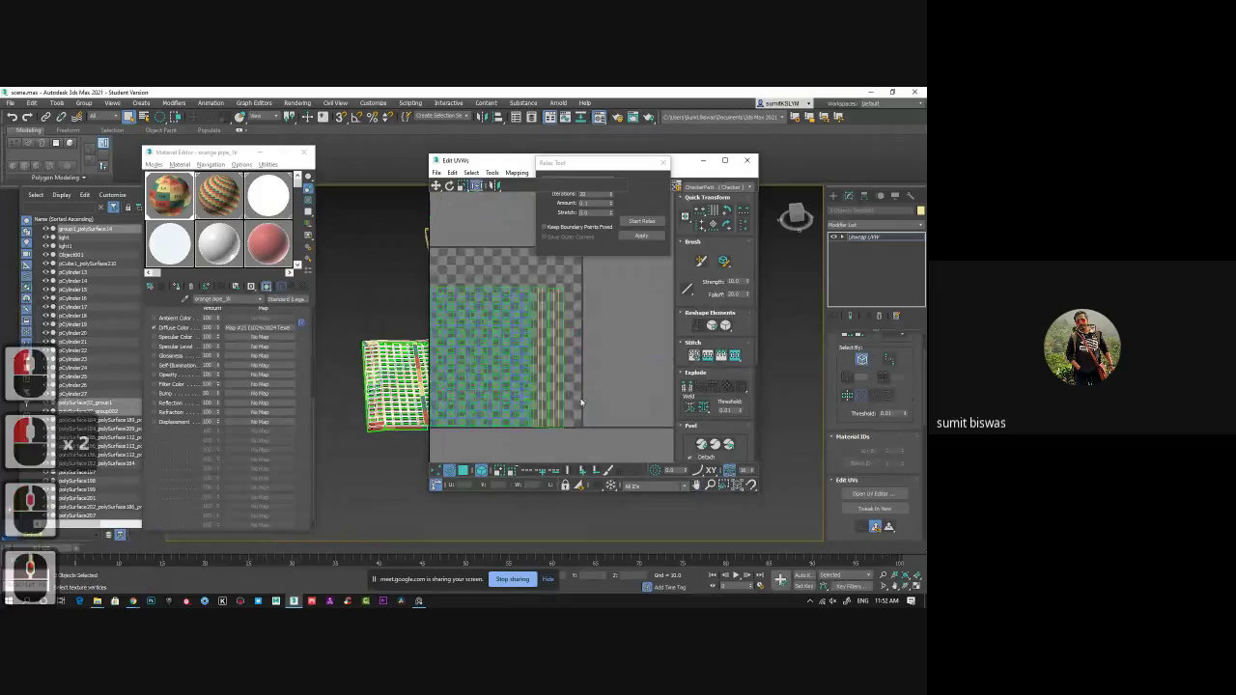
Move the frame border's right strip into the checker tile, beside the crossbar strips along the tile's right edge.
middle_click_drag(498, 251, 572, 364)
middle_click_drag(519, 265, 538, 306)
left_click(538, 307)
scroll(537, 315, "down", 3)
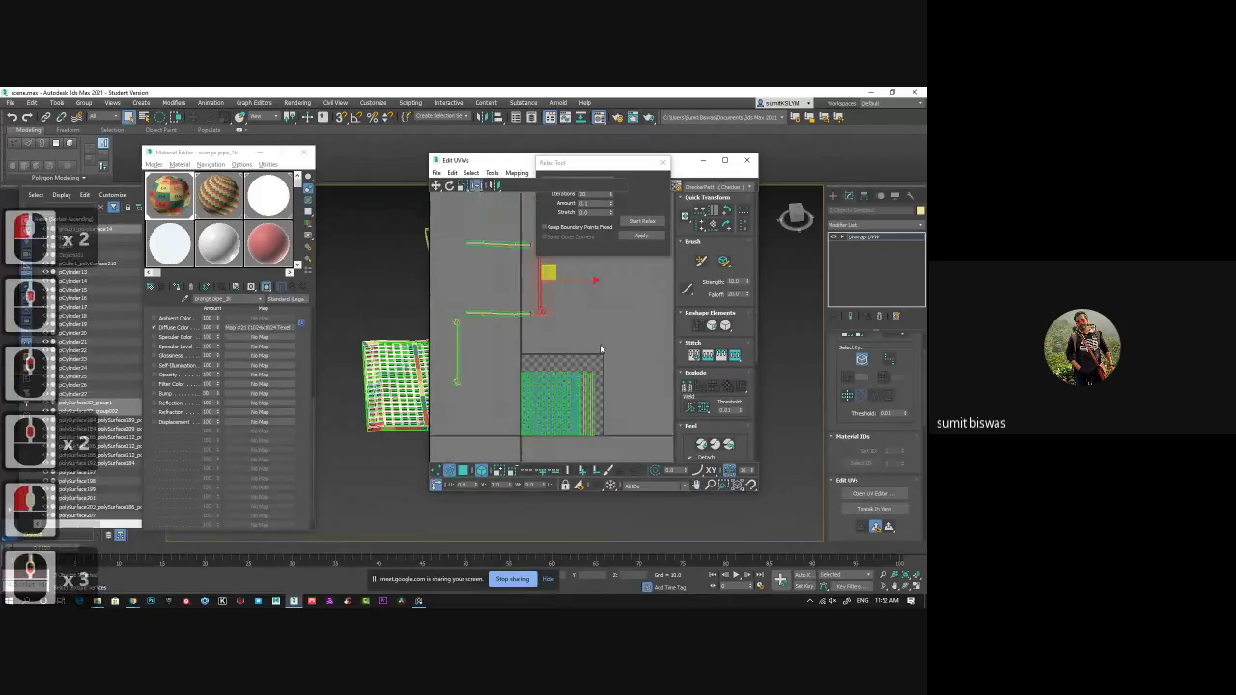
middle_click_drag(548, 265, 487, 227)
left_click_drag(486, 229, 569, 337)
scroll(548, 371, "up", 3)
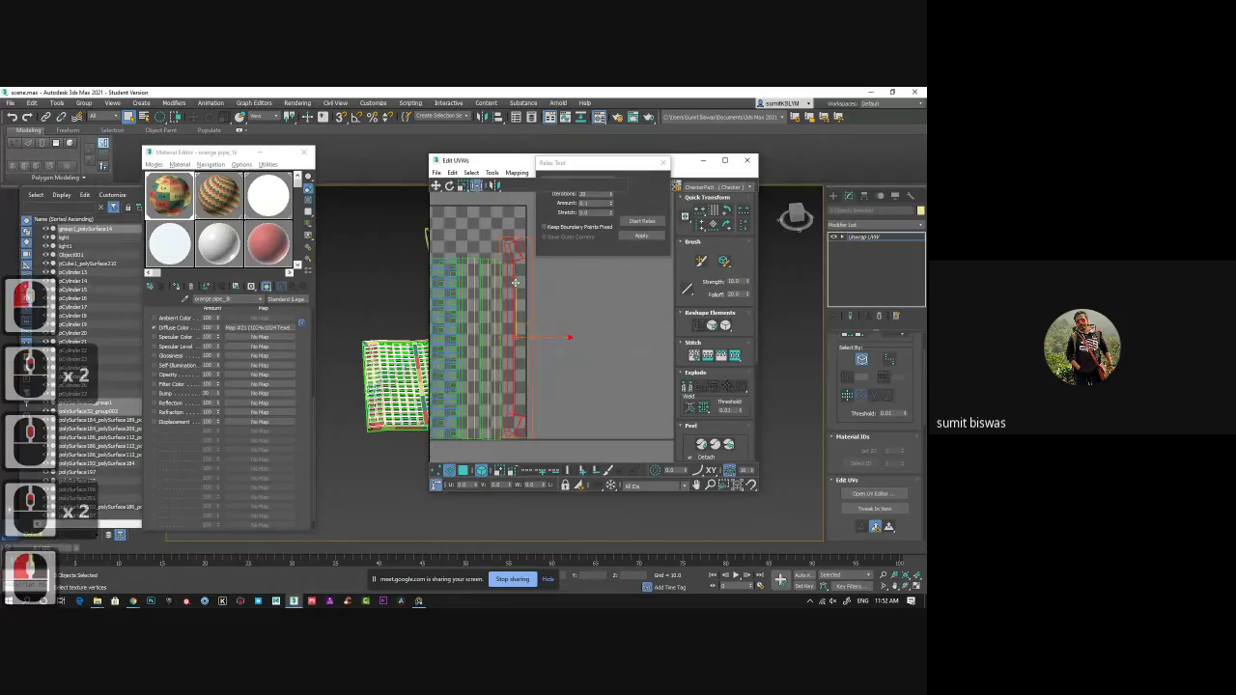
Nudge the frame border's right strip horizontally so it sits close beside the crossbar strips within the tile.
scroll(540, 374, "up", 2)
scroll(588, 296, "up", 2)
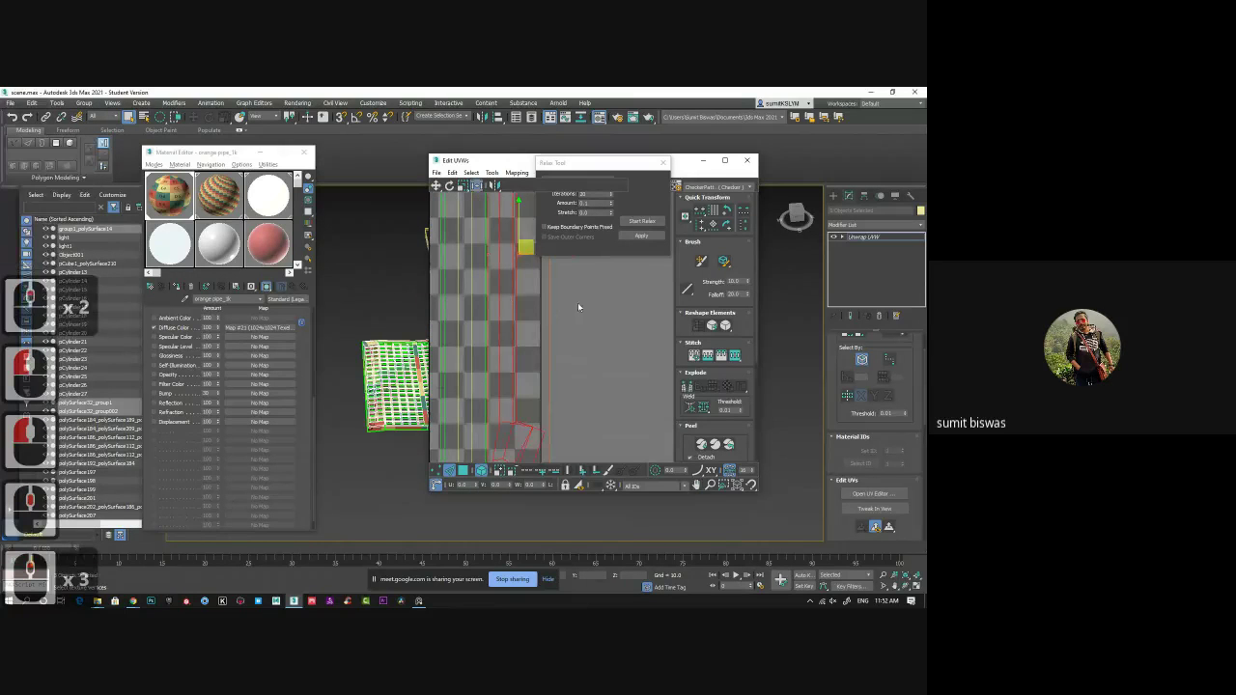
scroll(570, 307, "up", 3)
left_click_drag(563, 310, 562, 310)
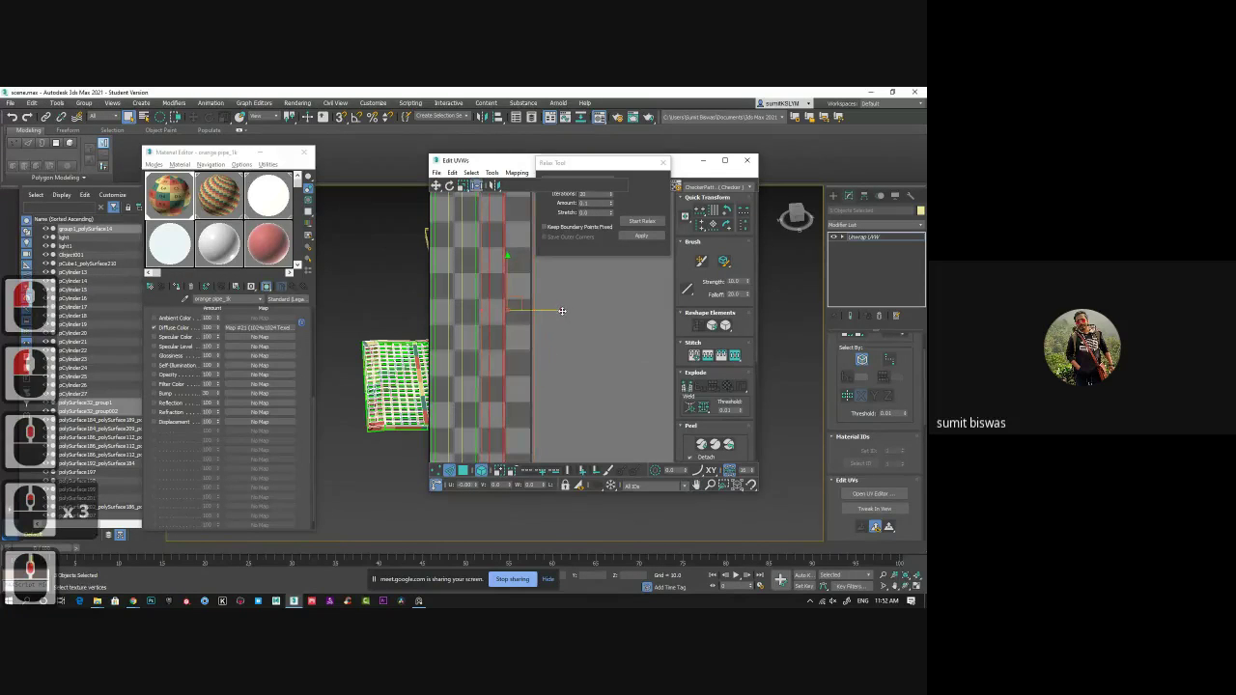
mouse_move(555, 290)
middle_mouse_down()
mouse_move(554, 414)
mouse_move(563, 281)
middle_mouse_up()
middle_click_drag(568, 345, 575, 285)
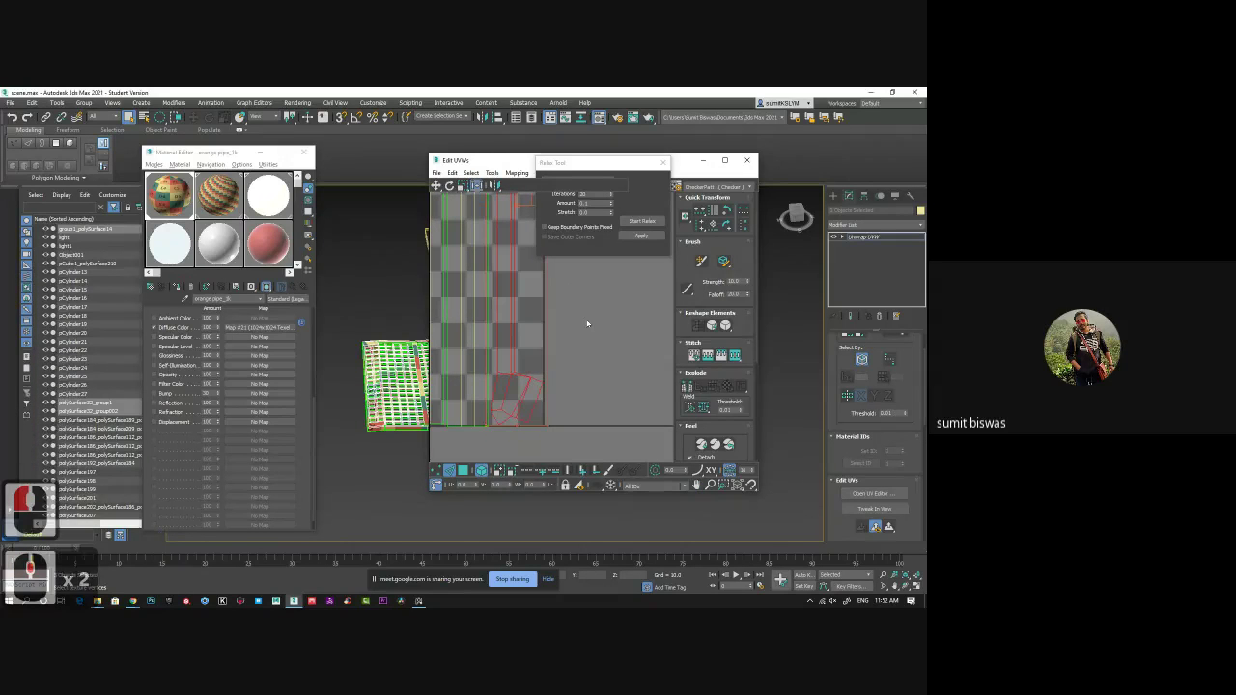
left_click(575, 359)
Move the frame border's bottom and top strips into the checker tile, stacking them above the grid shells.
scroll(562, 416, "down", 2)
middle_click_drag(576, 359, 577, 422)
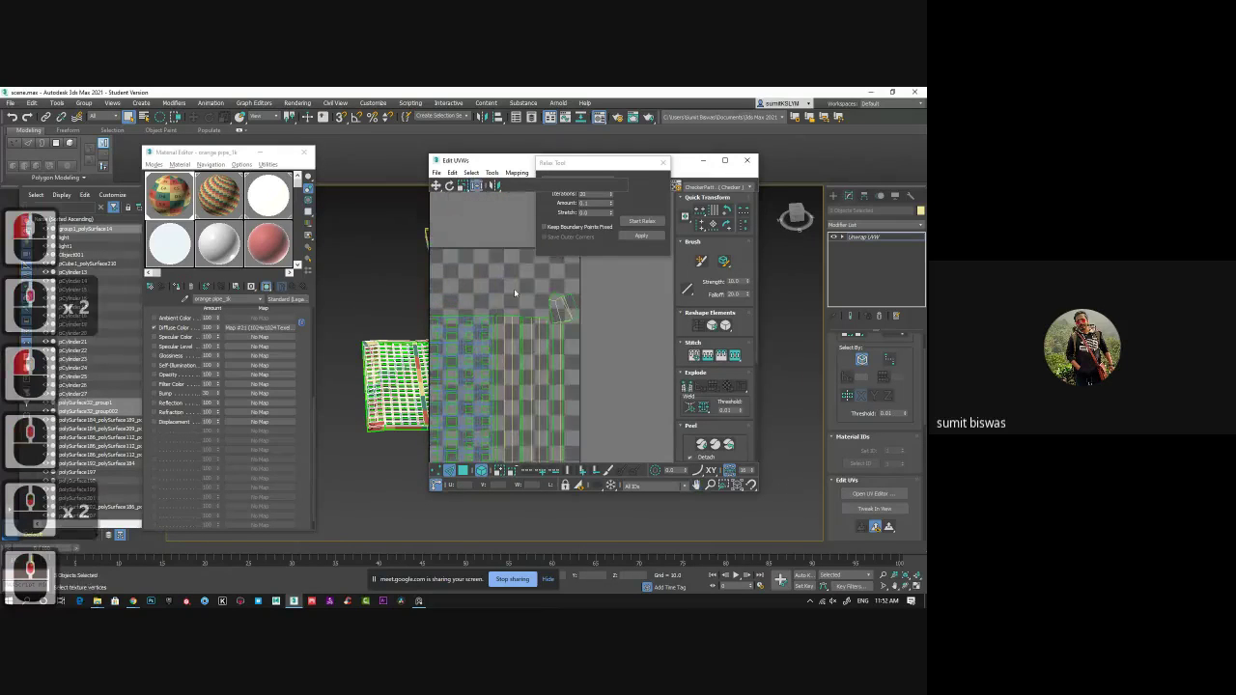
scroll(515, 292, "down", 10)
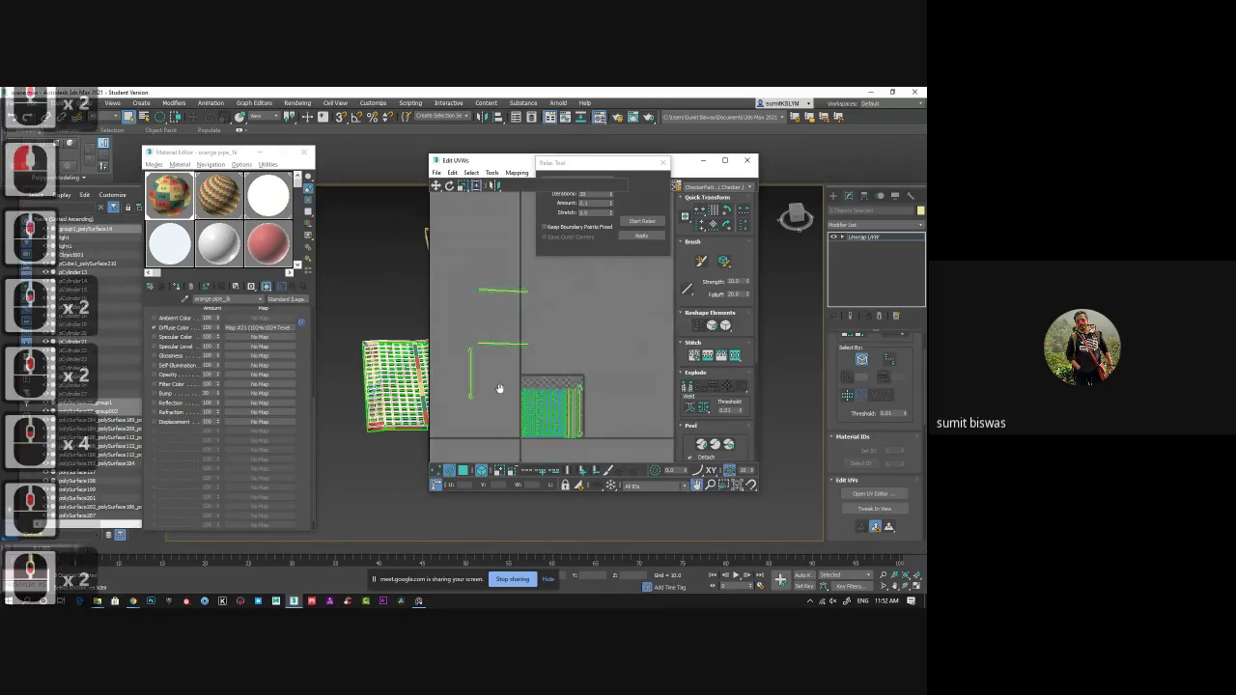
scroll(520, 359, "up", 2)
left_click(517, 336)
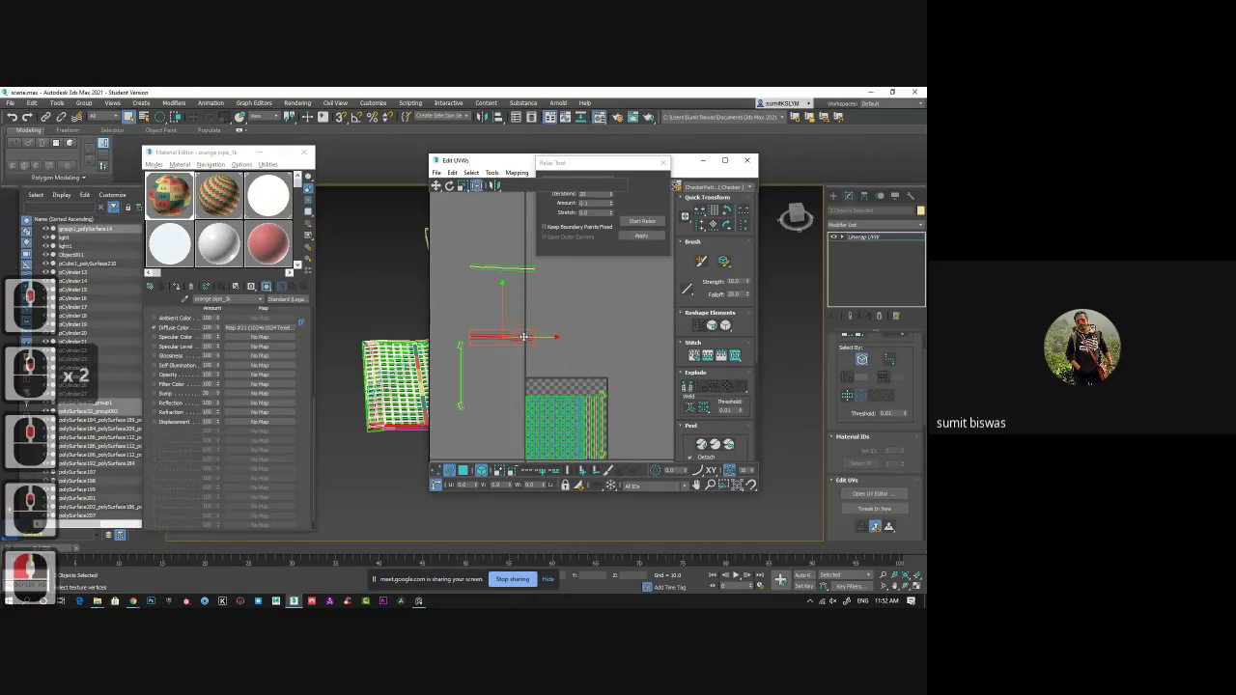
left_click_drag(509, 325, 568, 377)
double_click(502, 264)
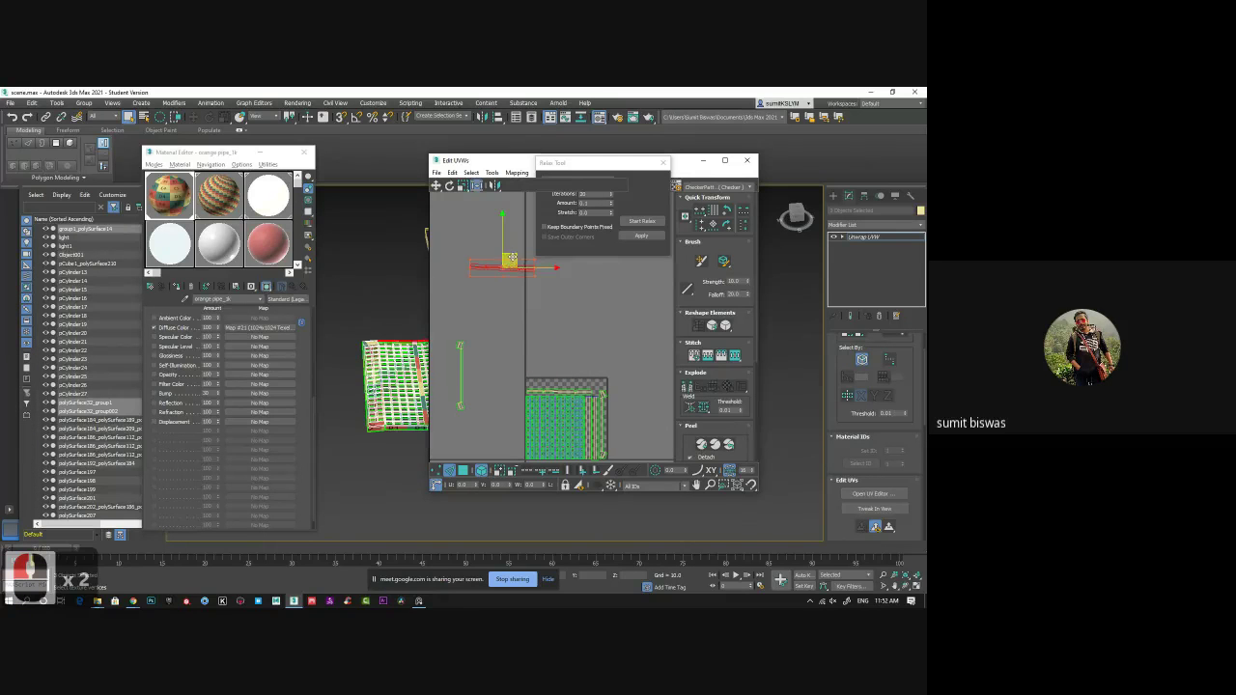
left_click_drag(509, 260, 563, 370)
Rotate the frame border's parked left strip 90 degrees and place it along the checker tile's top edge.
scroll(558, 366, "up", 3)
middle_click_drag(472, 365, 600, 365)
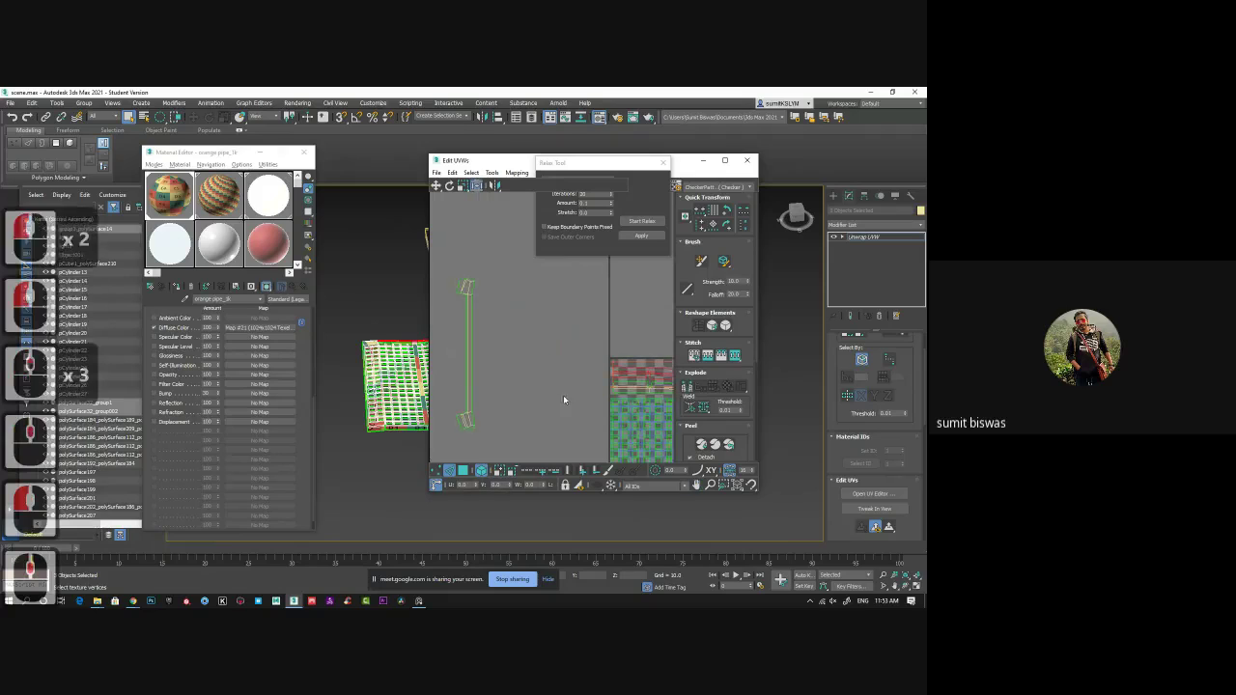
left_click(459, 290)
scroll(483, 309, "down", 3)
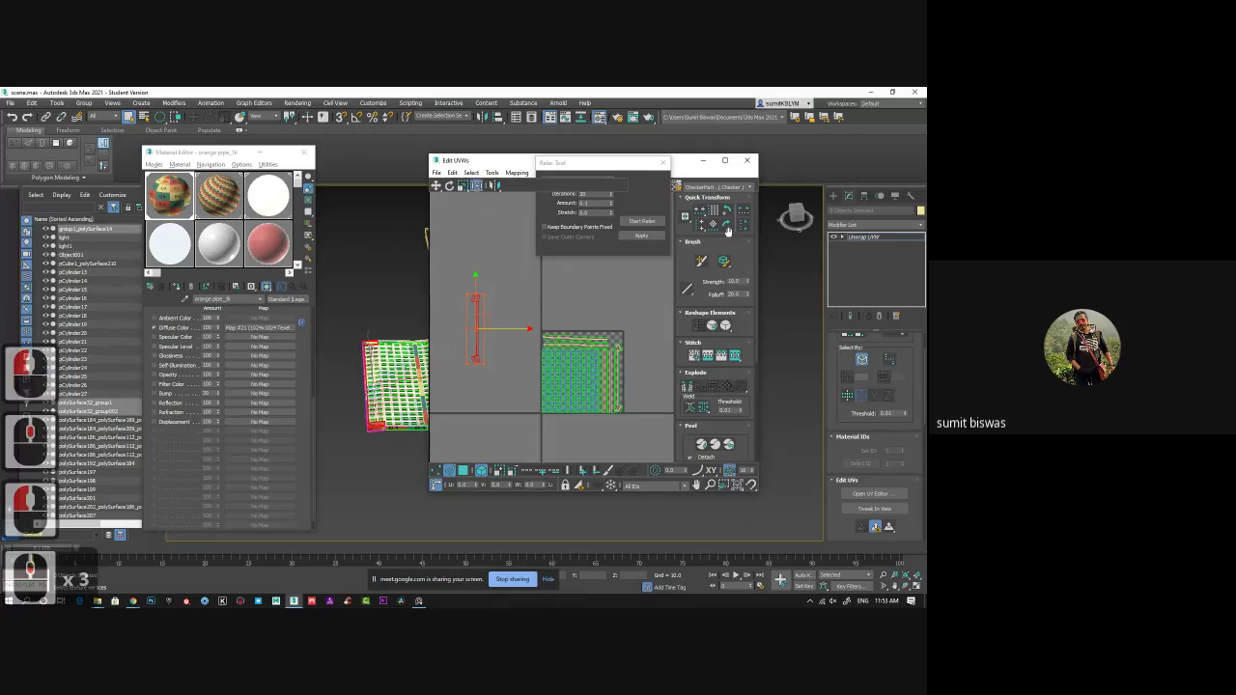
left_click(727, 226)
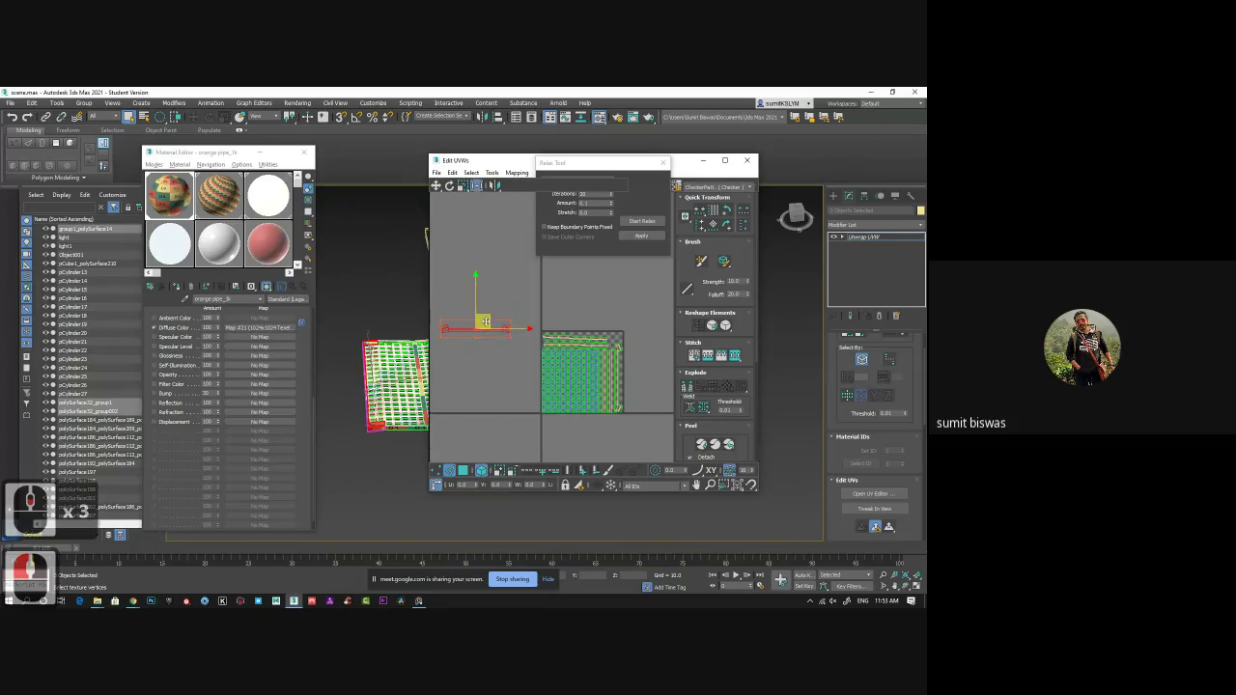
left_click_drag(482, 321, 591, 307)
scroll(585, 332, "up", 3)
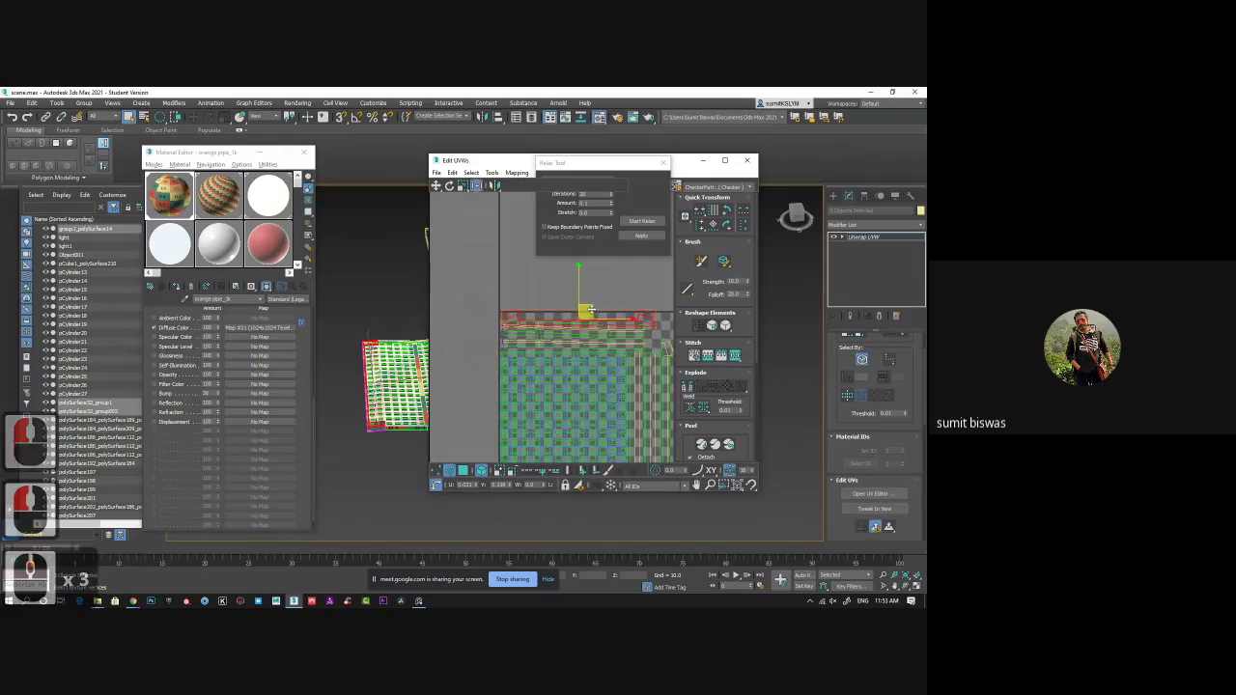
mouse_move(557, 344)
middle_mouse_down()
mouse_move(472, 365)
mouse_move(543, 329)
middle_mouse_up()
scroll(517, 360, "up", 2)
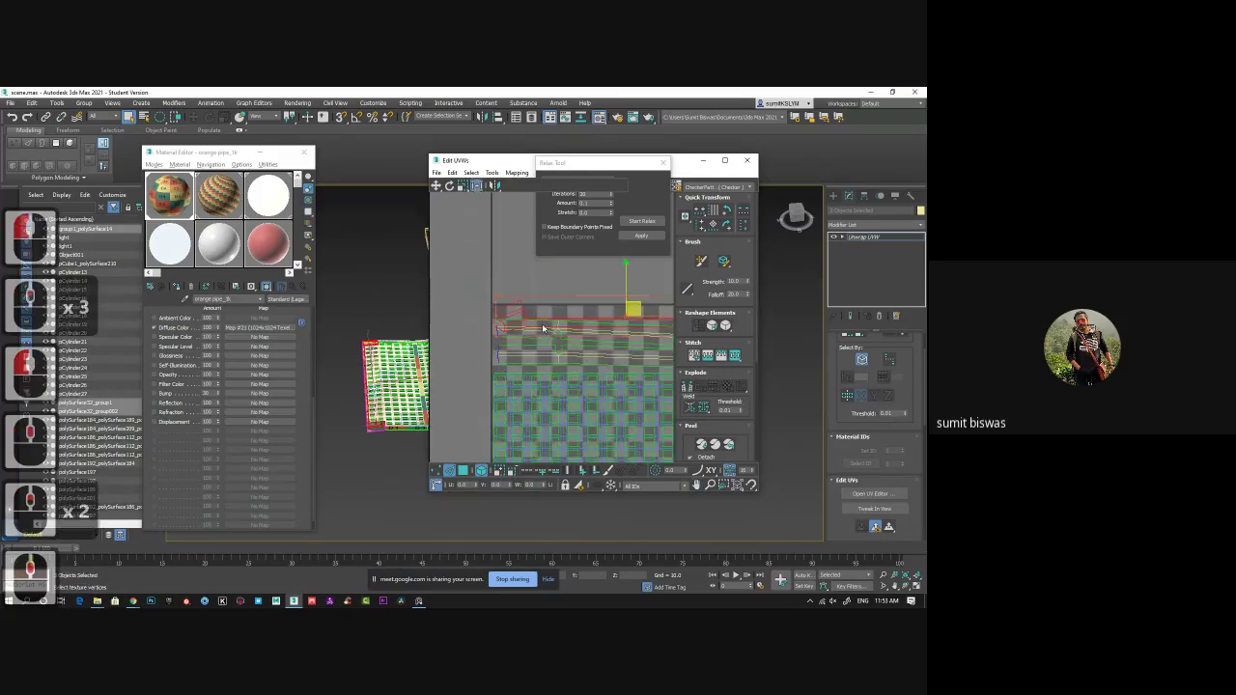
scroll(585, 364, "down", 4)
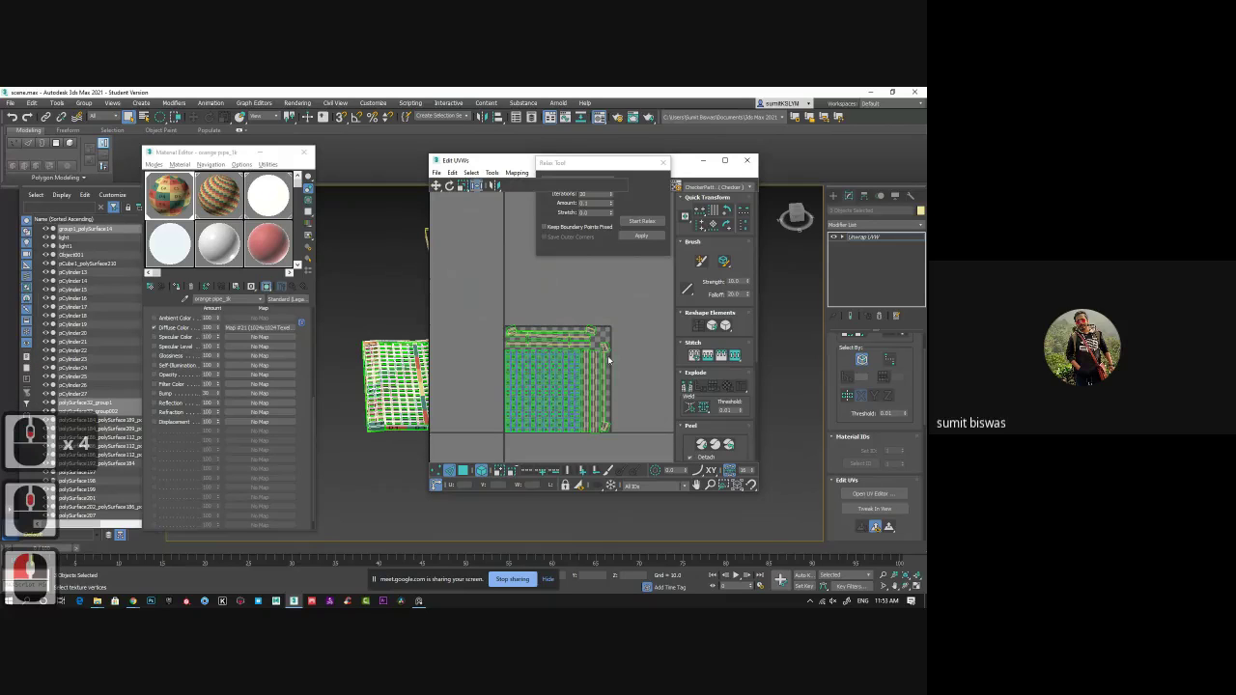
Check the packed shells, close the Relax tool and the UV editor, and save the scene.
scroll(526, 333, "up", 5)
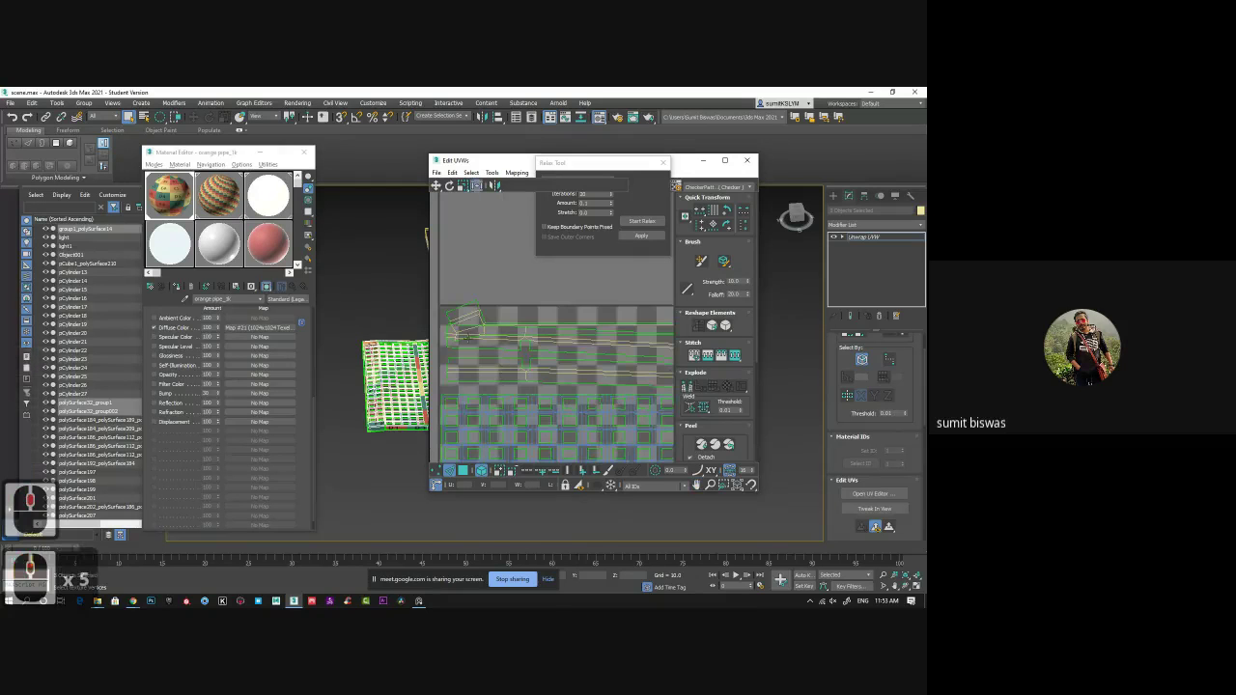
middle_click_drag(514, 350, 567, 339)
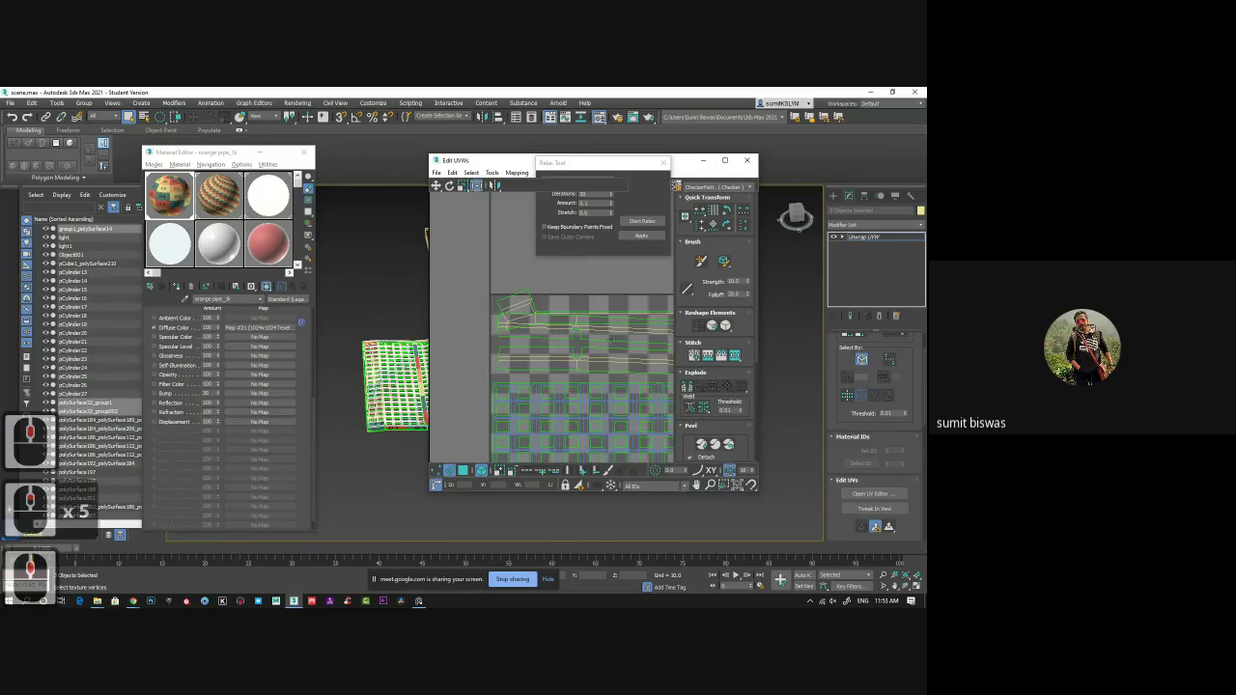
scroll(611, 340, "down", 7)
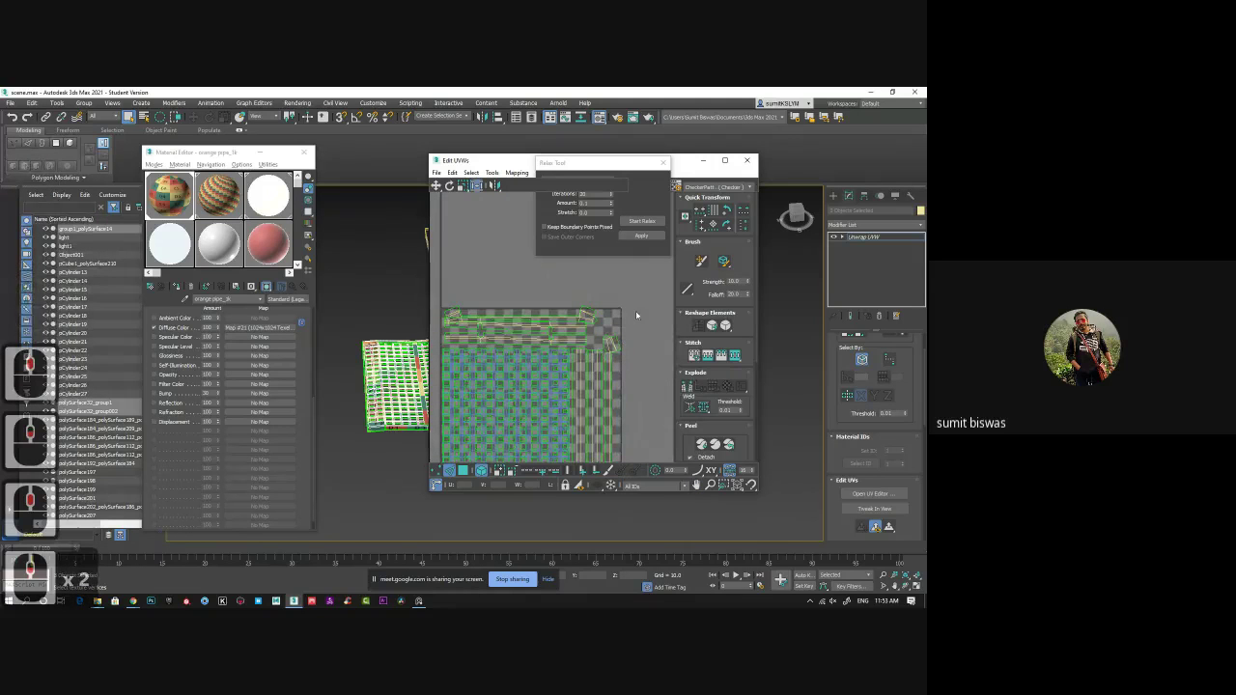
left_click(662, 164)
left_click(749, 164)
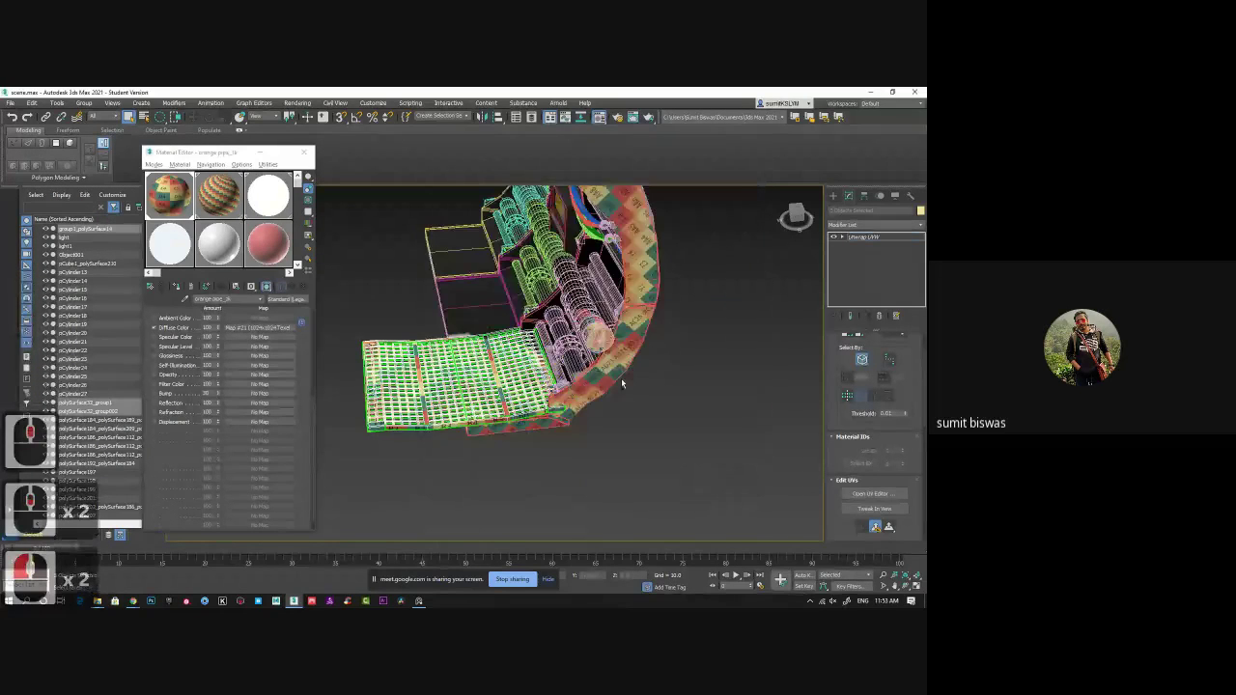
key("ctrl+s")
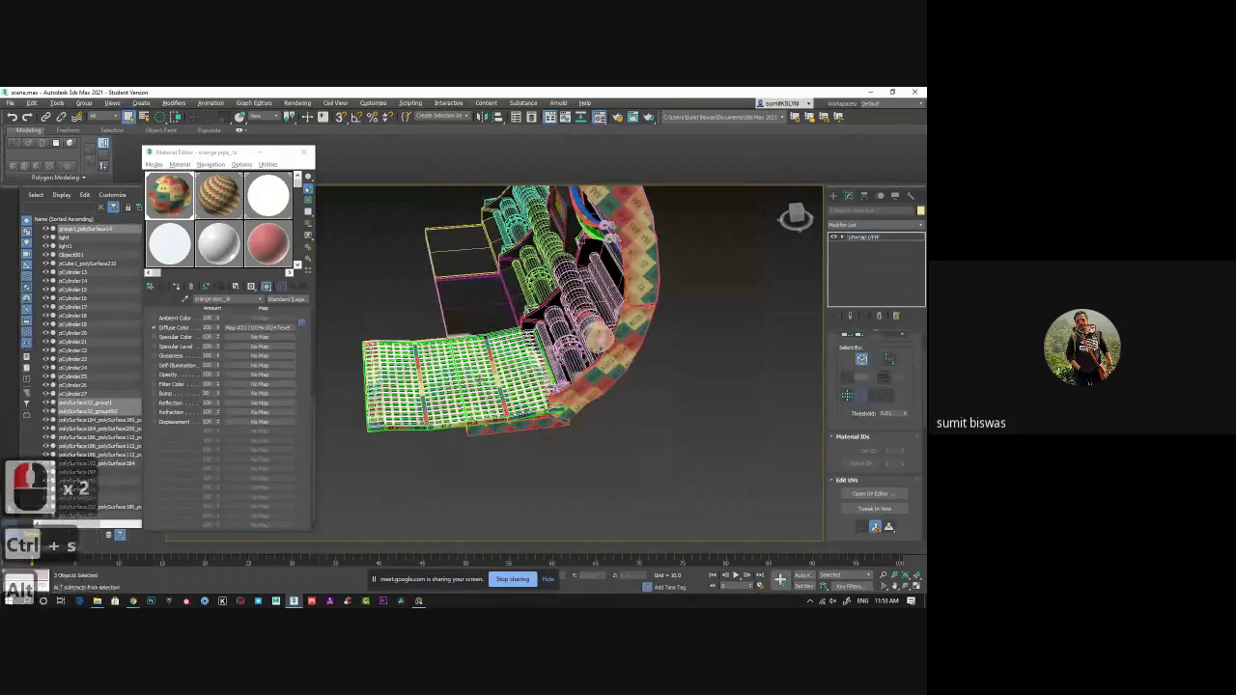
middle_click_drag(509, 381, 633, 297, "alt")
left_click(835, 260)
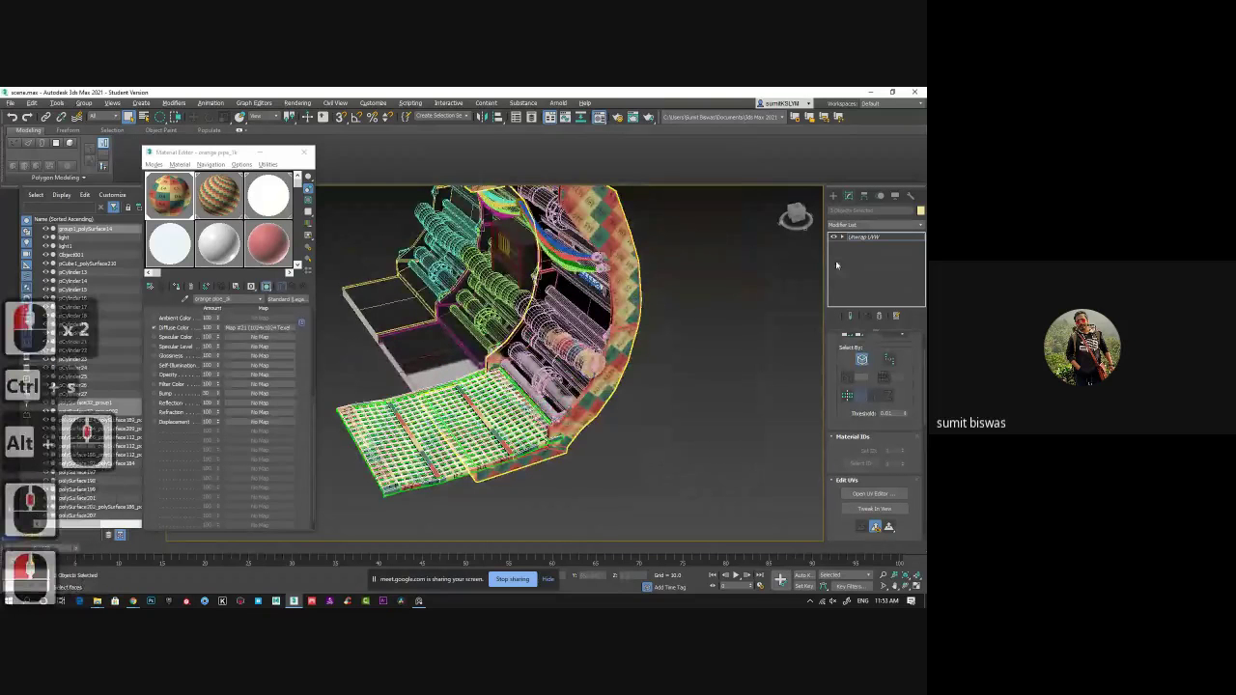
middle_click_drag(487, 416, 568, 408, "alt")
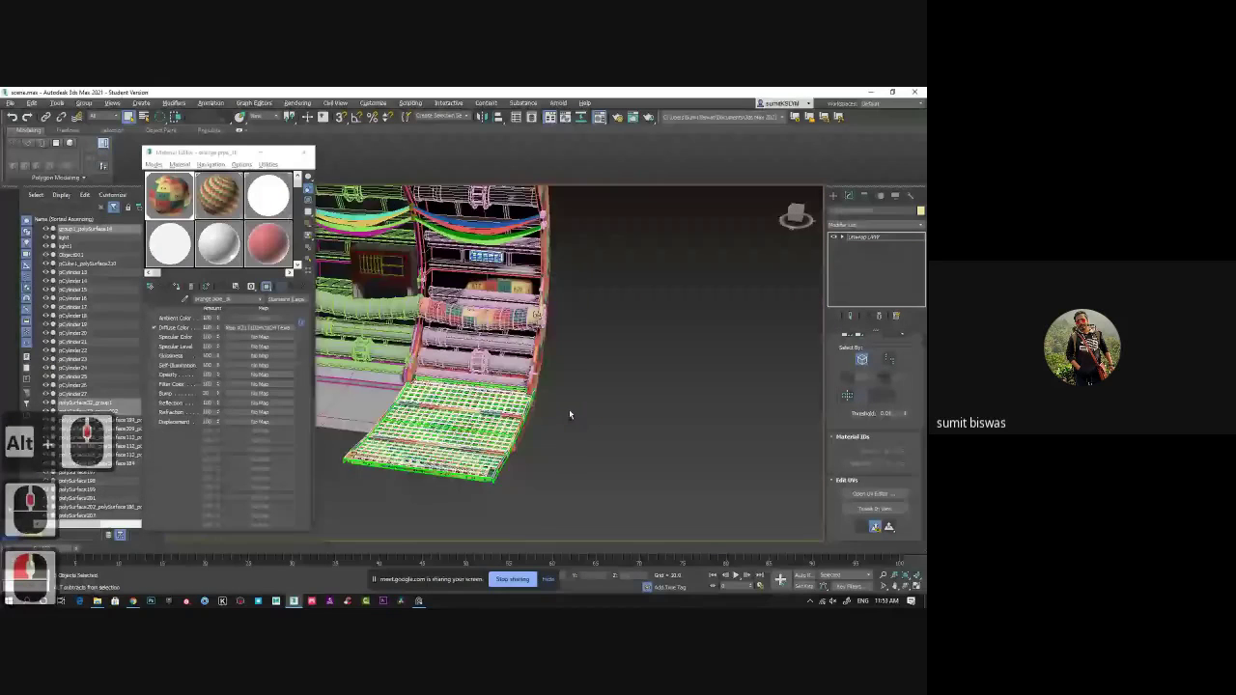
scroll(568, 408, "up", 3)
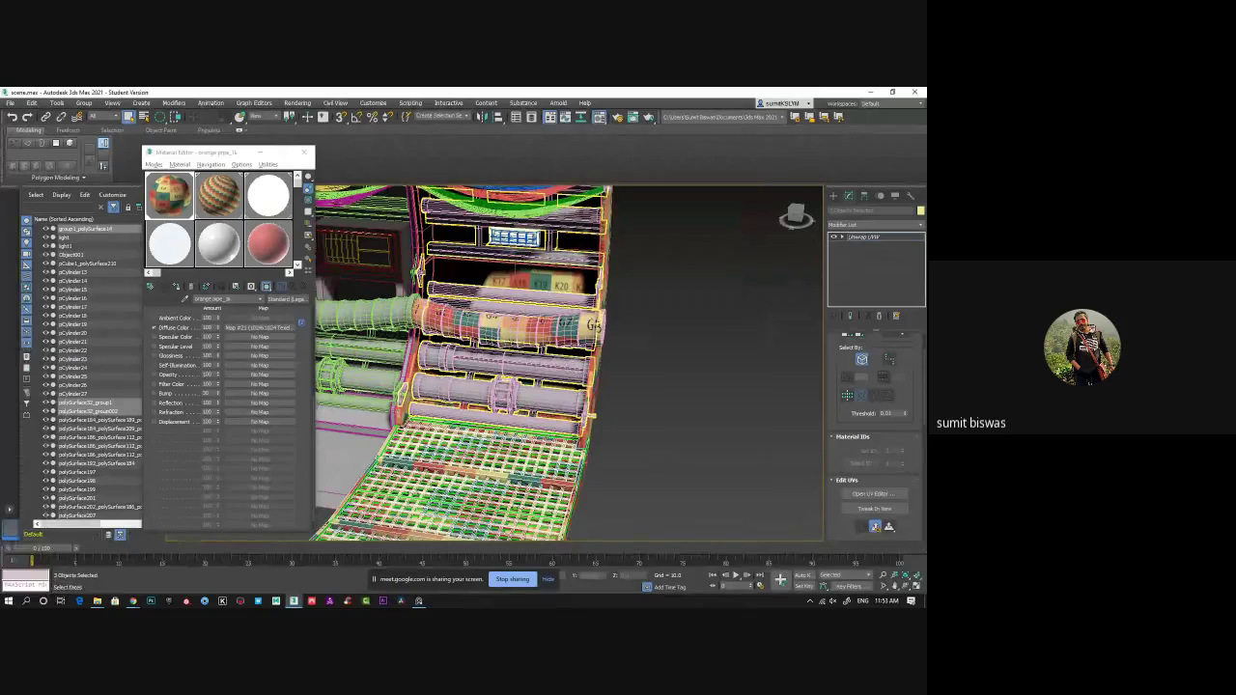
Inspect the textured corridor model and its unwrapped floor panel from several angles, close up and as a whole.
left_click(331, 293)
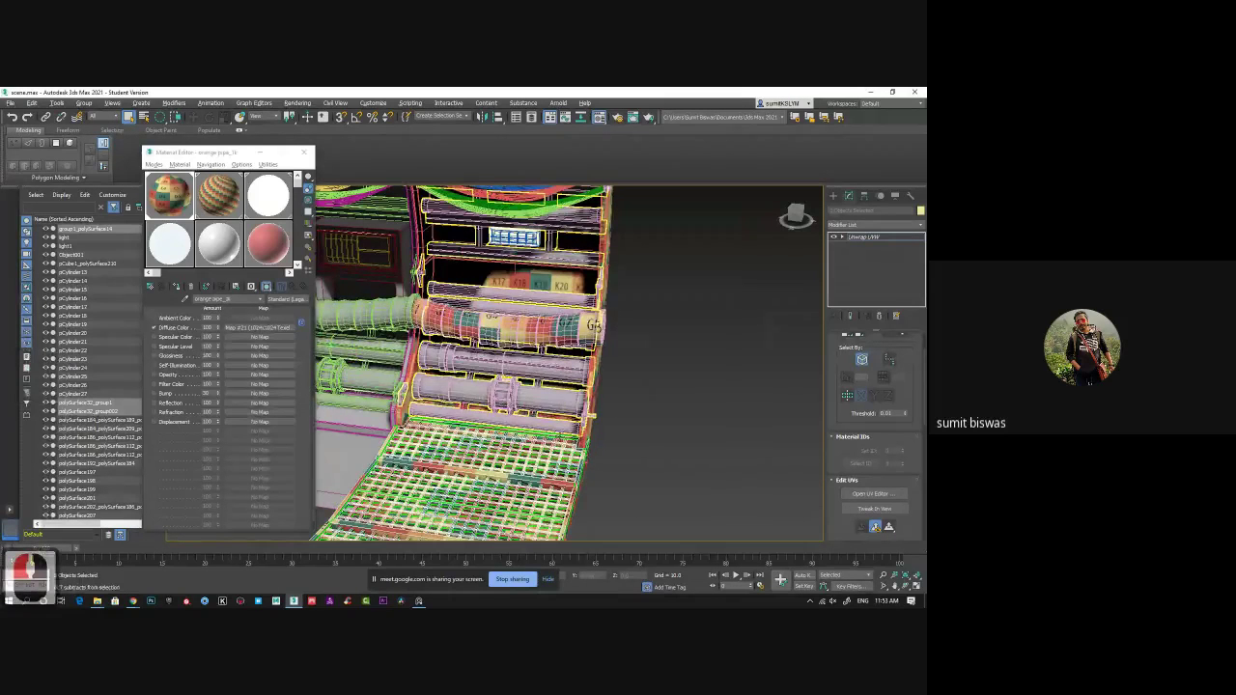
mouse_move(593, 415)
middle_mouse_down("alt")
mouse_move(508, 488)
mouse_move(599, 435)
middle_mouse_up("alt")
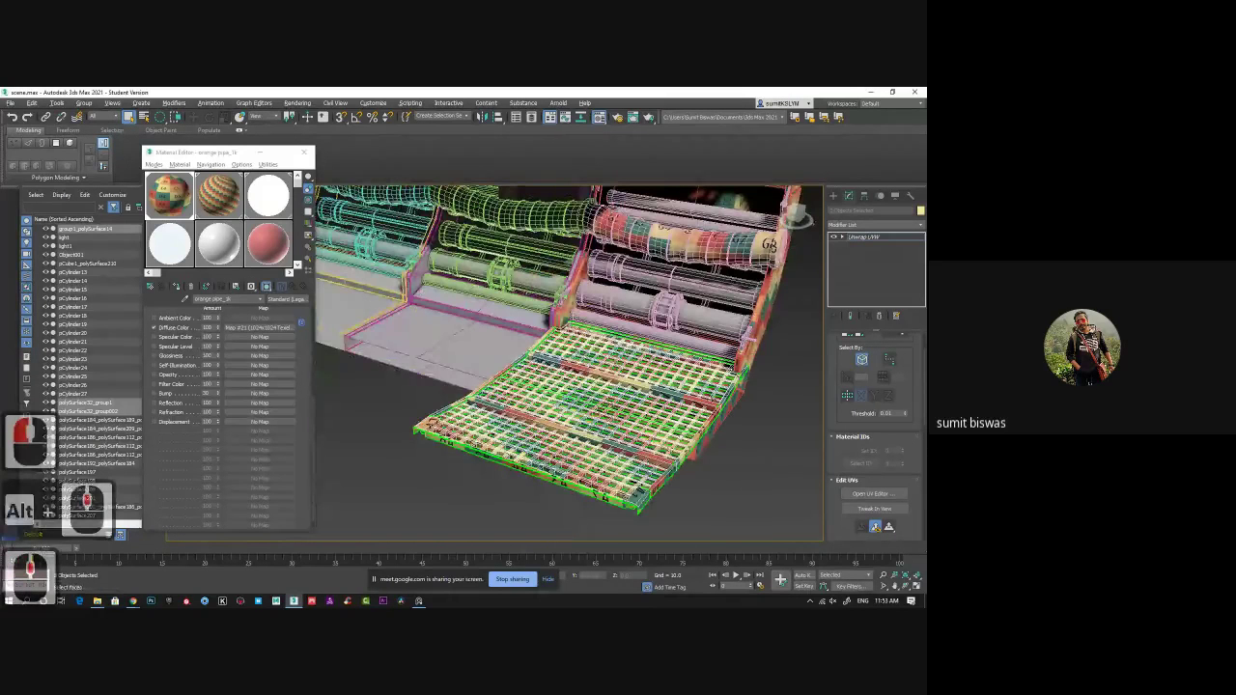
middle_click_drag(579, 359, 656, 363, "alt")
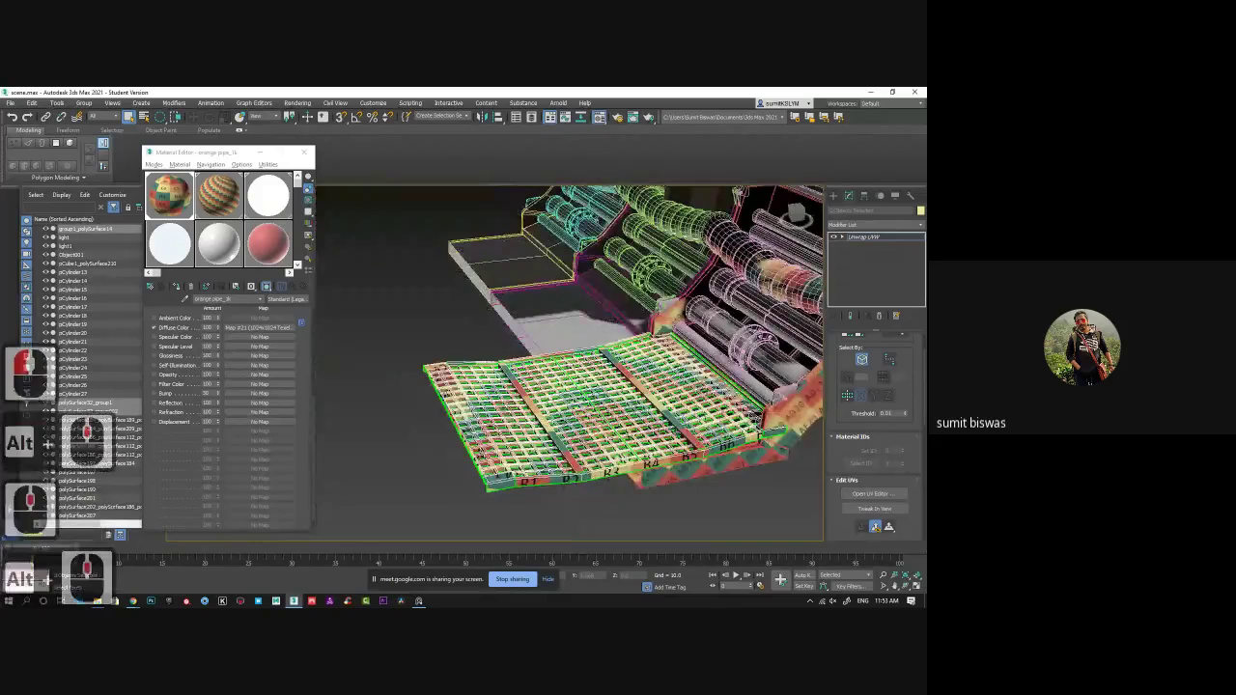
middle_click_drag(579, 386, 637, 396, "alt")
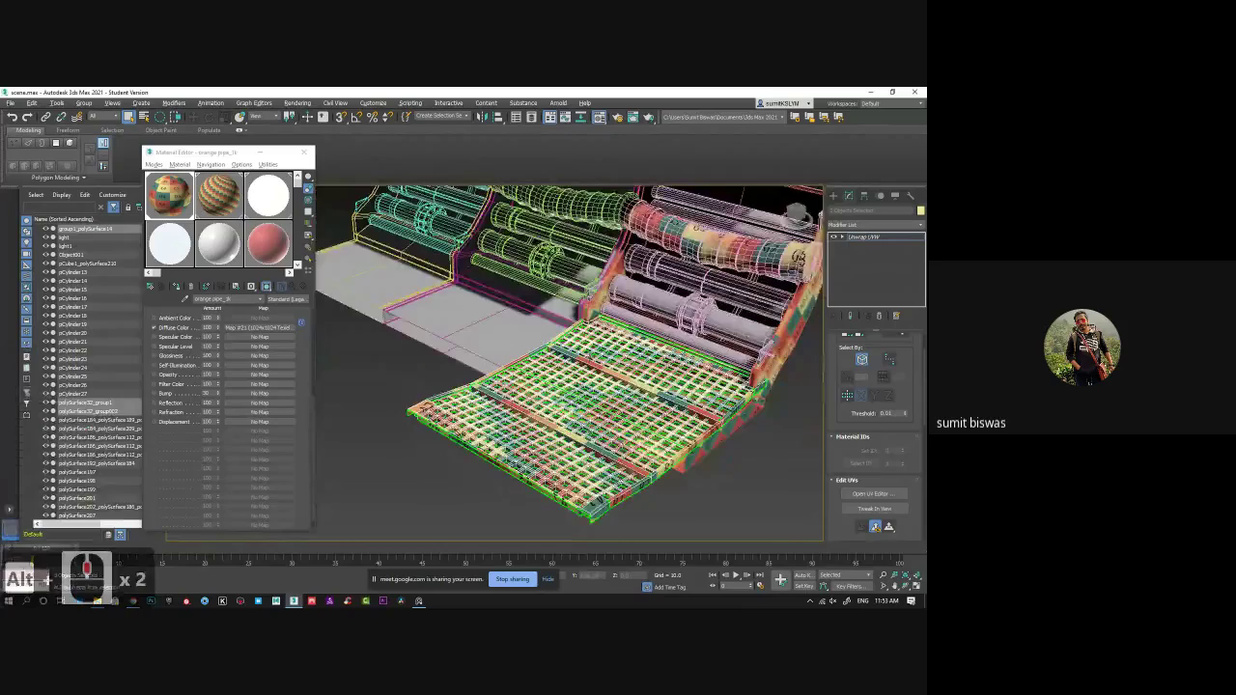
middle_click_drag(579, 377, 636, 355, "alt")
middle_click_drag(526, 386, 558, 357, "alt")
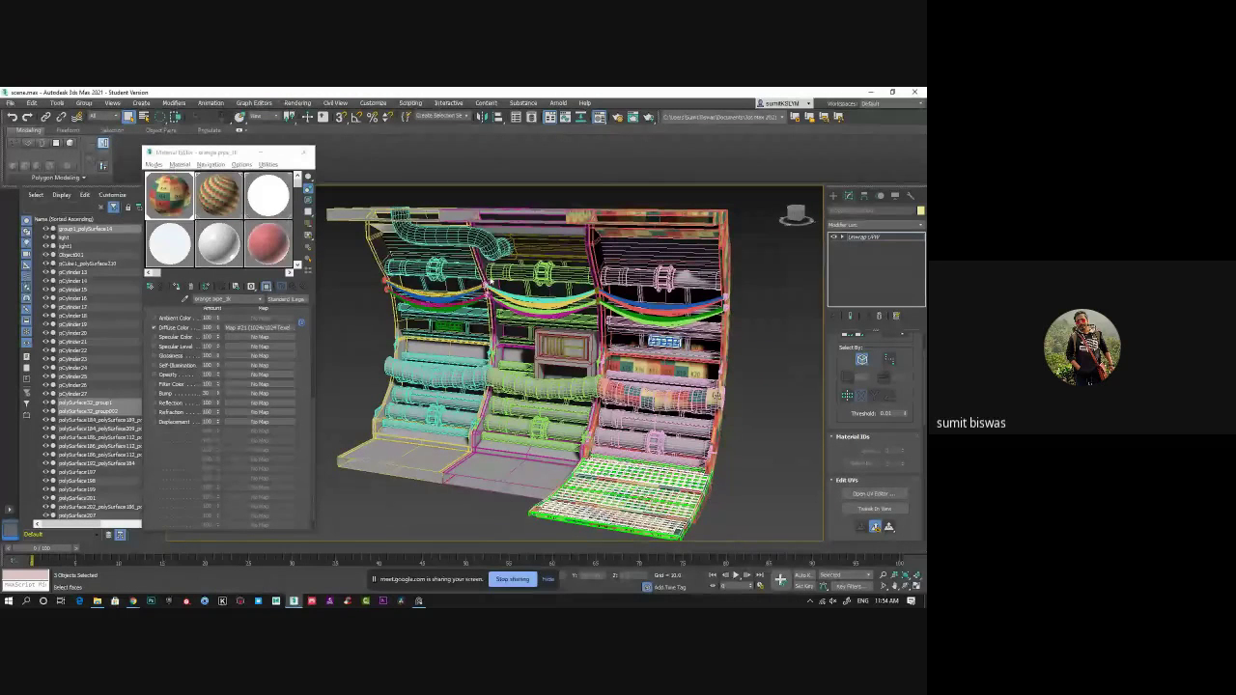
middle_click_drag(666, 439, 643, 416, "alt")
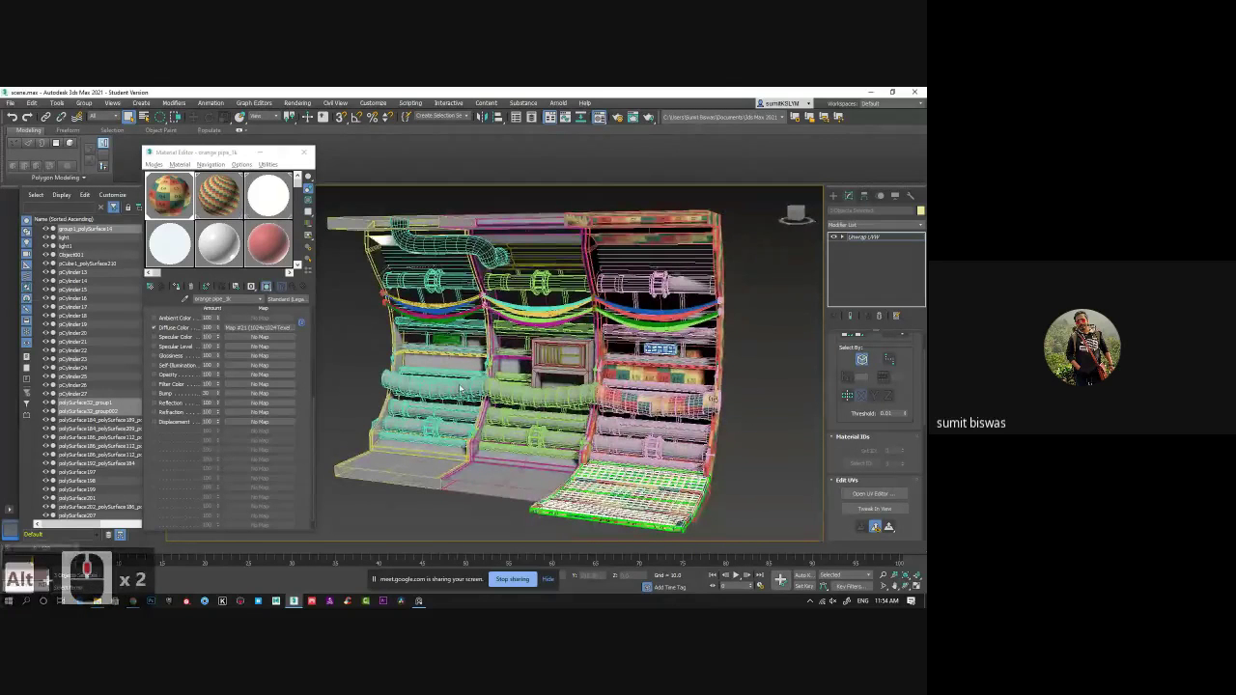
middle_click_drag(606, 411, 674, 423, "alt")
middle_click_drag(623, 417, 634, 415, "alt")
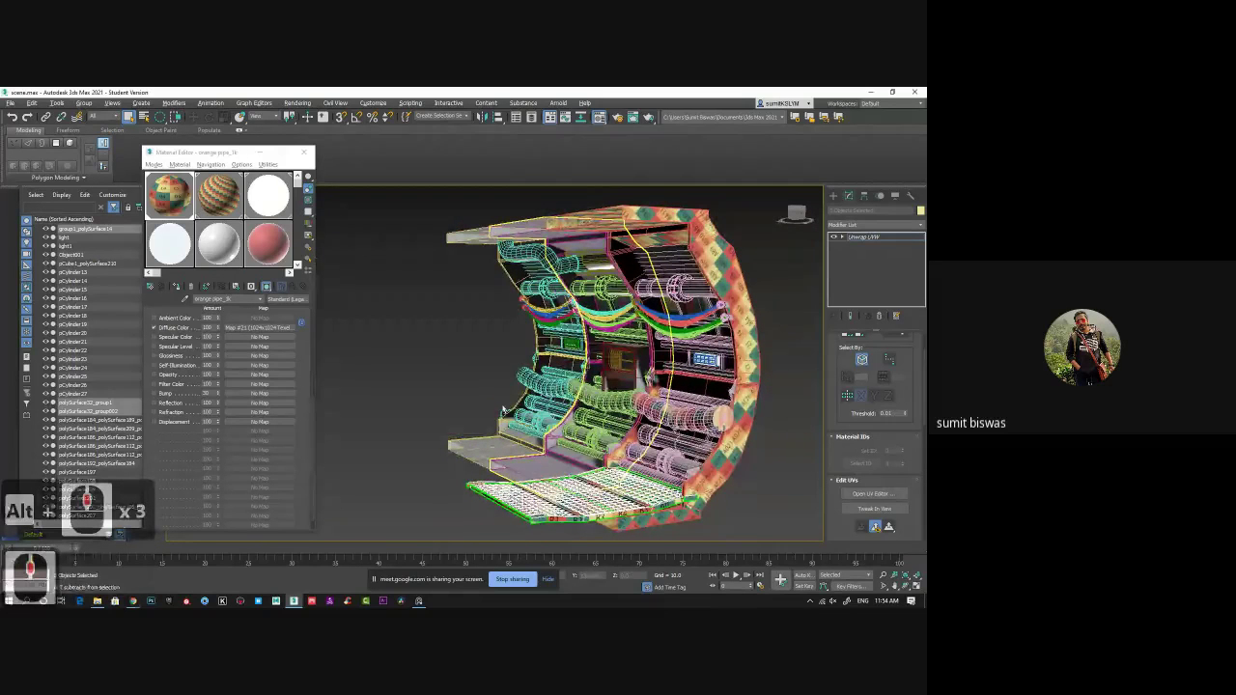
middle_click_drag(634, 417, 569, 423, "alt")
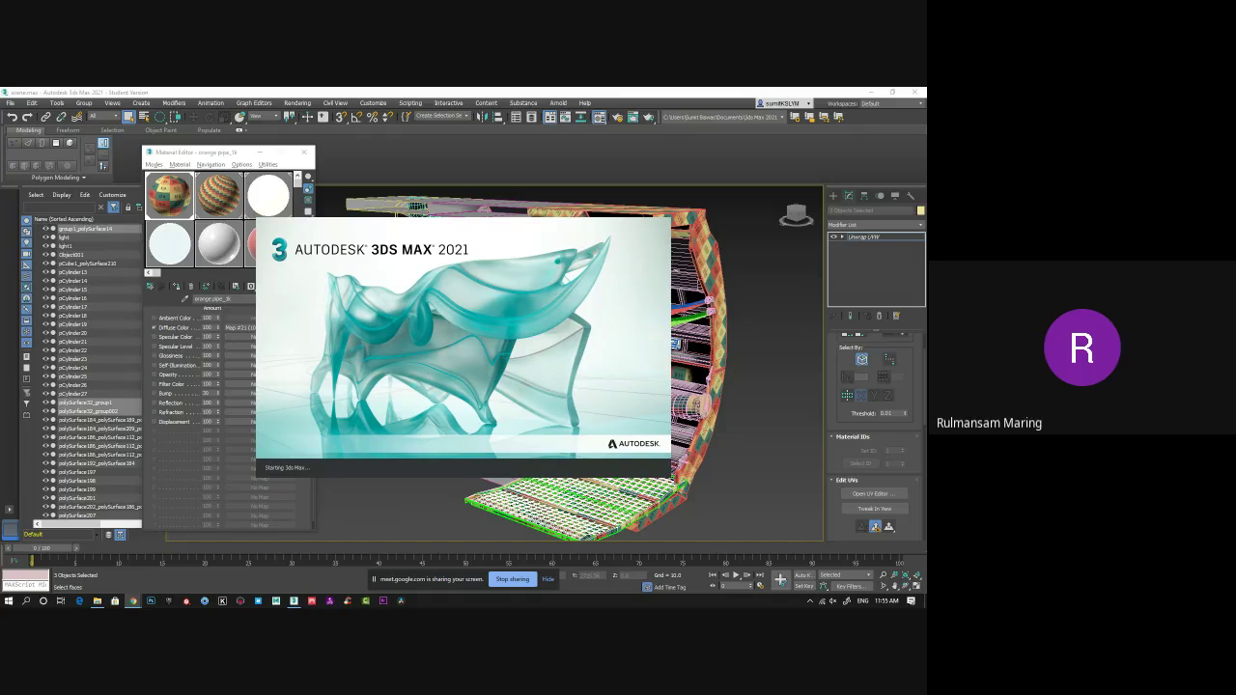
Close the corridor scene and load the environment scene, adopting the file's unit scale.
left_click(914, 94)
left_click(403, 369)
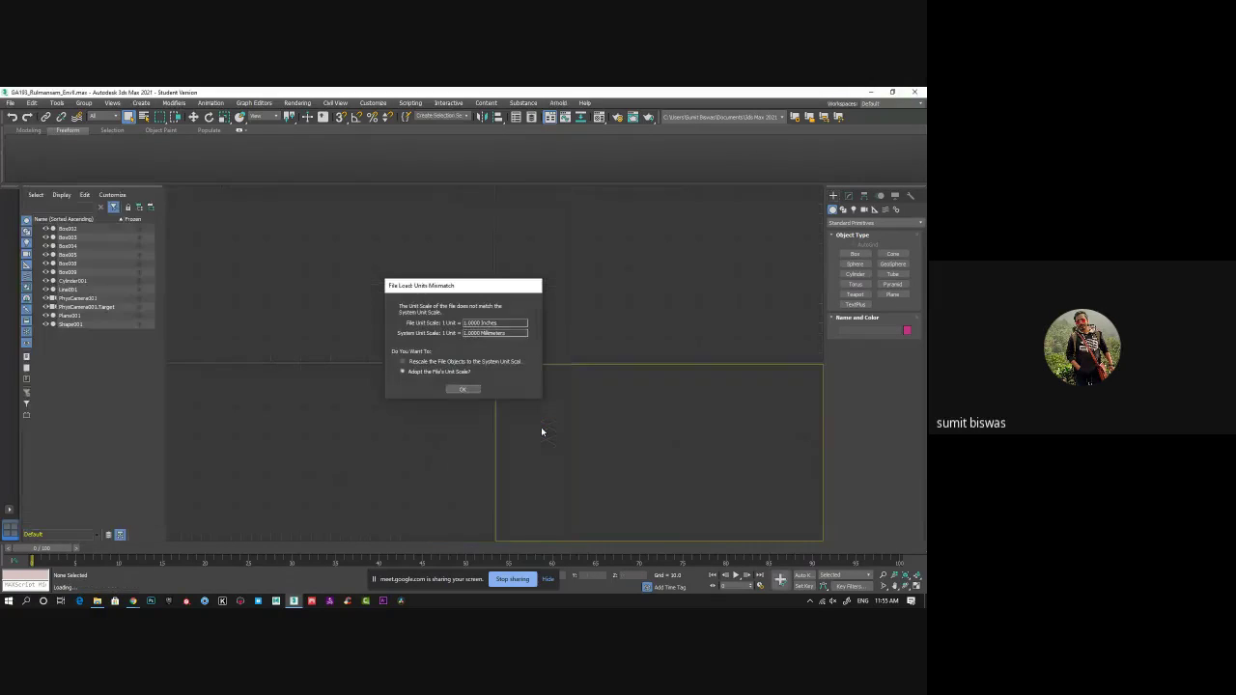
left_click(464, 390)
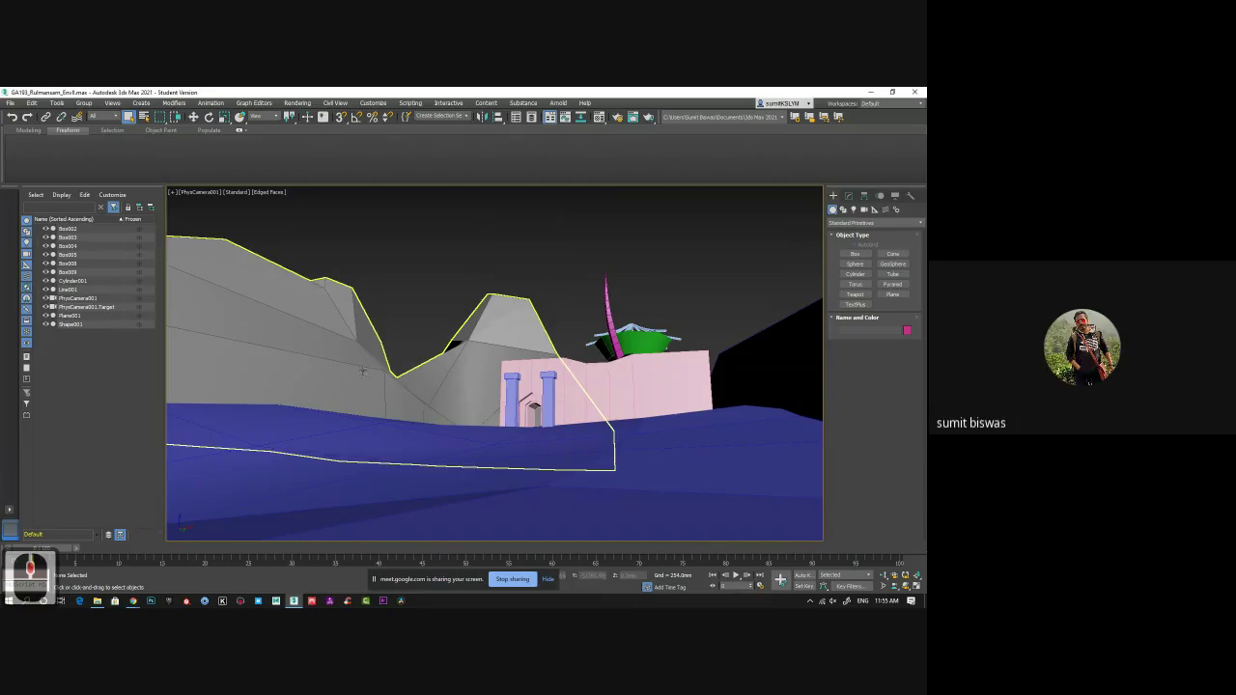
Examine the environment's overall layout in the Perspective view, then return to the physical camera view.
key("p")
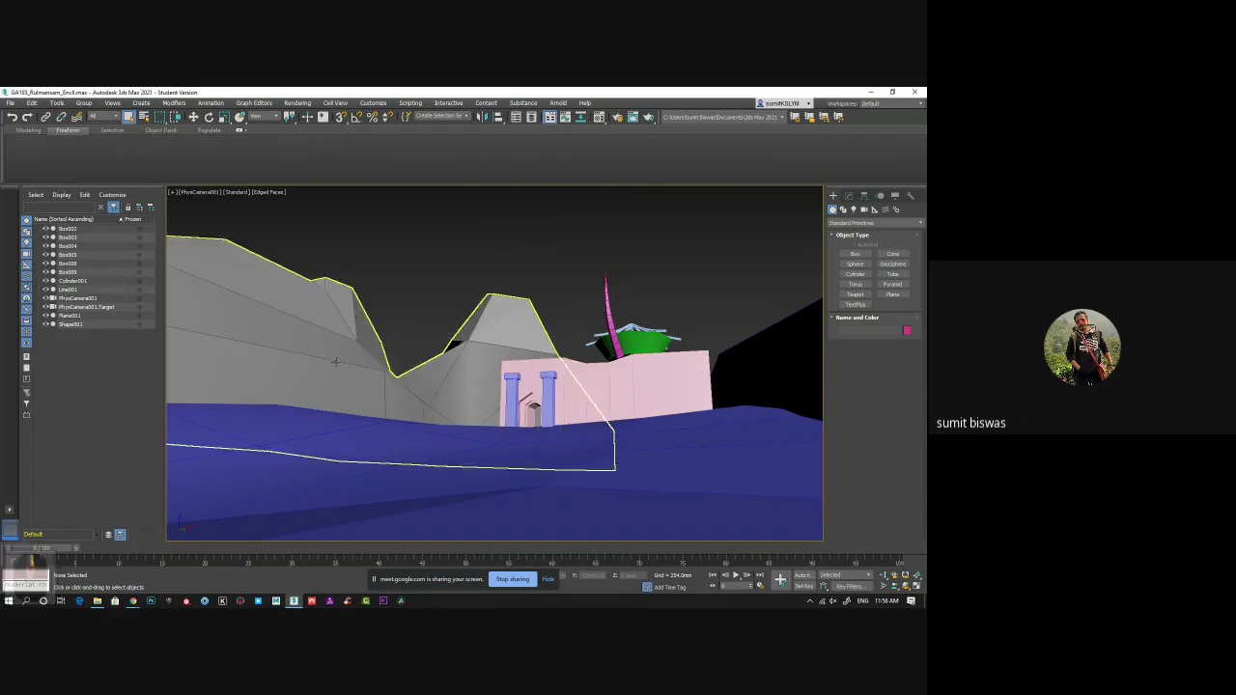
mouse_move(588, 381)
middle_mouse_down("alt")
mouse_move(640, 344)
mouse_move(593, 370)
mouse_move(585, 416)
mouse_move(579, 358)
mouse_move(614, 417)
mouse_move(584, 402)
middle_mouse_up("alt")
scroll(594, 371, "down", 2)
scroll(579, 358, "up", 2)
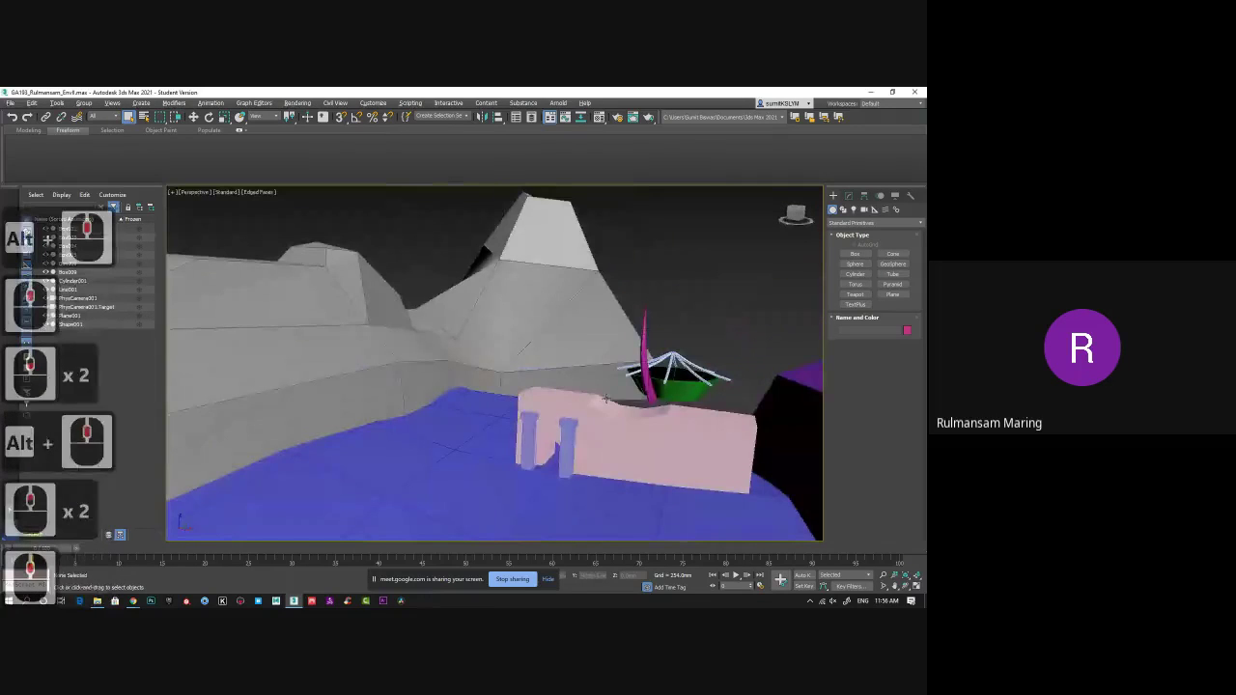
middle_click(583, 402)
middle_click(583, 403)
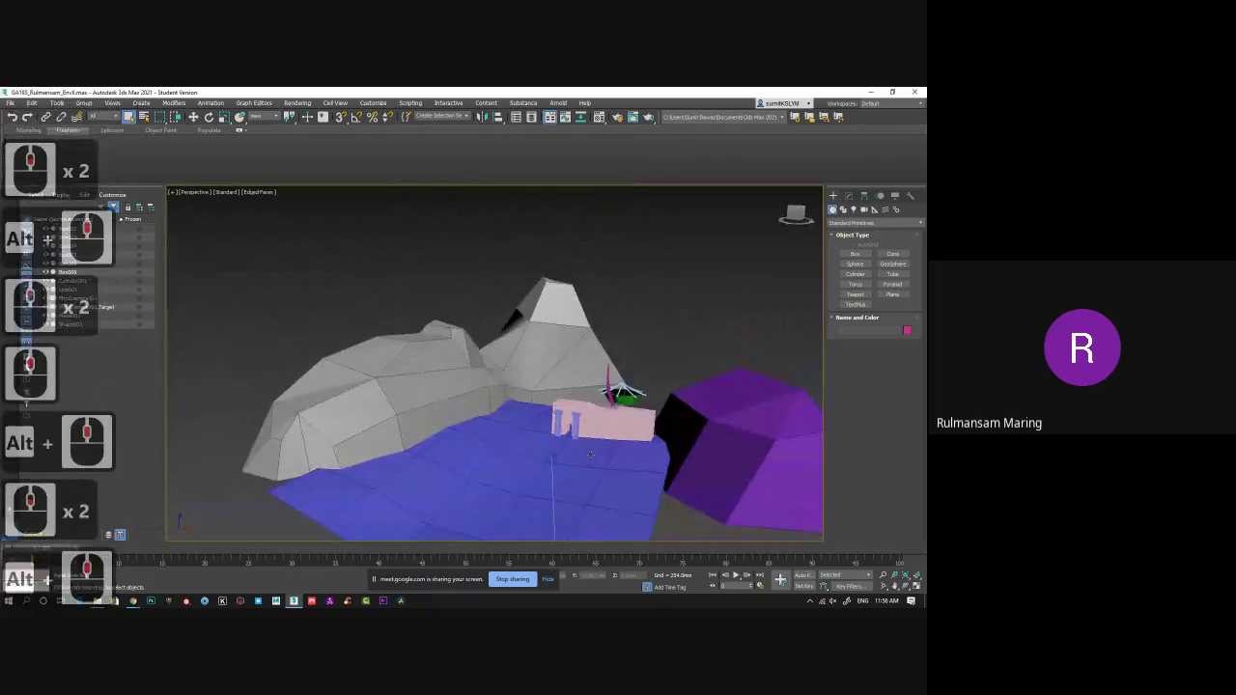
key("c")
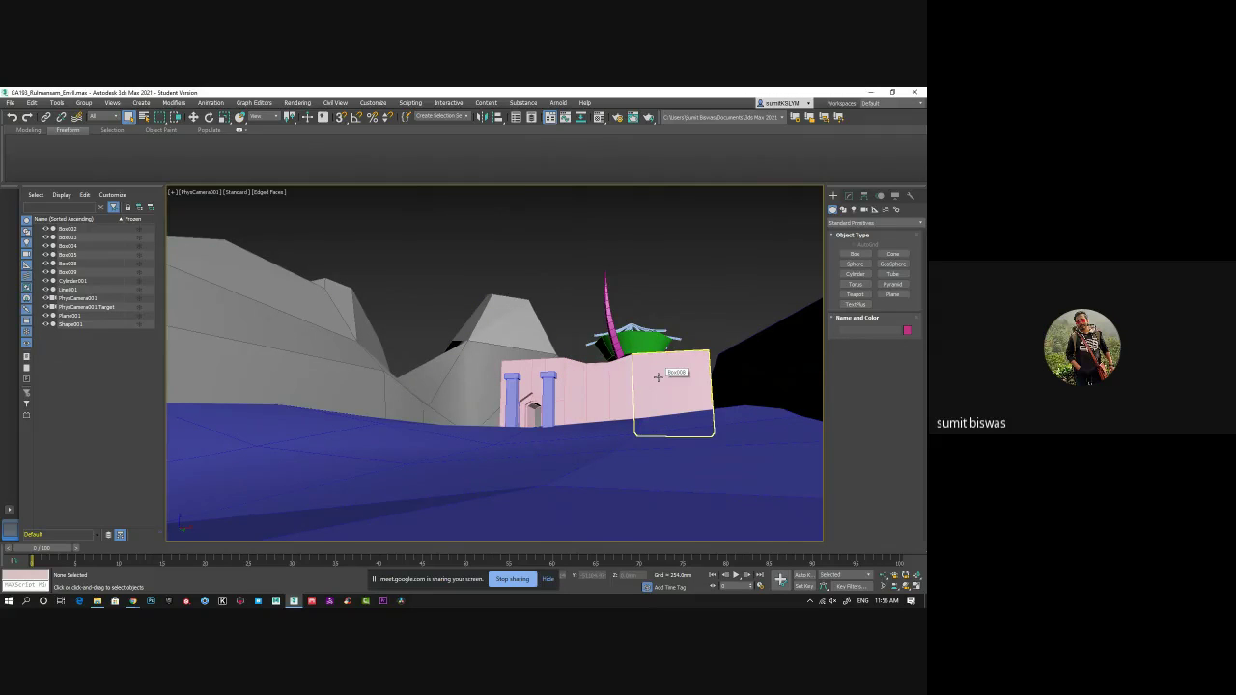
Switch to the Perspective view and examine the grey mountain and the blue ground plane around the pink wall.
key("p")
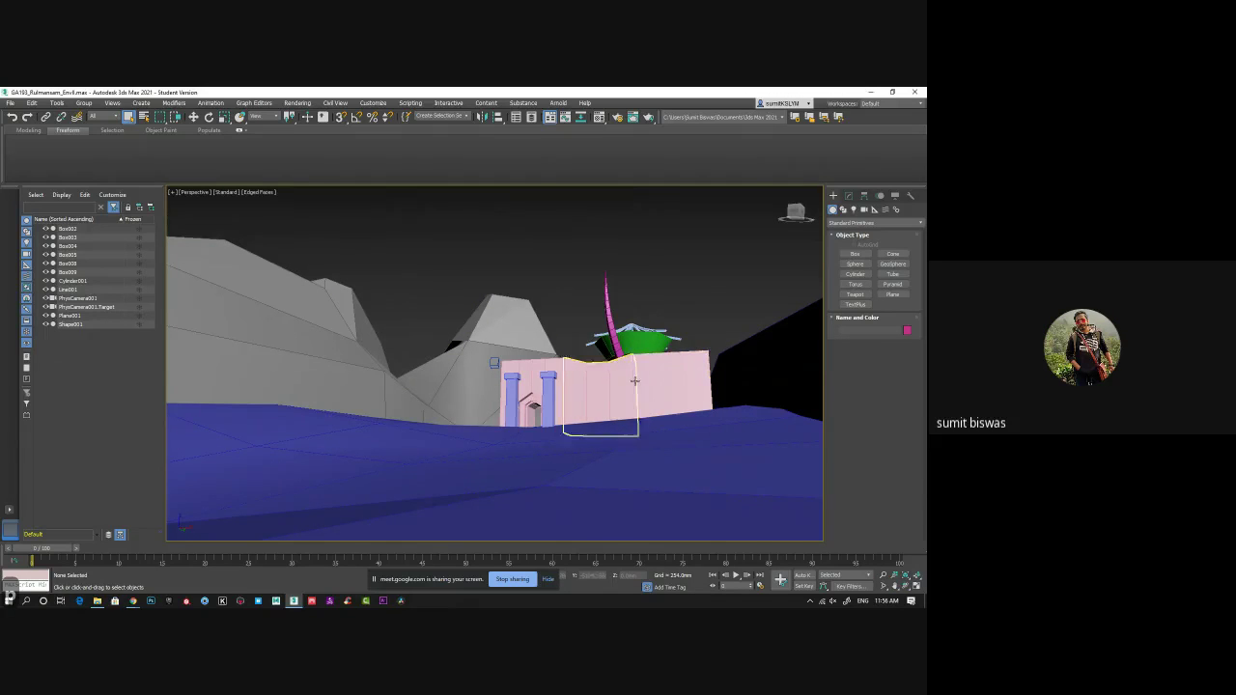
middle_click_drag(632, 386, 458, 352, "alt")
left_click(392, 322)
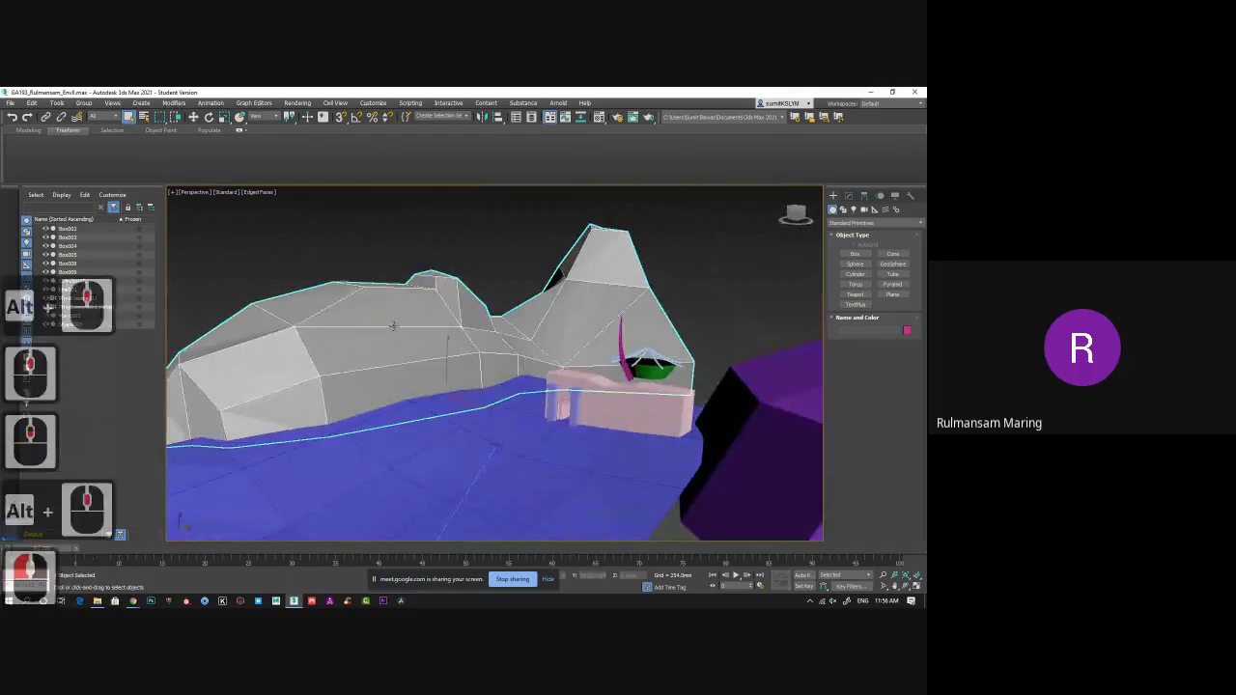
middle_click_drag(394, 326, 453, 340, "alt")
middle_click_drag(677, 393, 618, 398, "alt")
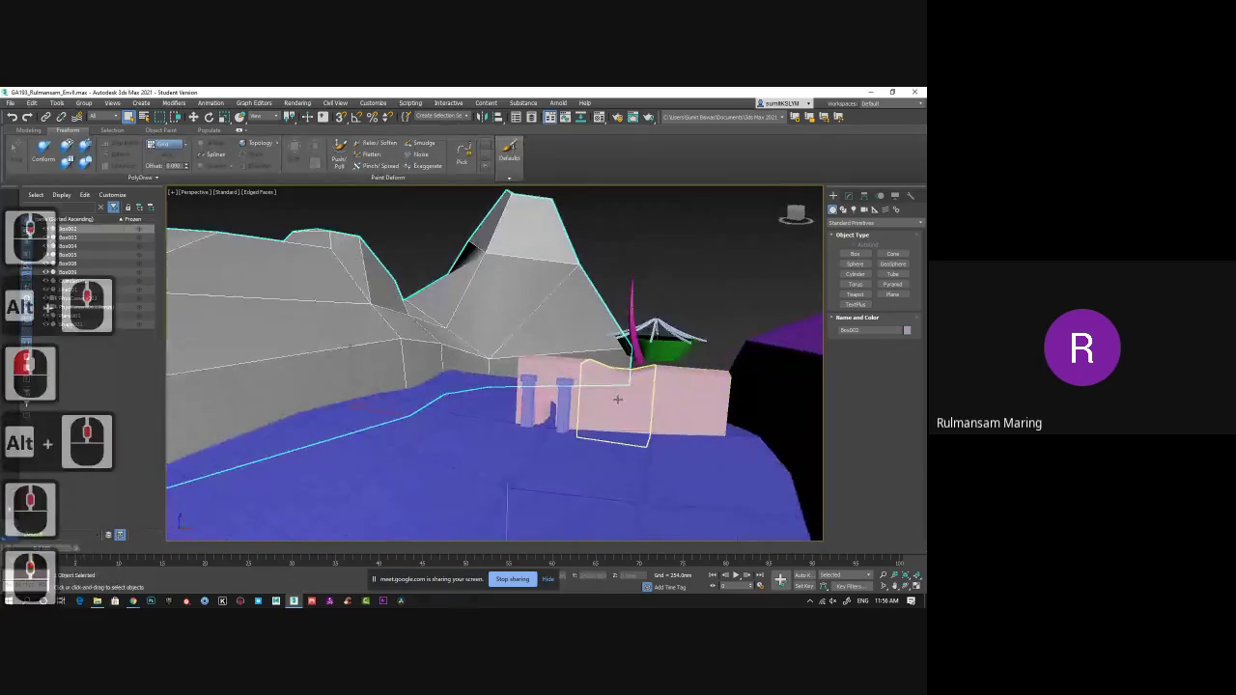
scroll(618, 398, "down", 5)
left_click(550, 445)
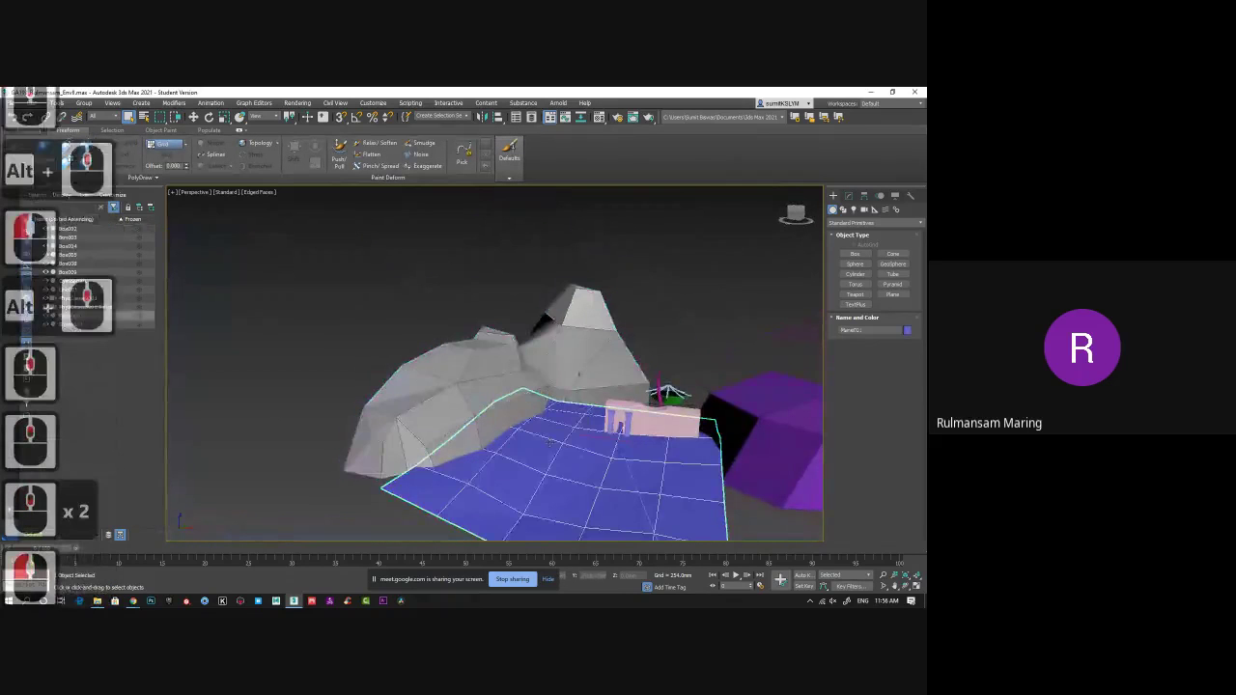
middle_click_drag(549, 445, 610, 465, "alt")
Select the grey mountain and examine its shape against the ground plane from several angles.
left_click(392, 361)
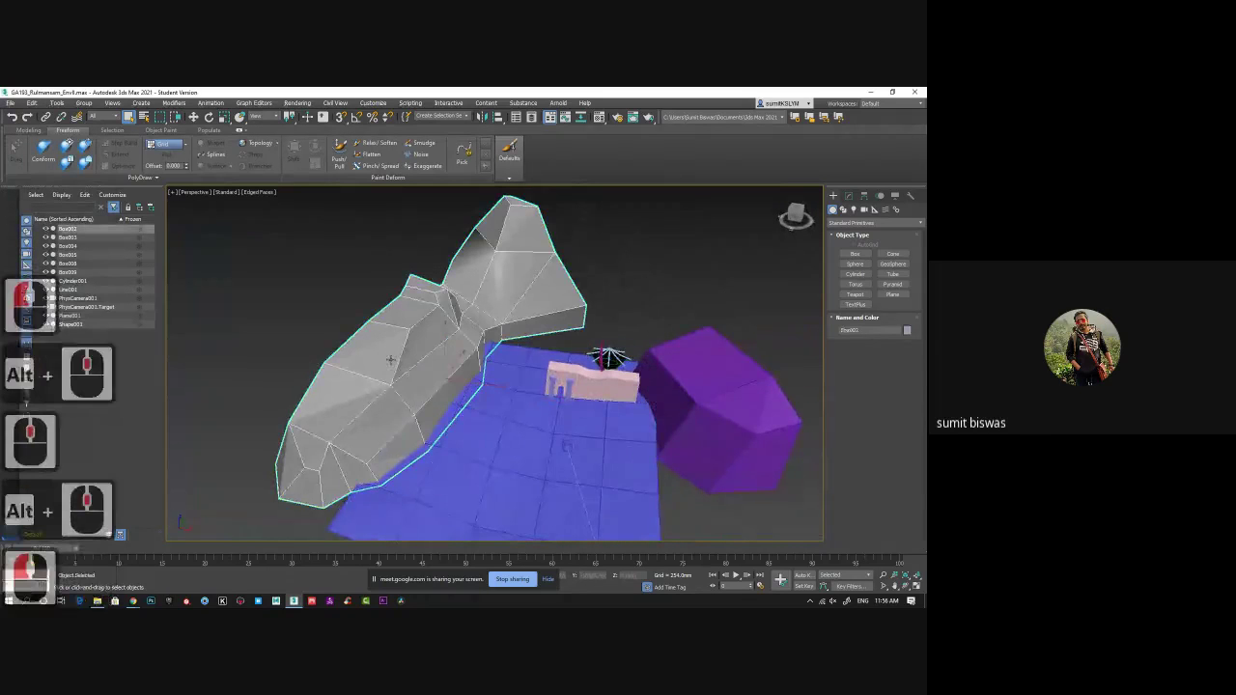
middle_click_drag(392, 361, 422, 385, "alt")
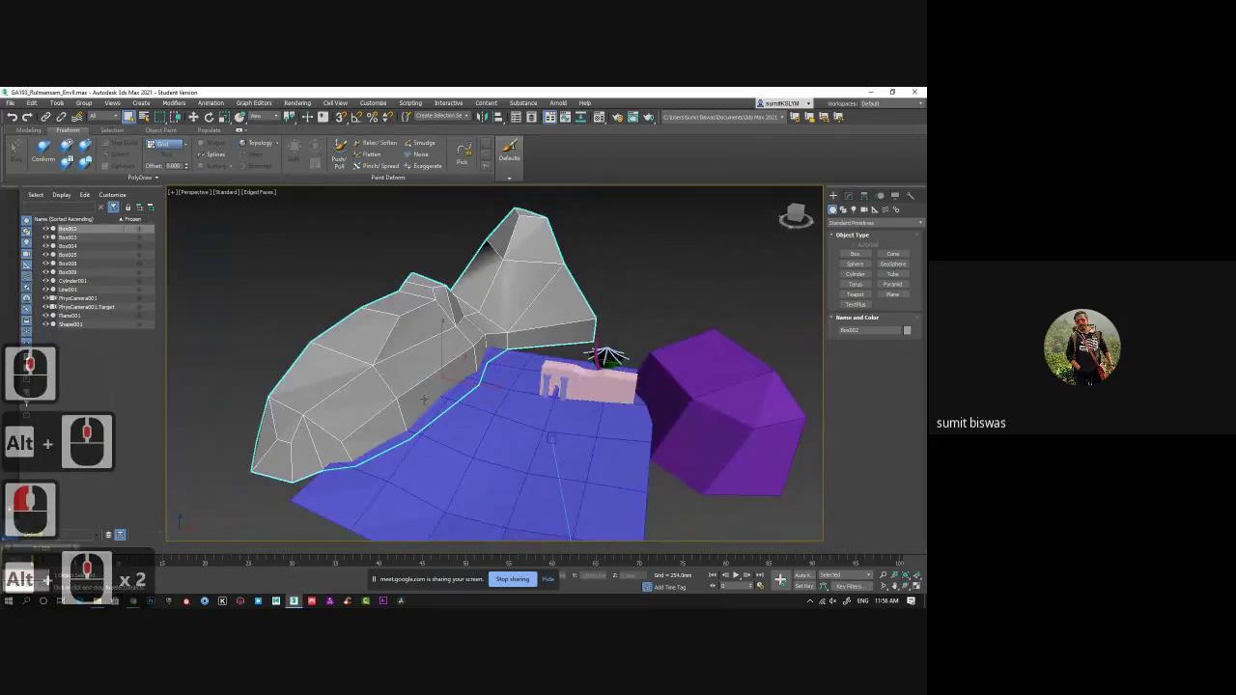
middle_click_drag(499, 430, 480, 428, "alt")
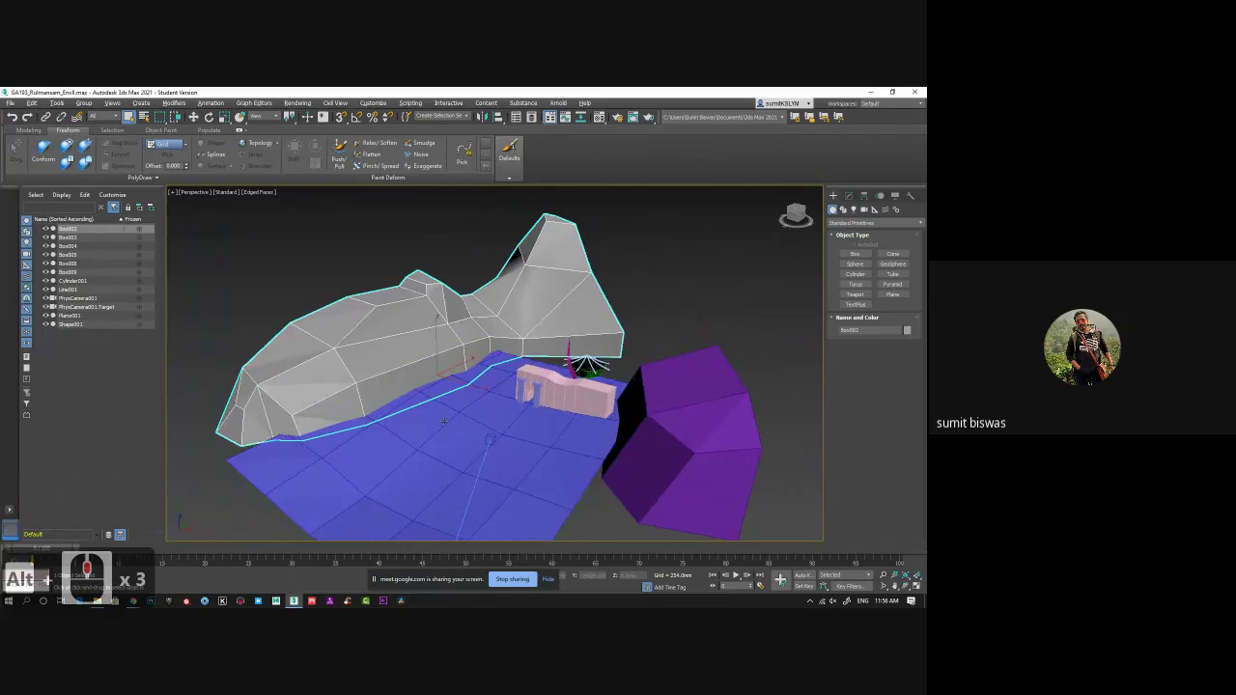
middle_click_drag(443, 421, 492, 361, "alt")
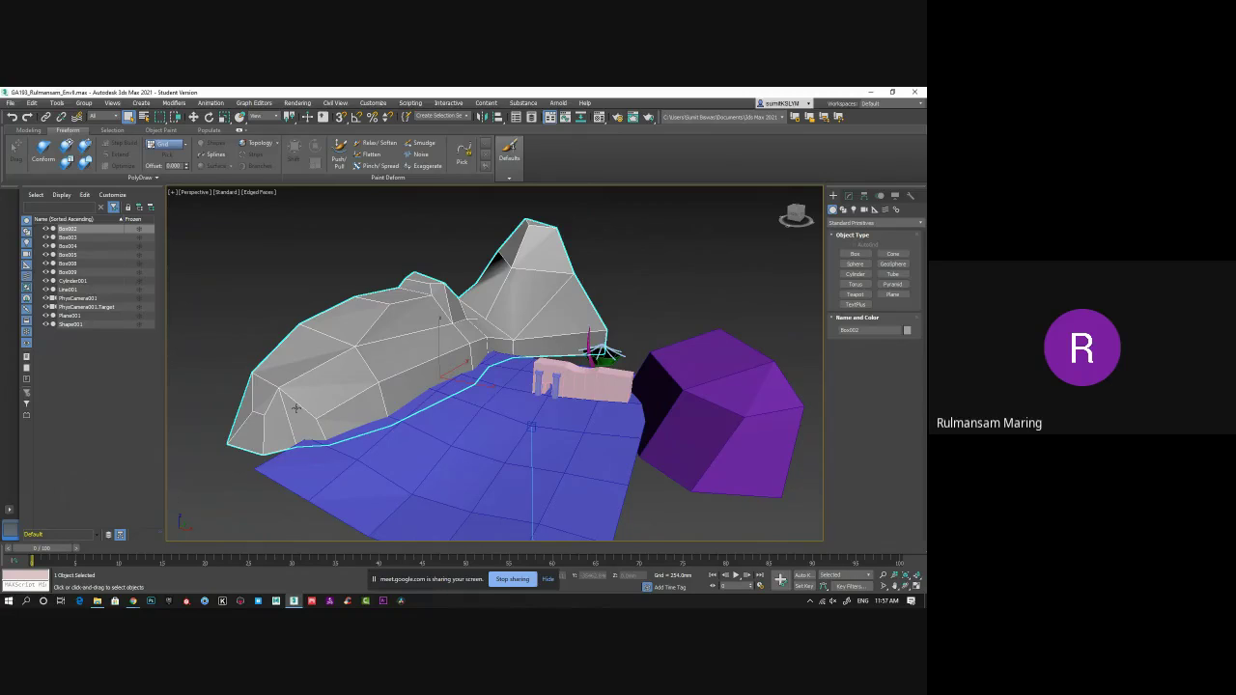
middle_click_drag(473, 410, 444, 415, "alt")
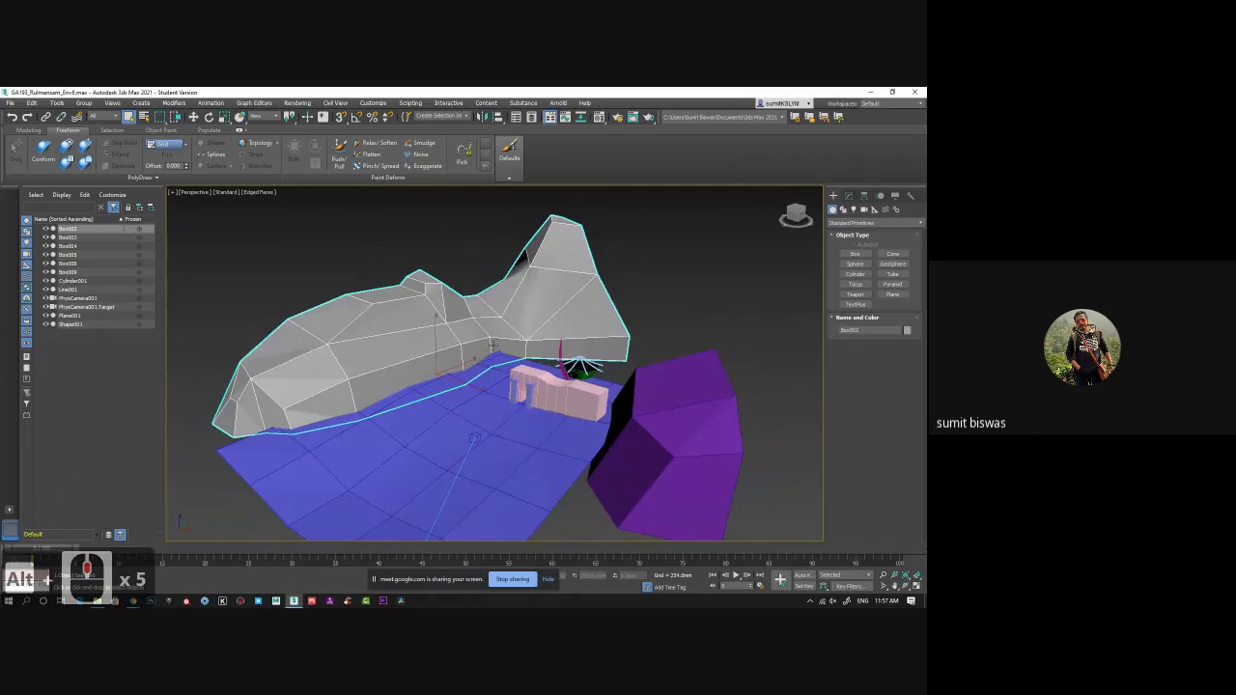
middle_click_drag(492, 346, 284, 396, "alt")
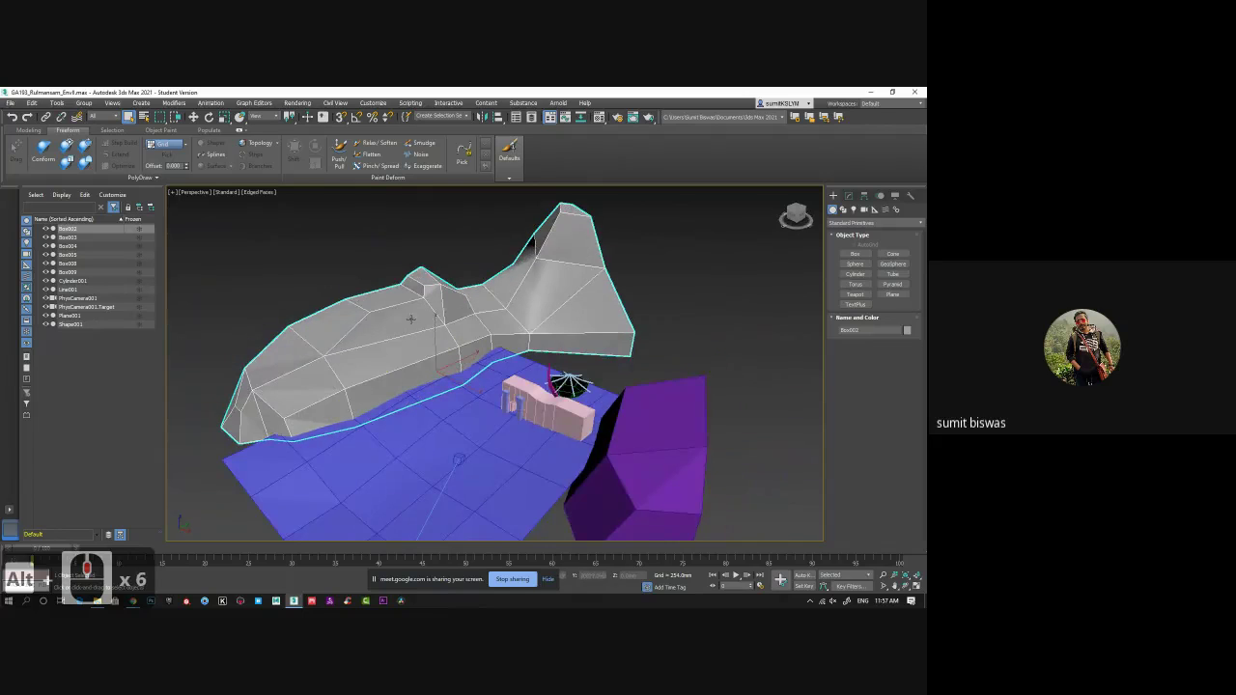
middle_click_drag(411, 318, 461, 365, "alt")
middle_click_drag(460, 365, 464, 348, "alt")
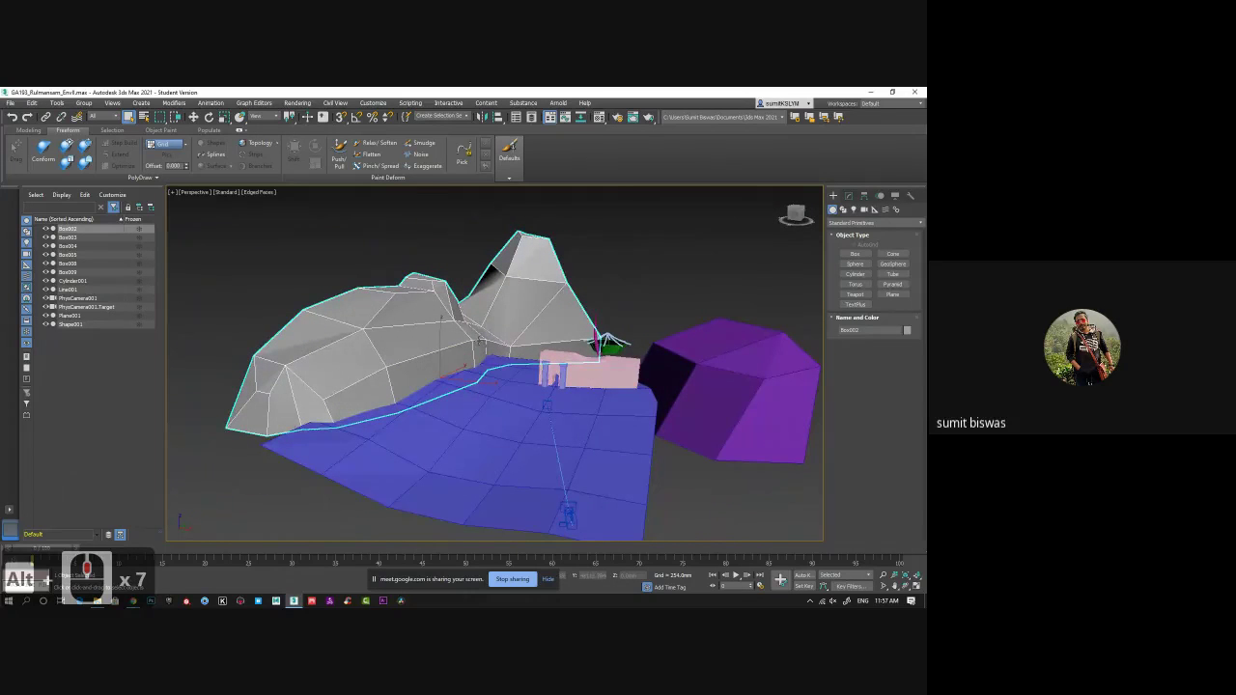
middle_click_drag(480, 340, 489, 305, "alt")
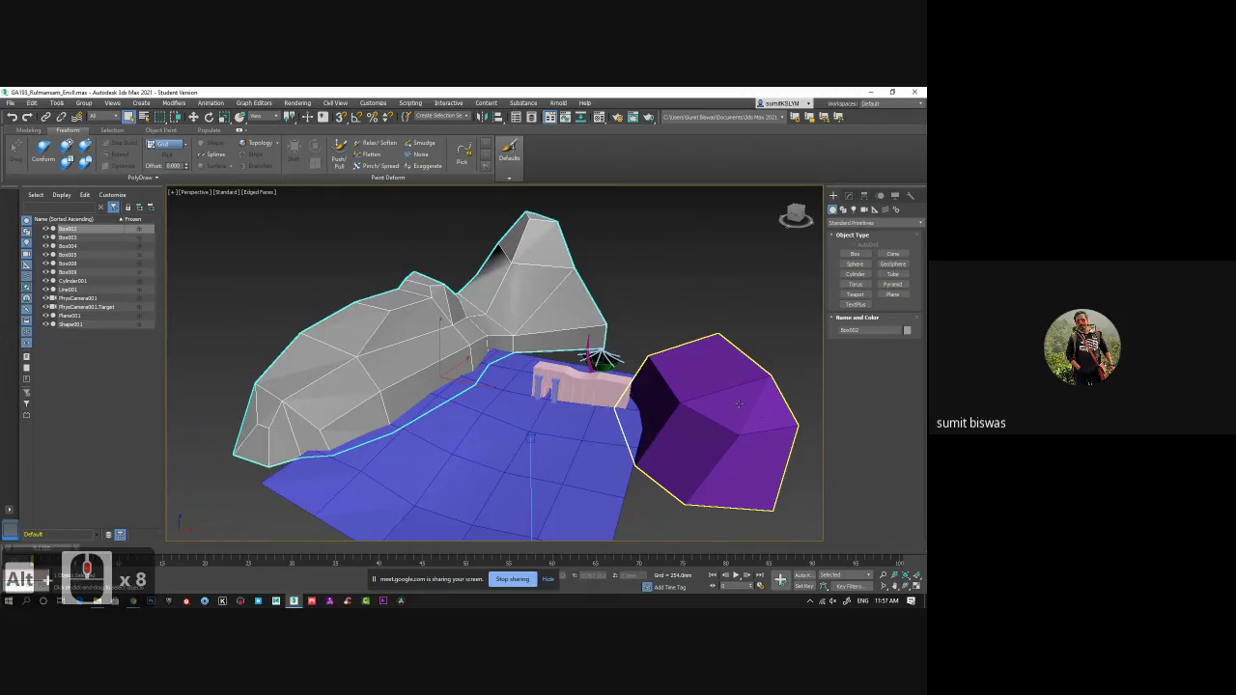
Compare the grey mountain with the purple rock and examine how both meet the ground plane.
left_click(656, 396)
middle_click_drag(558, 368, 406, 328, "alt")
left_click(404, 327)
left_click(501, 327)
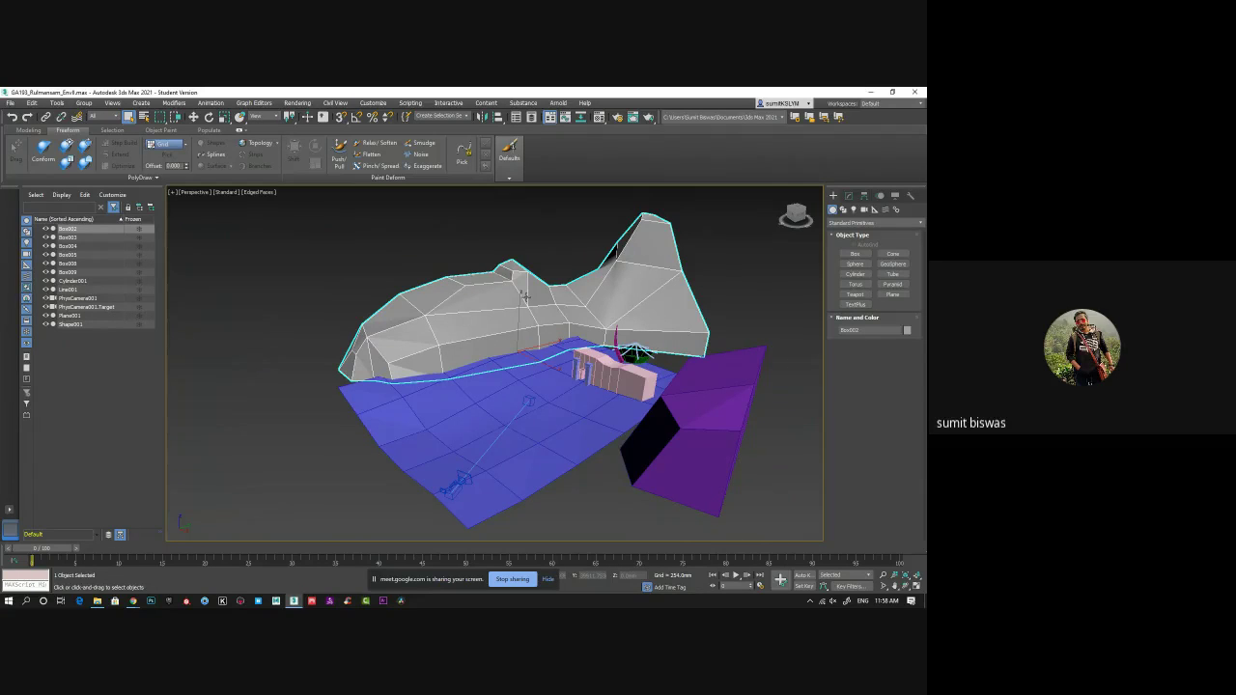
middle_click_drag(524, 297, 559, 345, "alt")
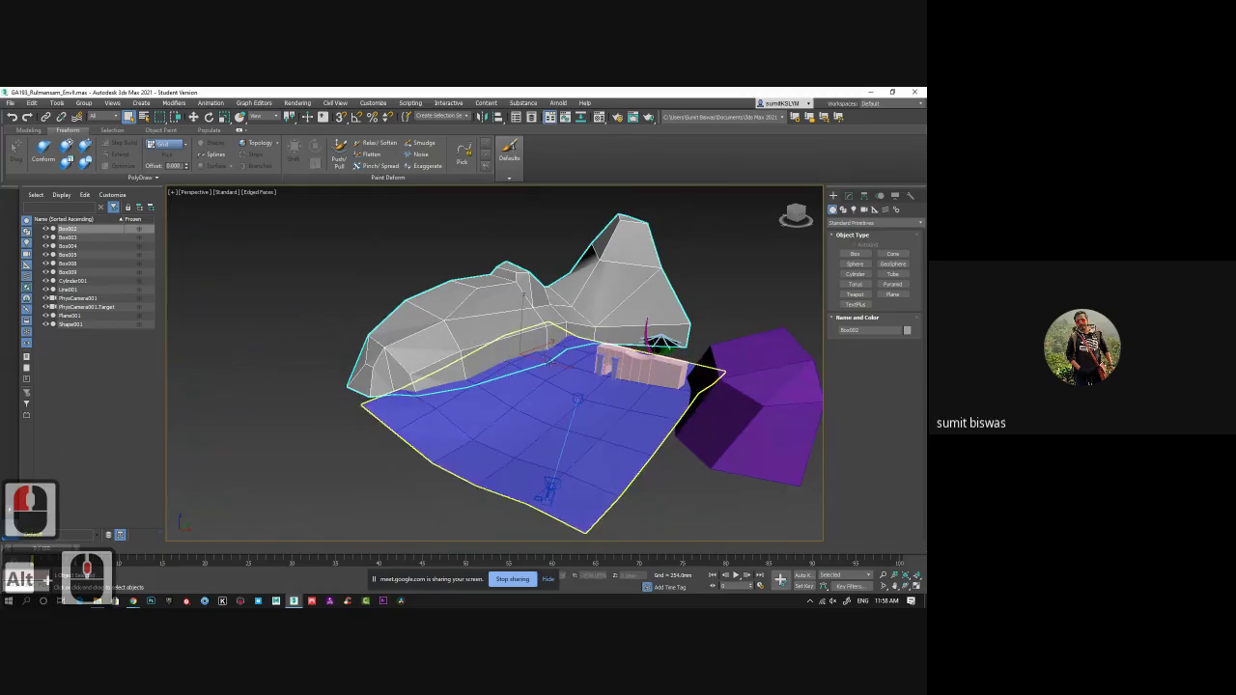
middle_click_drag(518, 374, 524, 389, "alt")
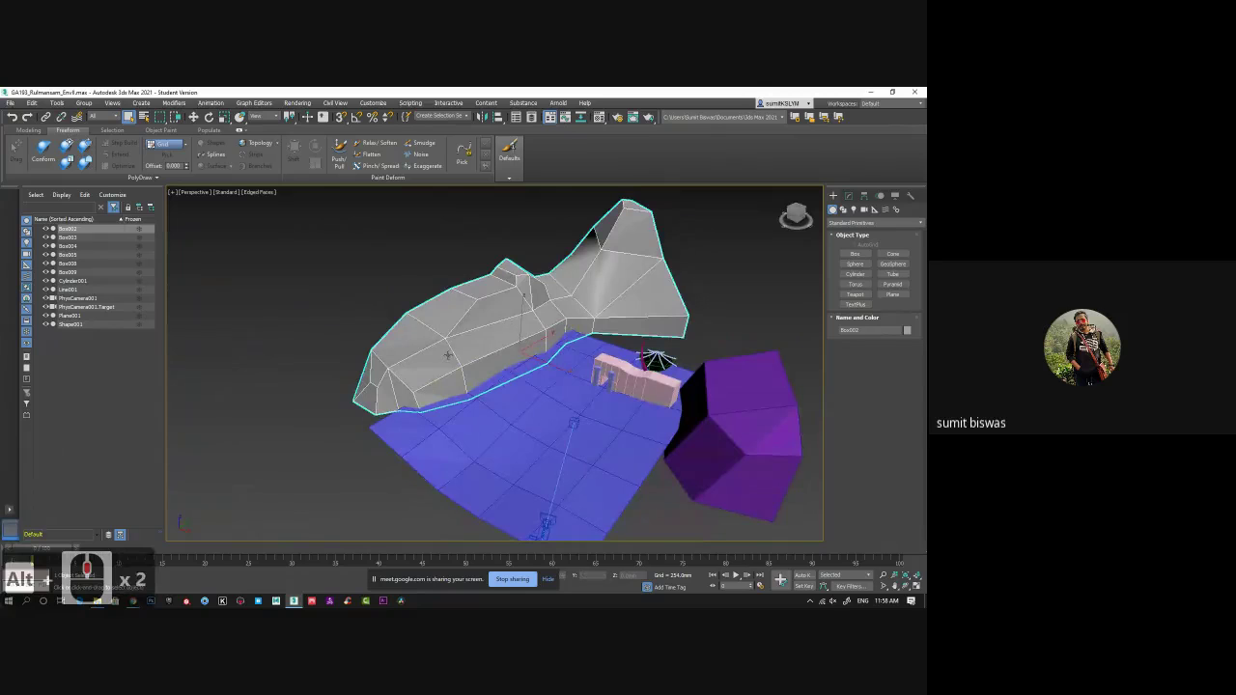
middle_click_drag(510, 387, 520, 374, "alt")
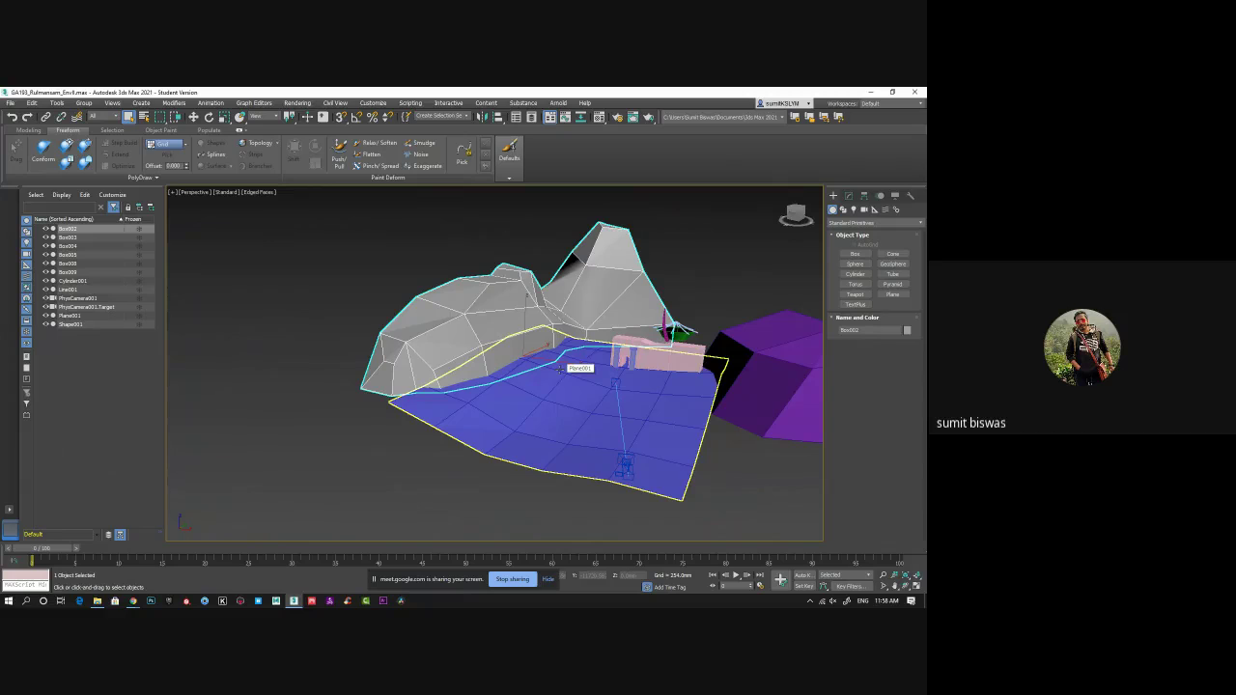
middle_click_drag(560, 368, 568, 398, "alt")
scroll(567, 384, "up", 3)
scroll(567, 384, "down", 5)
left_click(595, 410)
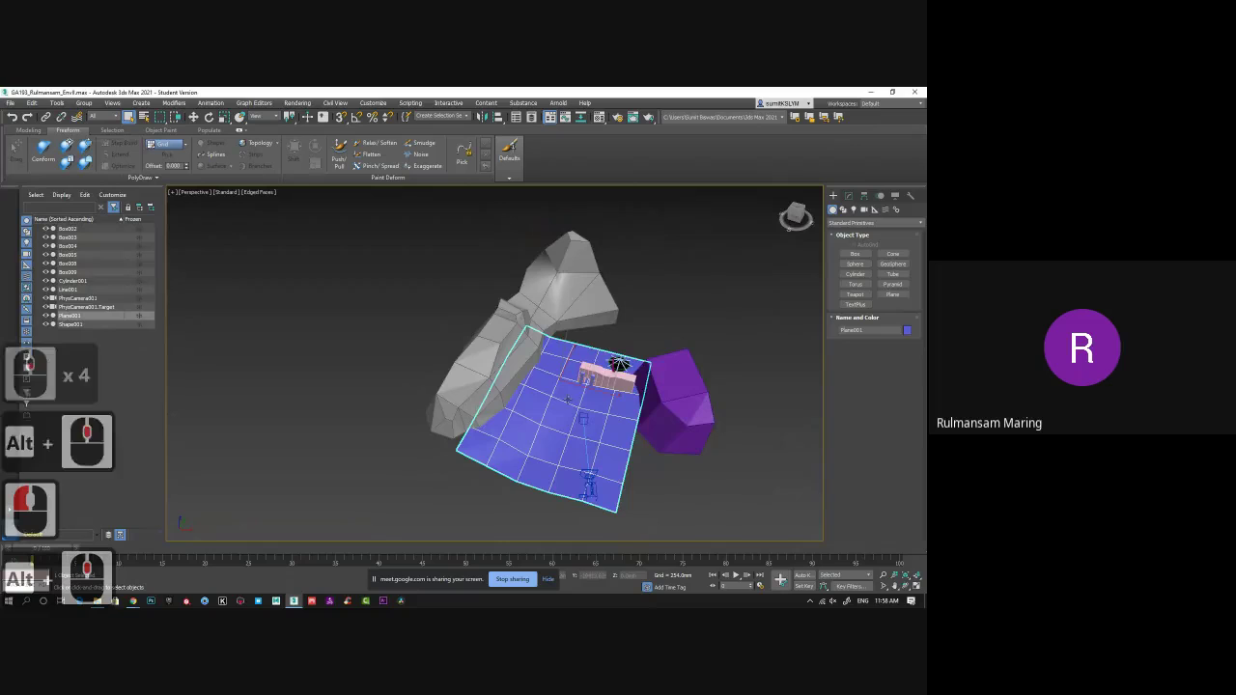
Select the gate section of the pink wall and examine it with its two columns up close.
middle_click_drag(567, 399, 560, 370, "alt")
left_click(485, 356)
scroll(579, 400, "up", 4)
left_click(562, 415)
left_click(522, 406)
left_click(475, 386)
scroll(516, 397, "up", 5)
left_click(134, 600)
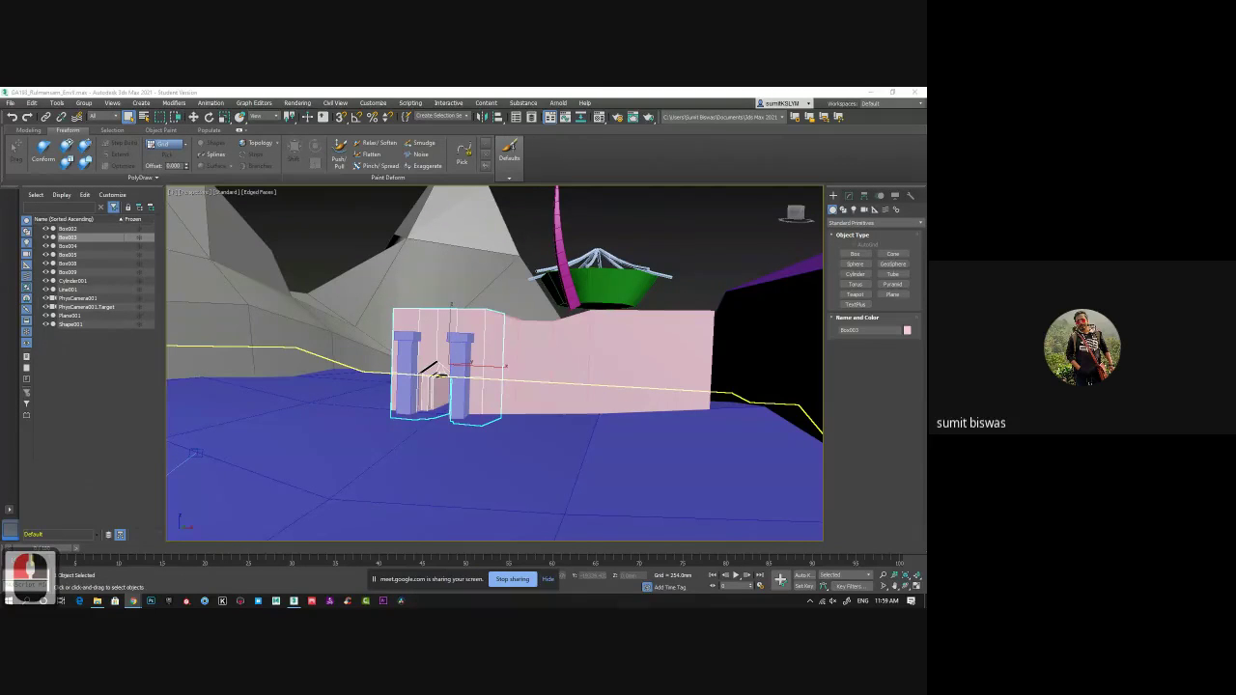
left_click(432, 371)
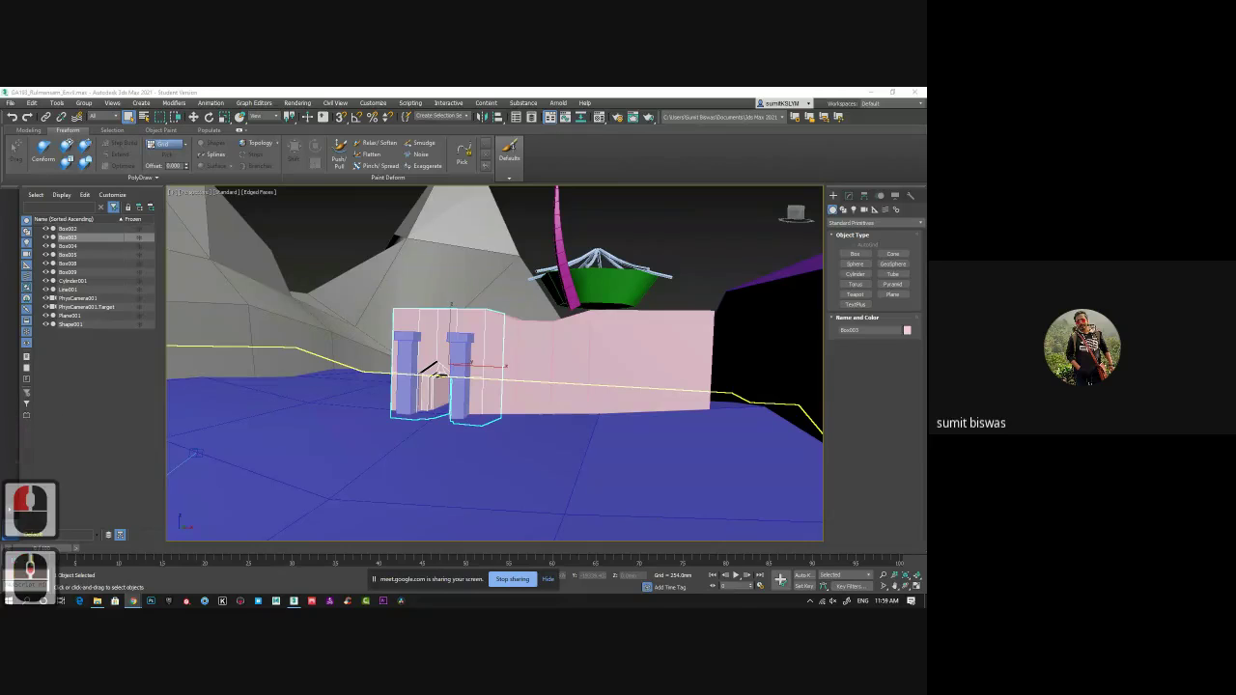